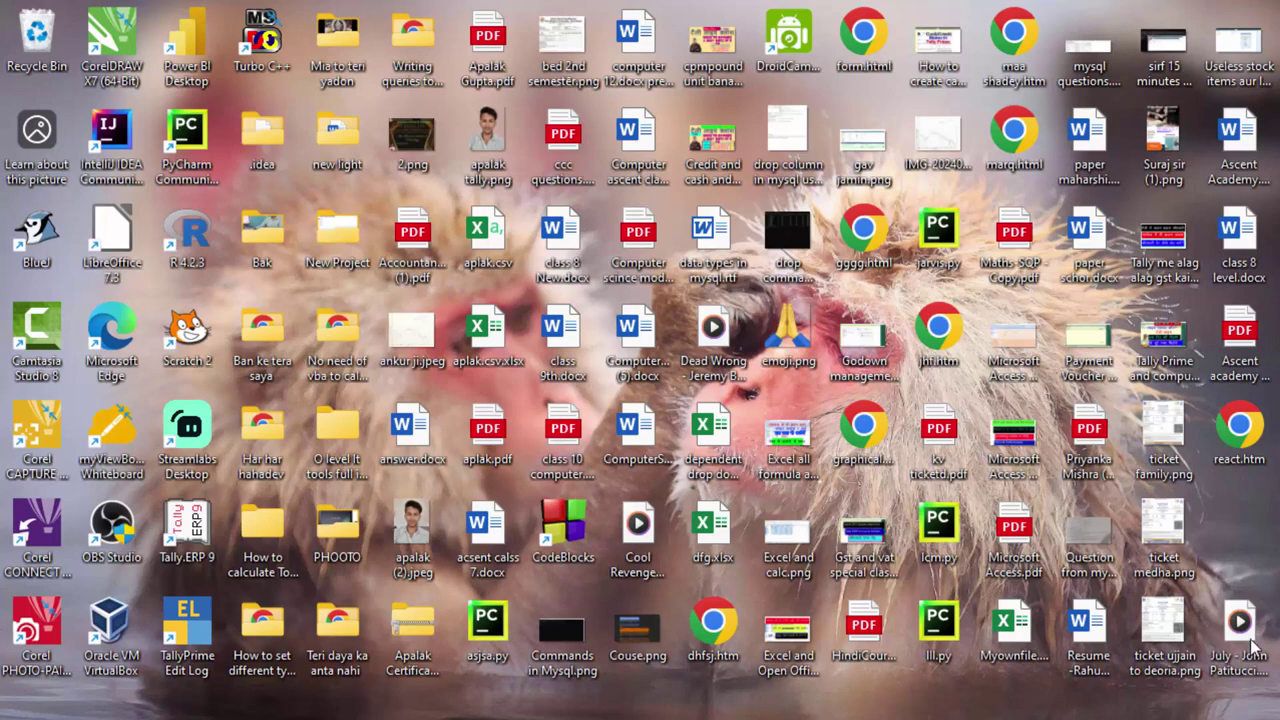
# Refresh the desktop, then search for 'open' and launch OpenOffice Calc.
pyautogui.rightClick(1190, 240)
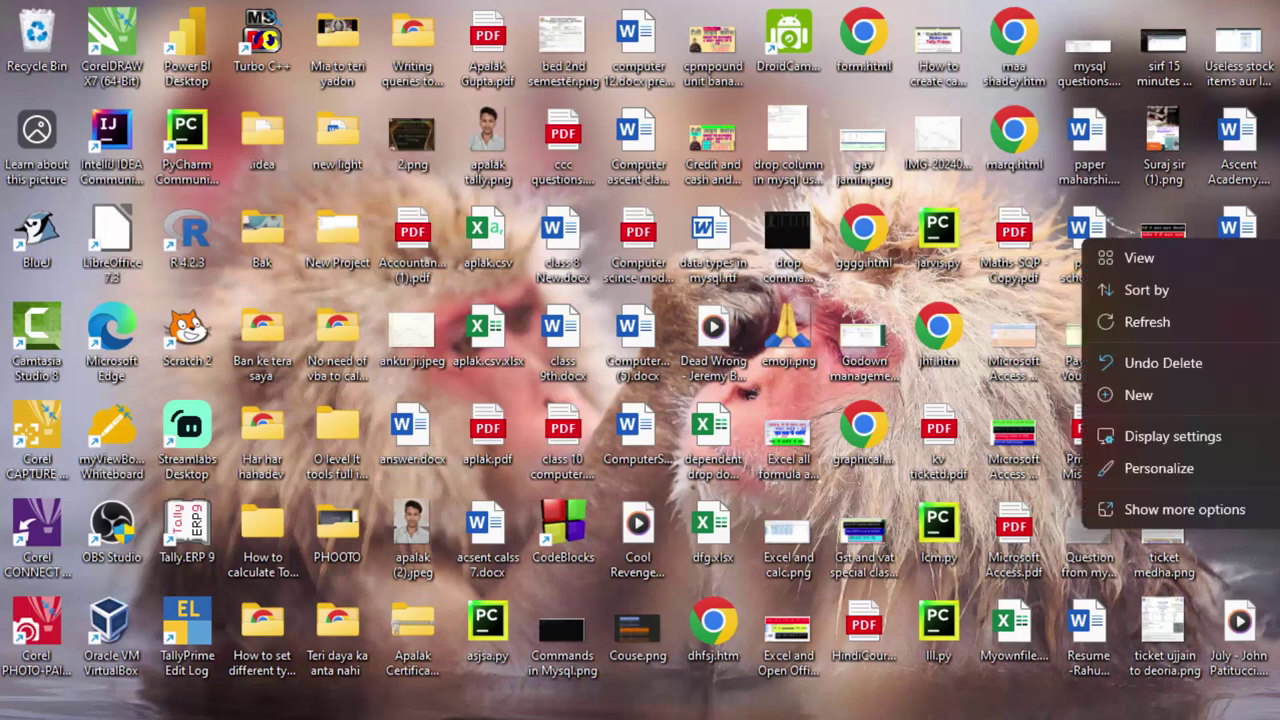
pyautogui.click(1200, 322)
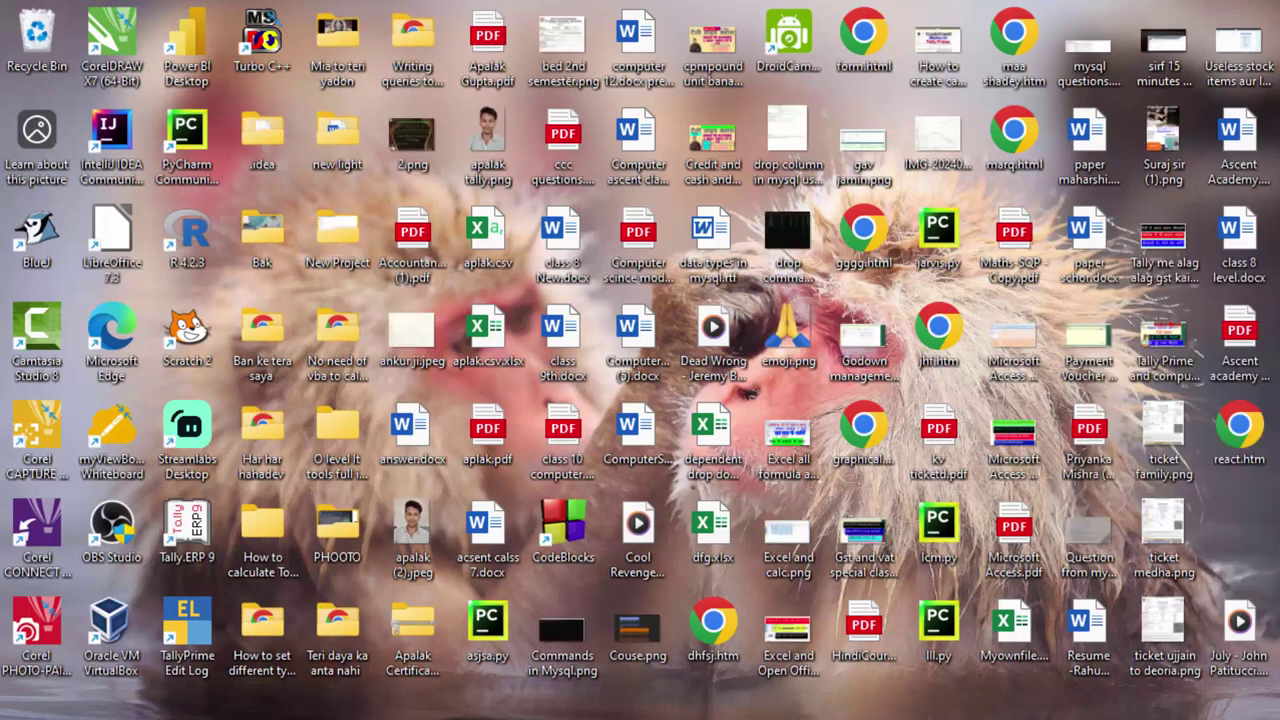
pyautogui.press('super')
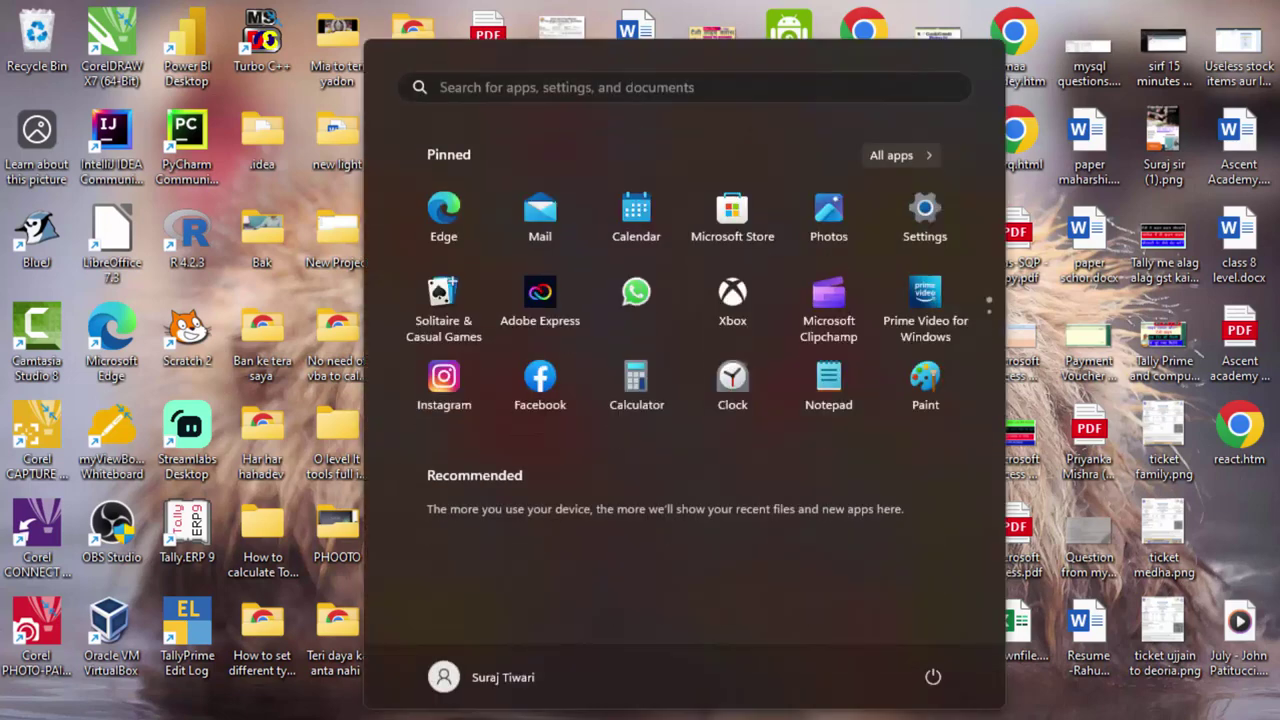
pyautogui.write('open')
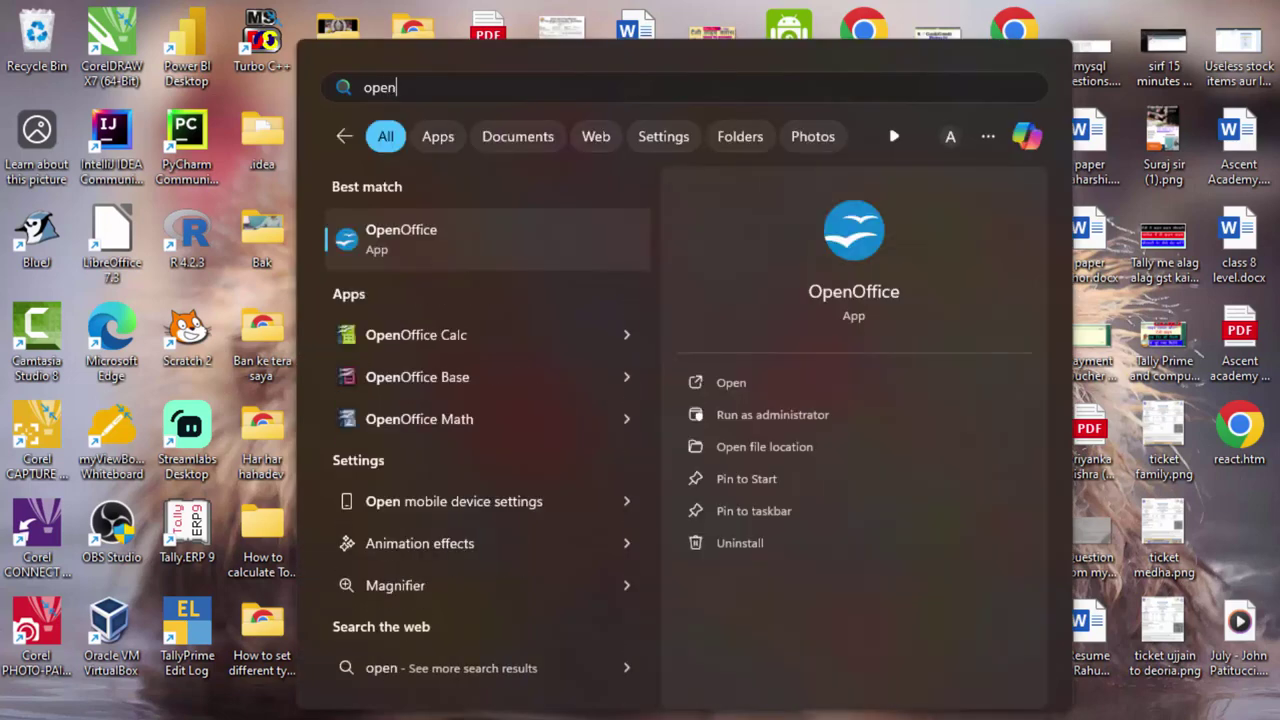
pyautogui.click(531, 335)
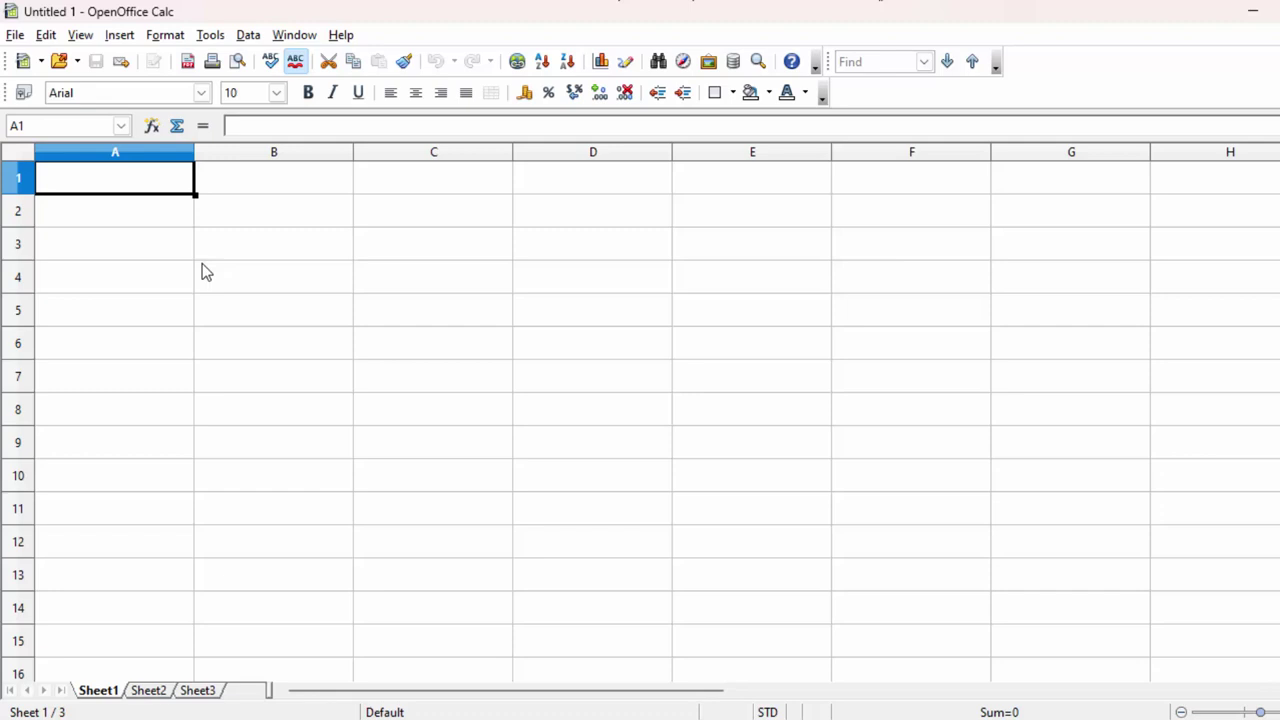
# Enter Roll No, Name of Students, Sub1 and Sub2 in cells A1 through D1.
pyautogui.write('Roll')
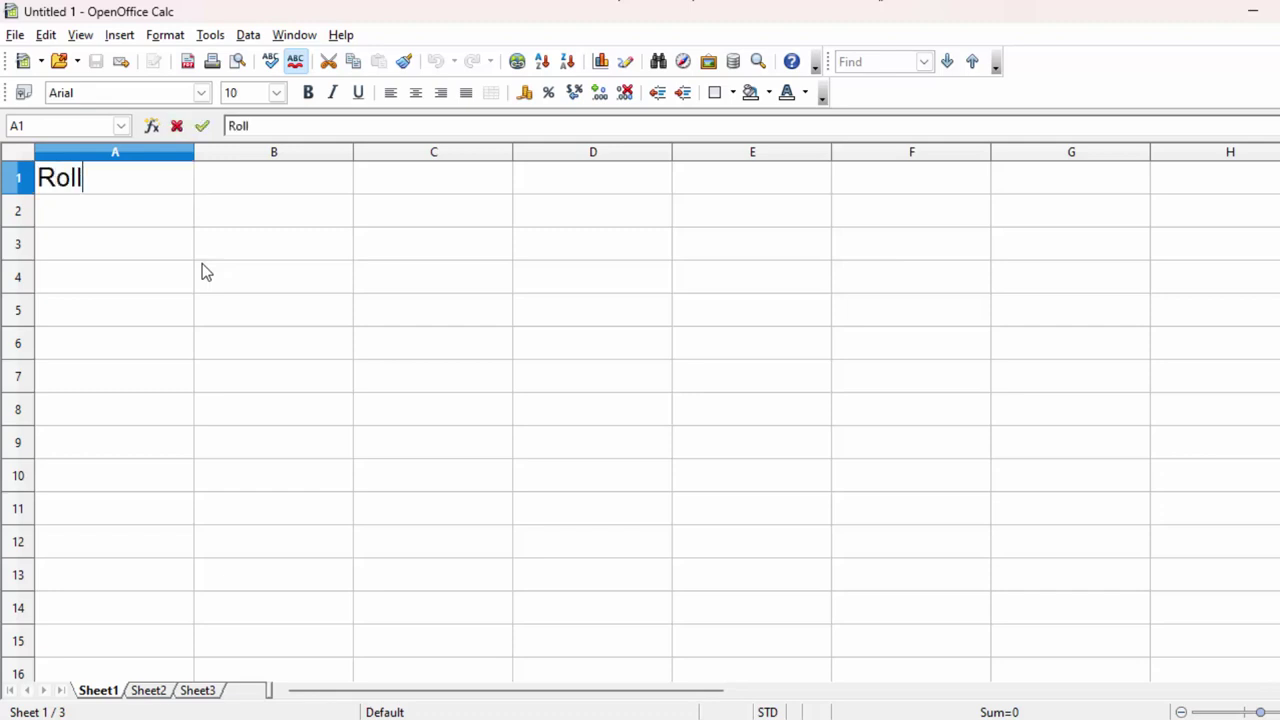
pyautogui.write(' No')
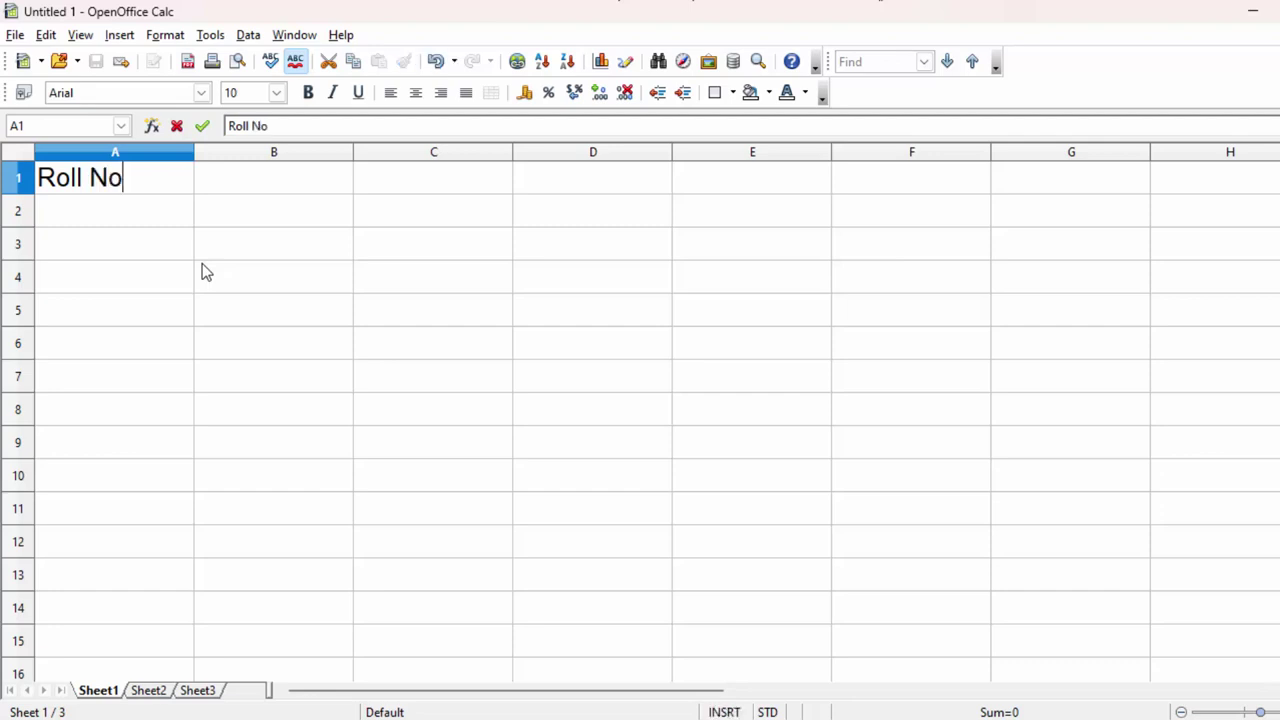
pyautogui.press('Tab')
pyautogui.write('Nam')
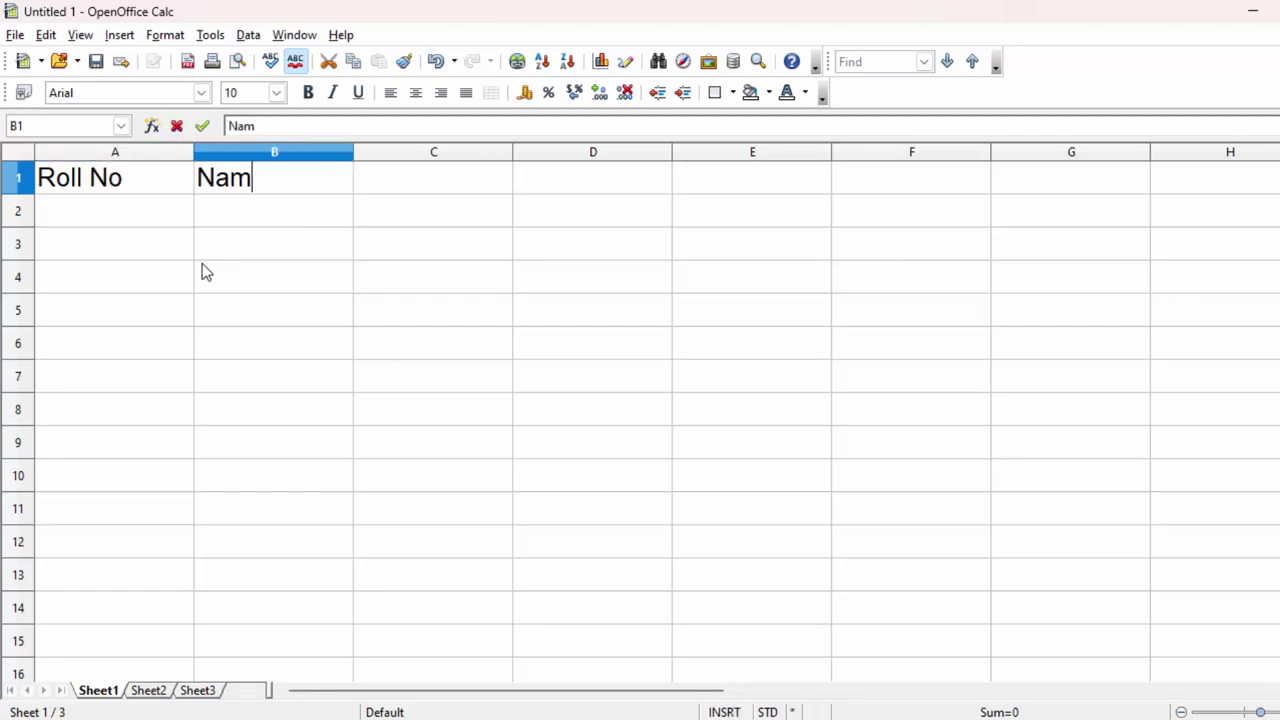
pyautogui.write('e')
pyautogui.write(' of Stud')
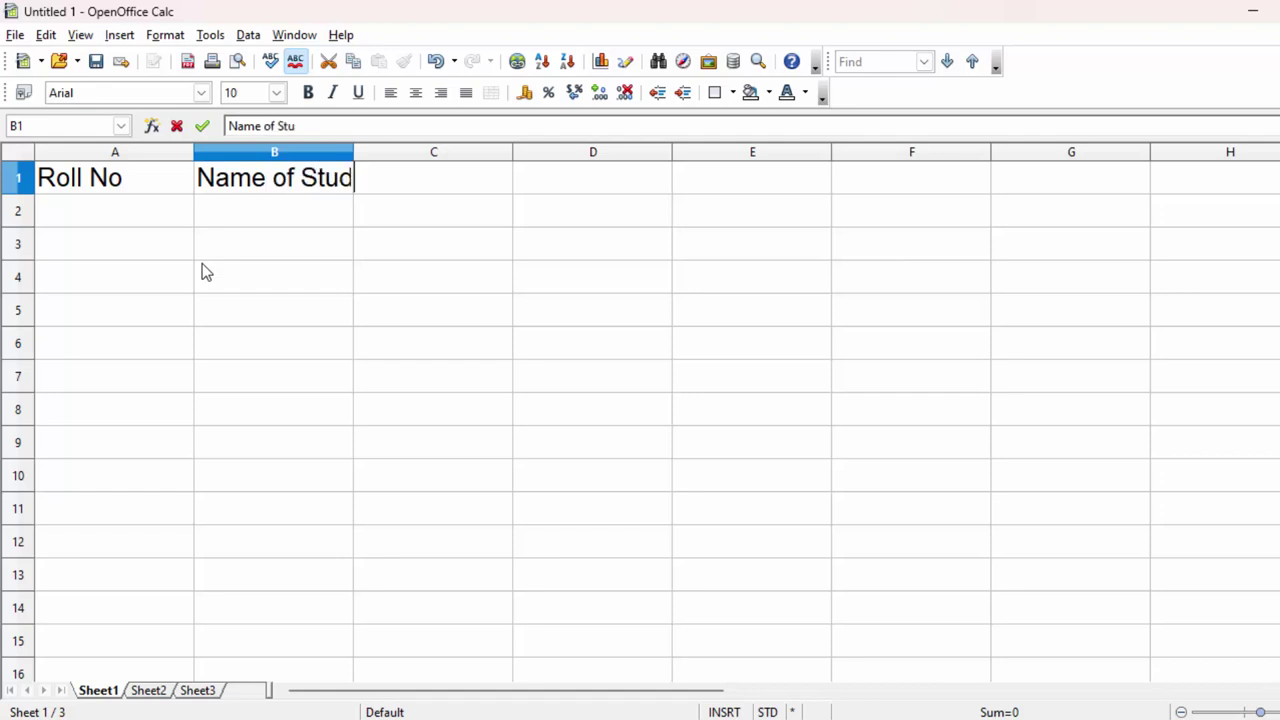
pyautogui.write('en')
pyautogui.write('ts')
pyautogui.press('Tab')
pyautogui.write('S')
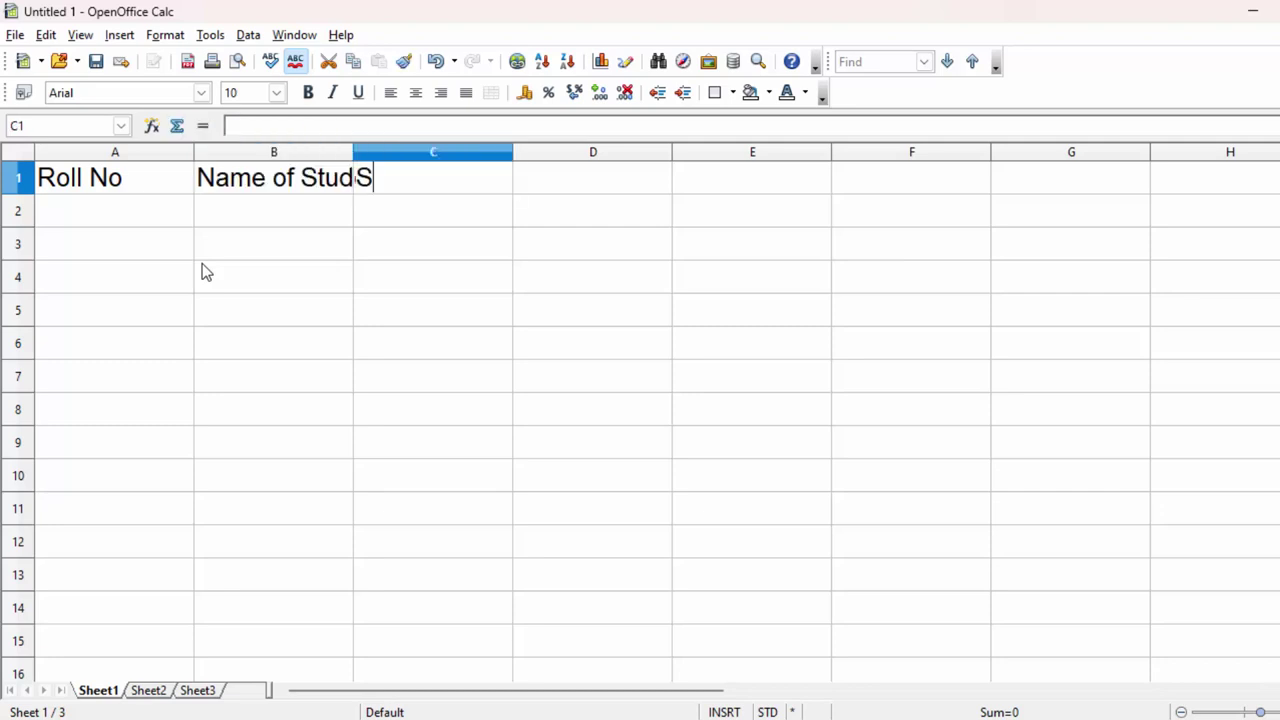
pyautogui.write('ub1')
pyautogui.press('Tab')
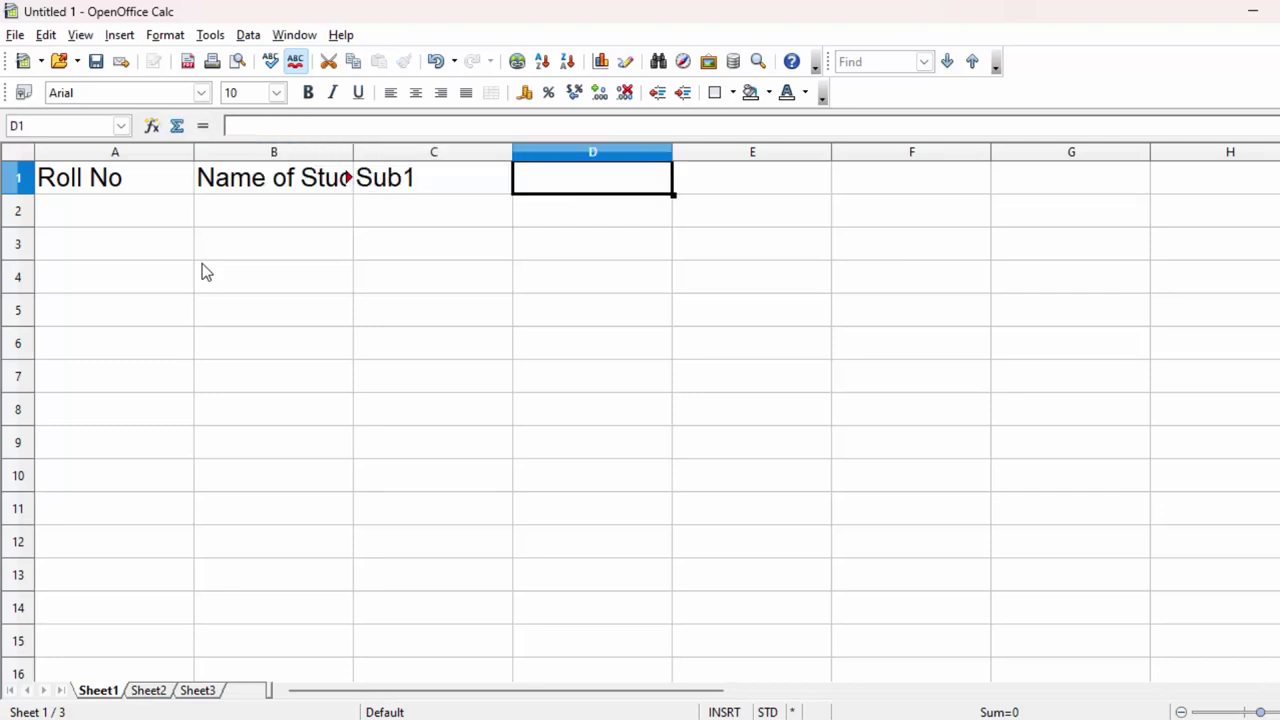
pyautogui.write('Sub2')
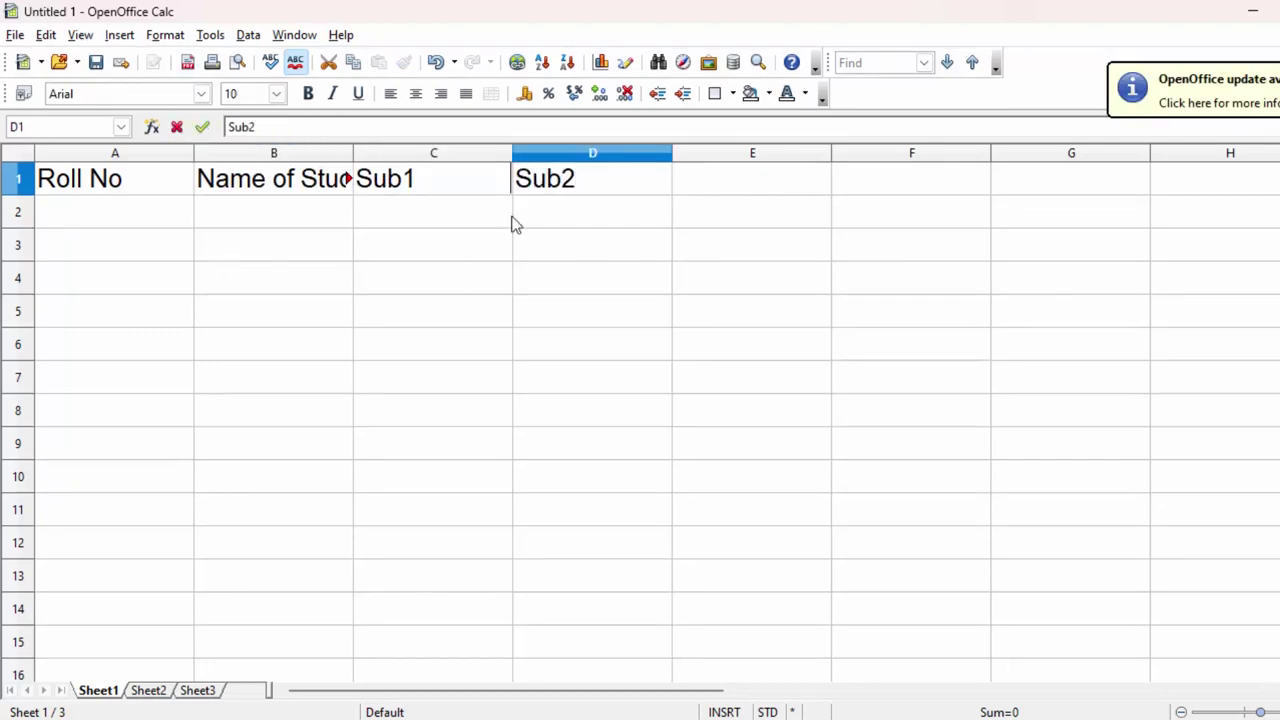
pyautogui.click(475, 160)
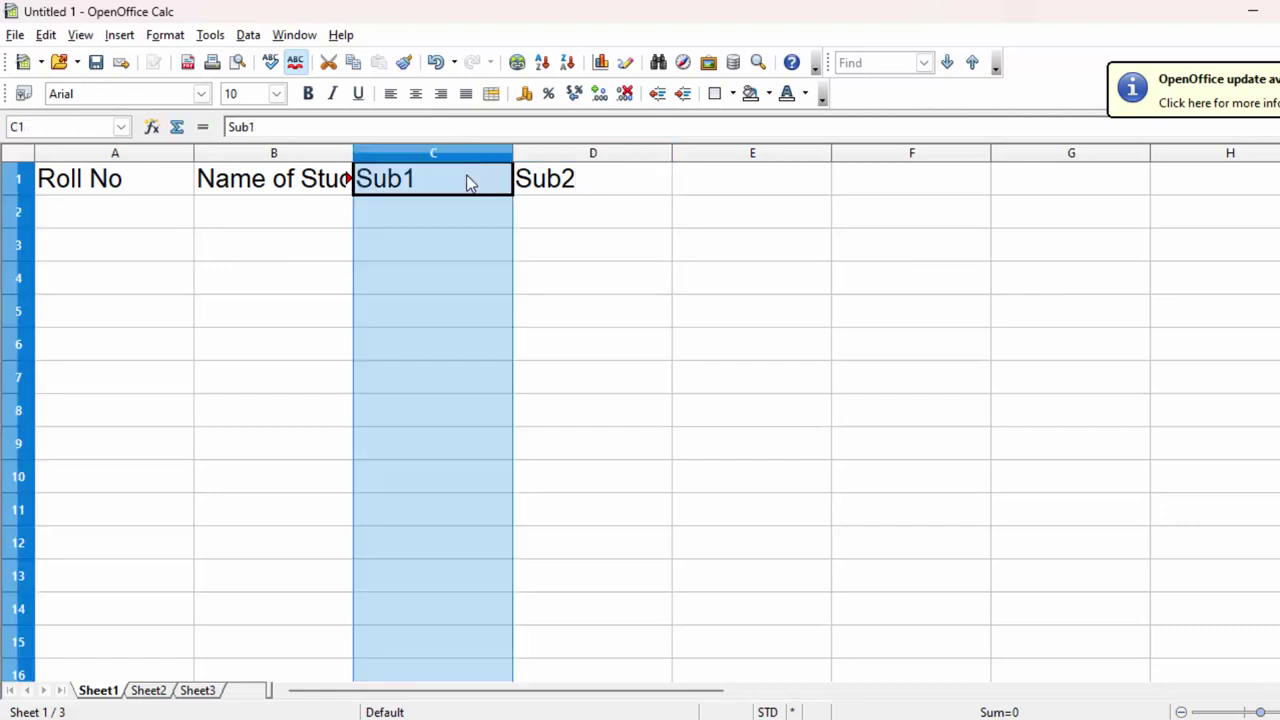
# Extend the Sub1–Sub2 series to Sub3, Sub4 and Sub5 in E1:G1, then zoom out.
pyautogui.click(468, 188)
pyautogui.moveTo(470, 193); pyautogui.dragTo(540, 190)
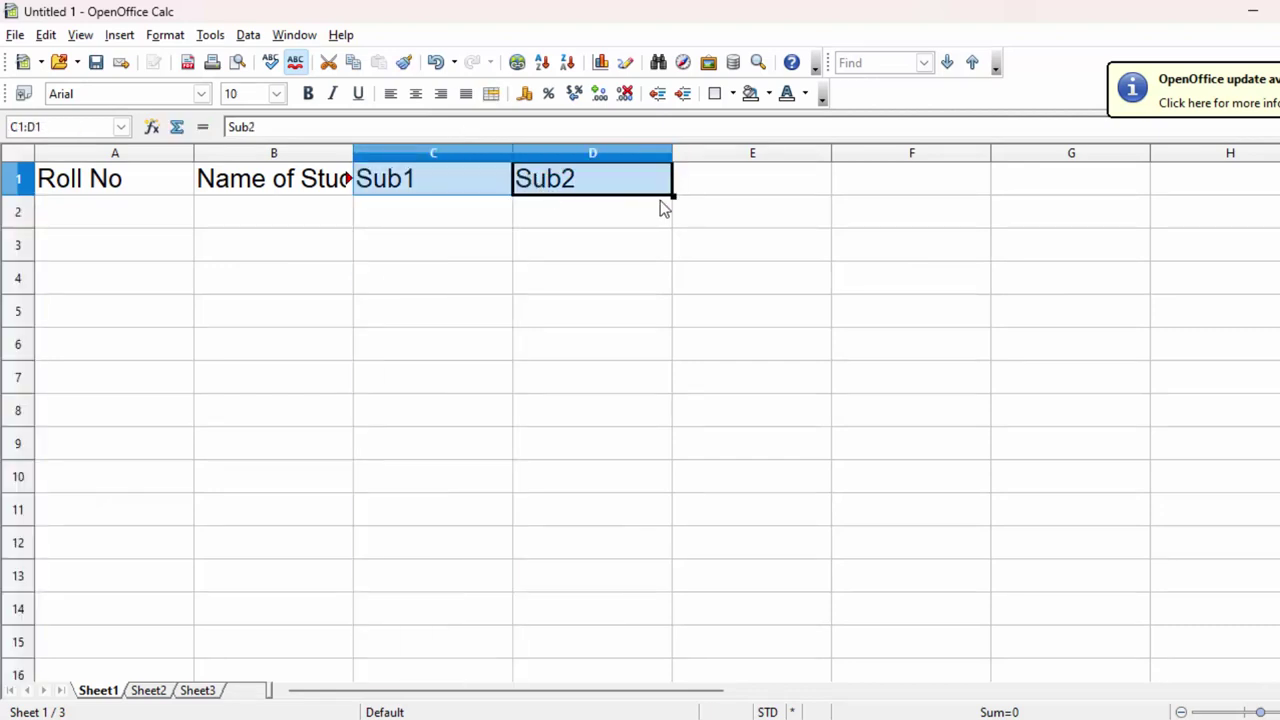
pyautogui.moveTo(673, 196)
pyautogui.mouseDown()
pyautogui.moveTo(1133, 242)
pyautogui.moveTo(1140, 230)
pyautogui.mouseUp()
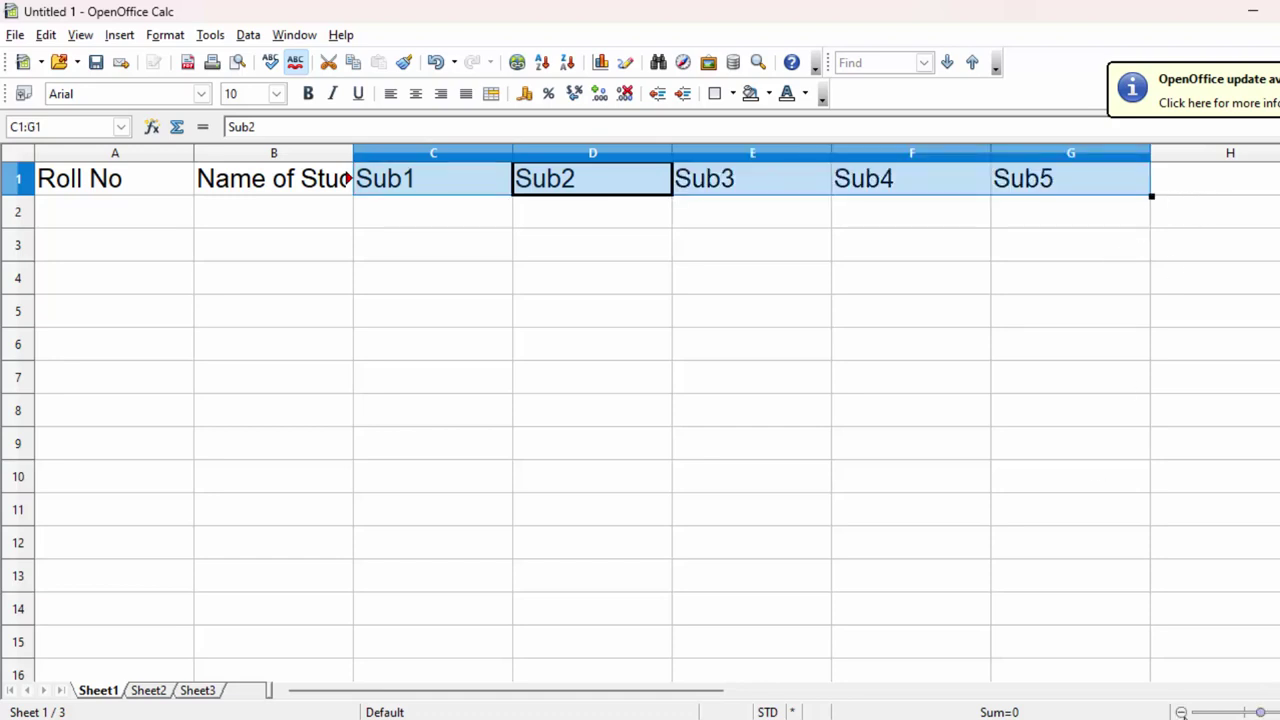
pyautogui.click(1181, 712)
pyautogui.click(1181, 712)
pyautogui.click(1181, 712)
pyautogui.click(1181, 712)
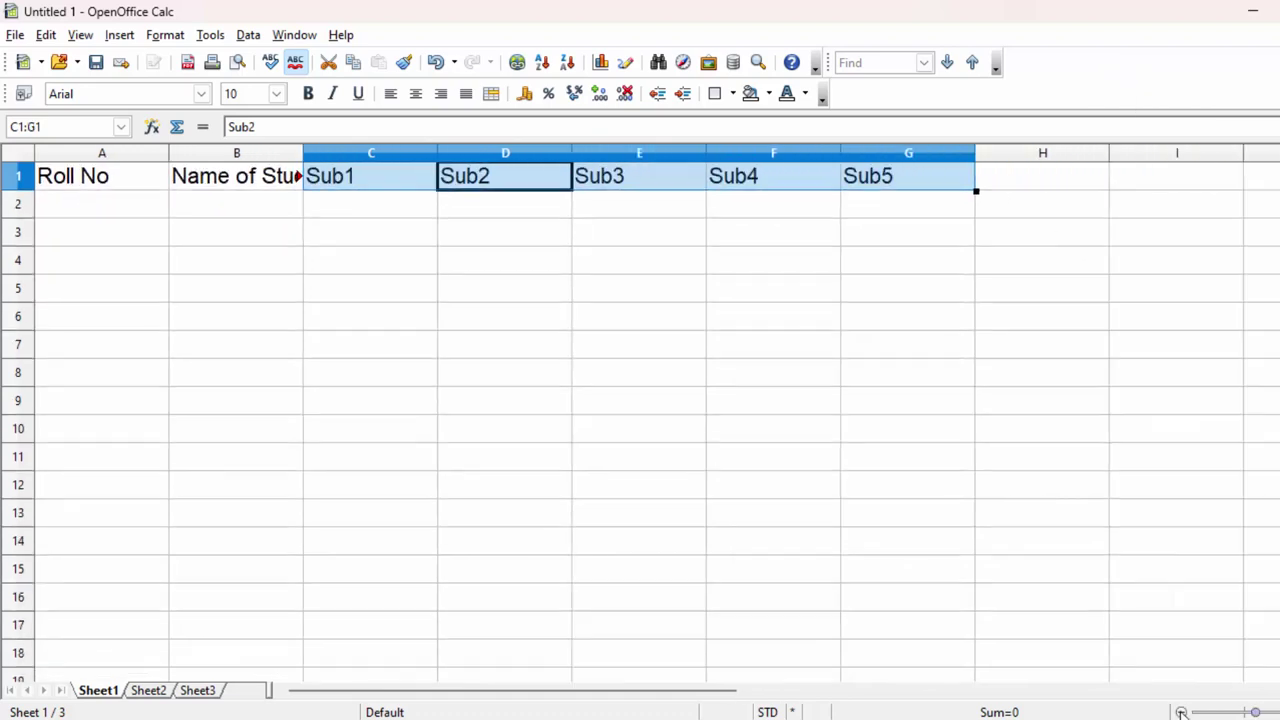
pyautogui.click(1181, 712)
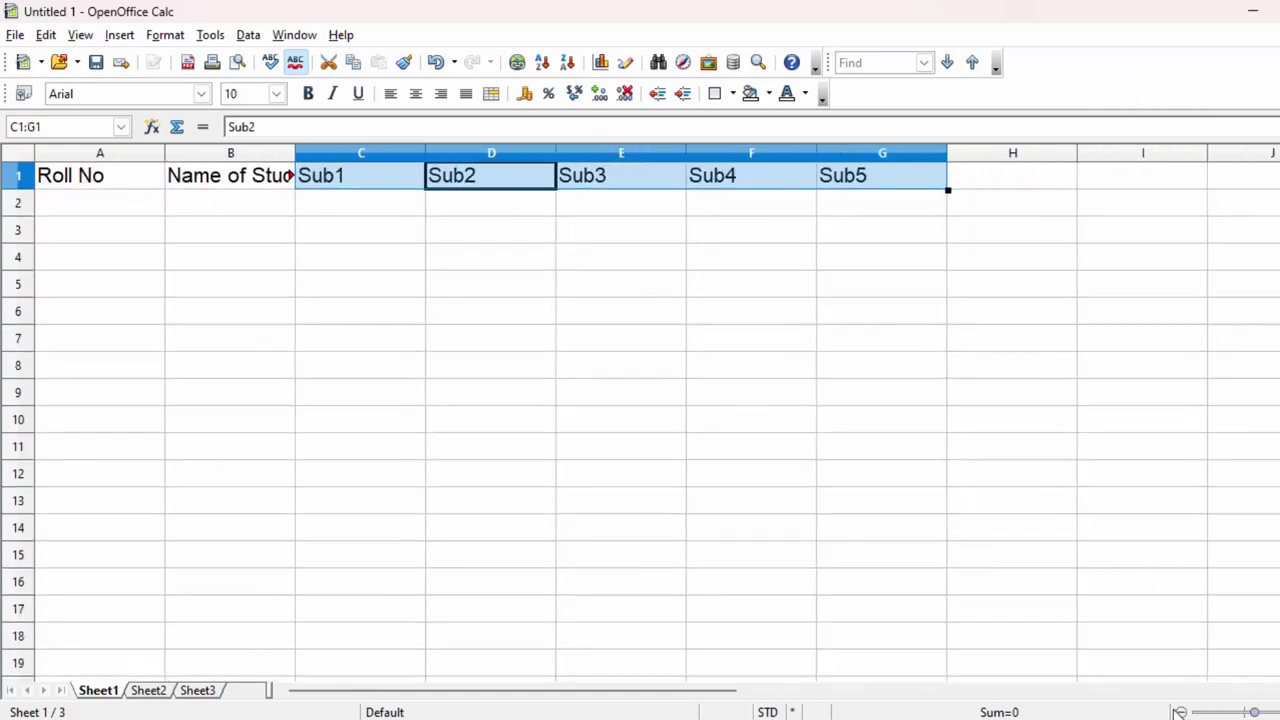
# Add Total and Average headers in H1 and I1, fixing a mistyped Min.
pyautogui.click(996, 186)
pyautogui.write('Tot')
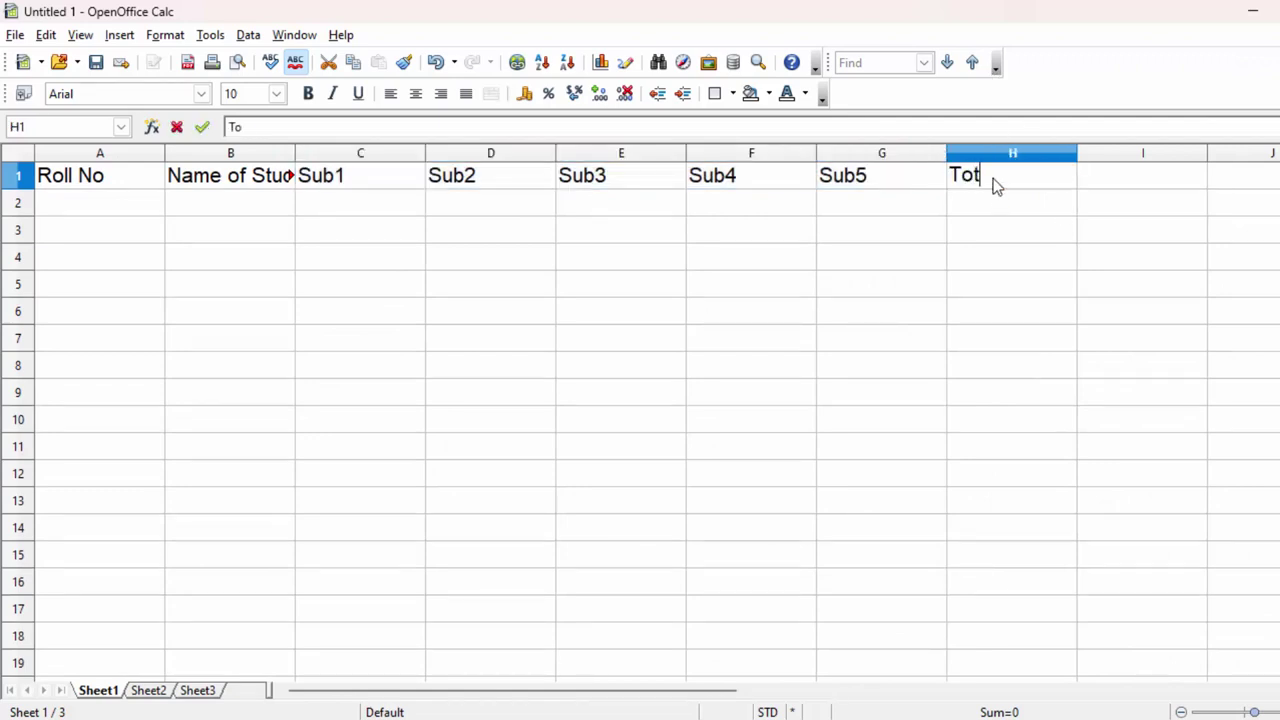
pyautogui.write('al')
pyautogui.click(1135, 185)
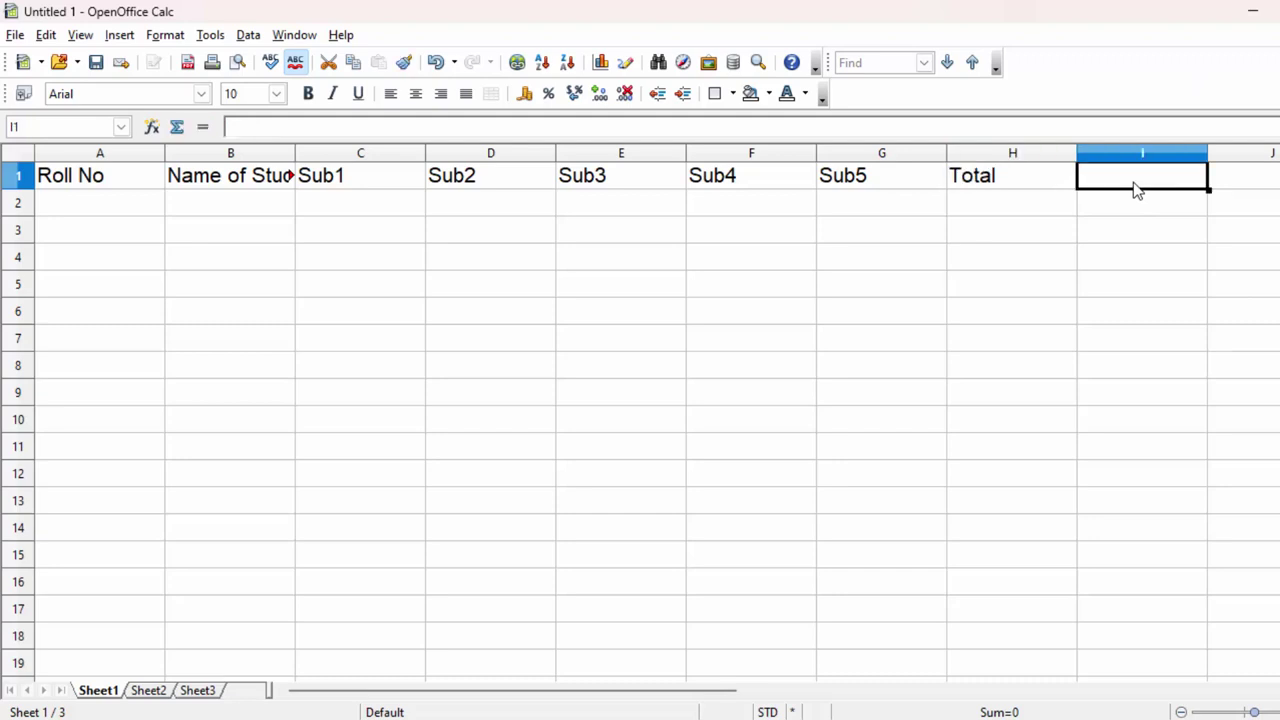
pyautogui.write('M')
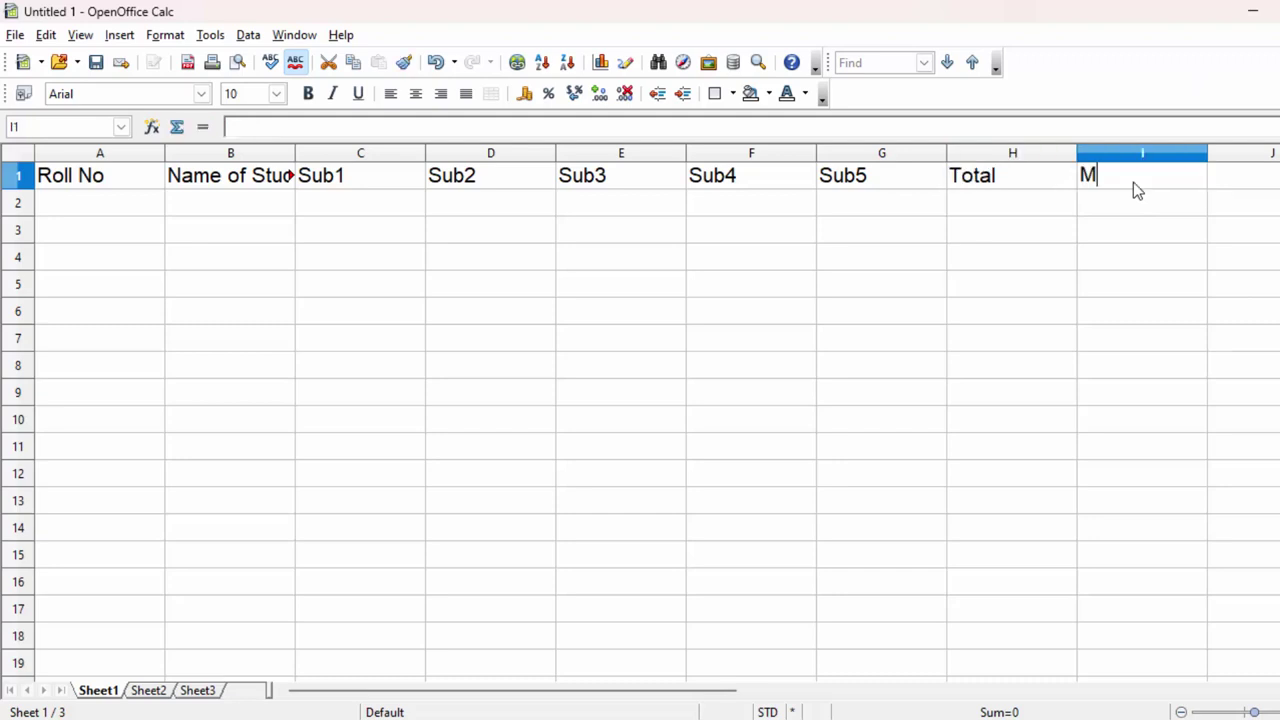
pyautogui.write('in')
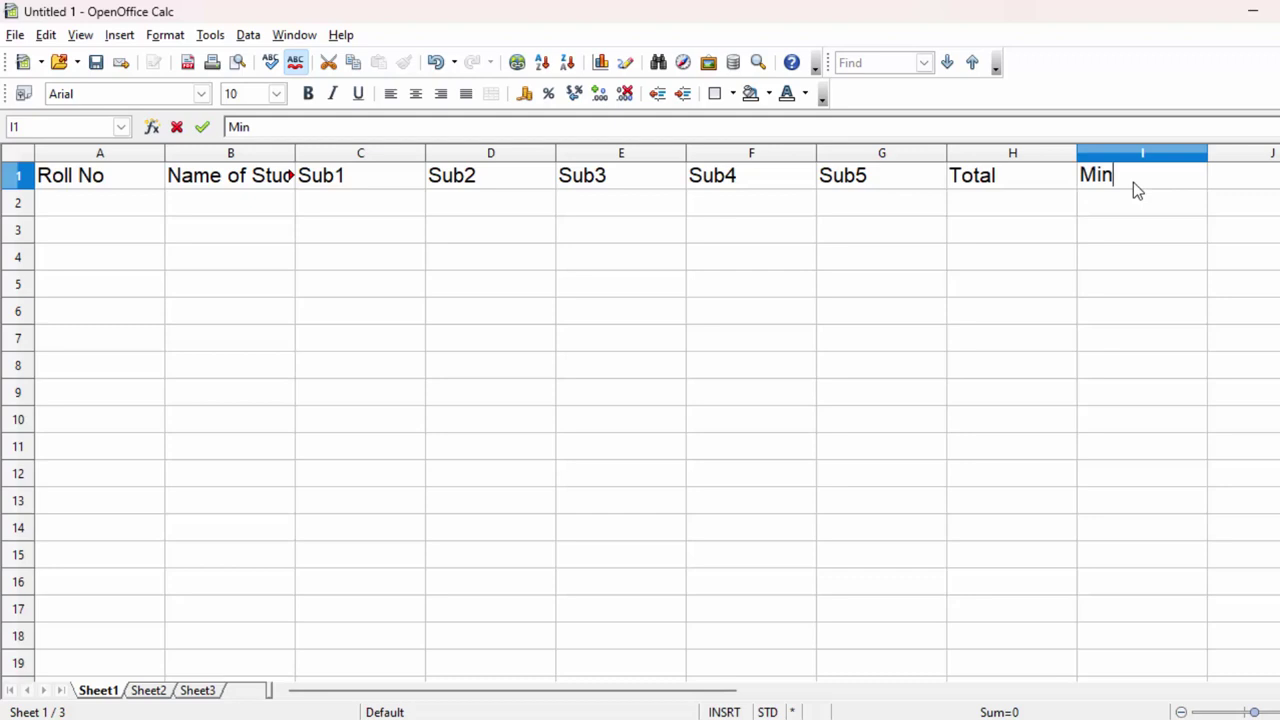
pyautogui.press('BackSpace')
pyautogui.press('BackSpace')
pyautogui.press('BackSpace')
pyautogui.write('Avera')
pyautogui.write('ge')
pyautogui.press('Tab')
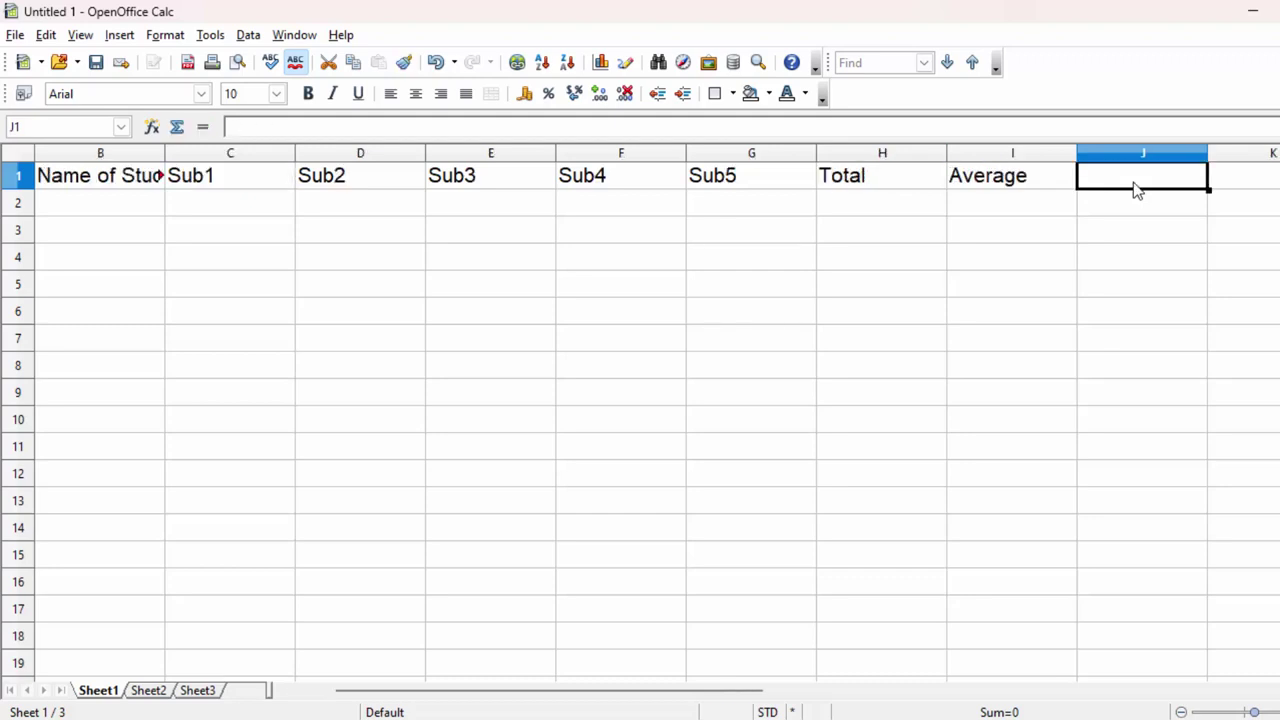
# Add Min, Max, Grade and Percent headers in J1 through M1.
pyautogui.write('Min')
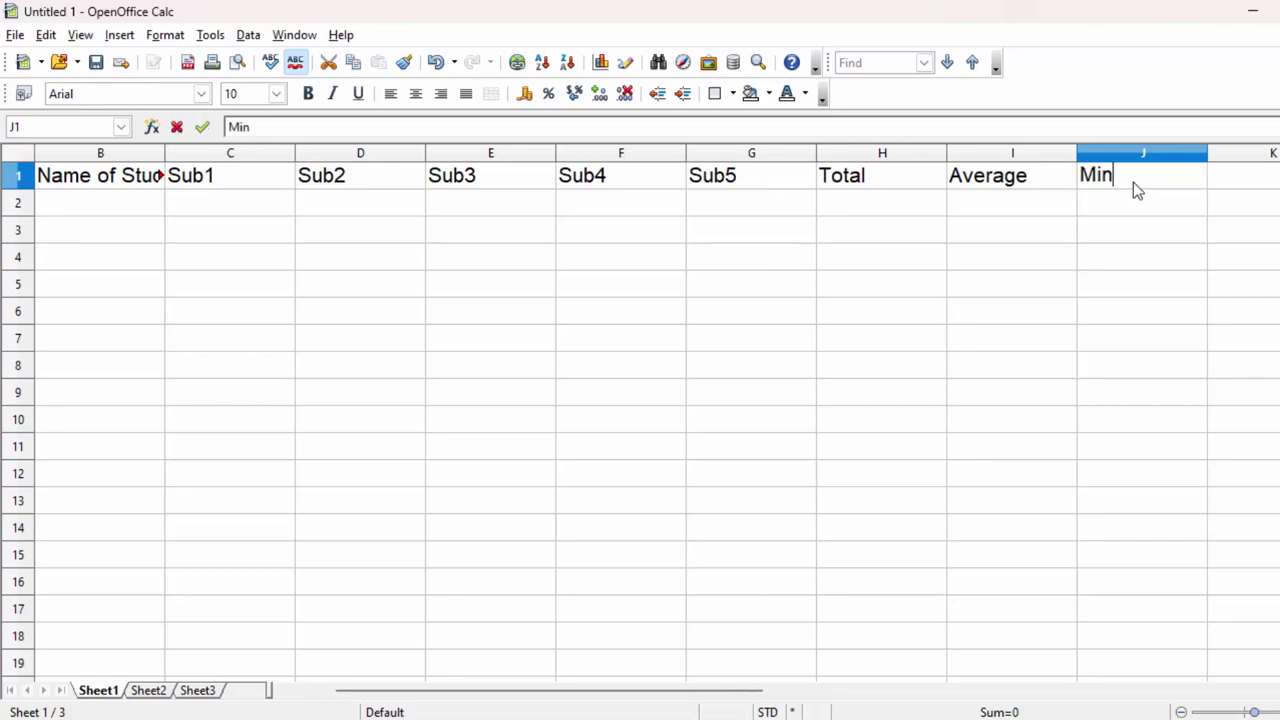
pyautogui.press('Tab')
pyautogui.write('Max')
pyautogui.press('Tab')
pyautogui.write('G')
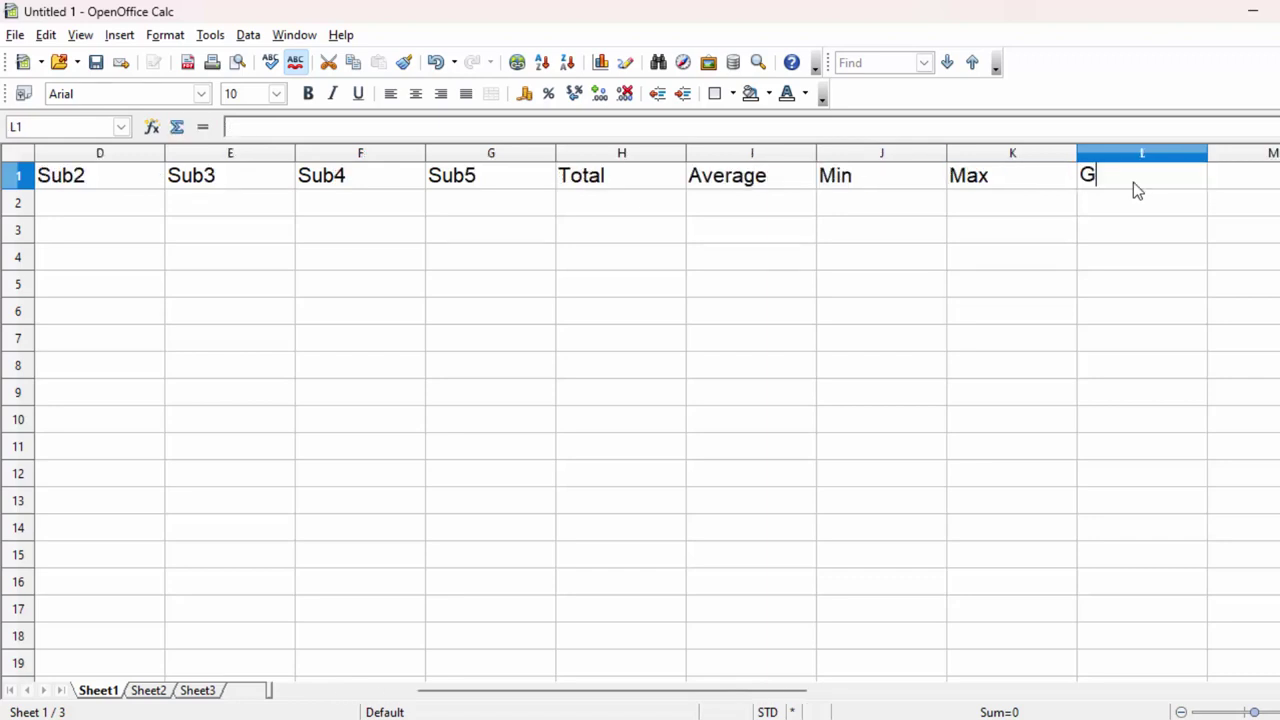
pyautogui.write('rade')
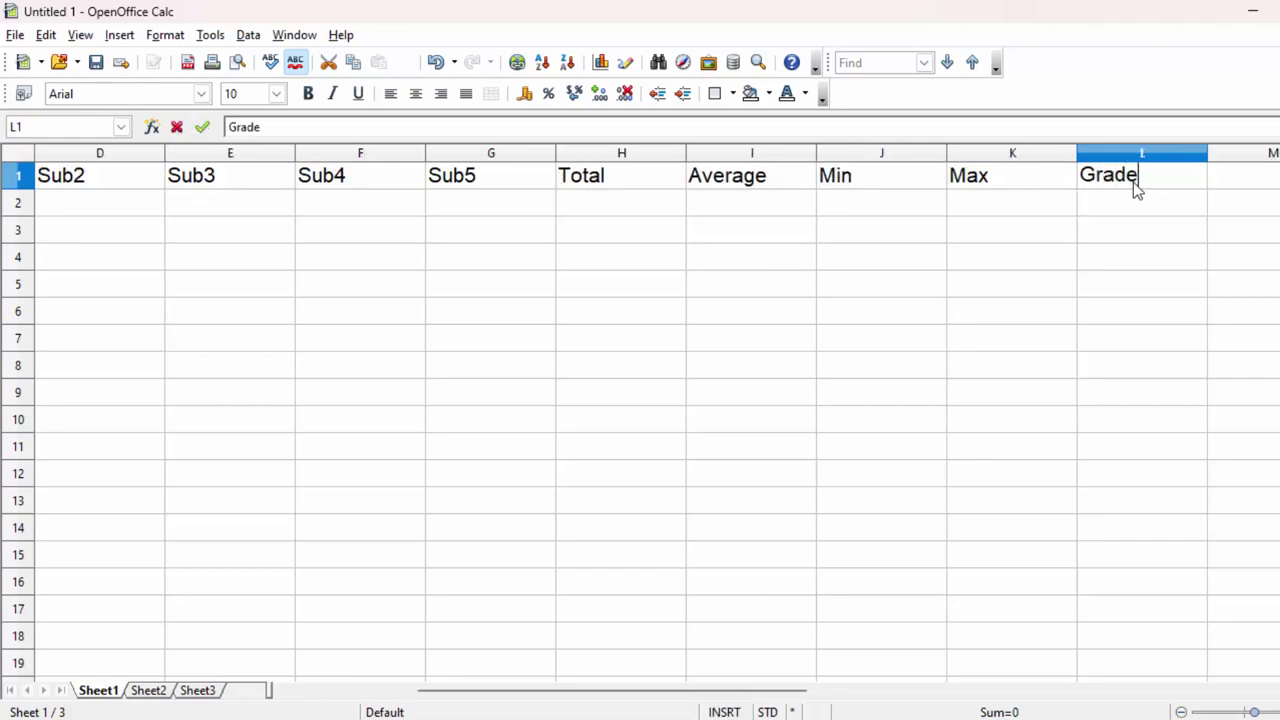
pyautogui.press('Tab')
pyautogui.write('Per')
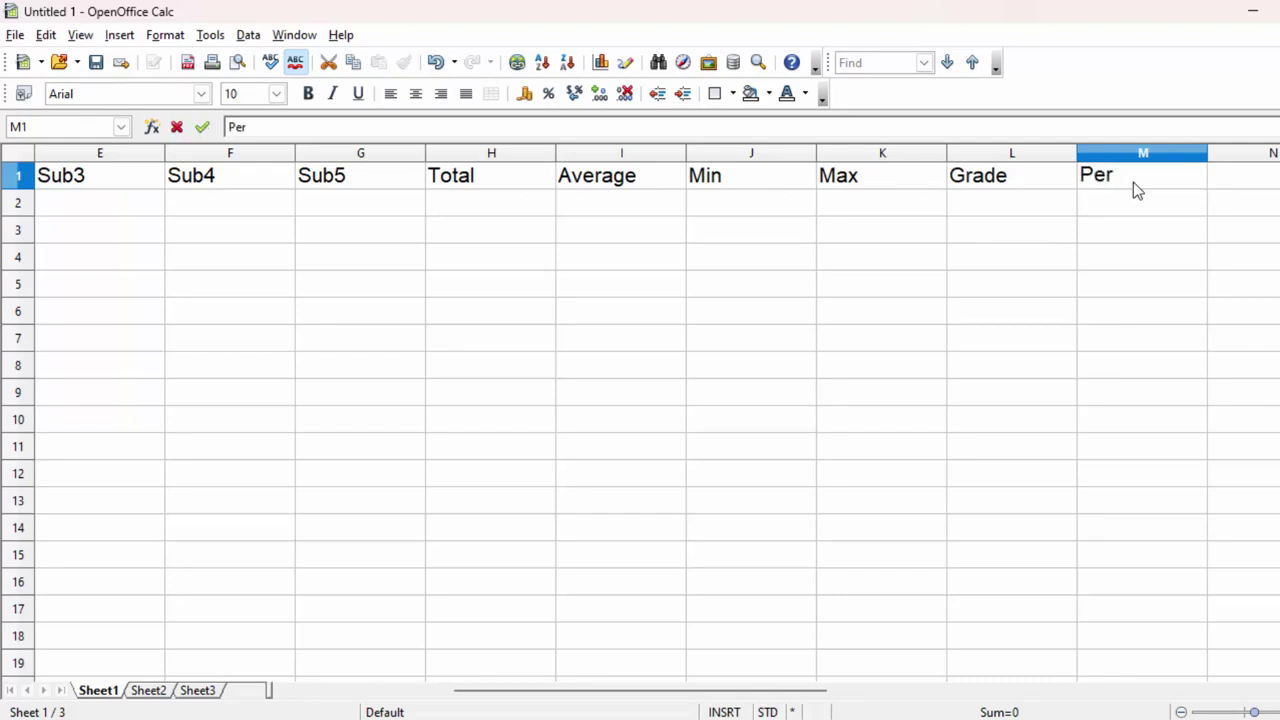
pyautogui.write('cent')
pyautogui.click(1231, 183)
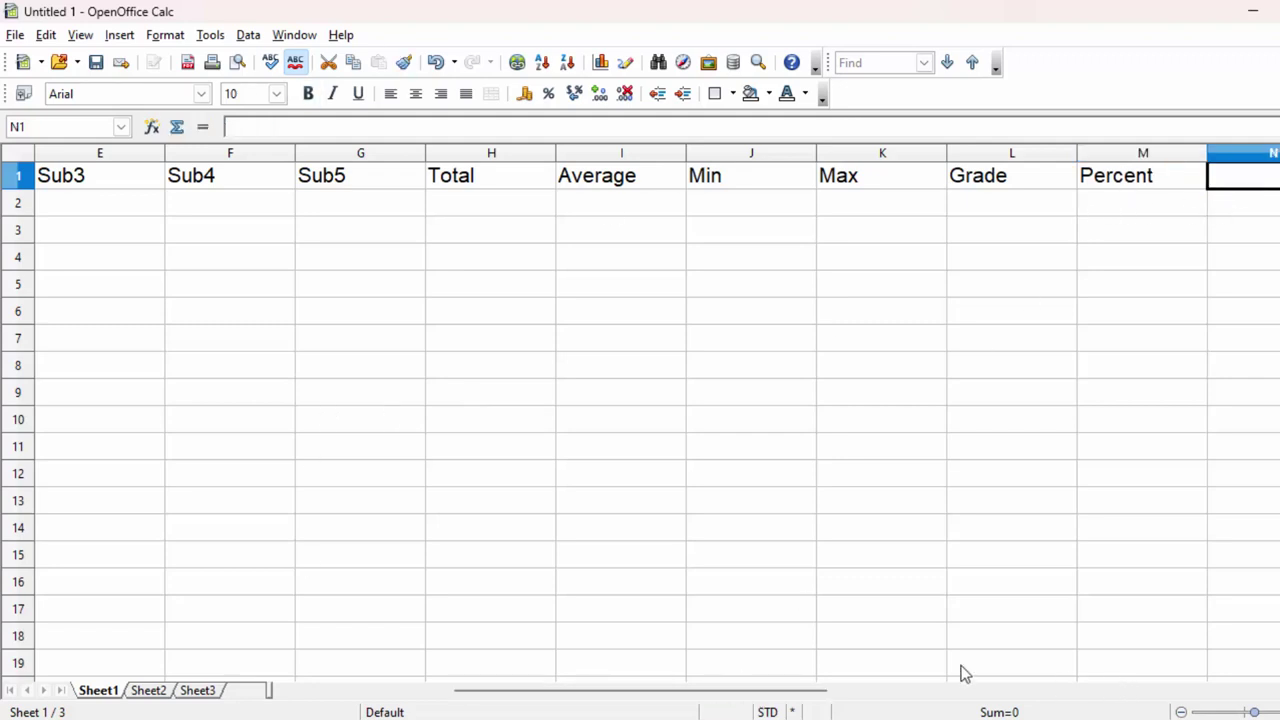
pyautogui.moveTo(620, 690); pyautogui.dragTo(217, 649)
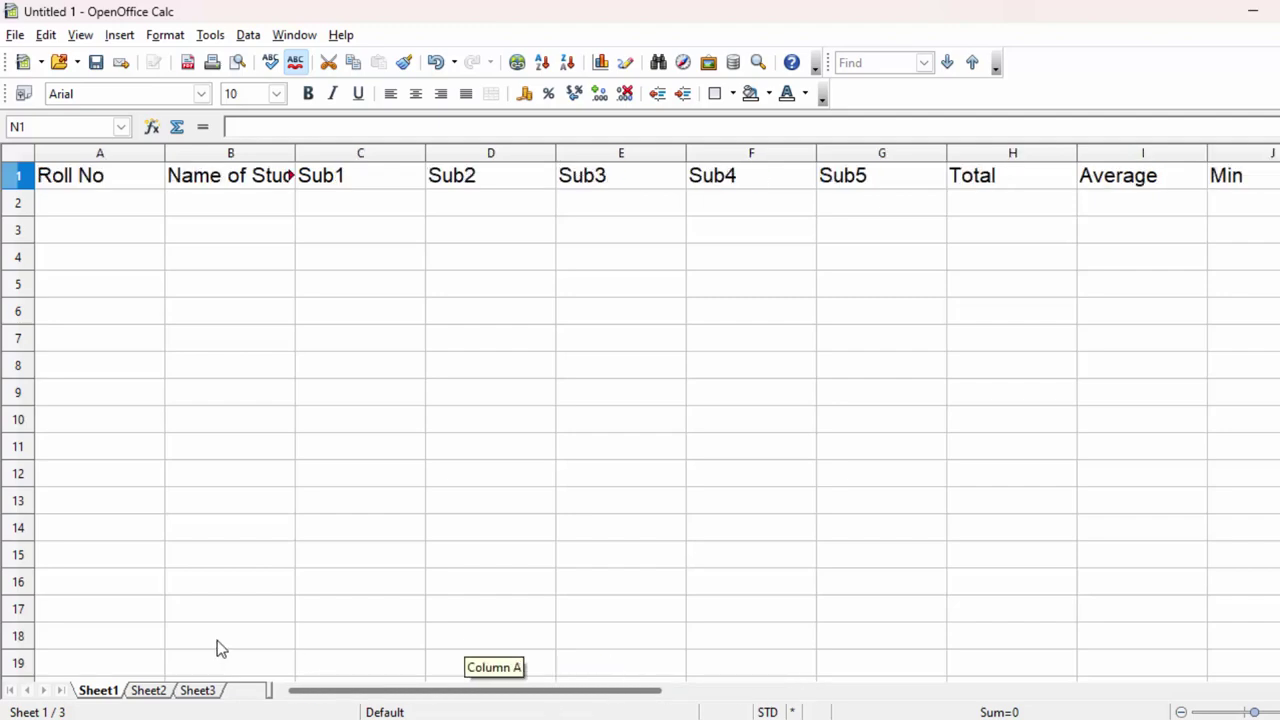
# Enter 1 and 2 in A2:A3 and fill the series down to 11 in A12.
pyautogui.click(110, 212)
pyautogui.write('1')
pyautogui.press('Return')
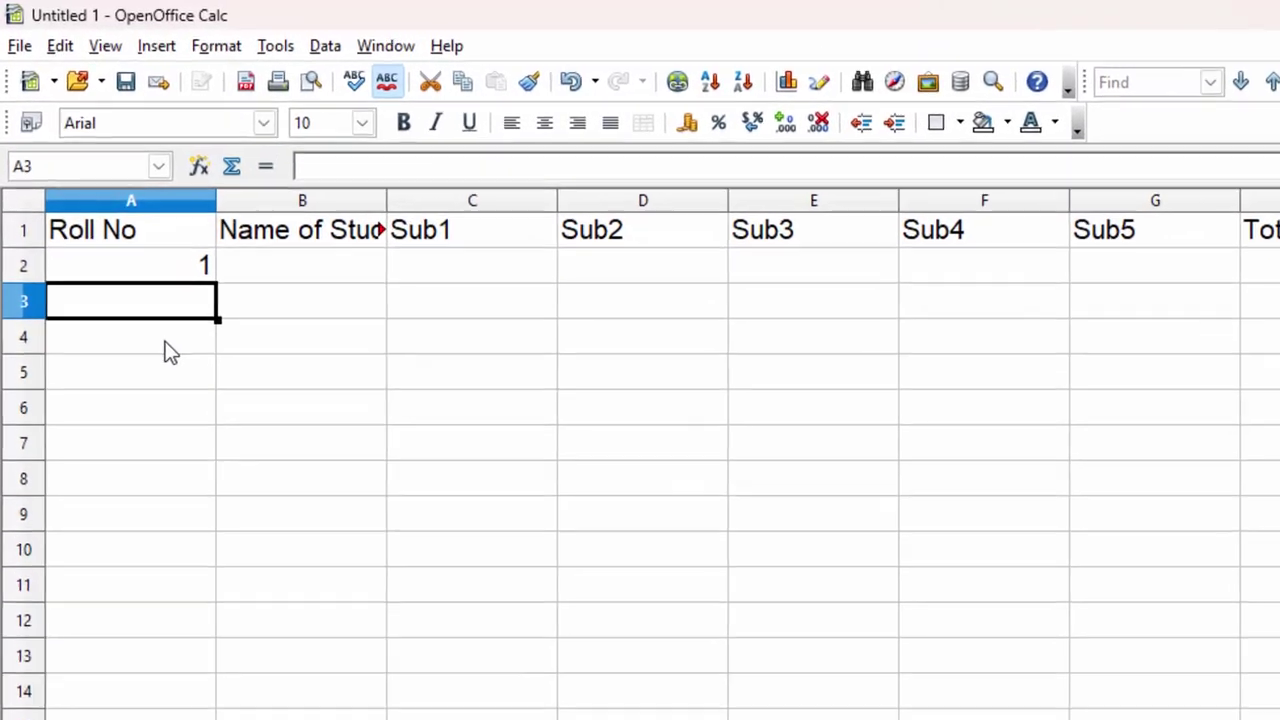
pyautogui.write('2')
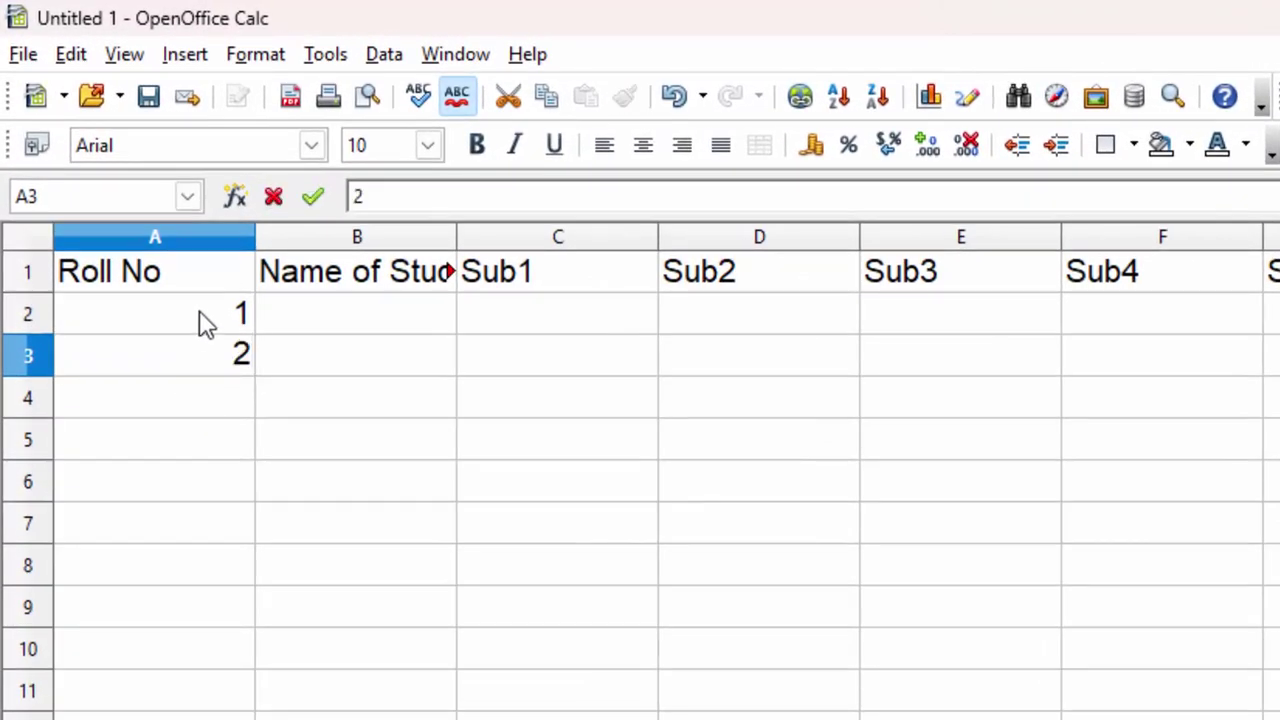
pyautogui.moveTo(205, 323); pyautogui.dragTo(214, 366)
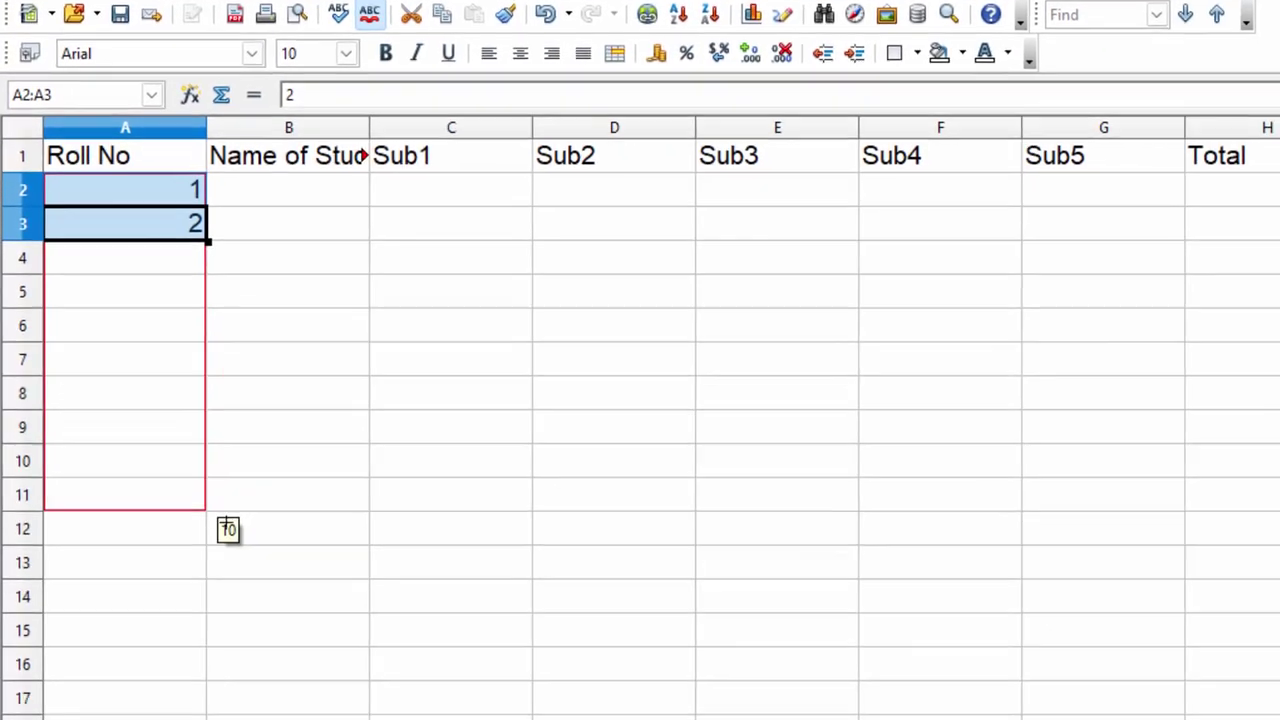
pyautogui.moveTo(257, 380); pyautogui.dragTo(204, 506)
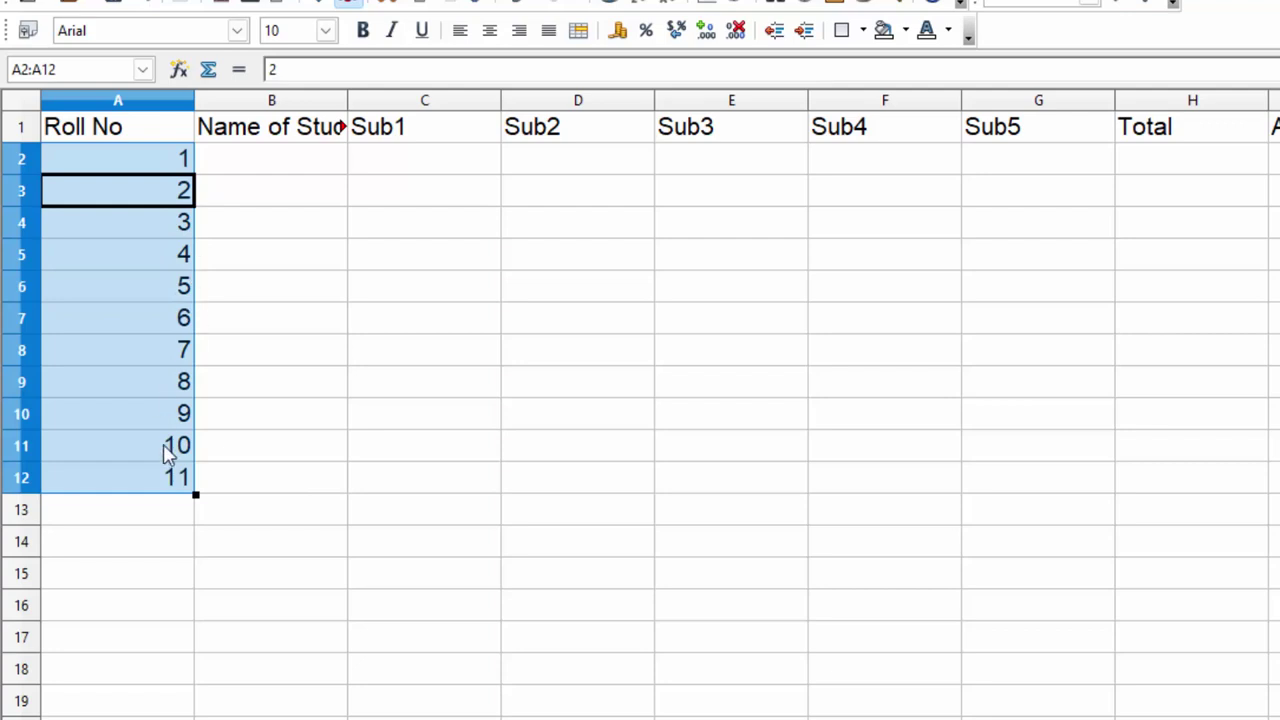
pyautogui.click(305, 180)
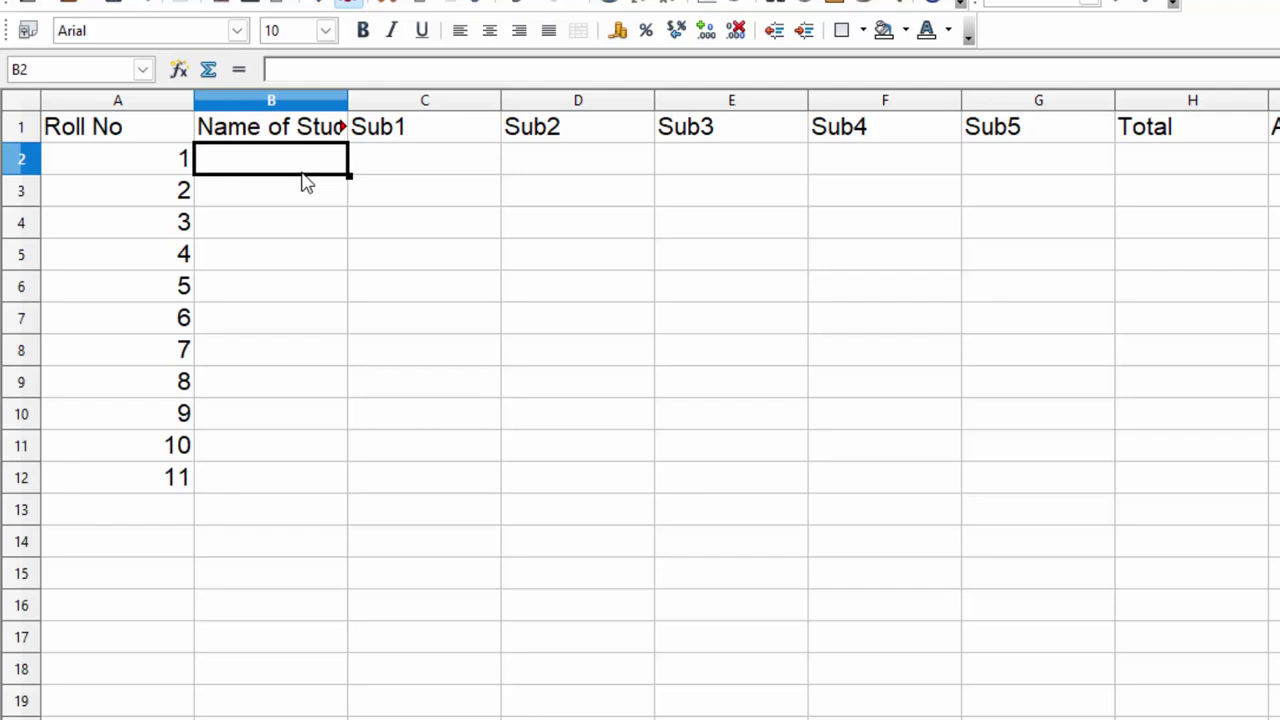
# Enter the first five student names in B2 to B6, fixing the fifth name's capitalisation.
pyautogui.write('Esha')
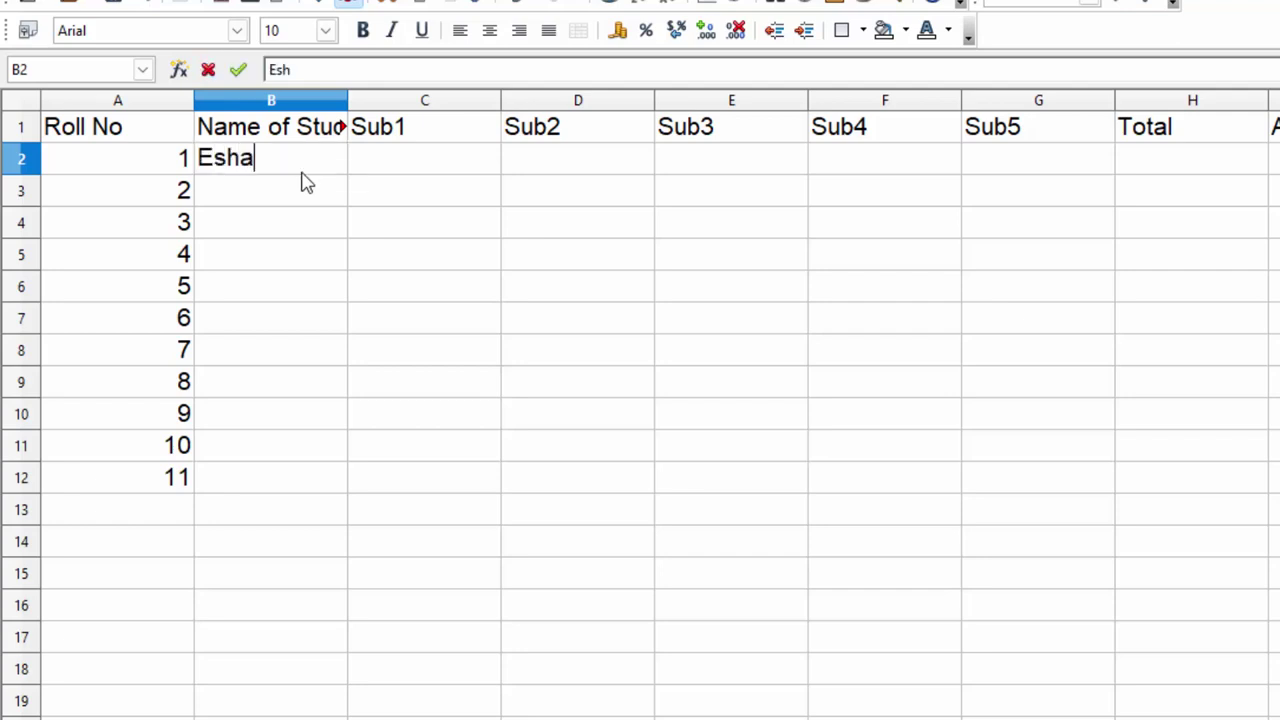
pyautogui.press('Return')
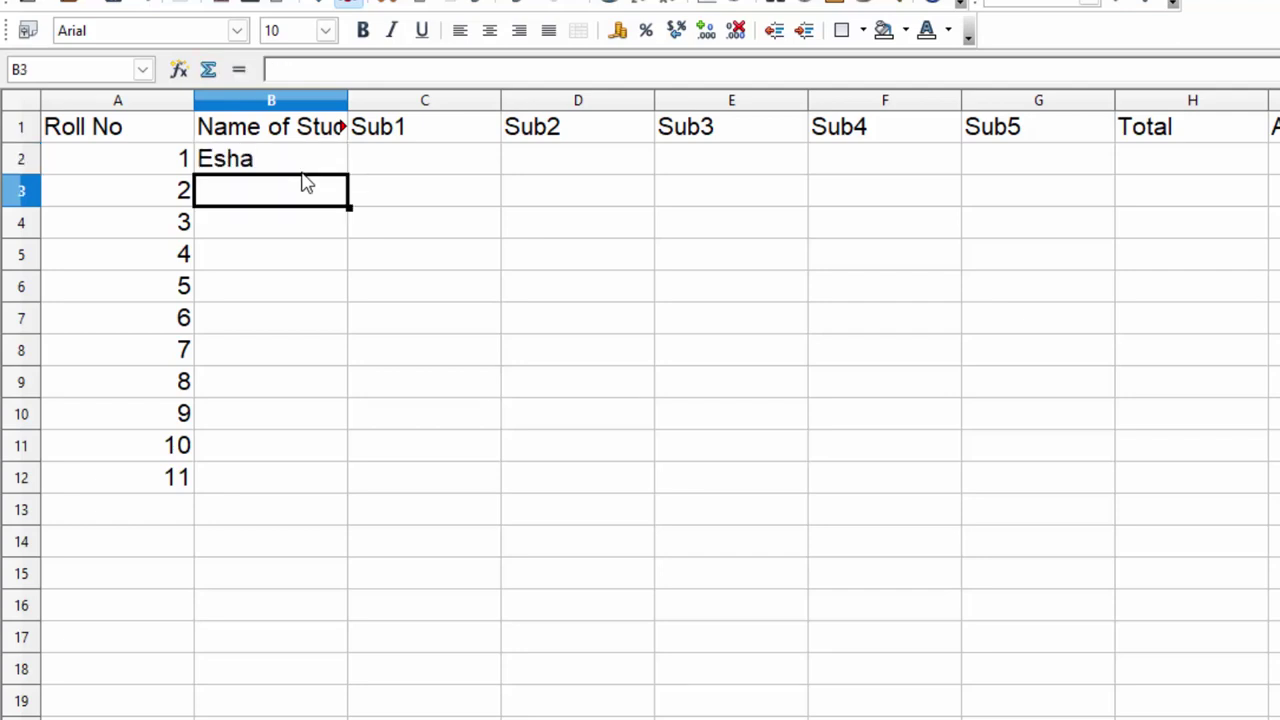
pyautogui.write('Vertika')
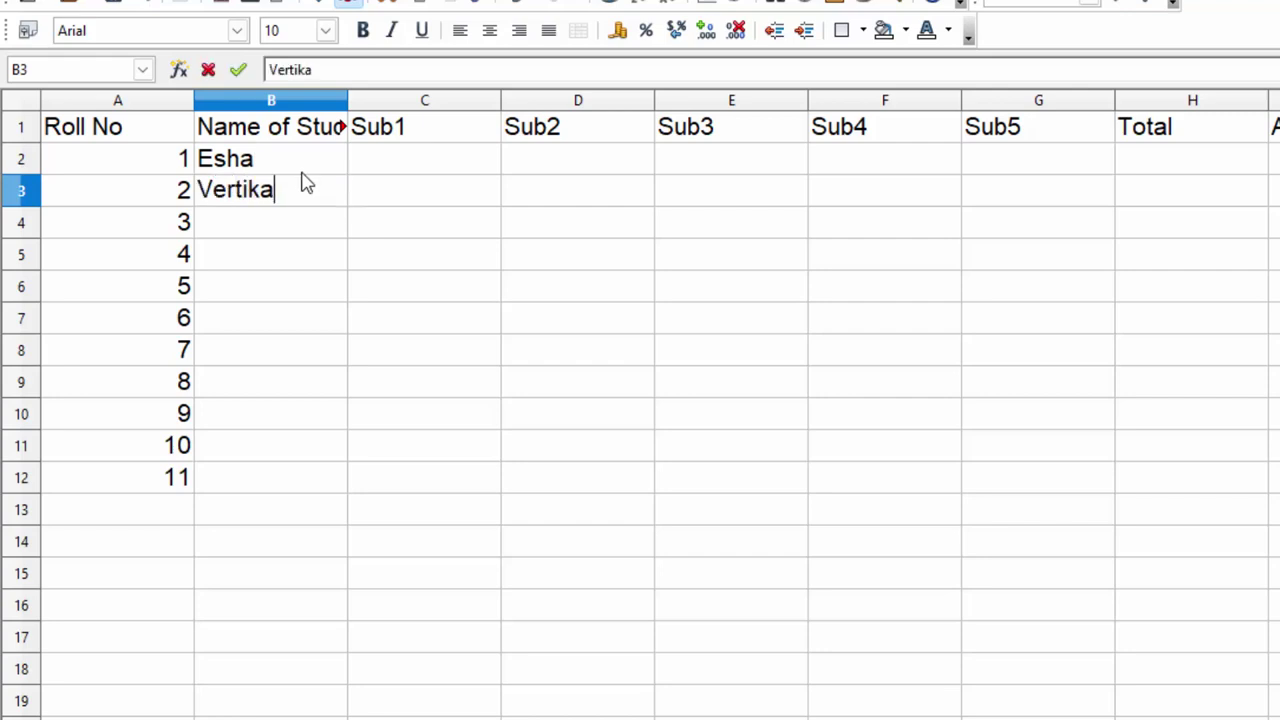
pyautogui.press('Return')
pyautogui.write('Kund')
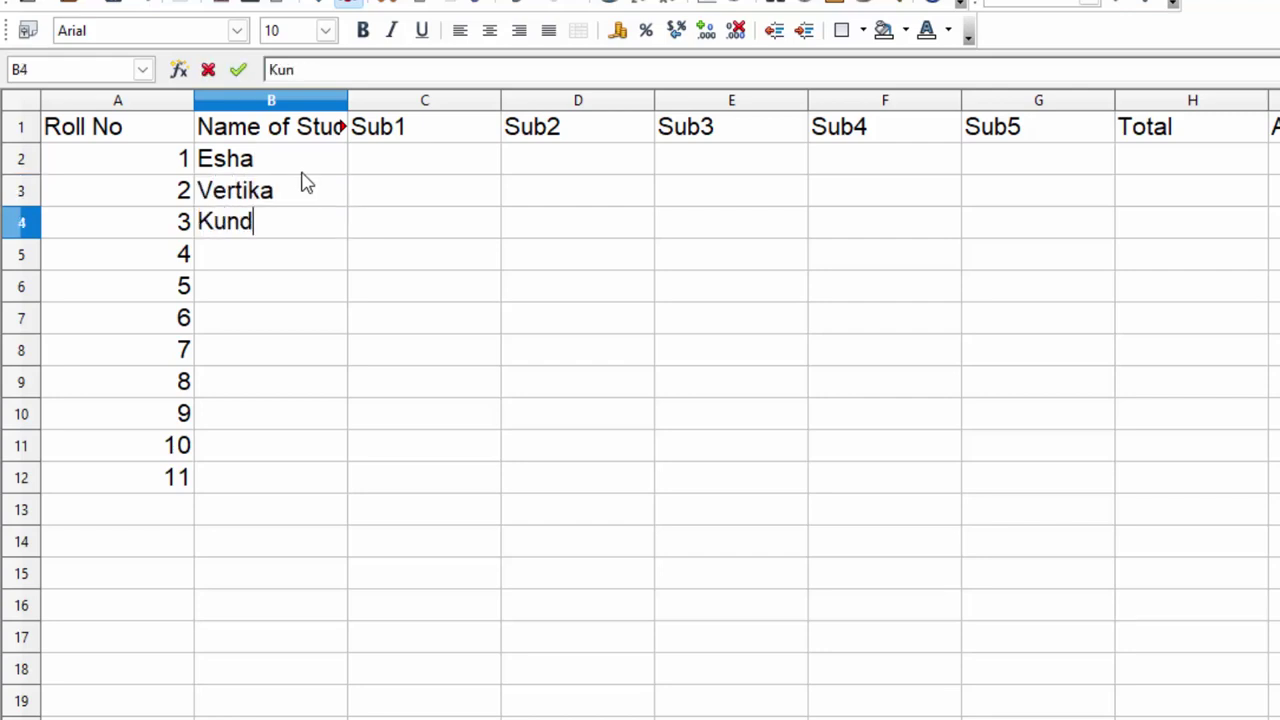
pyautogui.write('an')
pyautogui.press('Return')
pyautogui.write('A')
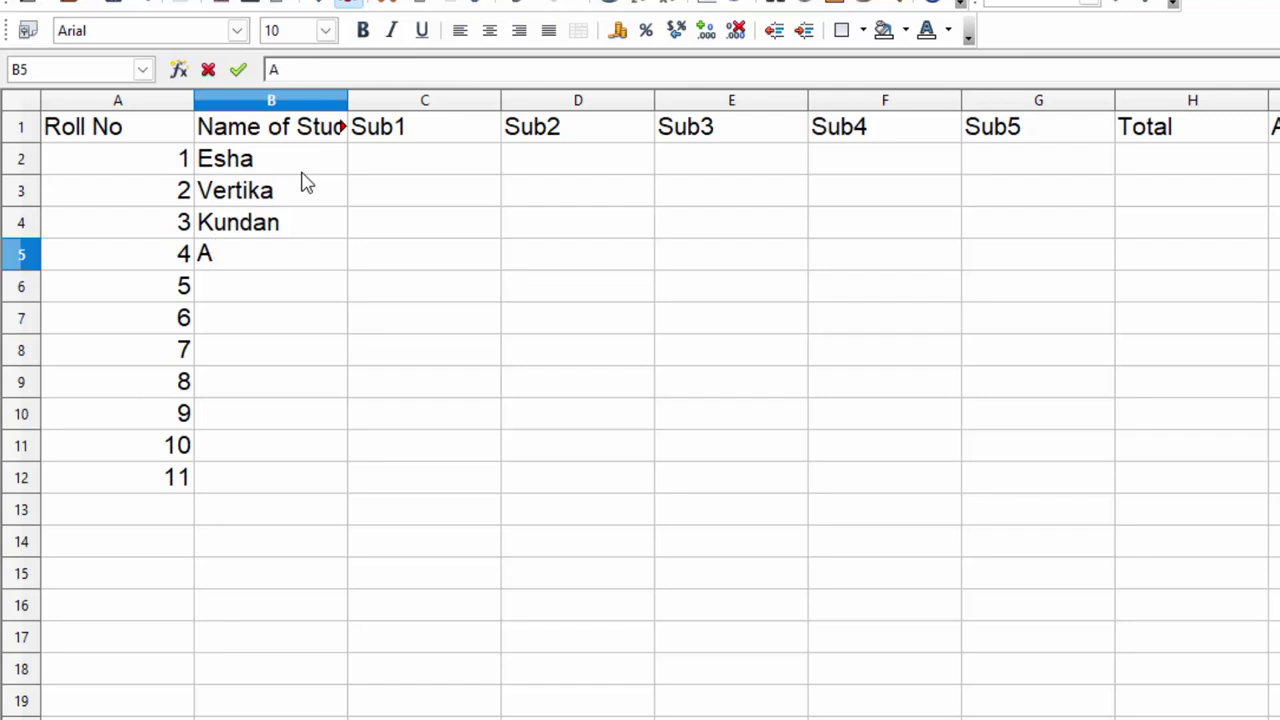
pyautogui.write('vanish')
pyautogui.press('Return')
pyautogui.write('G')
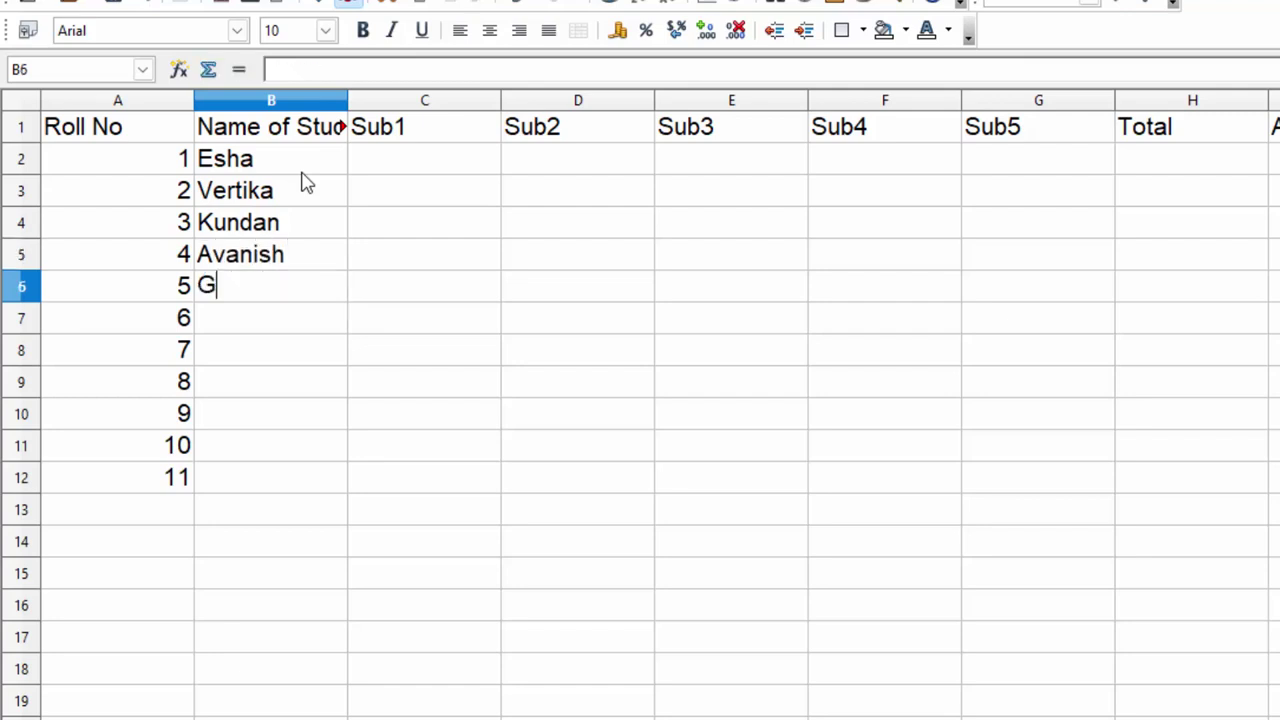
pyautogui.write('aurAV')
pyautogui.press('Return')
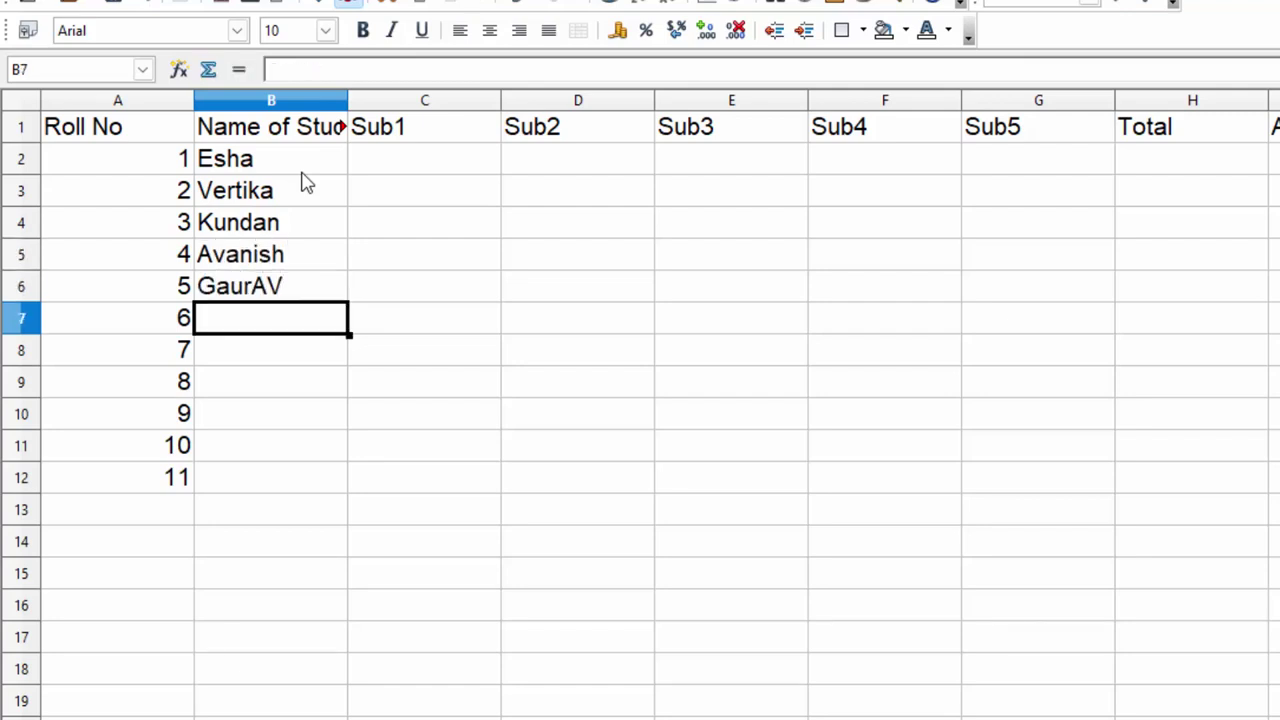
pyautogui.hotkey('ctrl', 'z')
pyautogui.write('a')
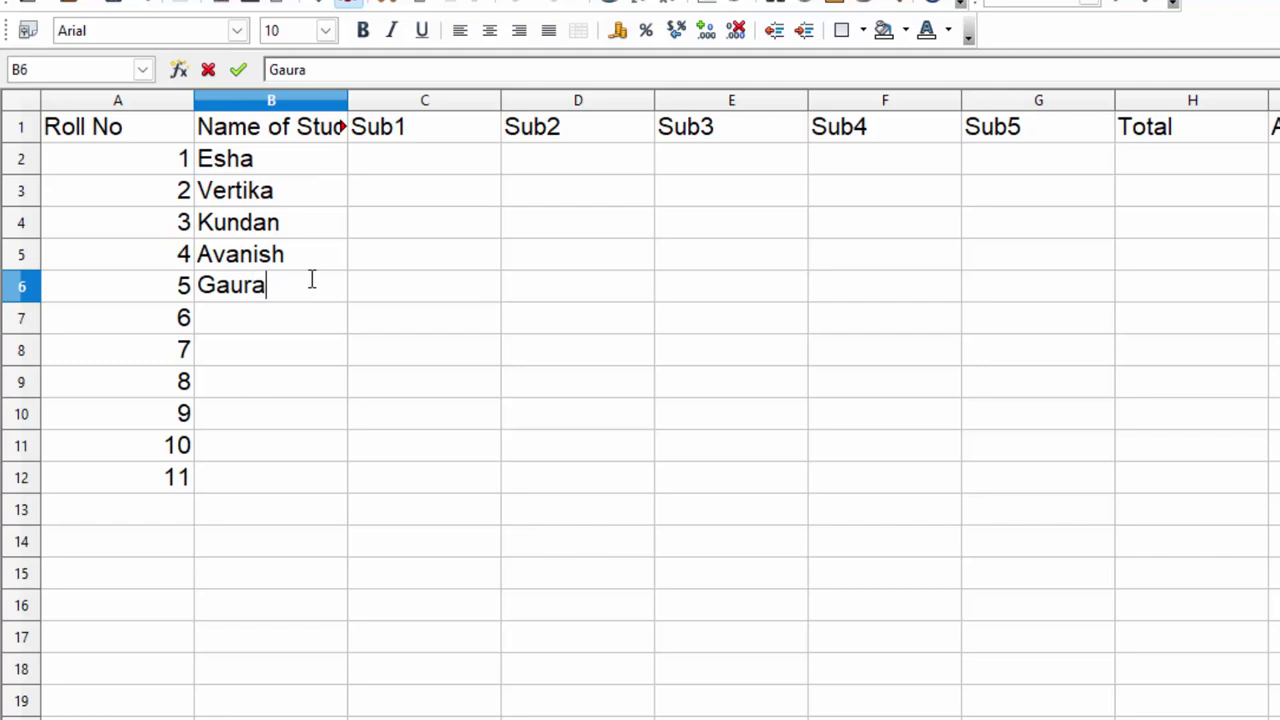
pyautogui.write('v')
pyautogui.press('Return')
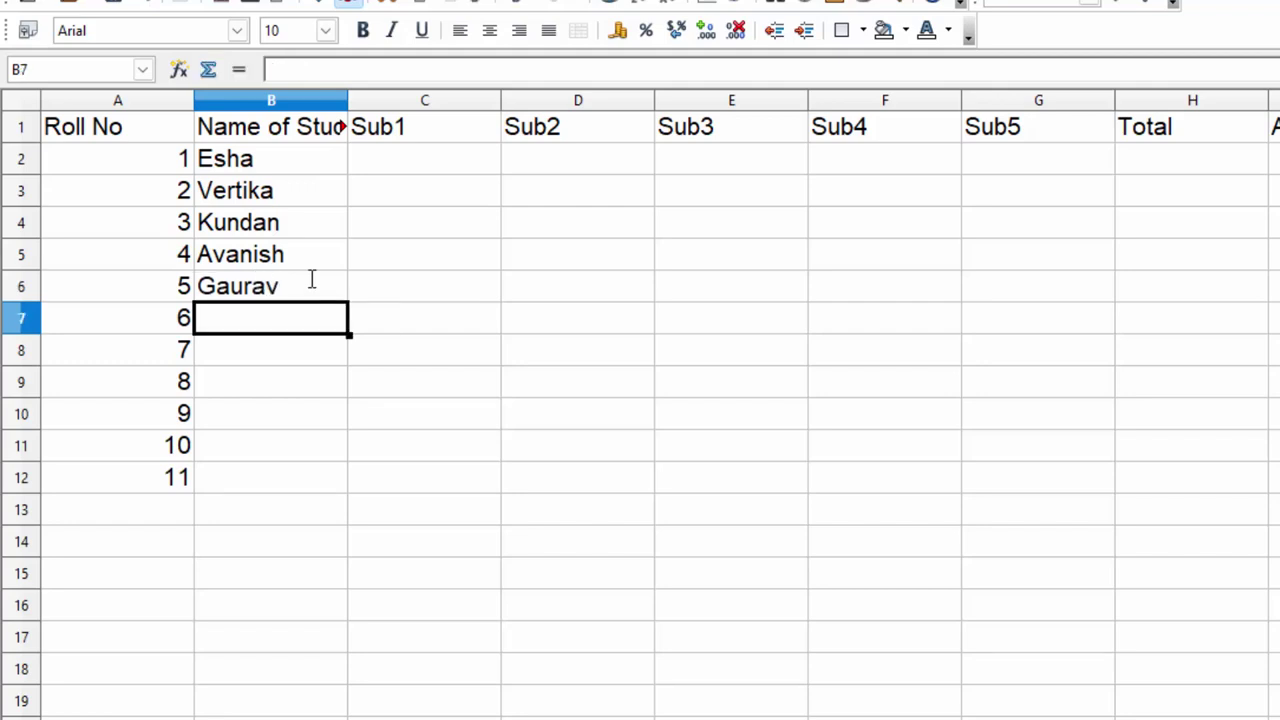
# Enter the remaining six student names in B7 to B12, correcting the tenth name's spelling.
pyautogui.write('Naziya')
pyautogui.press('Return')
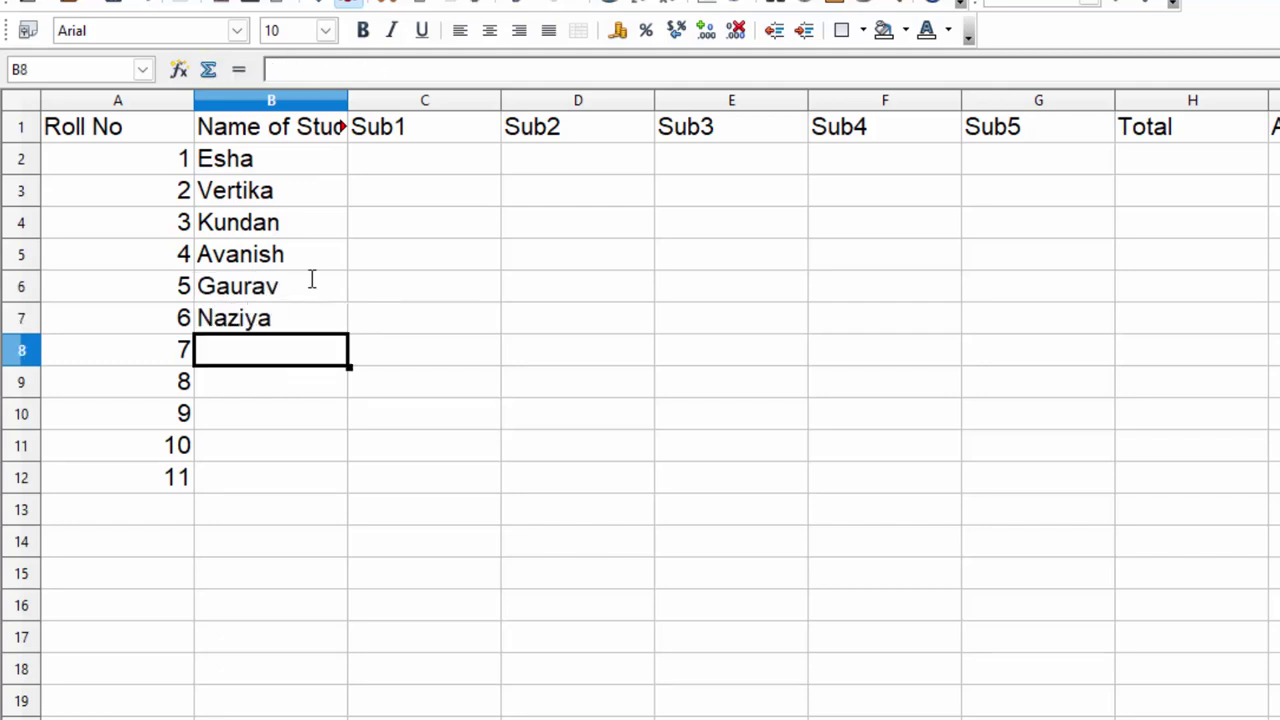
pyautogui.write('Sumit')
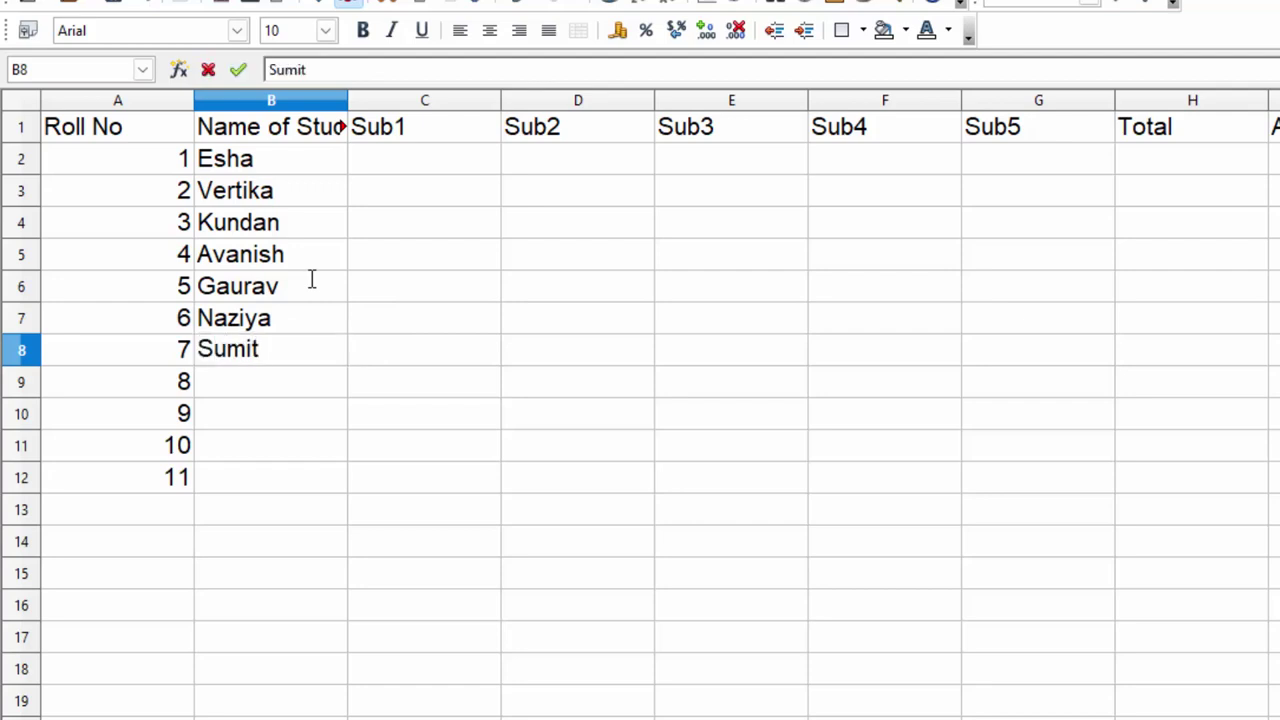
pyautogui.press('Return')
pyautogui.write('R')
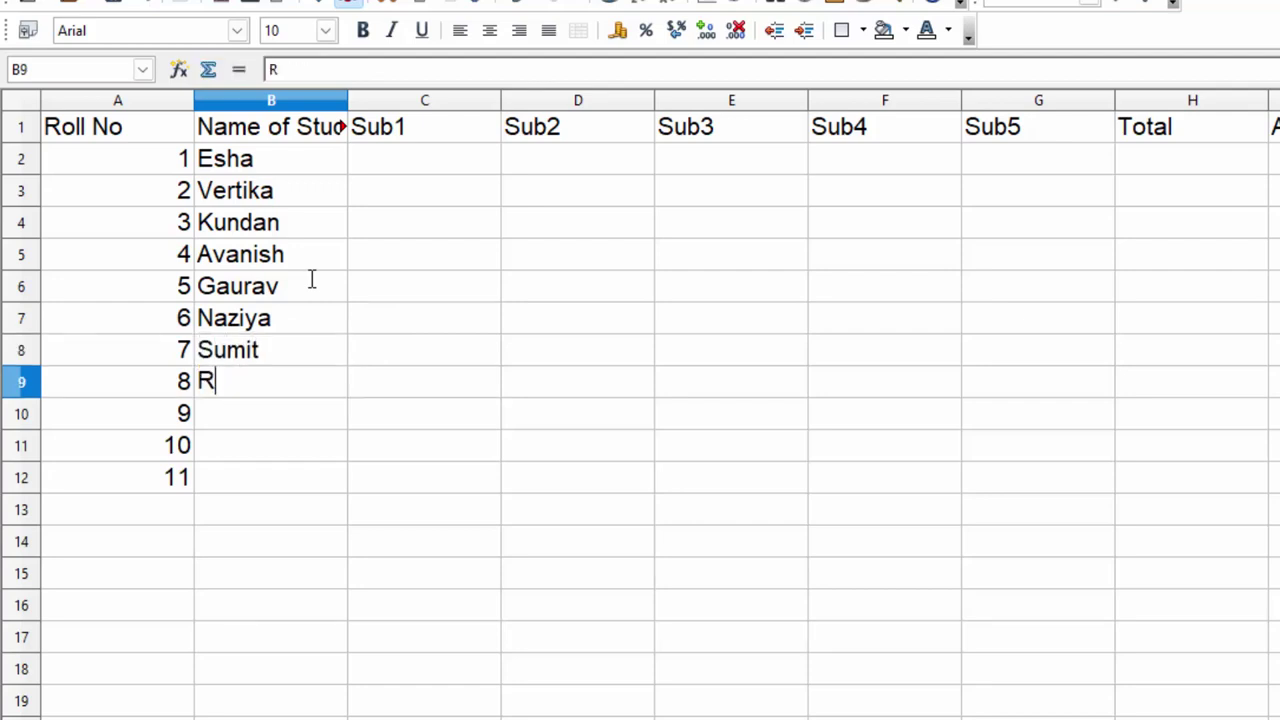
pyautogui.write('itesh')
pyautogui.press('Return')
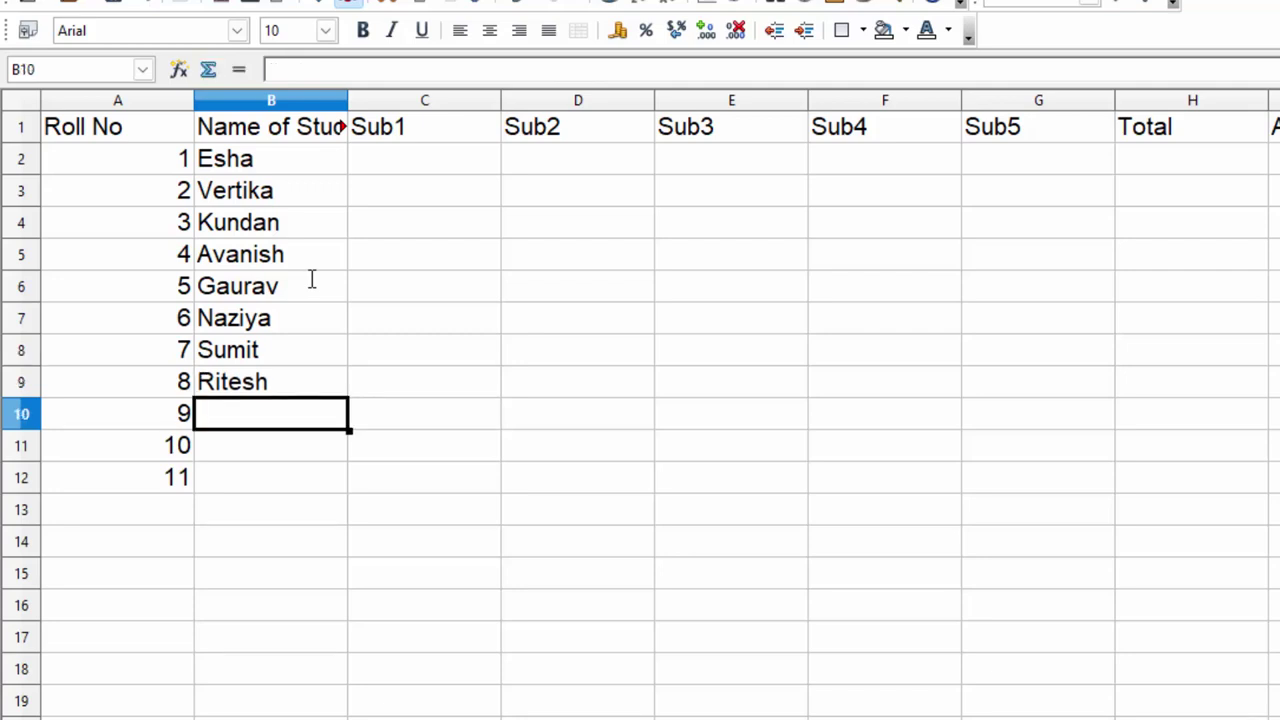
pyautogui.write('Kana')
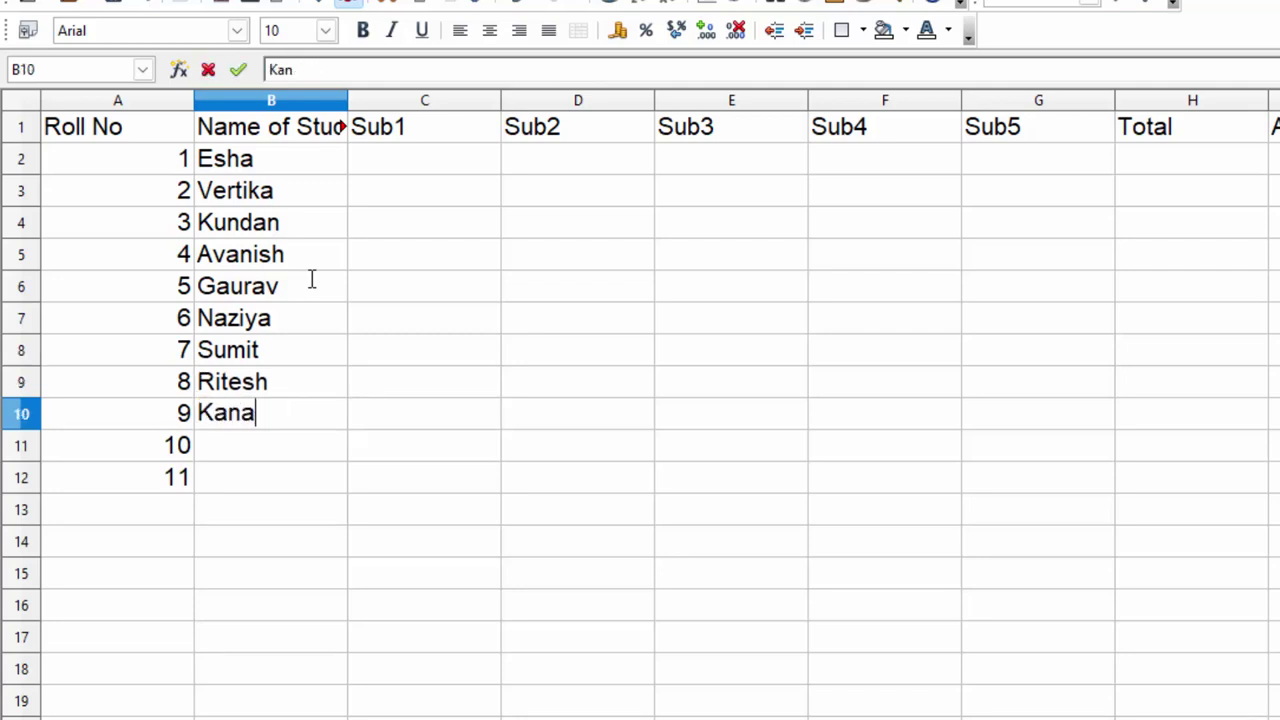
pyautogui.write('k')
pyautogui.press('Return')
pyautogui.write('M')
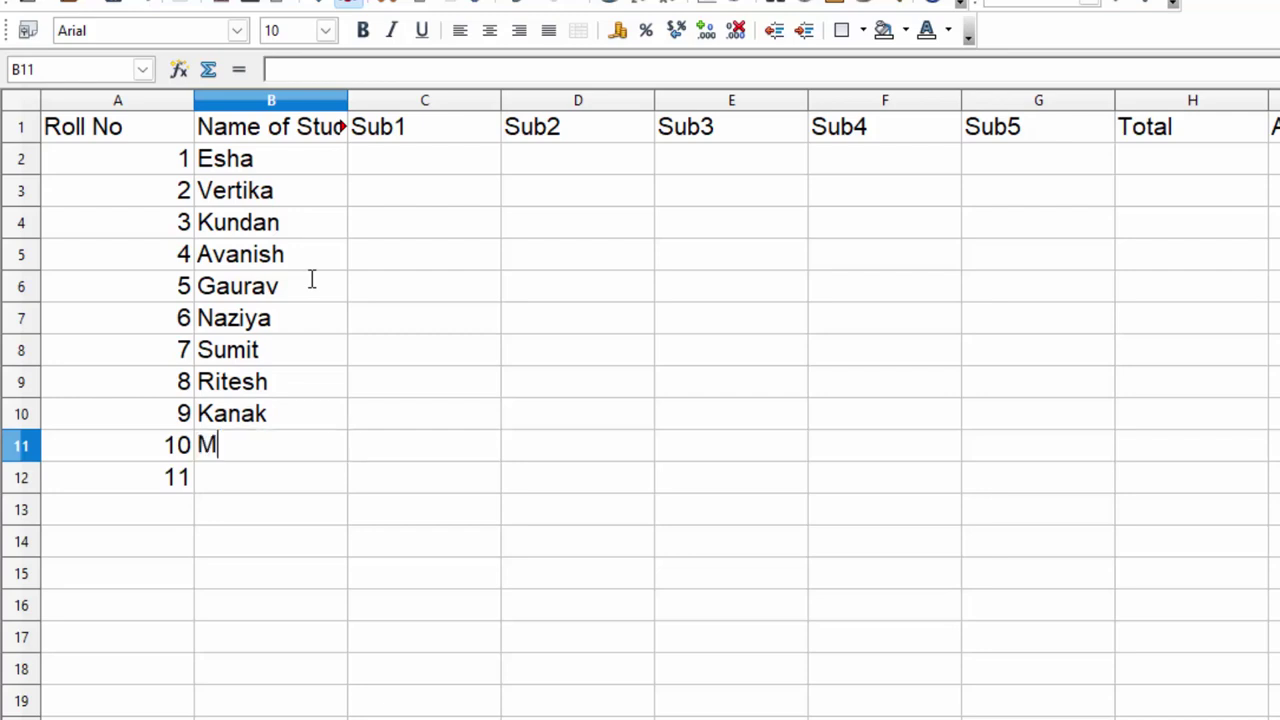
pyautogui.write('inika')
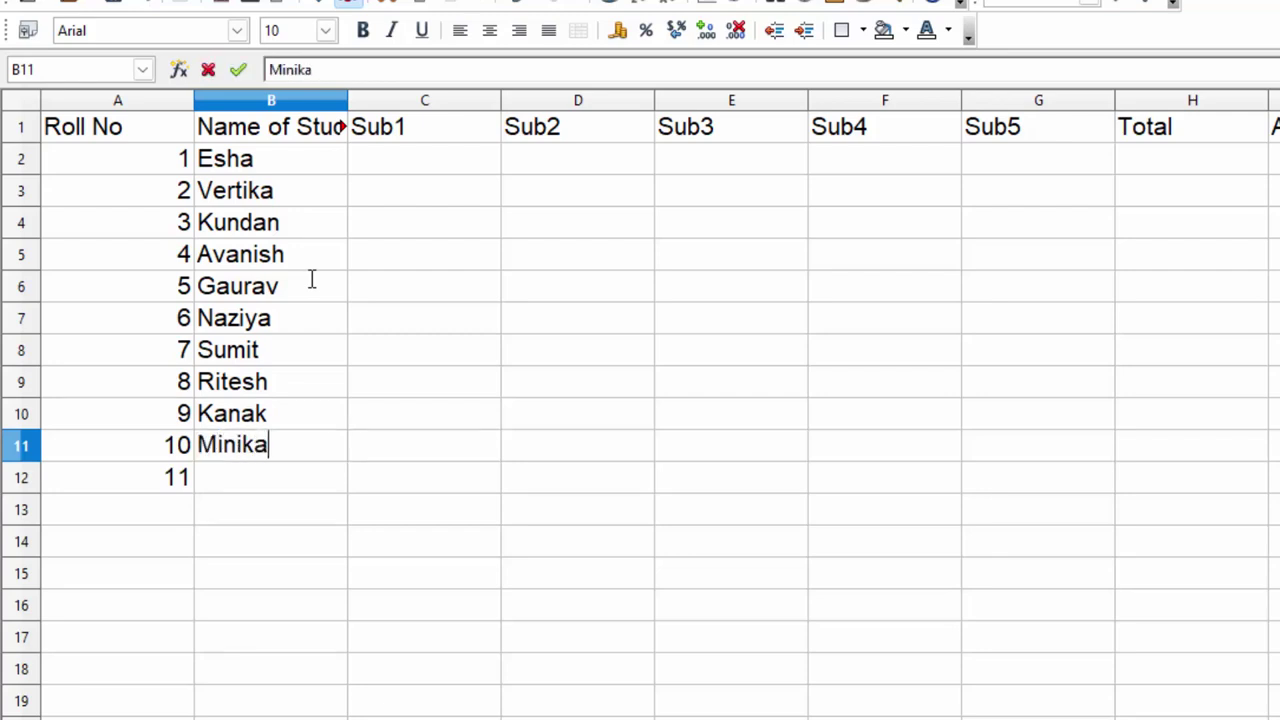
pyautogui.press('BackSpace')
pyautogui.press('BackSpace')
pyautogui.press('BackSpace')
pyautogui.press('BackSpace')
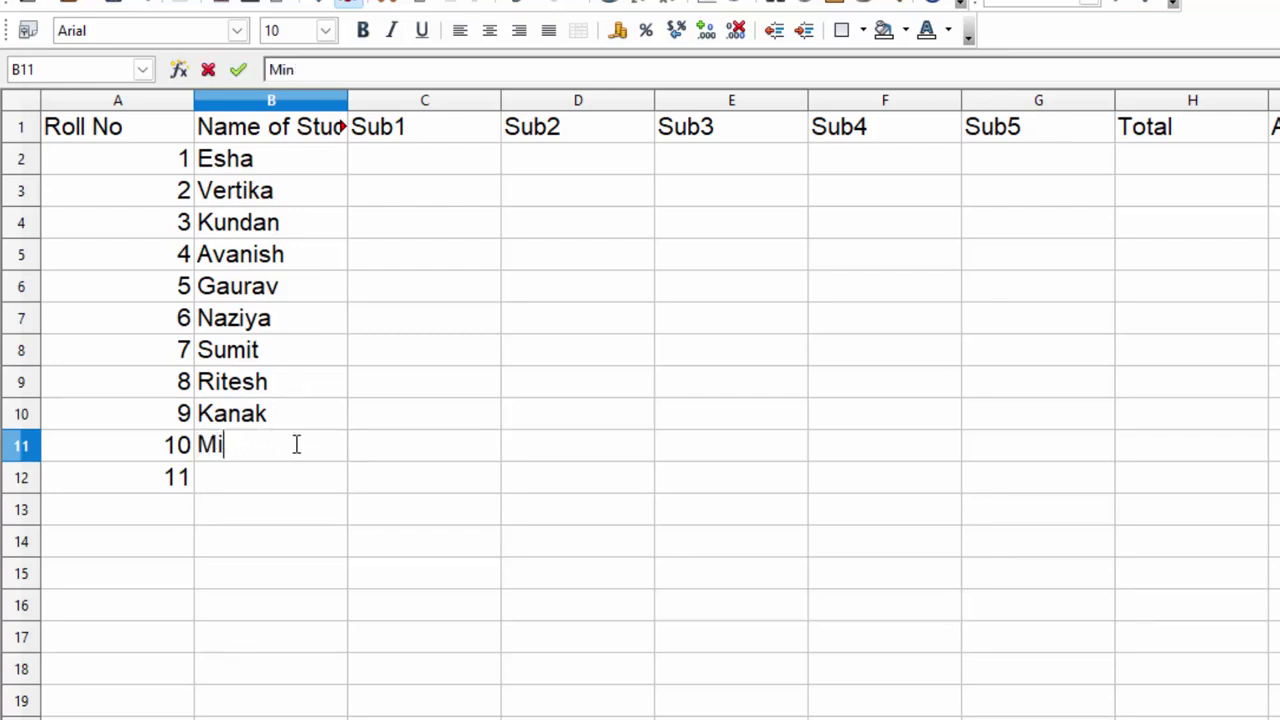
pyautogui.press('BackSpace')
pyautogui.write('onika')
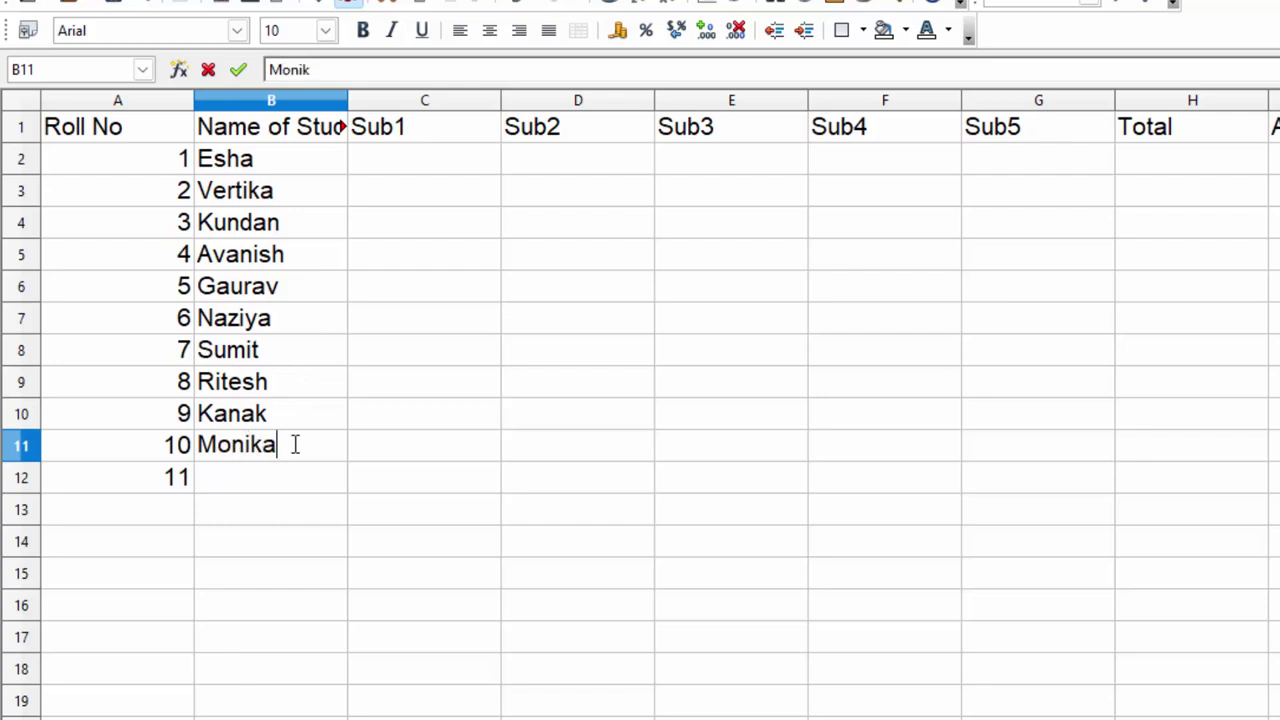
pyautogui.press('Return')
pyautogui.write('H')
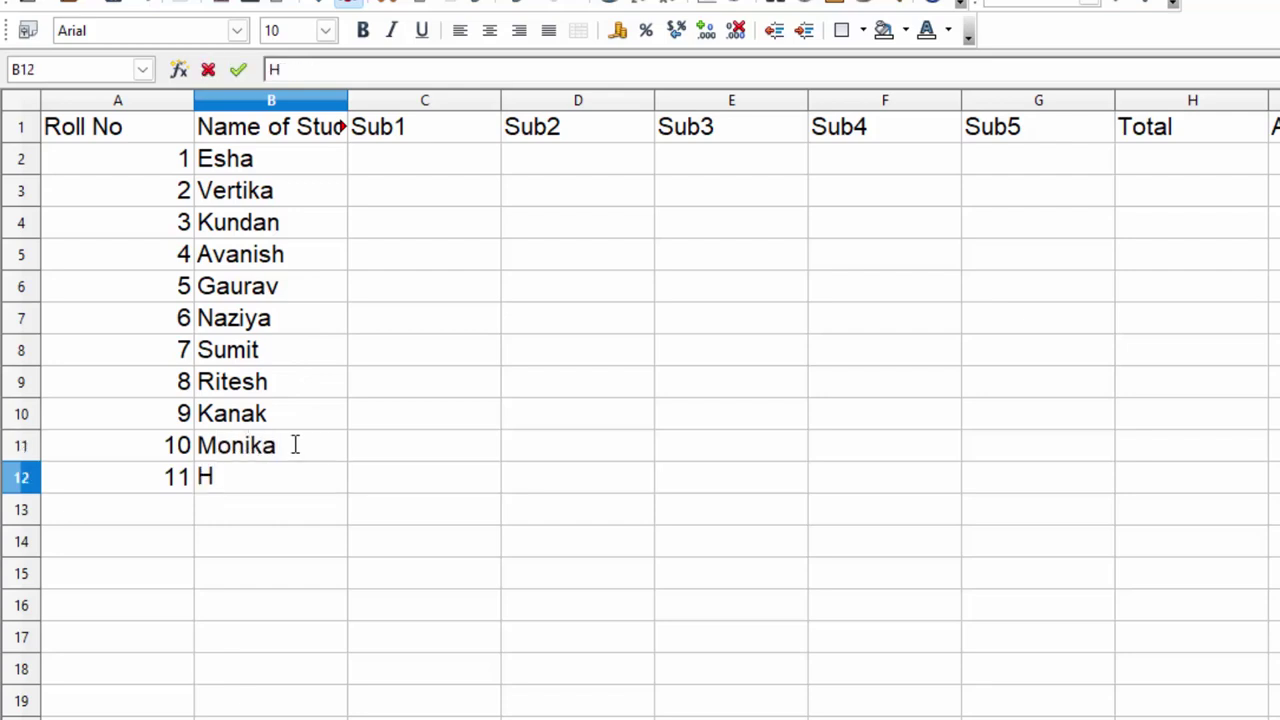
pyautogui.write('eena')
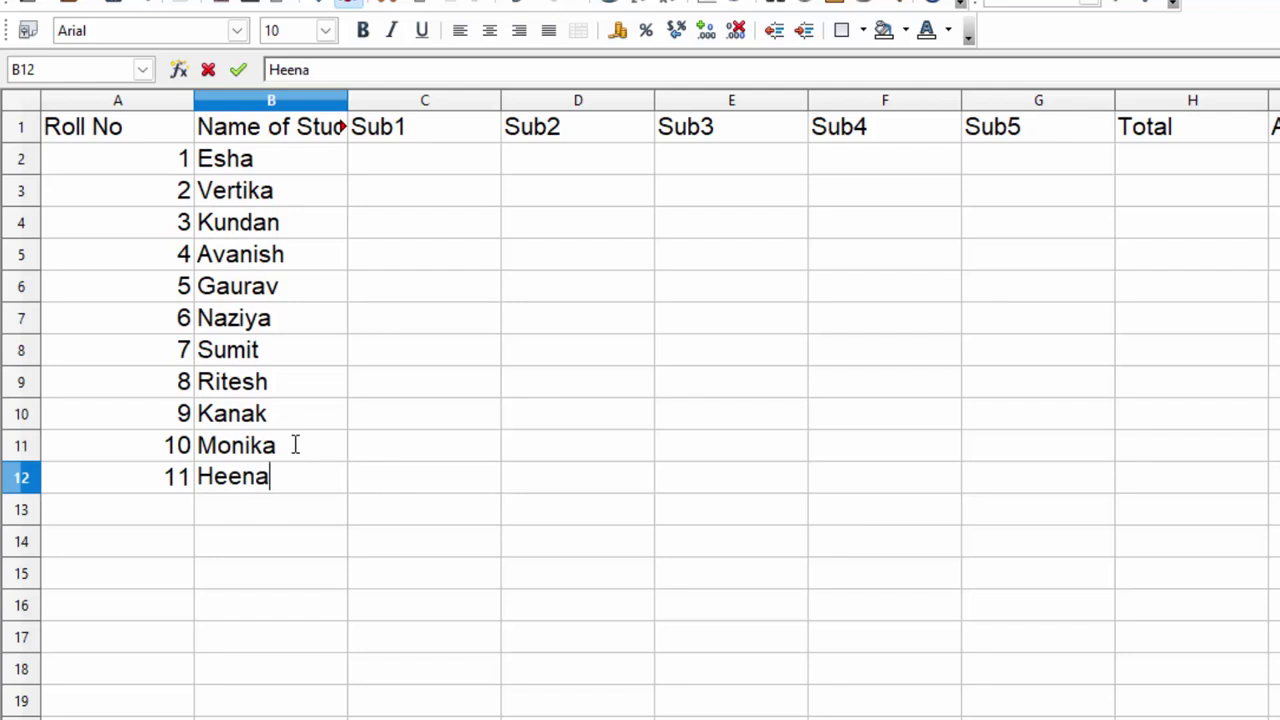
pyautogui.click(427, 161)
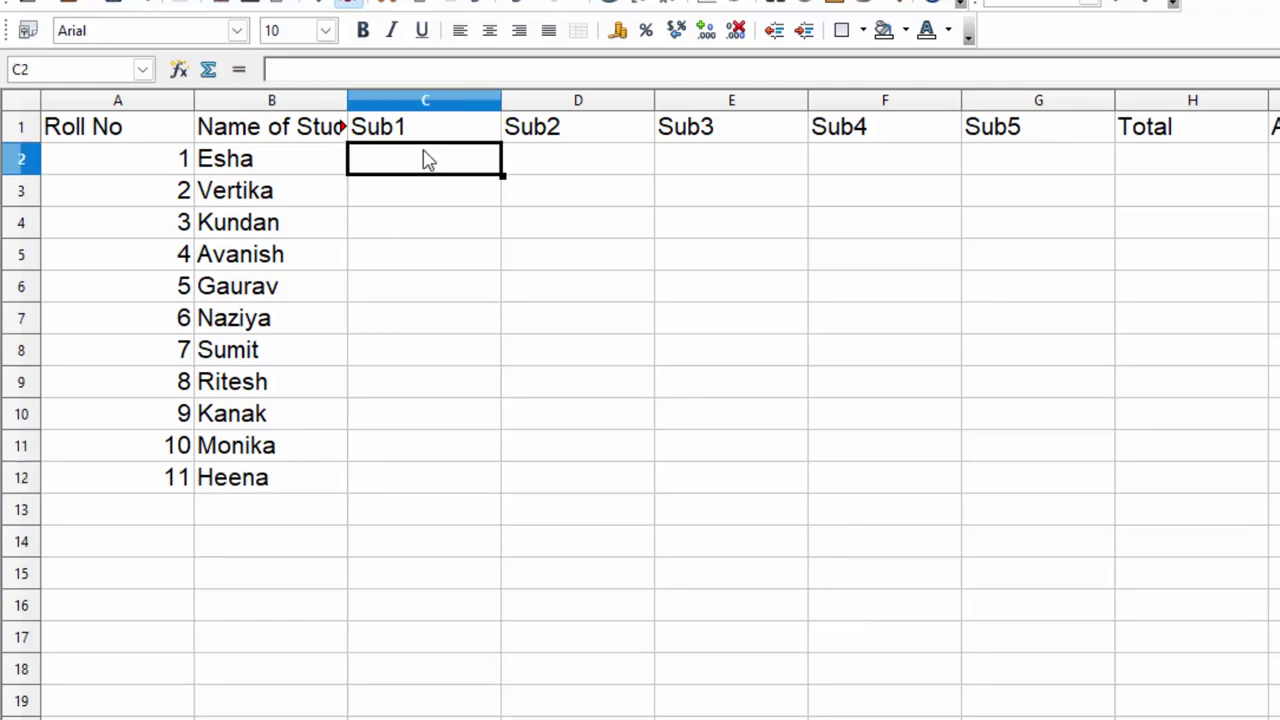
# Enter =RANDBETWEEN(4;90) in C2, correcting the comma separator to a semicolon.
pyautogui.write('=ran')
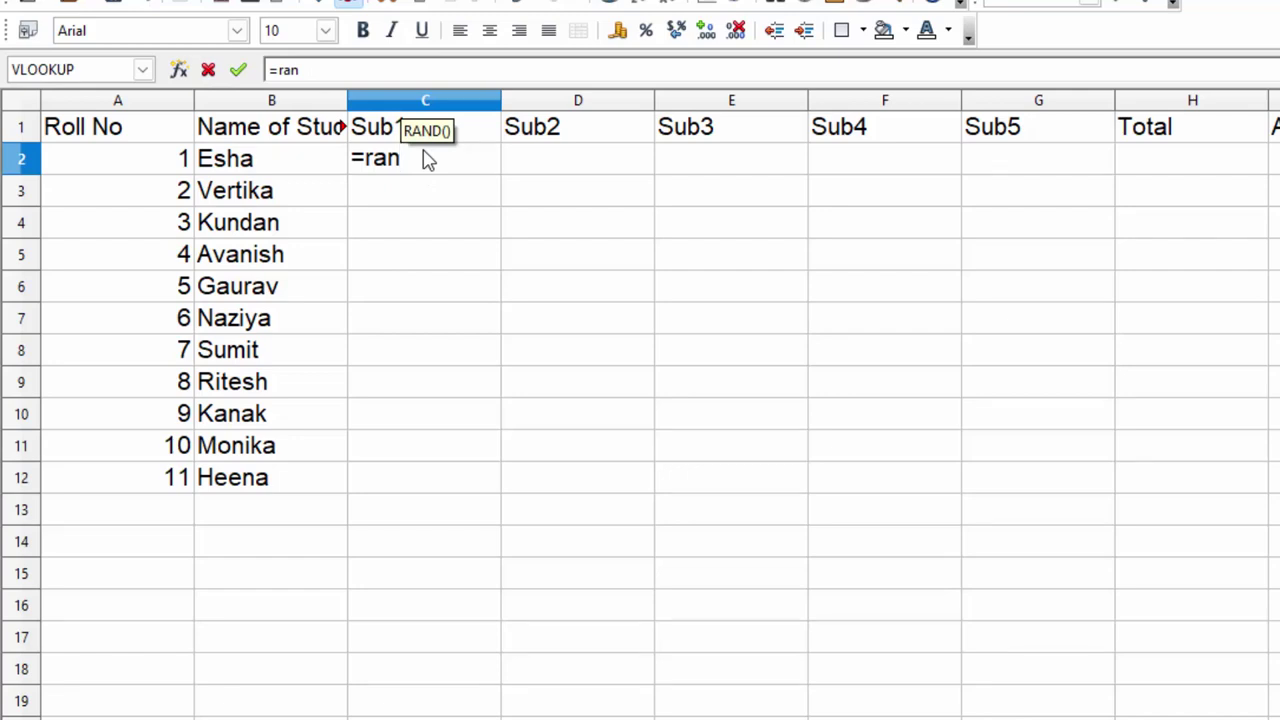
pyautogui.write('d')
pyautogui.write('betwee')
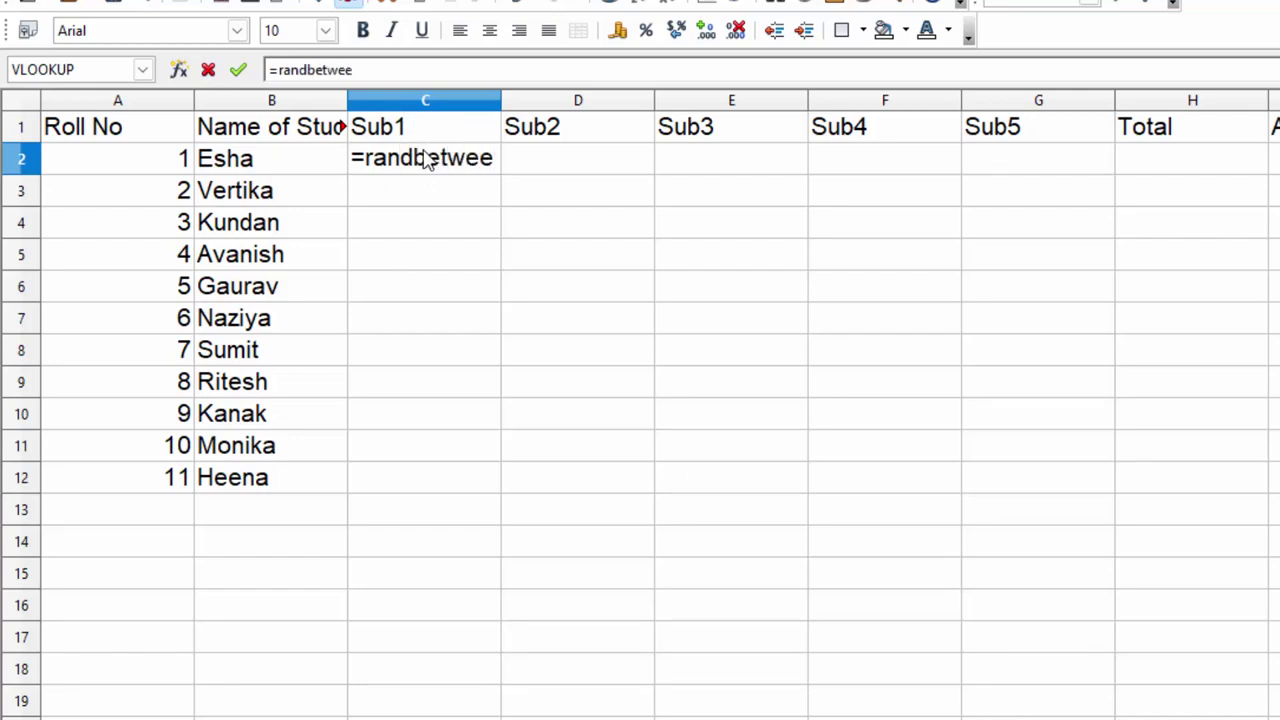
pyautogui.press('BackSpace')
pyautogui.press('BackSpace')
pyautogui.press('BackSpace')
pyautogui.press('BackSpace')
pyautogui.press('BackSpace')
pyautogui.press('BackSpace')
pyautogui.press('BackSpace')
pyautogui.press('BackSpace')
pyautogui.press('BackSpace')
pyautogui.write('r')
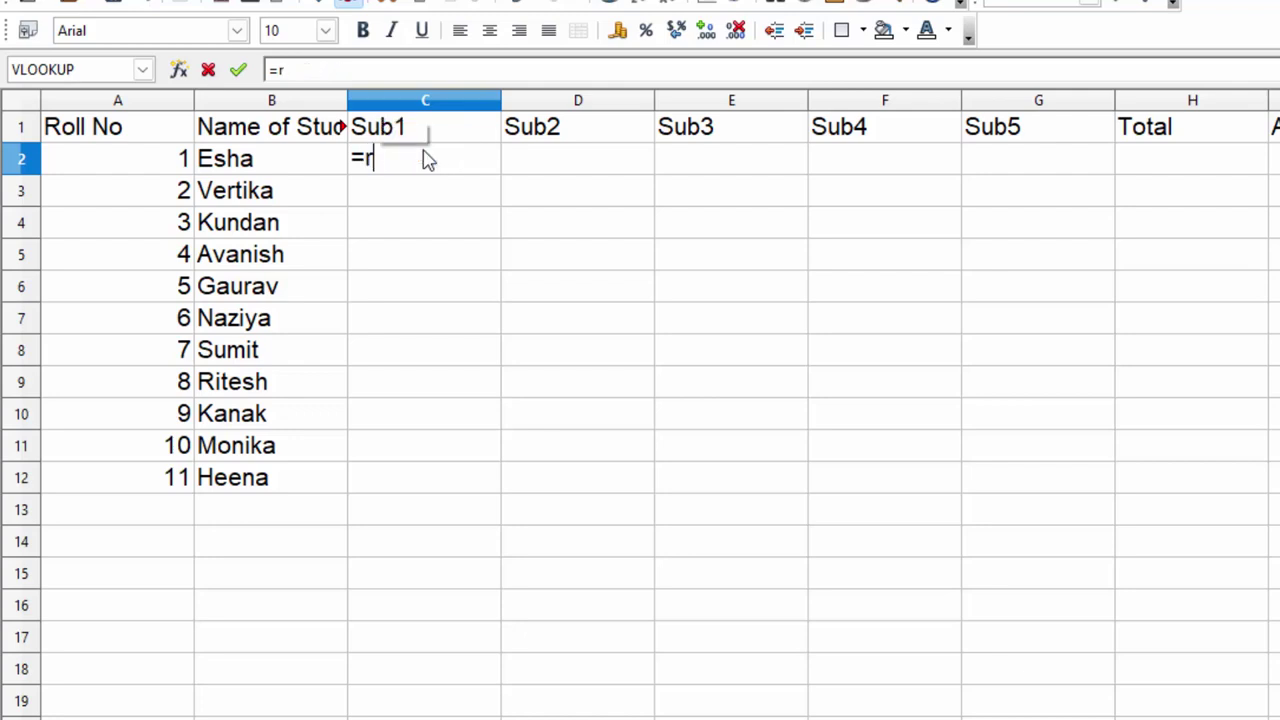
pyautogui.write('andbet')
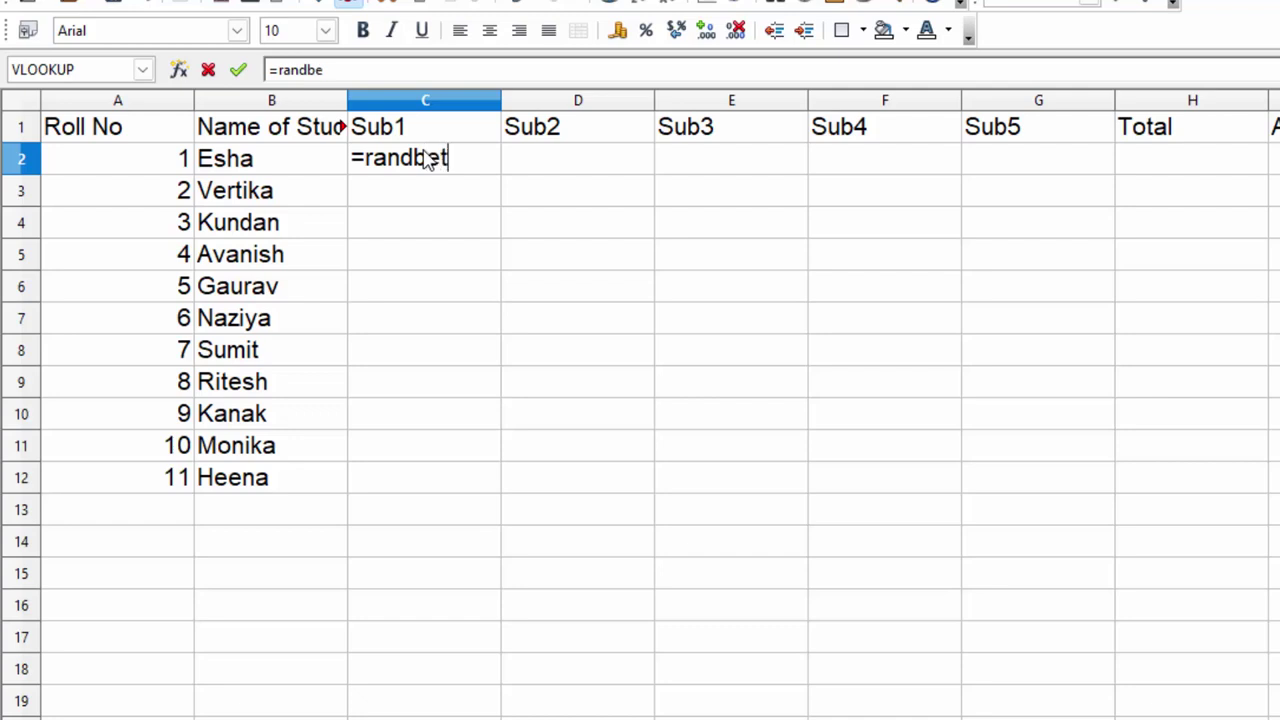
pyautogui.write('ween(')
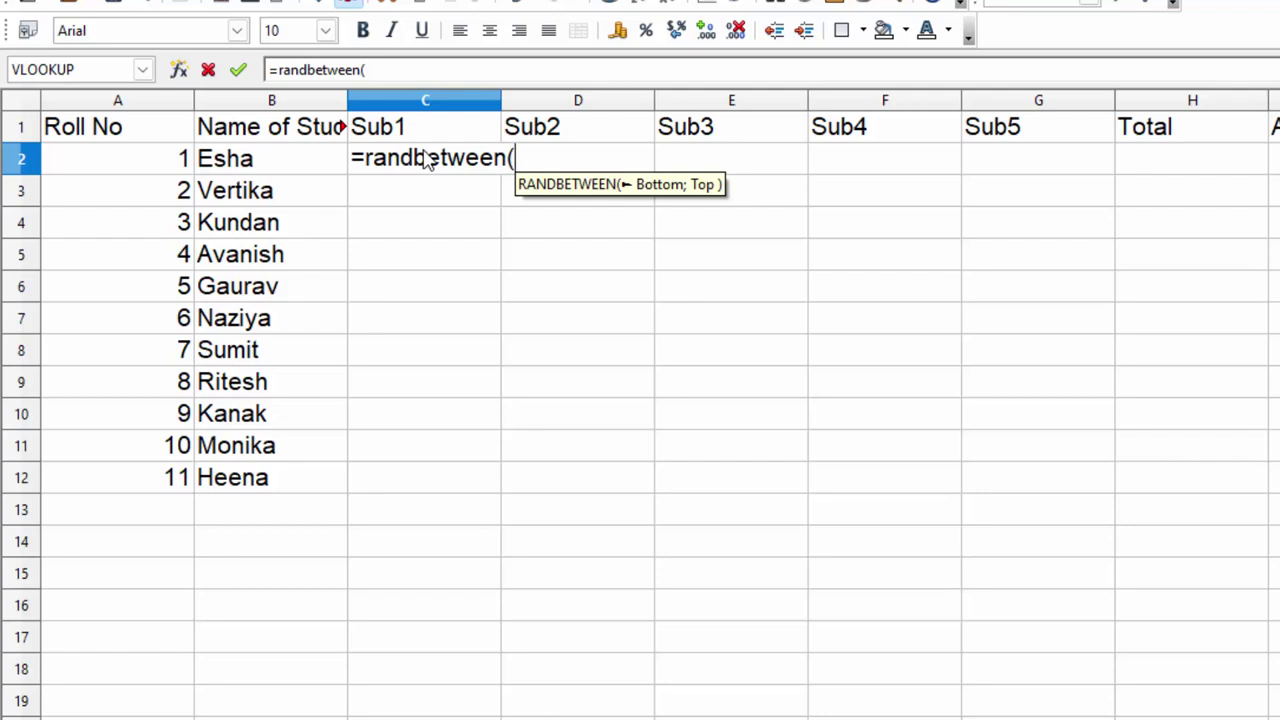
pyautogui.write('4,')
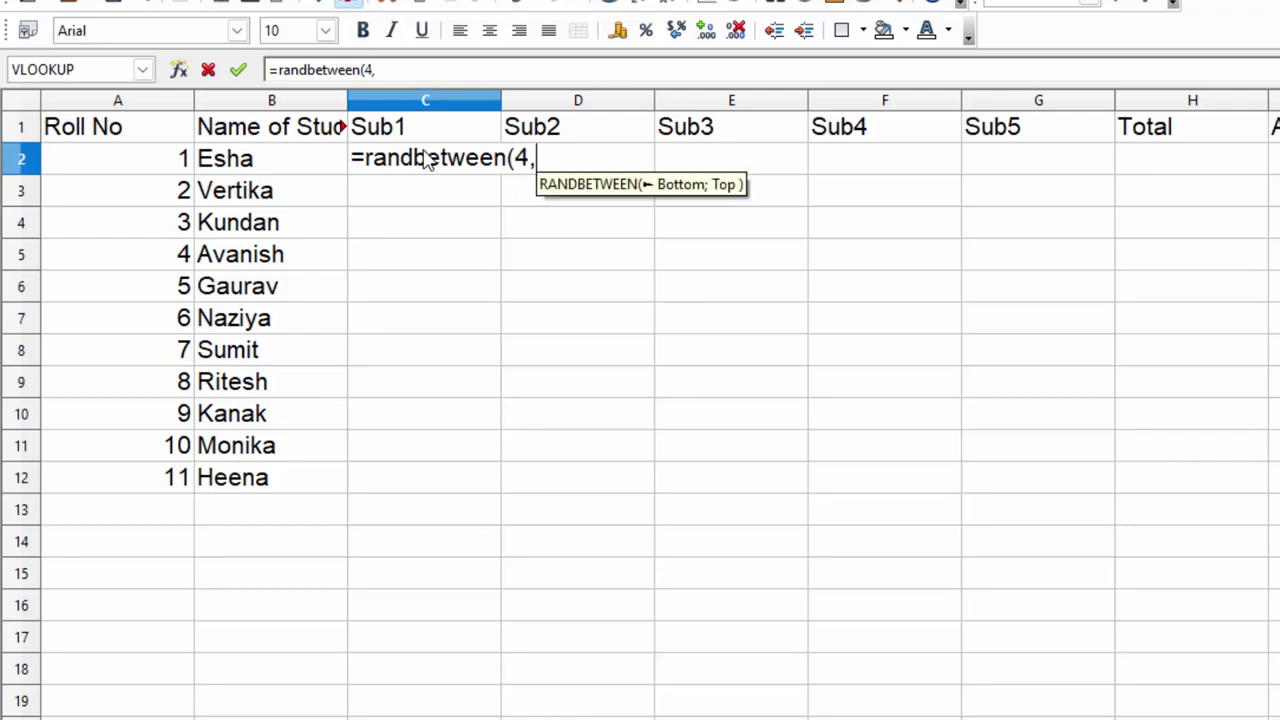
pyautogui.write('90)')
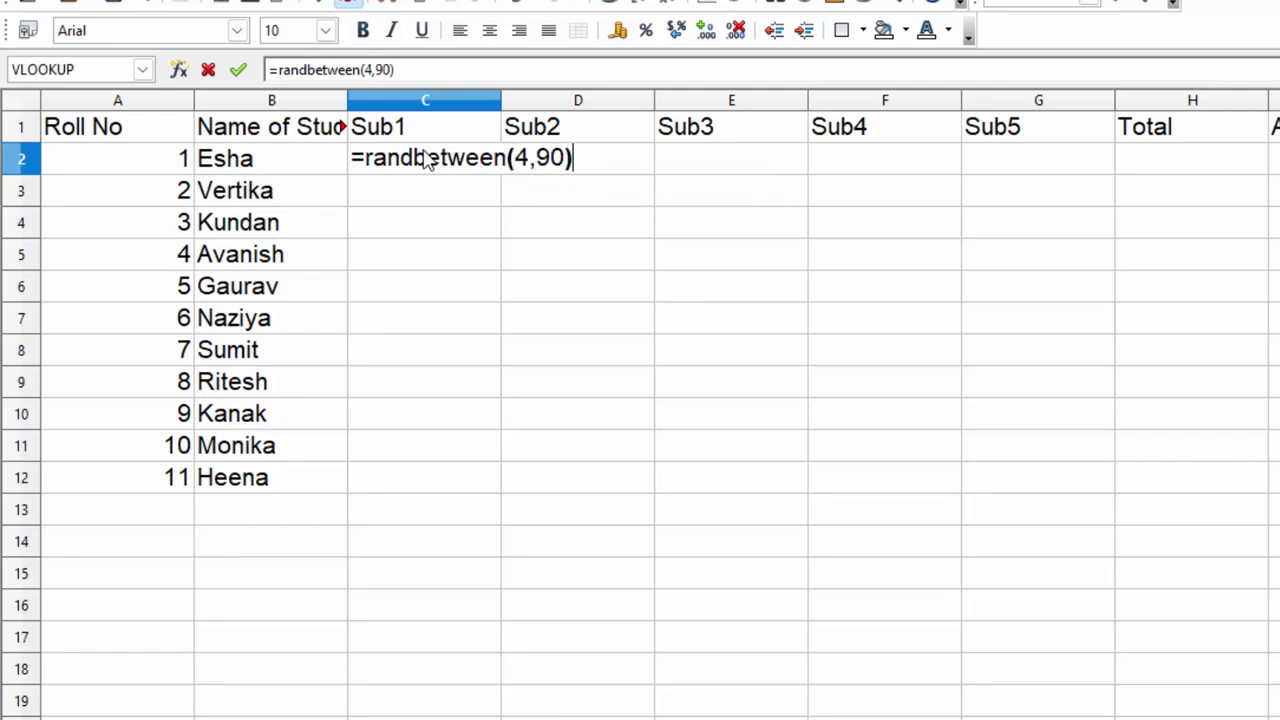
pyautogui.press('Return')
pyautogui.click(466, 170)
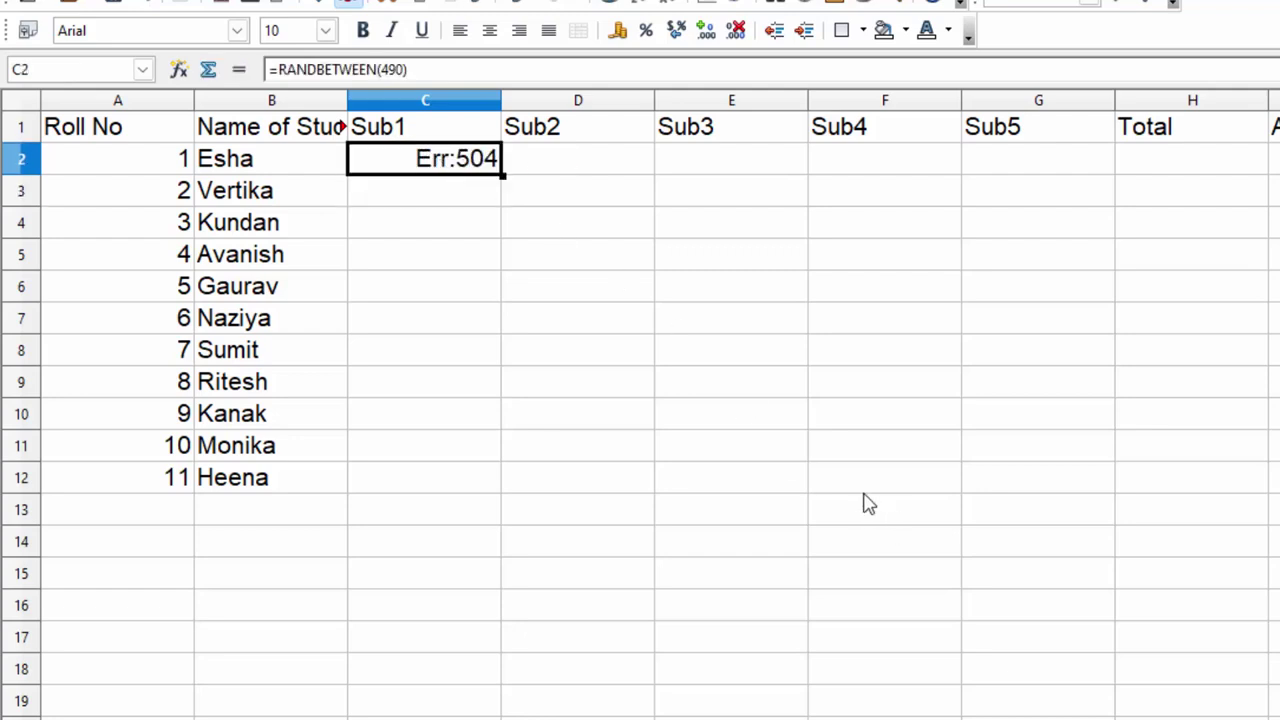
pyautogui.press('F2')
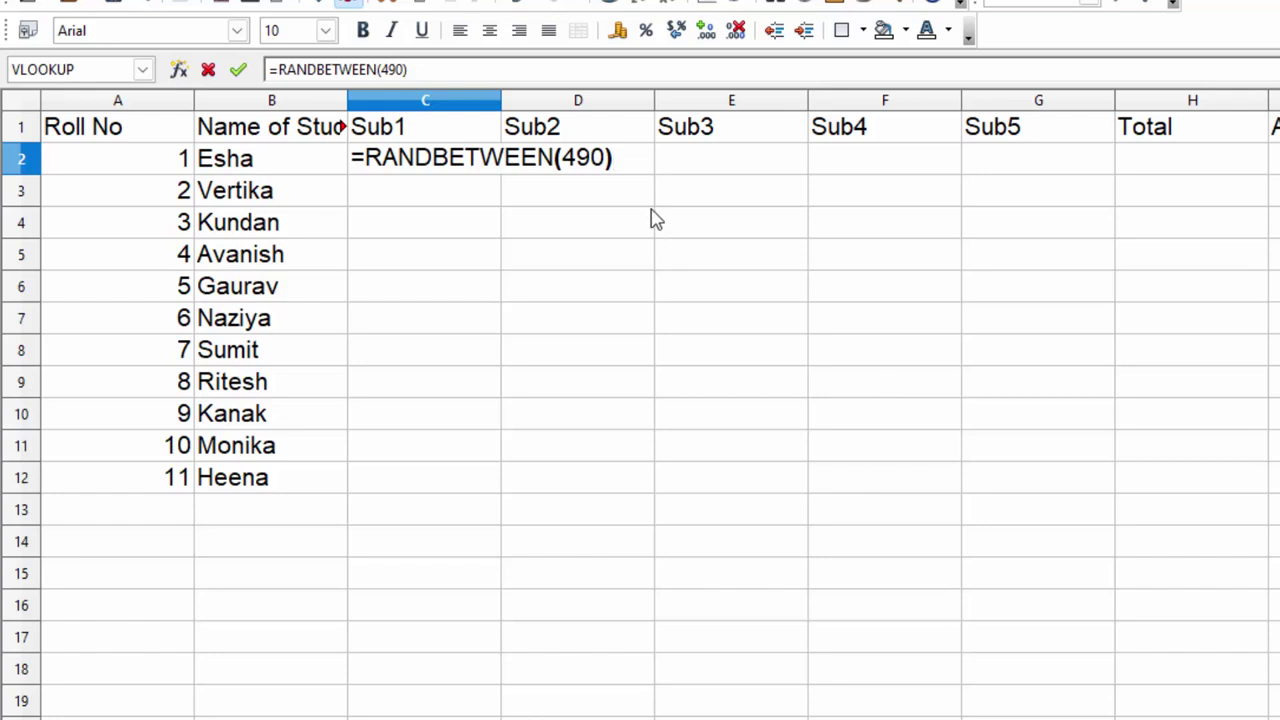
pyautogui.click(581, 158)
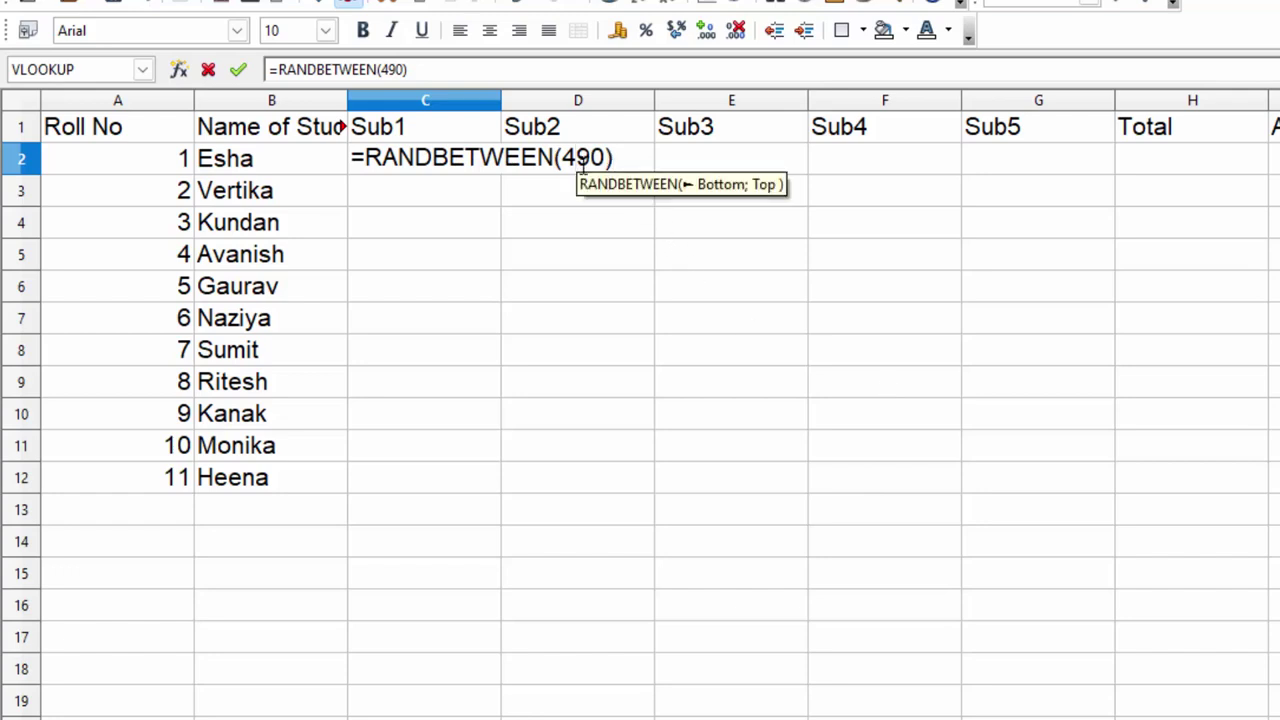
pyautogui.write(';')
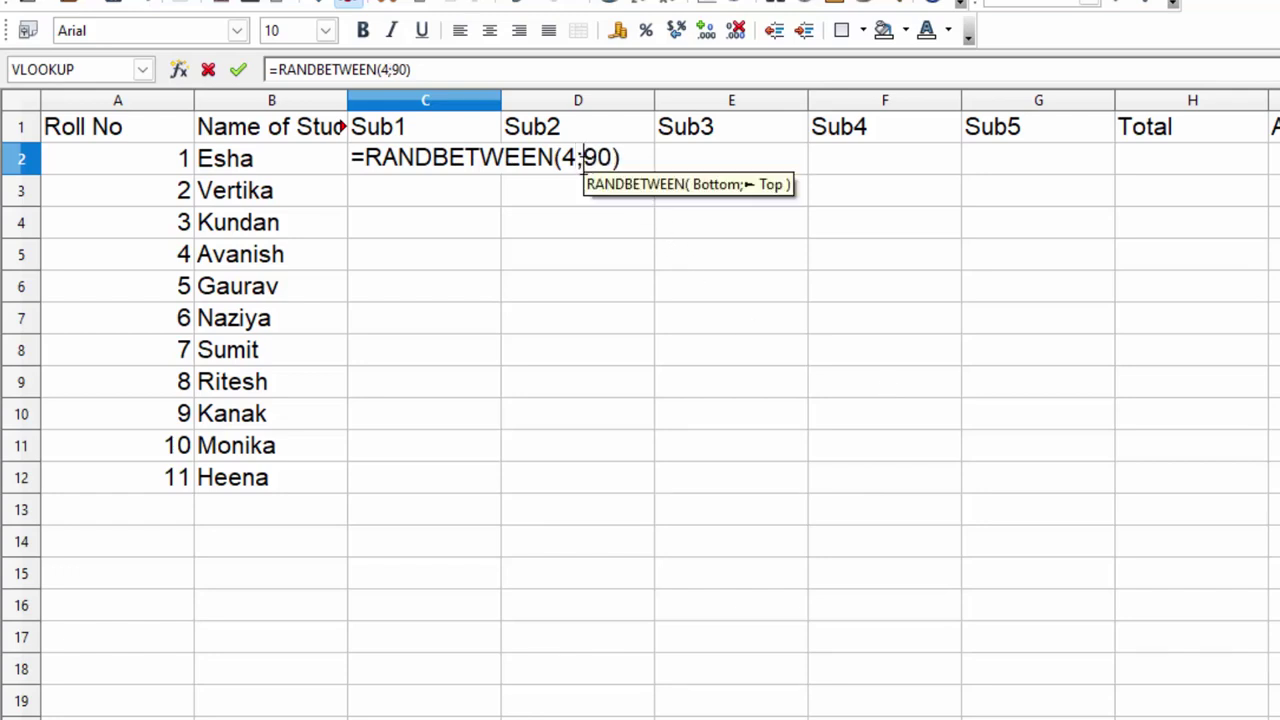
pyautogui.press('Return')
pyautogui.click(430, 160)
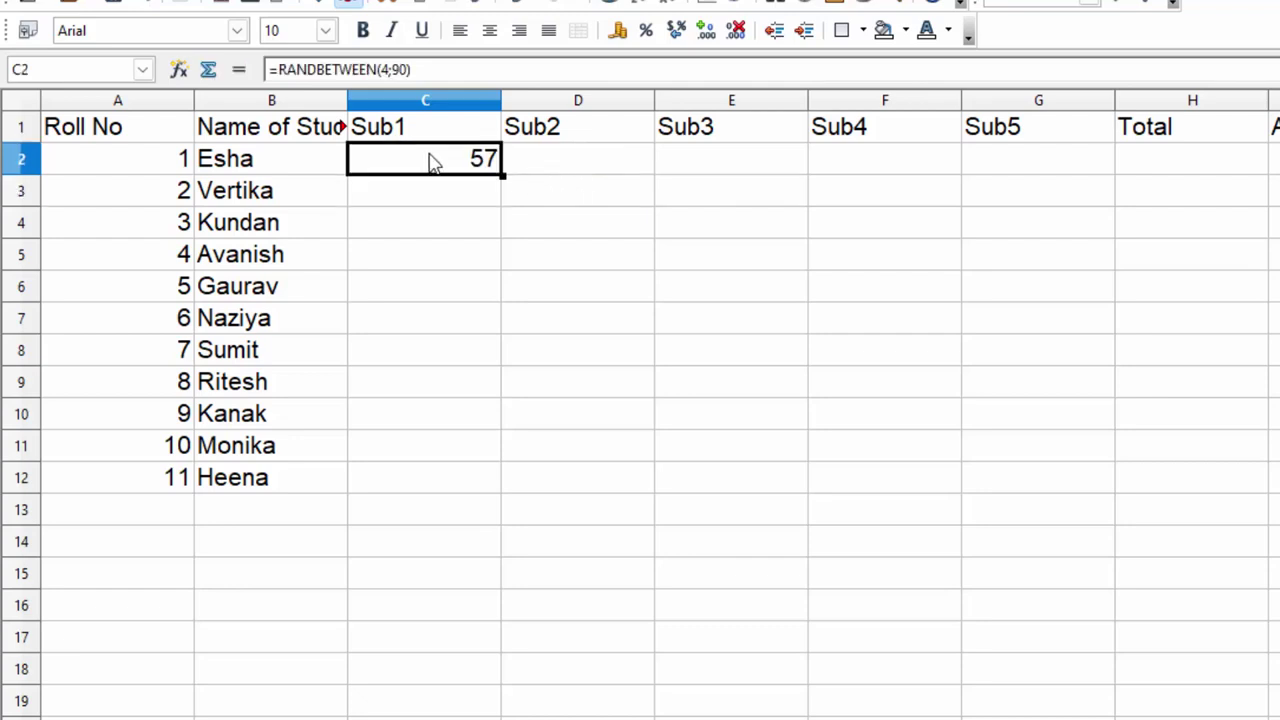
# Fill the C2 random-mark formula across to G2 and down to row 12, covering C2:G12.
pyautogui.moveTo(502, 175); pyautogui.dragTo(922, 206)
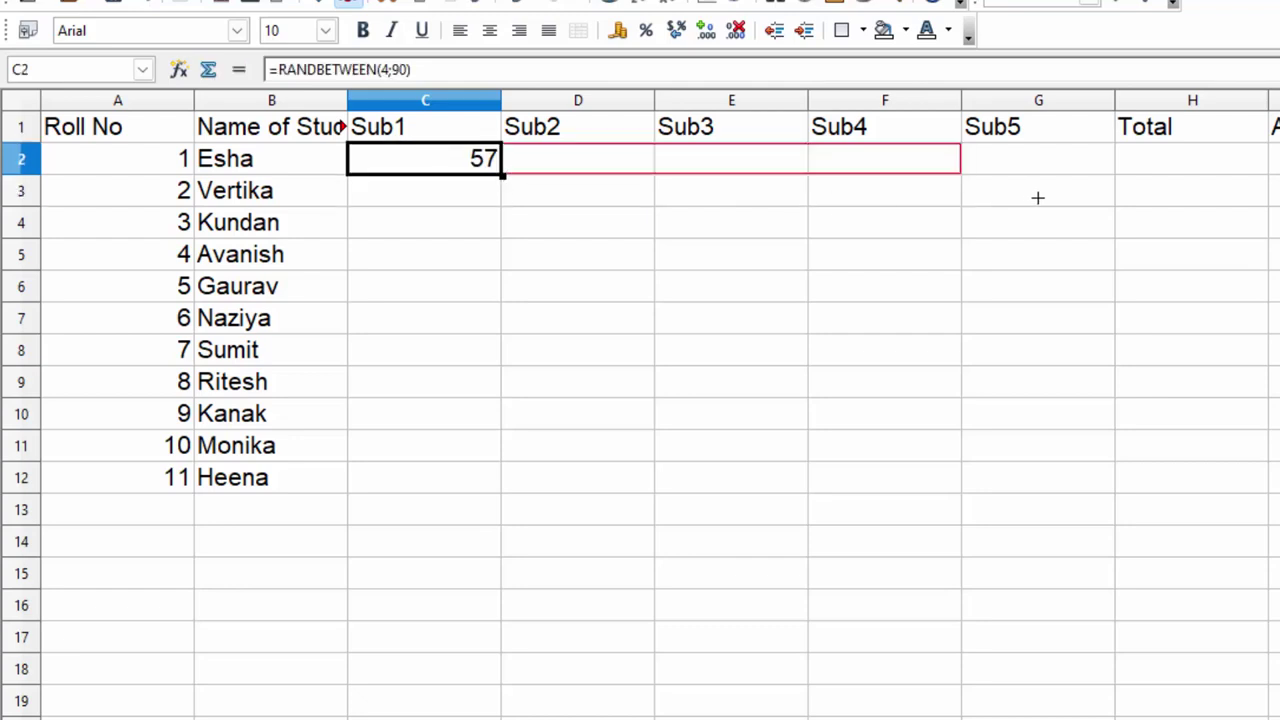
pyautogui.moveTo(1037, 197)
pyautogui.mouseDown()
pyautogui.moveTo(1108, 194)
pyautogui.moveTo(502, 180)
pyautogui.mouseUp()
pyautogui.click(1120, 190)
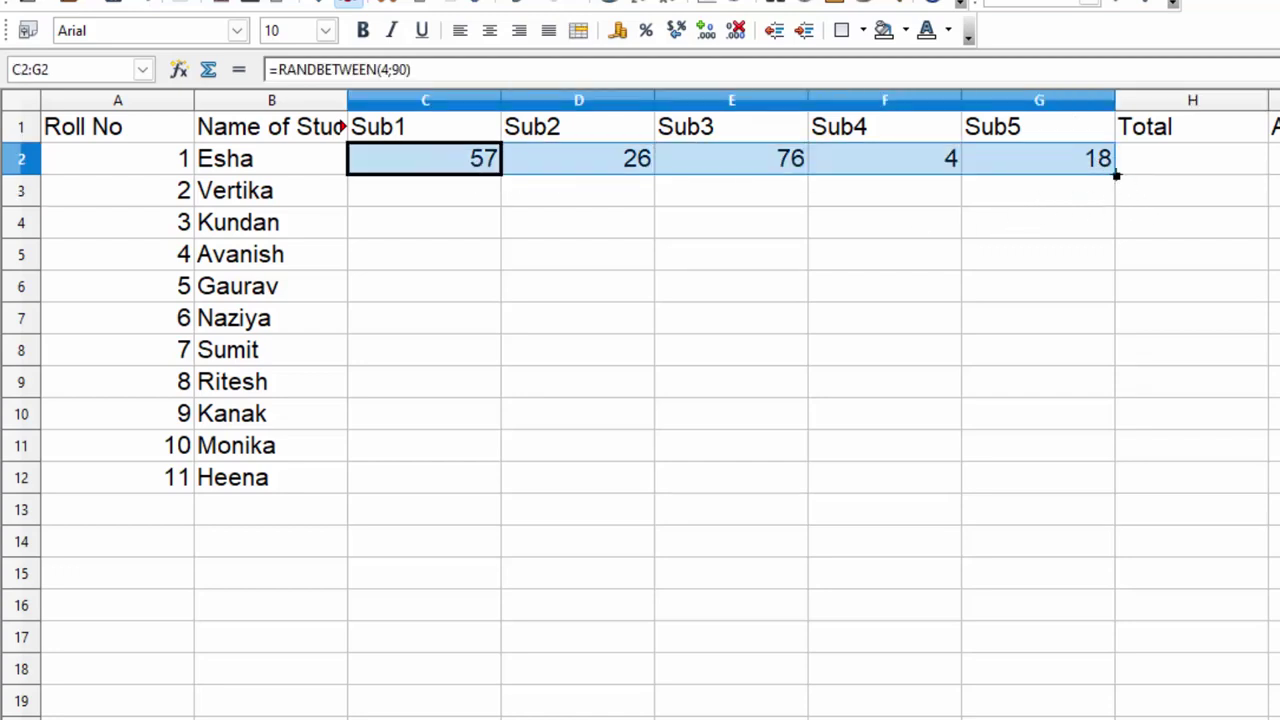
pyautogui.moveTo(1116, 175); pyautogui.dragTo(1108, 490)
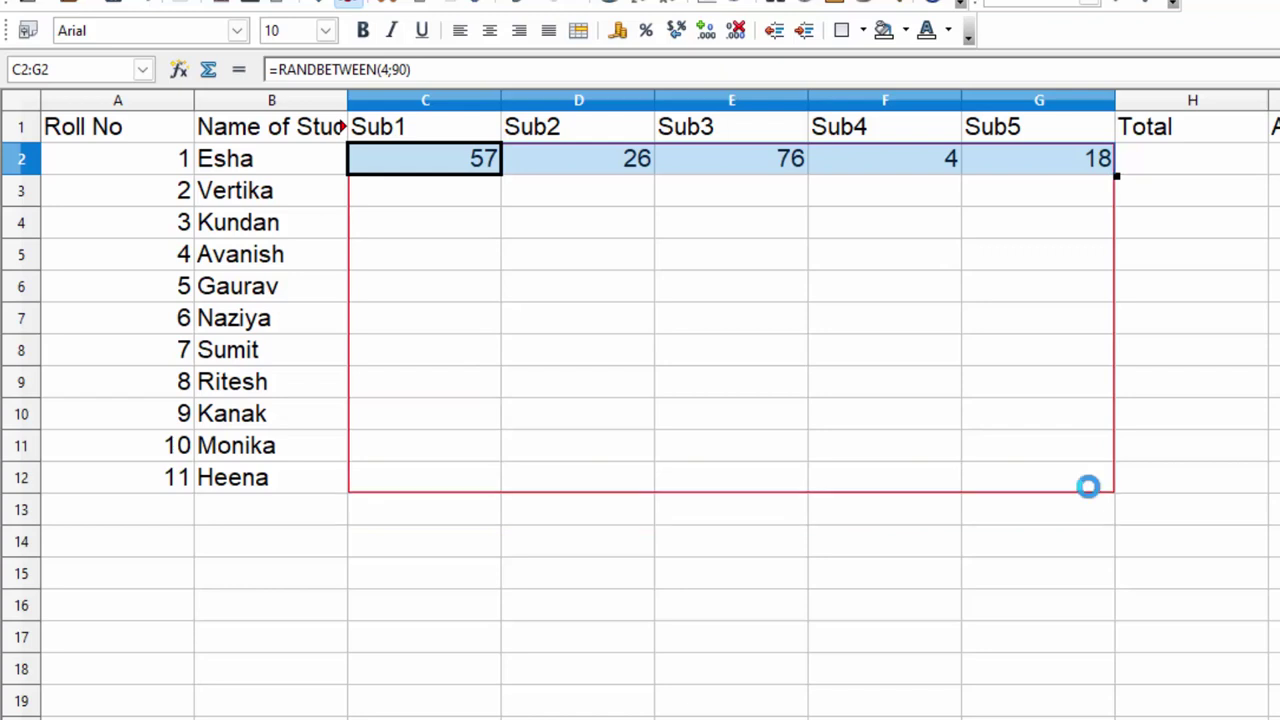
pyautogui.rightClick(685, 264)
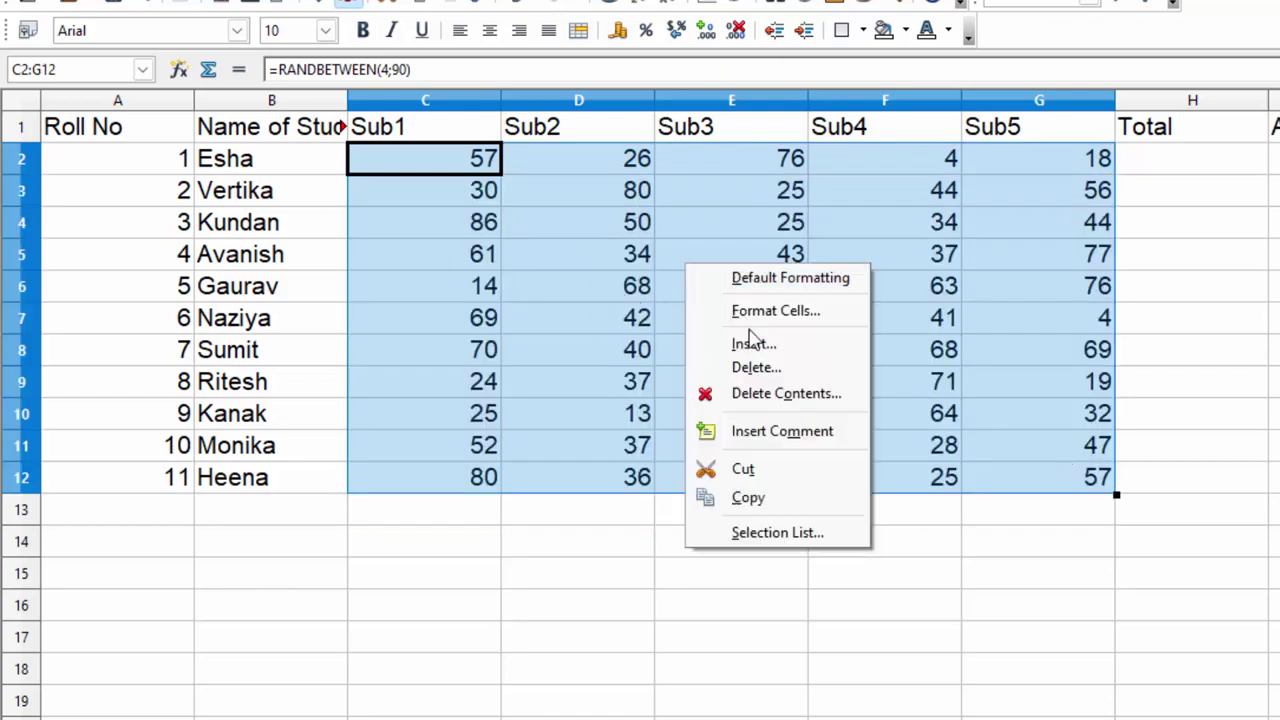
# Copy C2:G12 and Paste Special it back as Numbers only, confirming the overwrite.
pyautogui.click(748, 497)
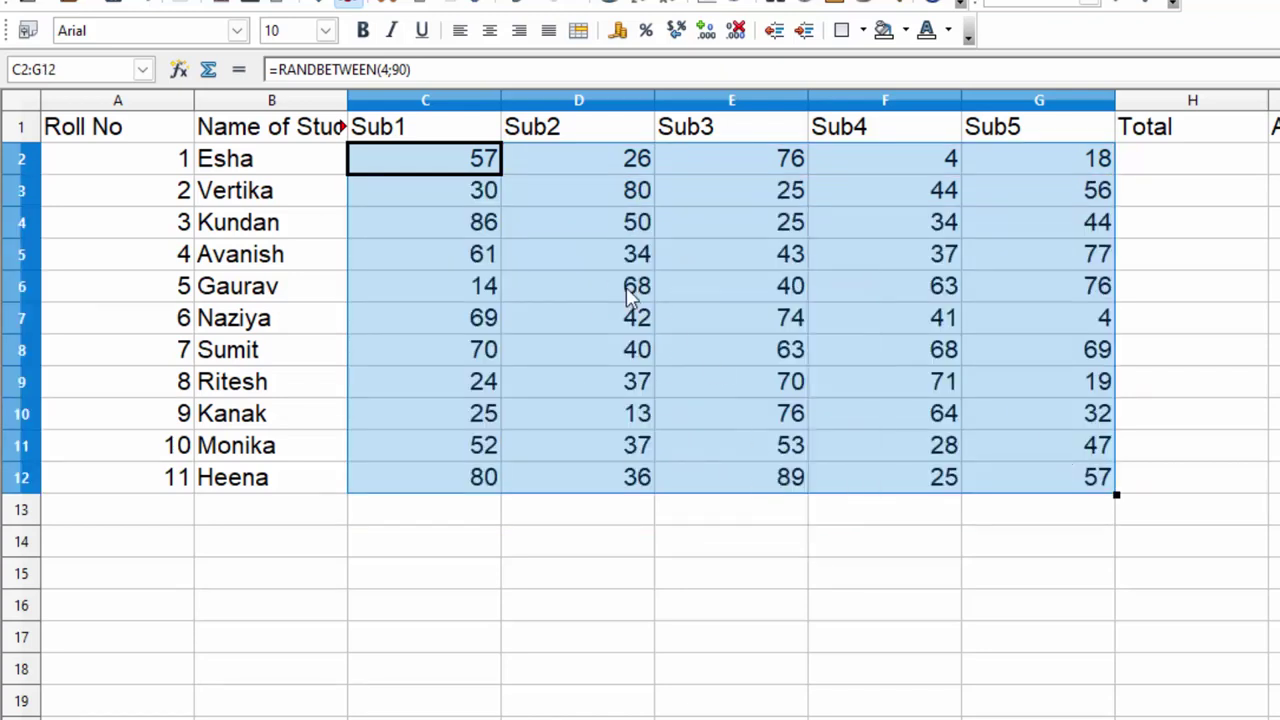
pyautogui.rightClick(624, 290)
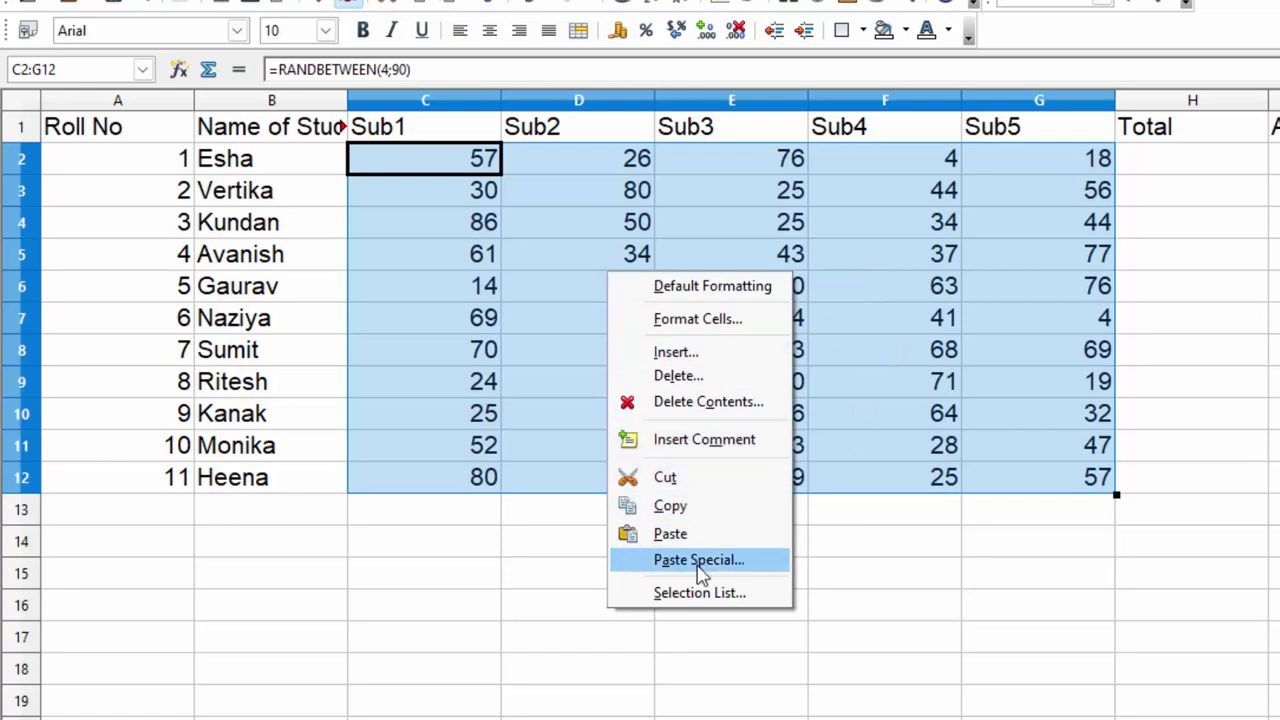
pyautogui.click(699, 563)
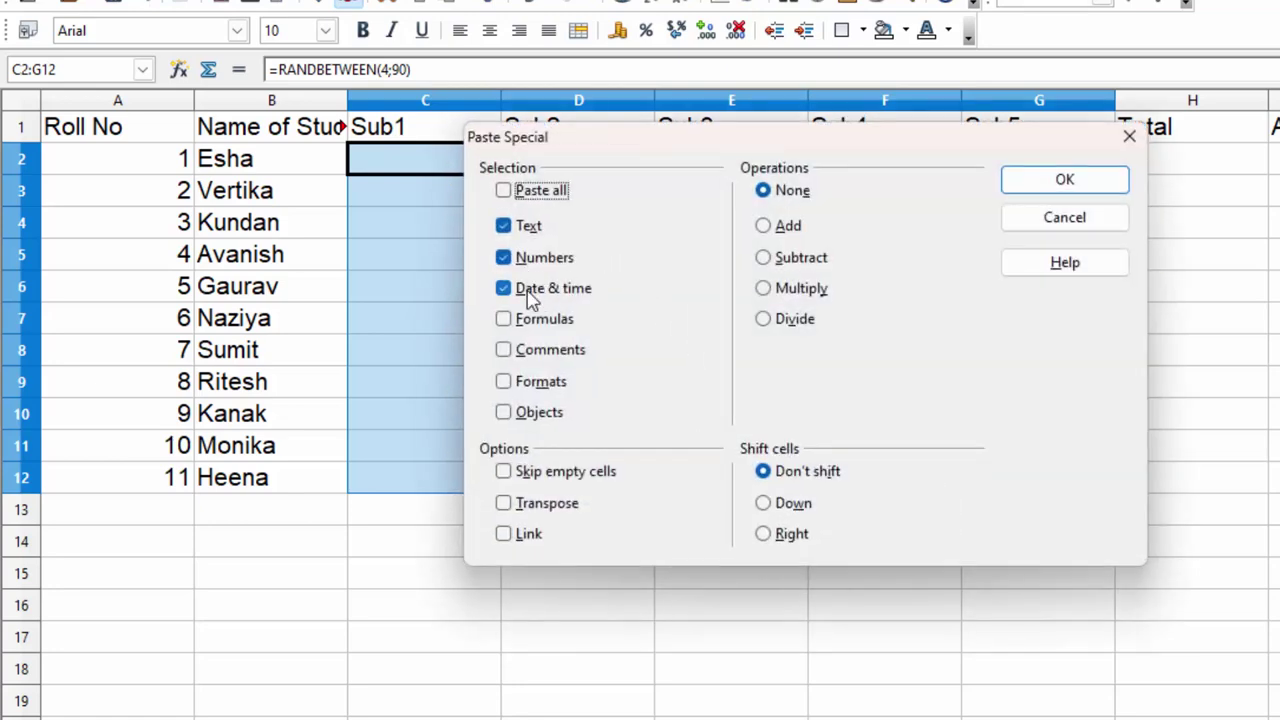
pyautogui.click(528, 290)
pyautogui.click(540, 230)
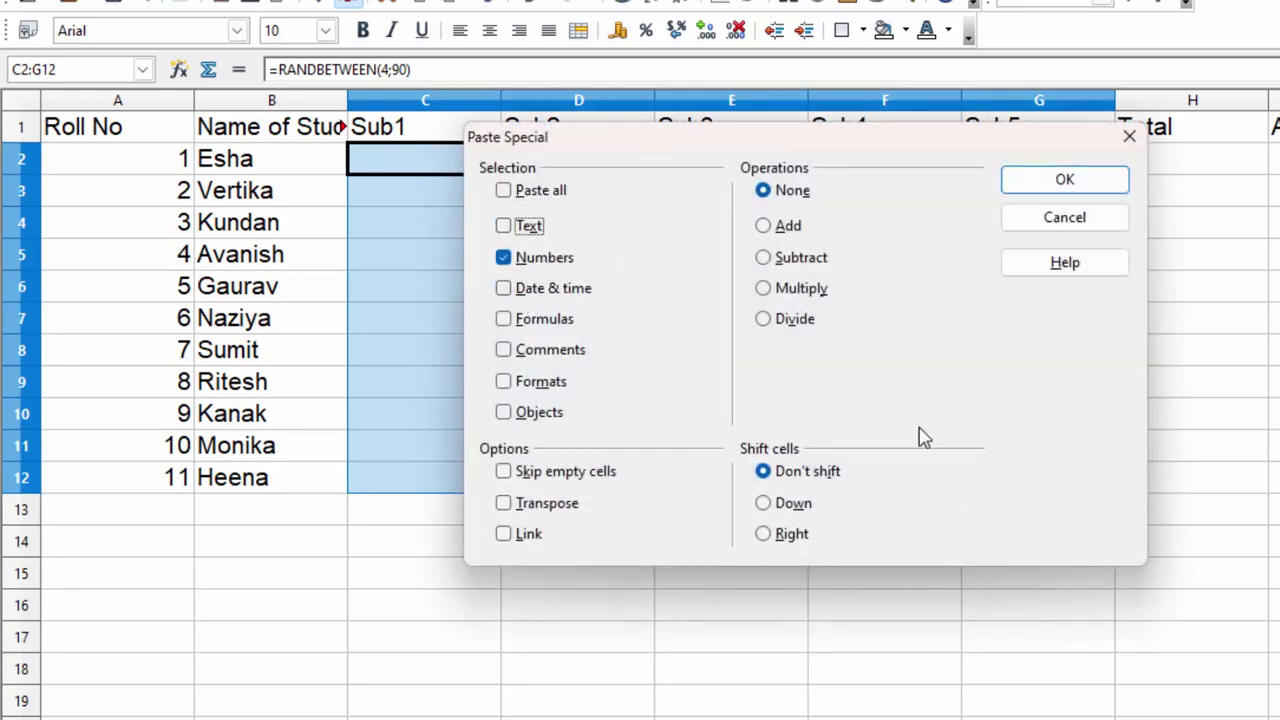
pyautogui.click(1060, 182)
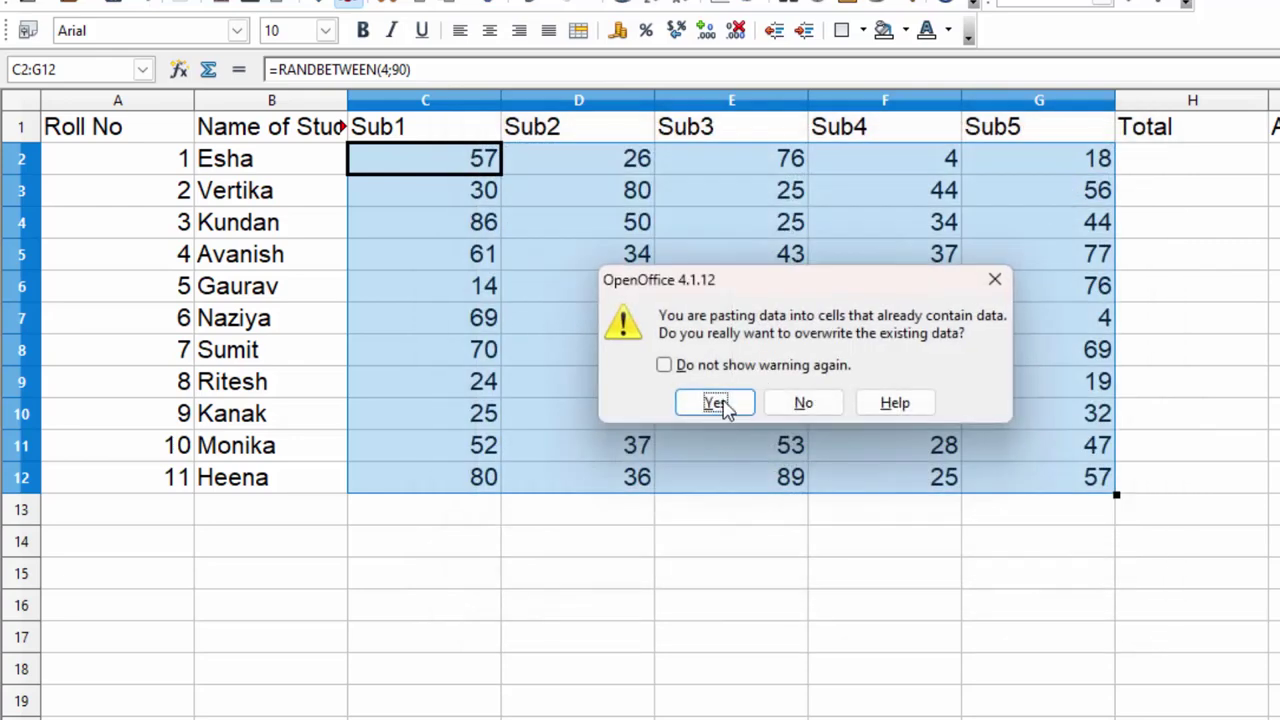
pyautogui.click(730, 402)
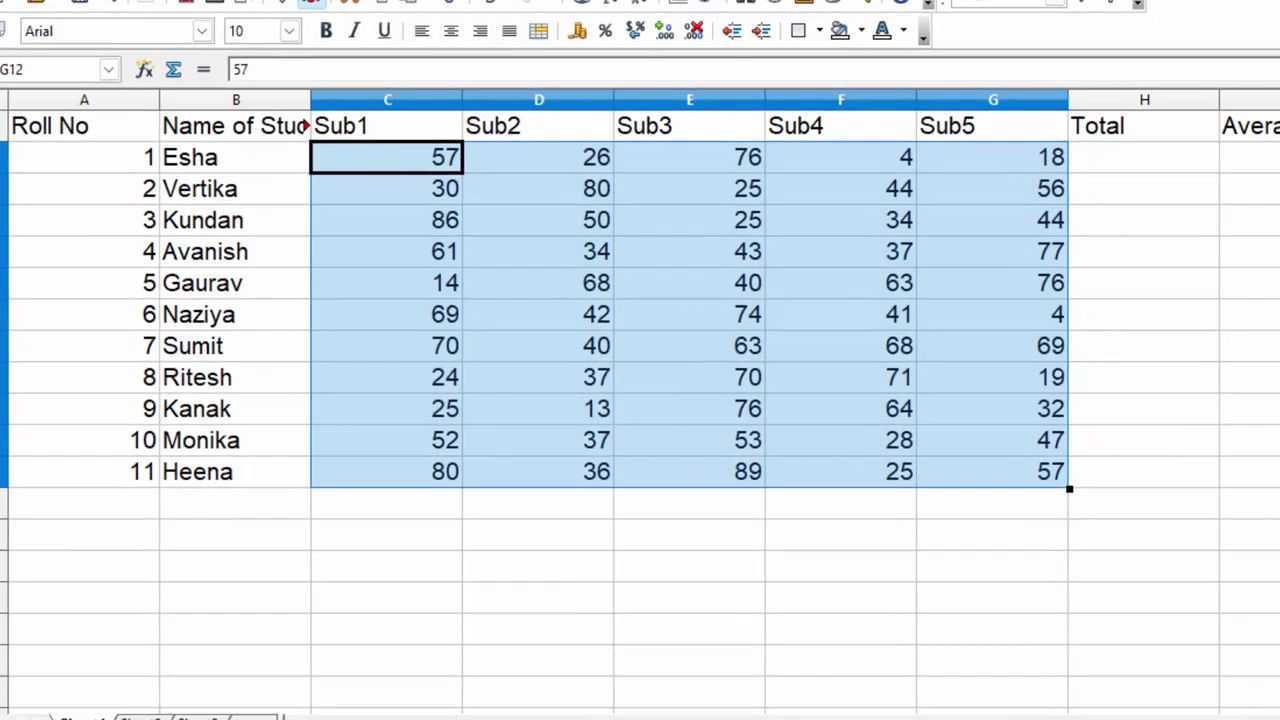
# Enter =SUM(C2:G2) in H2 and fill it down to H12.
pyautogui.click(1250, 440)
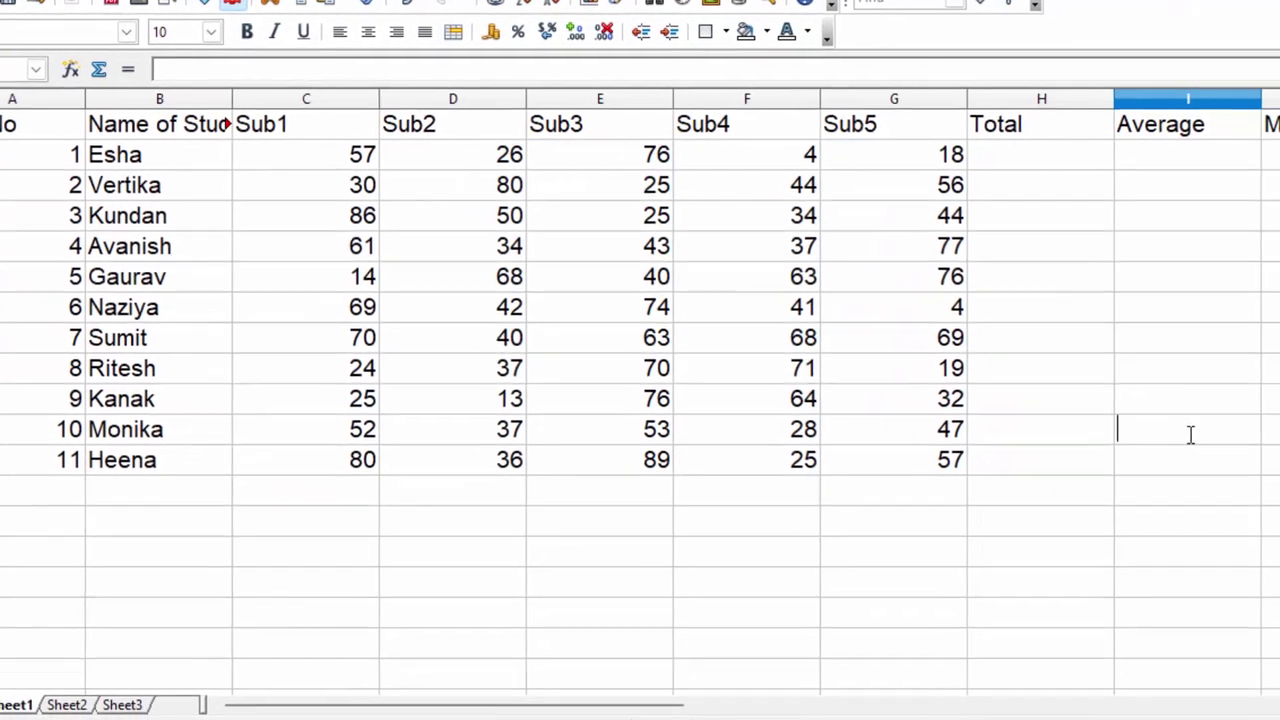
pyautogui.click(980, 158)
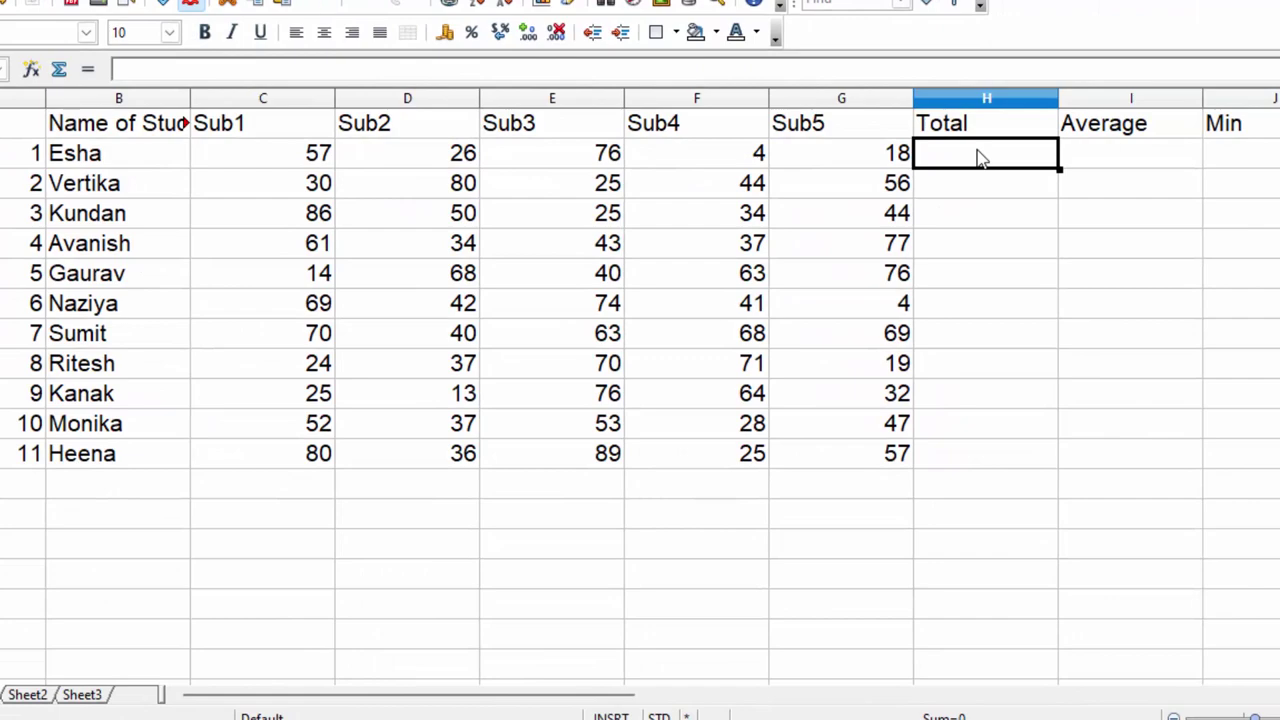
pyautogui.write('=sum')
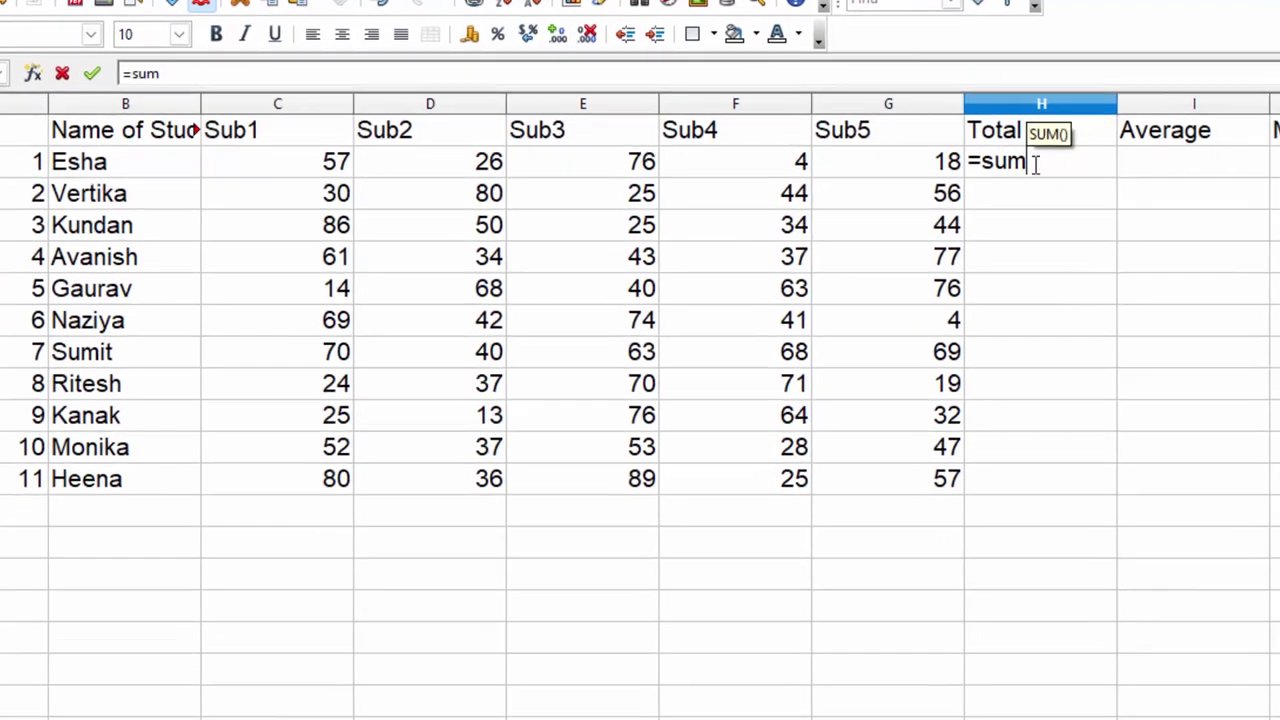
pyautogui.write('(')
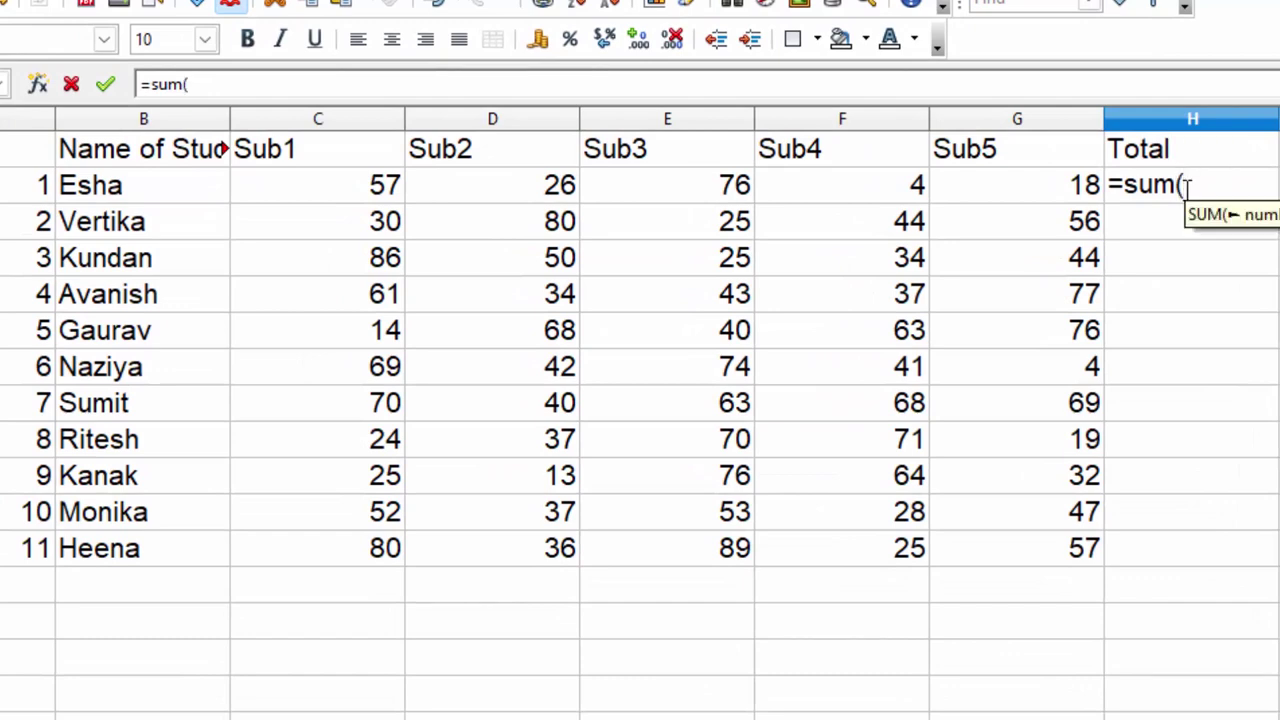
pyautogui.click(333, 193)
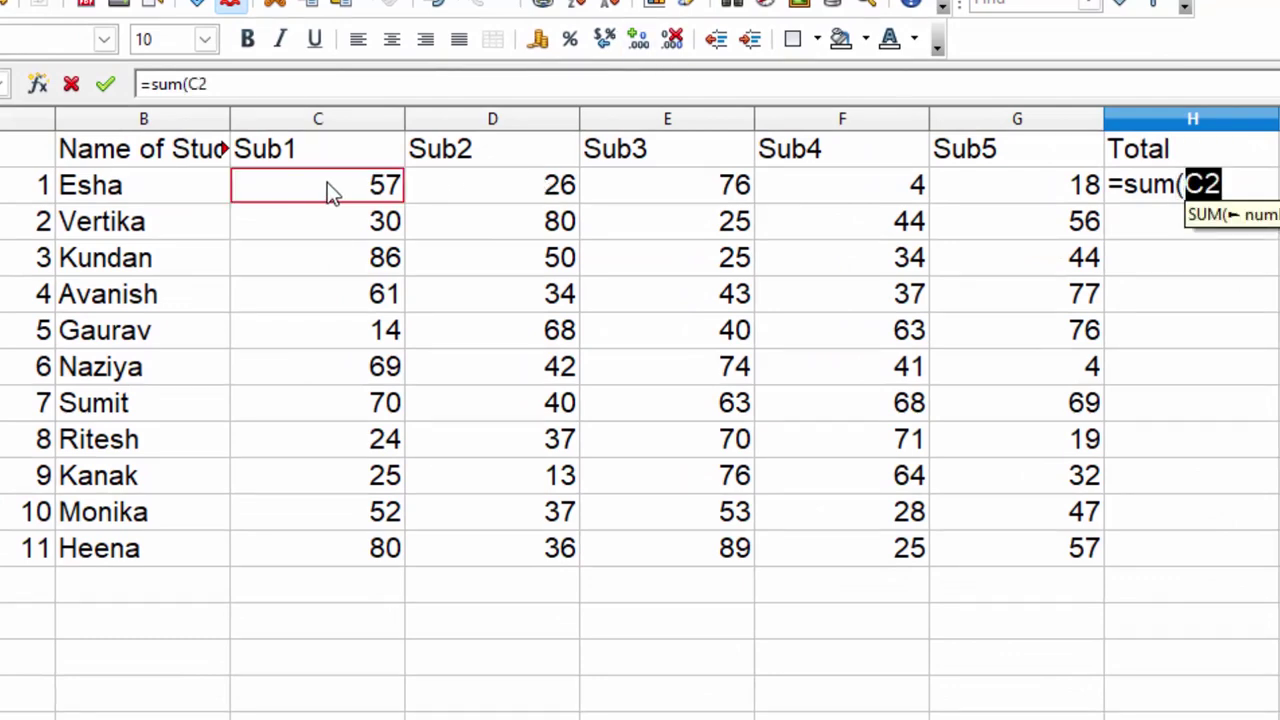
pyautogui.moveTo(333, 193)
pyautogui.mouseDown()
pyautogui.moveTo(906, 193)
pyautogui.moveTo(872, 195)
pyautogui.mouseUp()
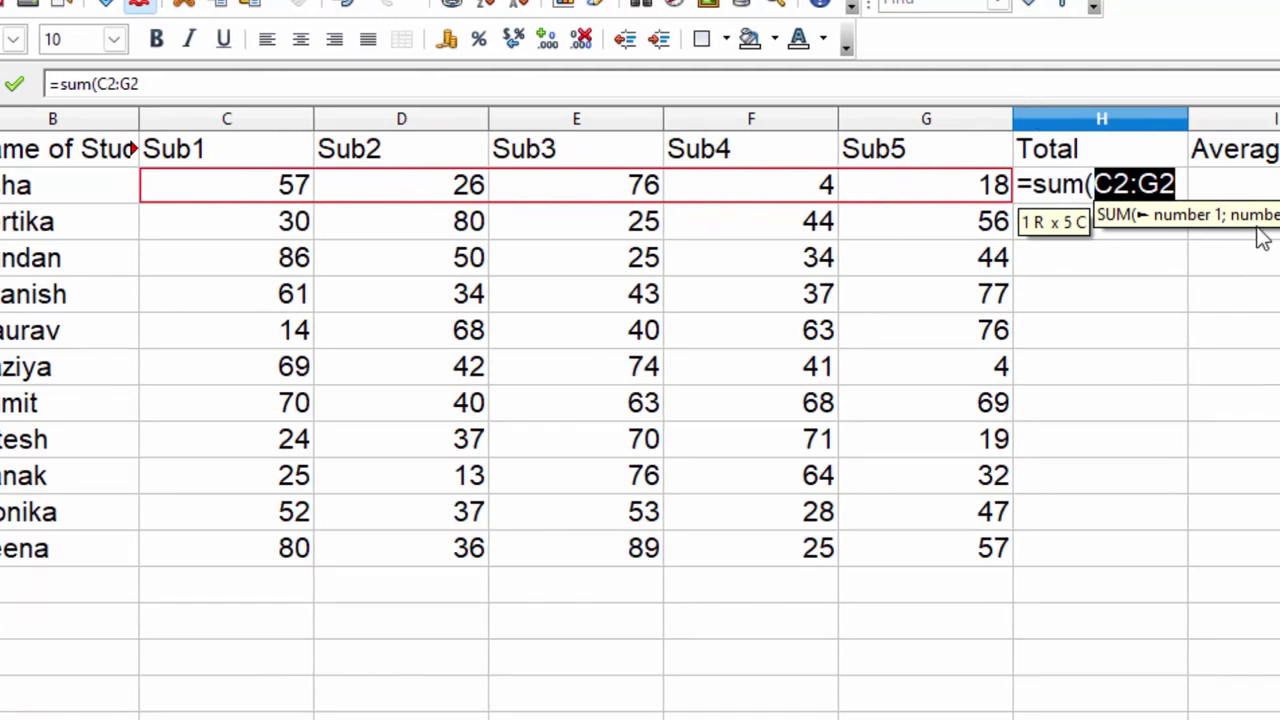
pyautogui.write(')')
pyautogui.press('Return')
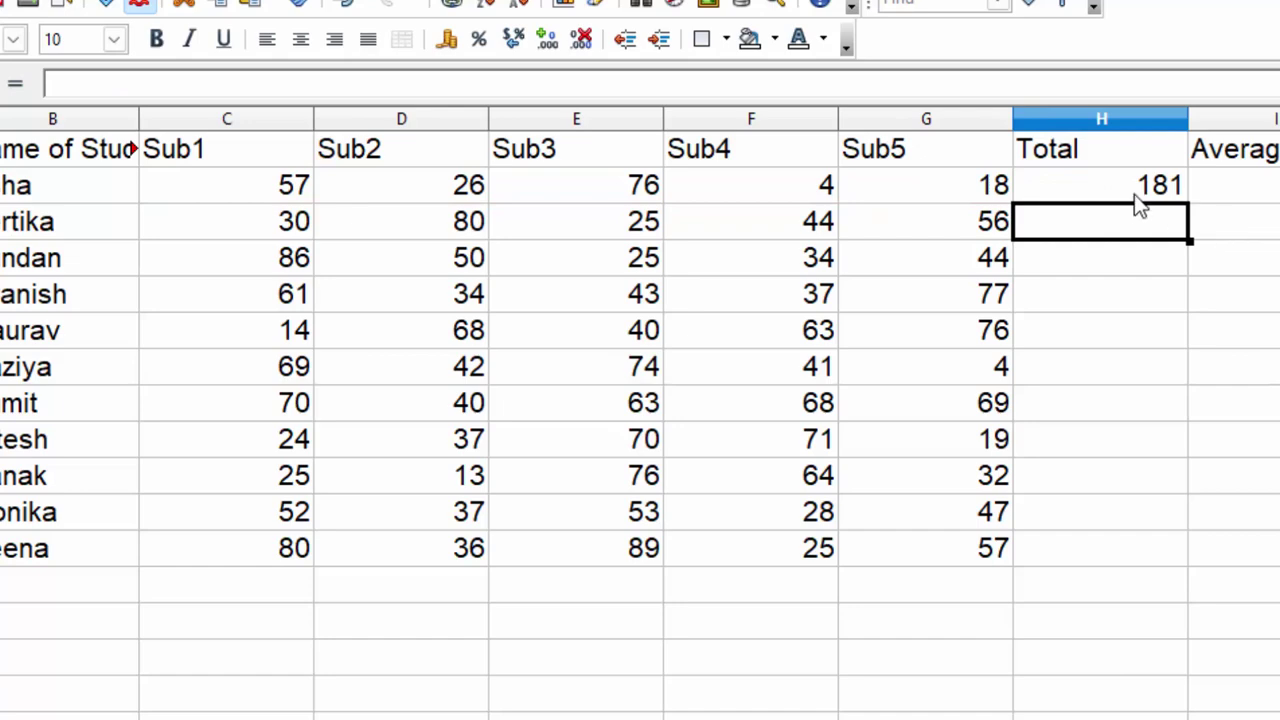
pyautogui.click(1150, 190)
pyautogui.doubleClick(1190, 205)
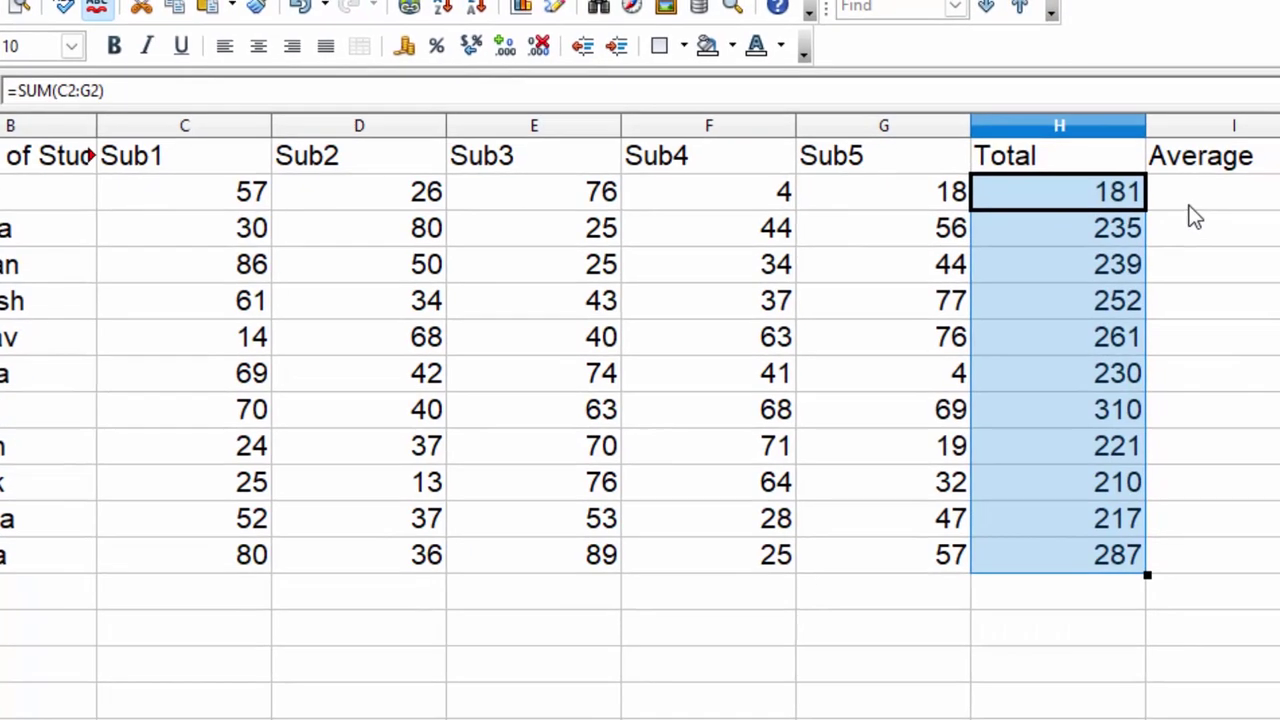
pyautogui.click(1205, 190)
# Enter =AVERAGE(C2:G2) in I2 and fill it down through I12.
pyautogui.write('=av')
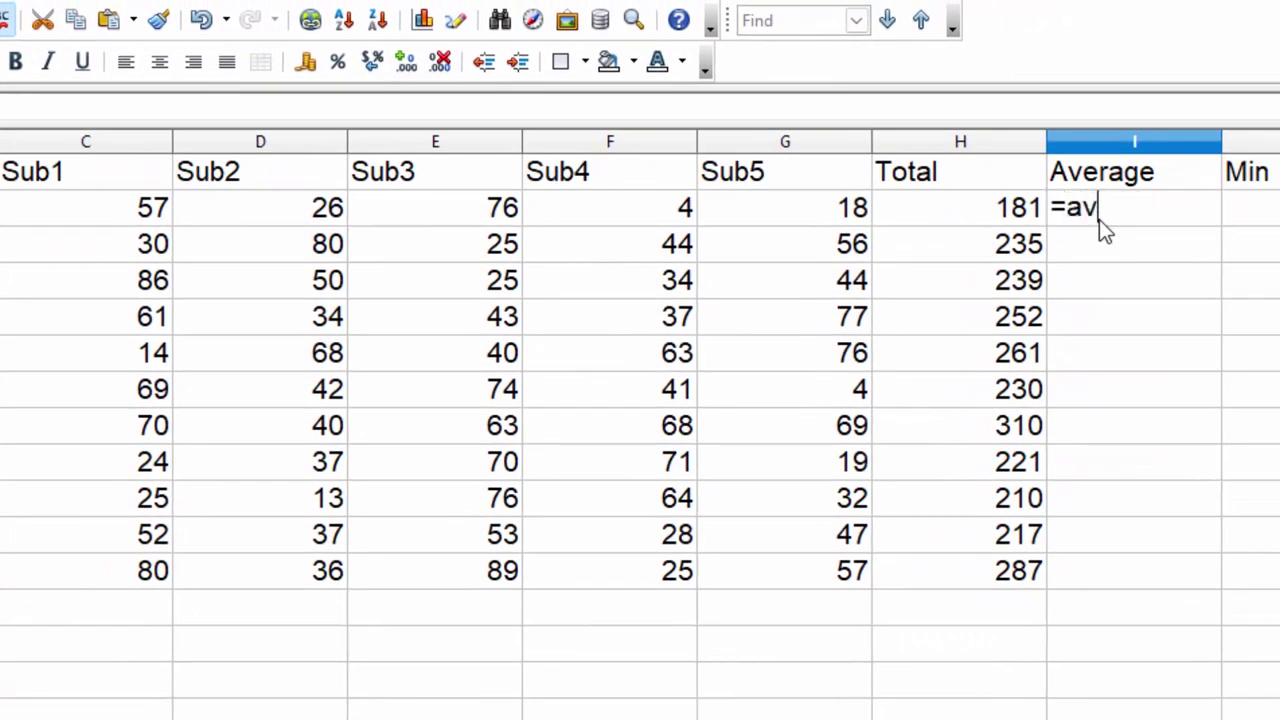
pyautogui.write('erage')
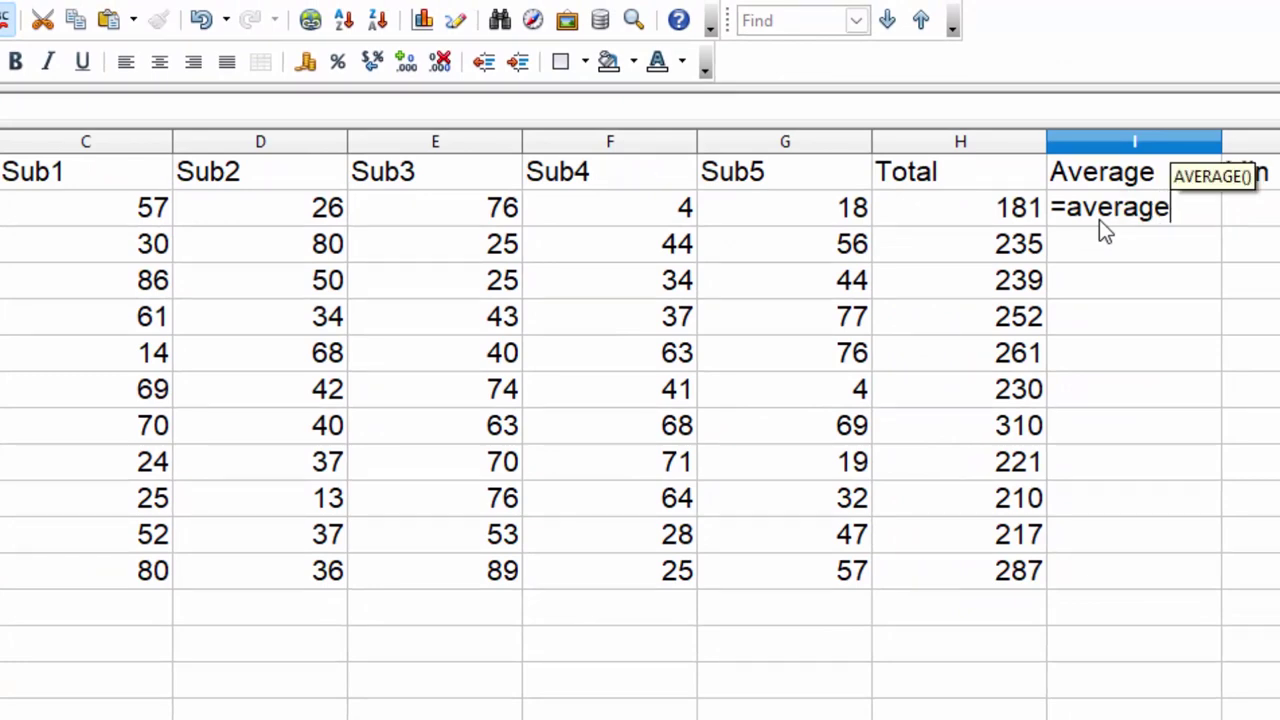
pyautogui.write('(')
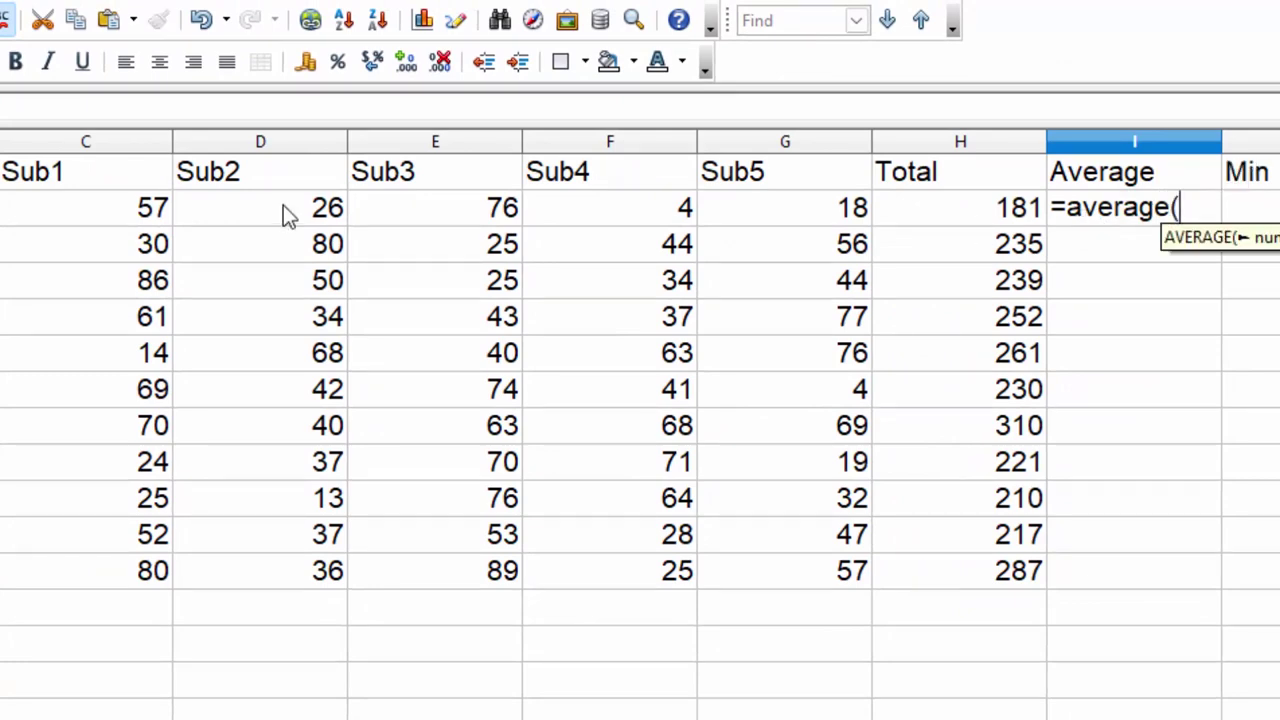
pyautogui.moveTo(110, 205)
pyautogui.mouseDown()
pyautogui.moveTo(229, 229)
pyautogui.moveTo(491, 237)
pyautogui.moveTo(737, 223)
pyautogui.mouseUp()
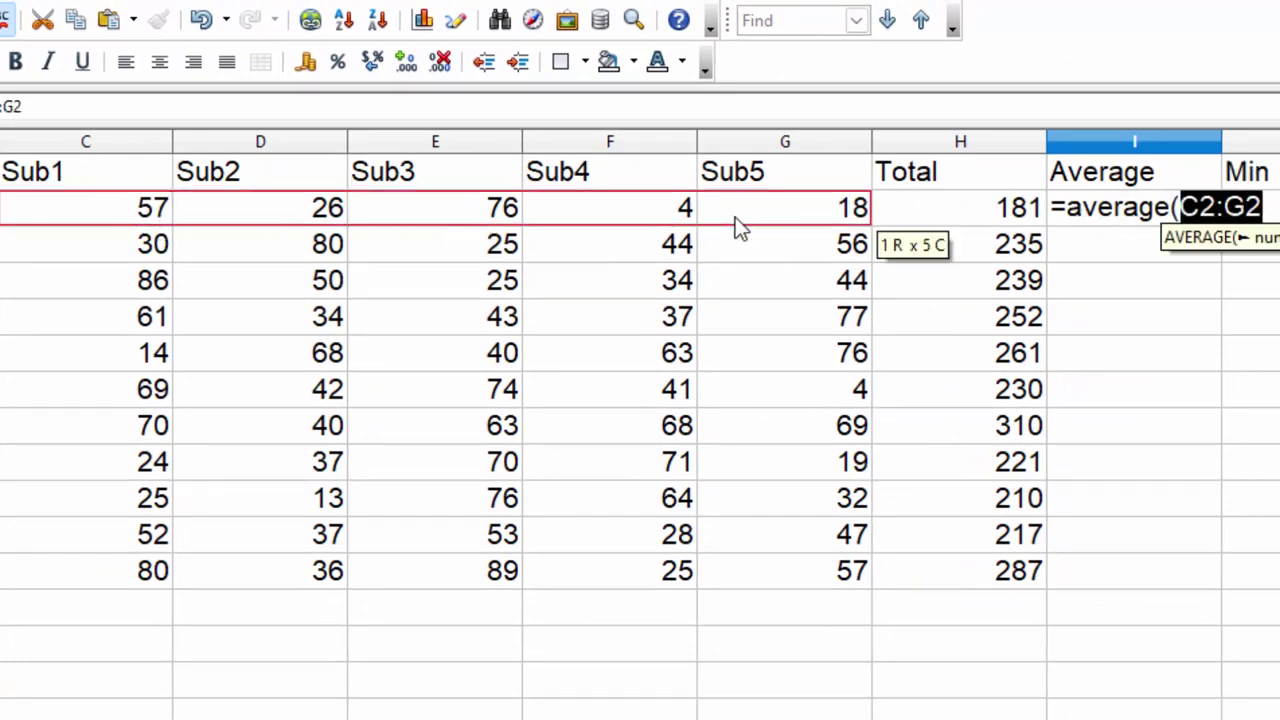
pyautogui.write(')')
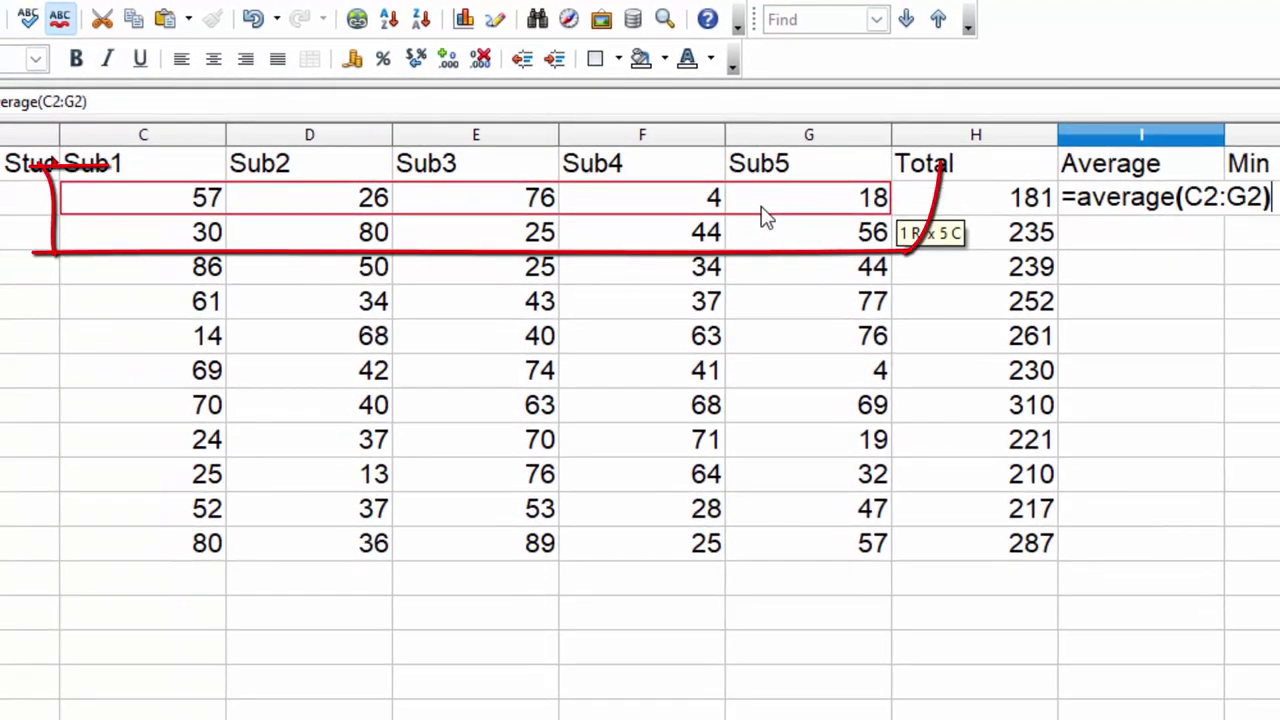
pyautogui.press('Return')
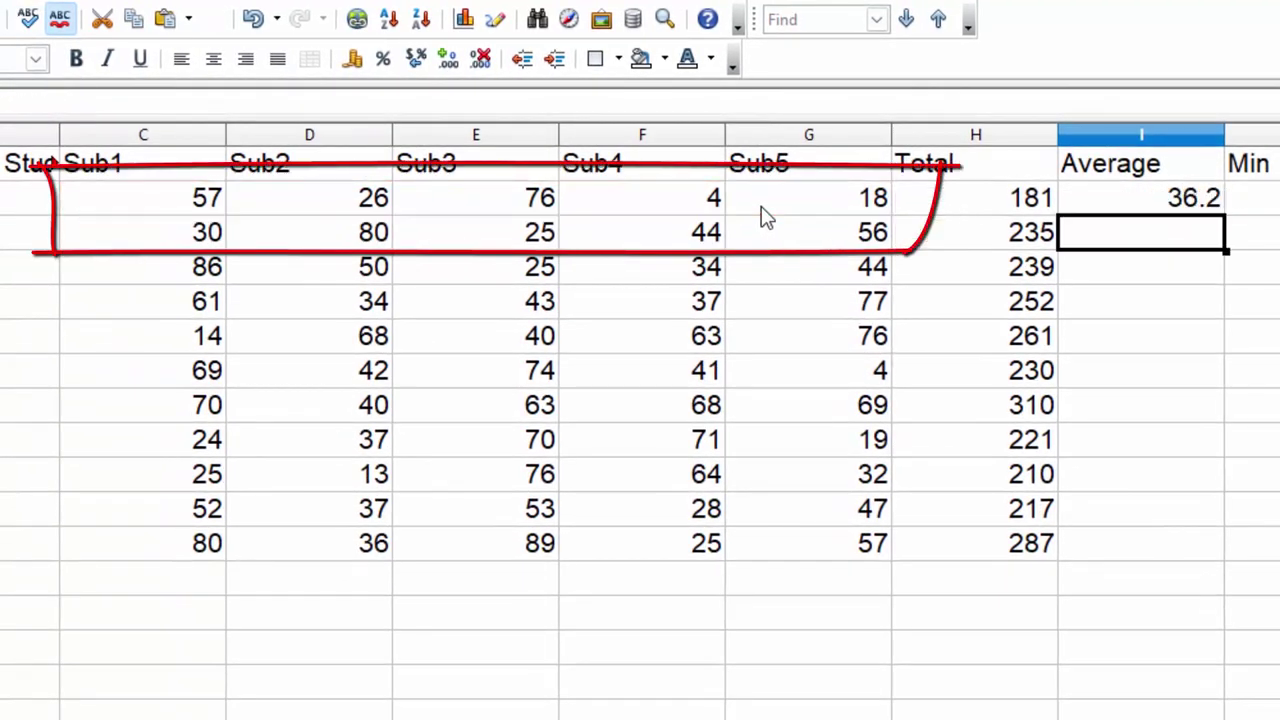
pyautogui.click(1124, 204)
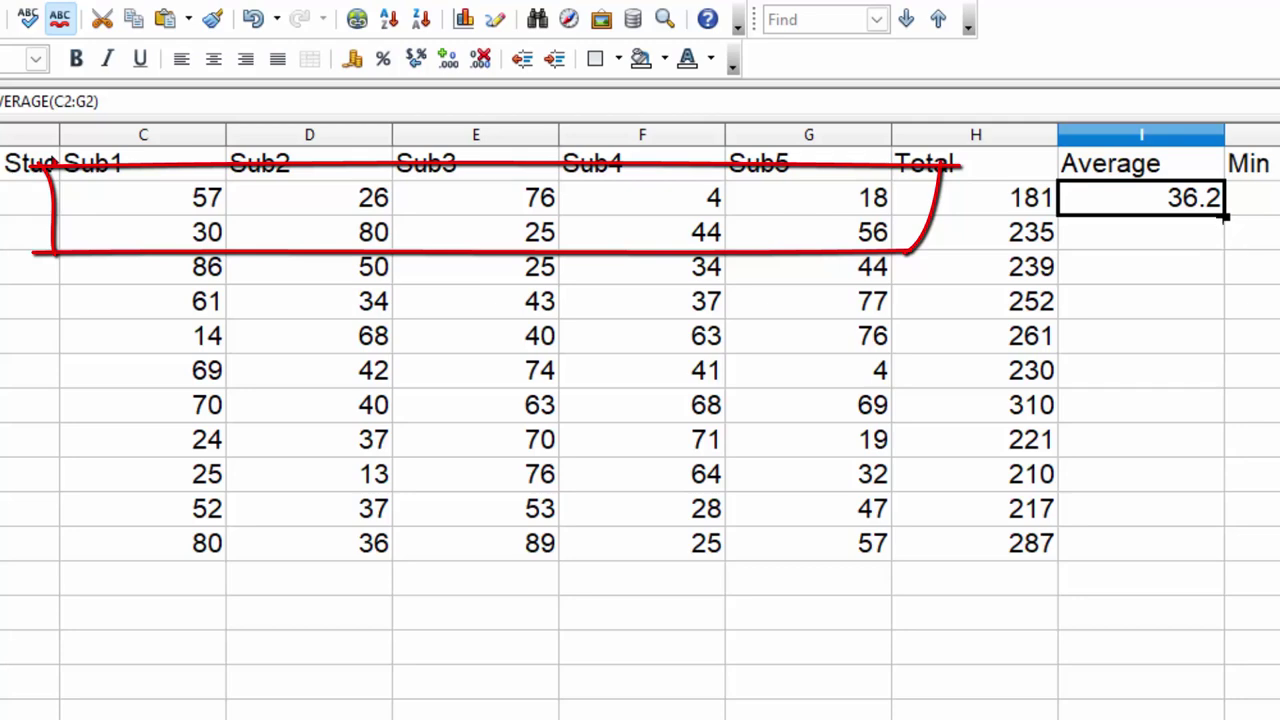
pyautogui.doubleClick(1223, 214)
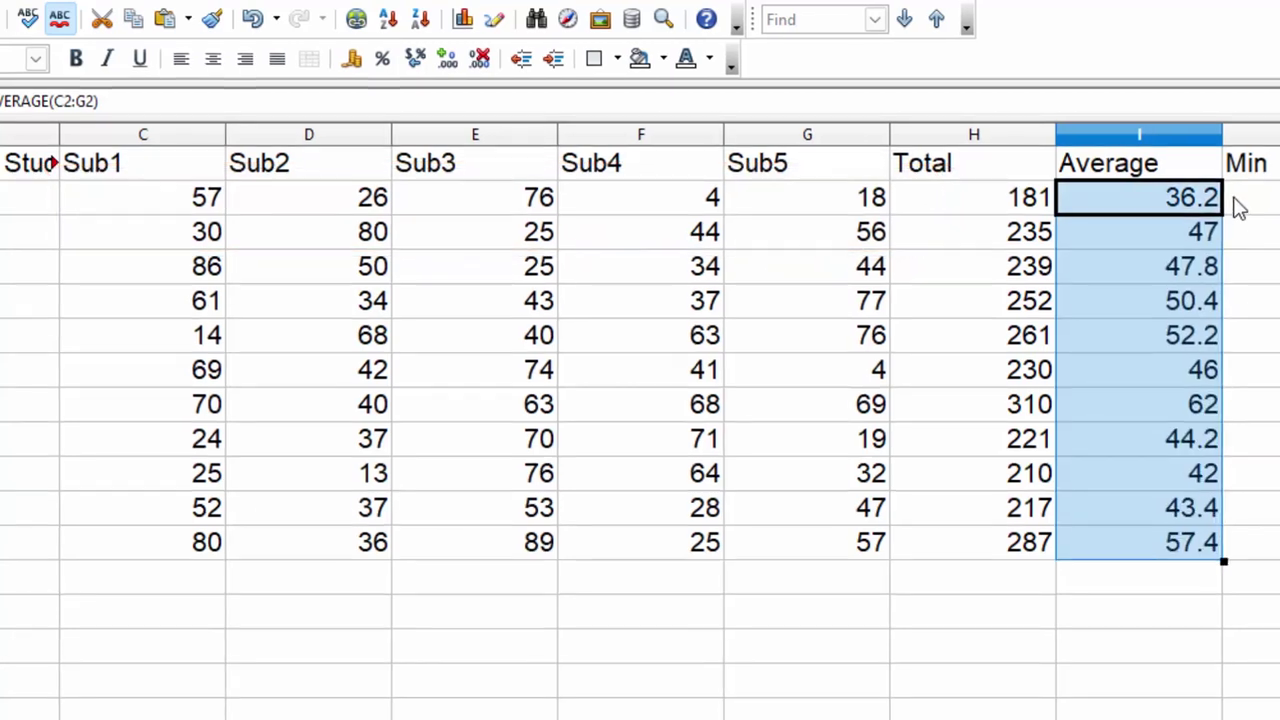
# Enter =MIN(C2:G2) in J2 and fill it down the Min column to row 12.
pyautogui.click(1200, 195)
pyautogui.write('=')
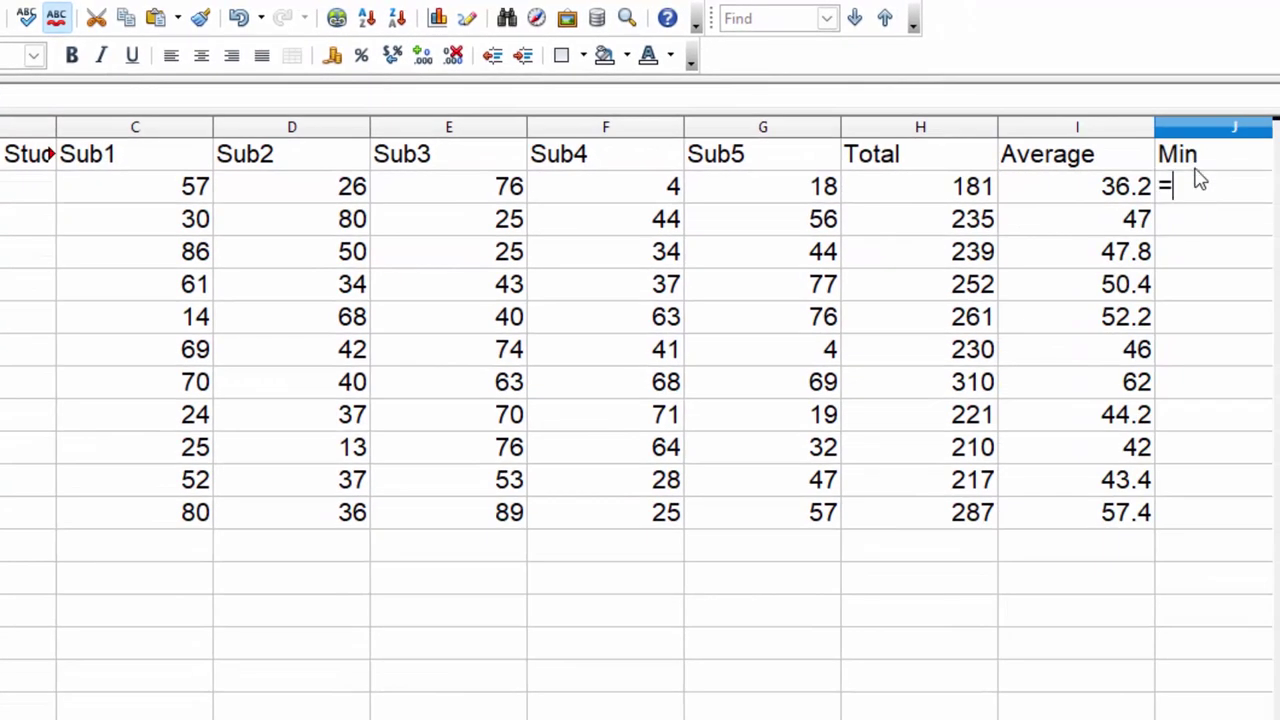
pyautogui.write('minm')
pyautogui.press('BackSpace')
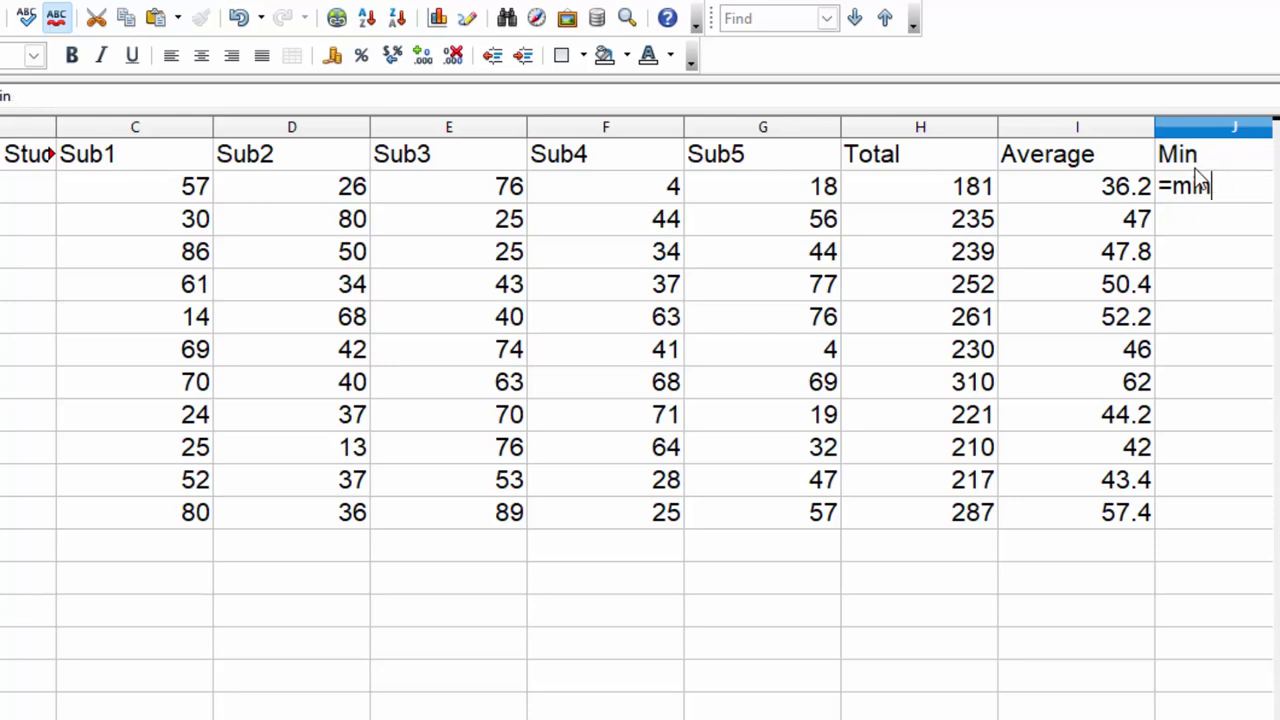
pyautogui.press('BackSpace')
pyautogui.write('n(')
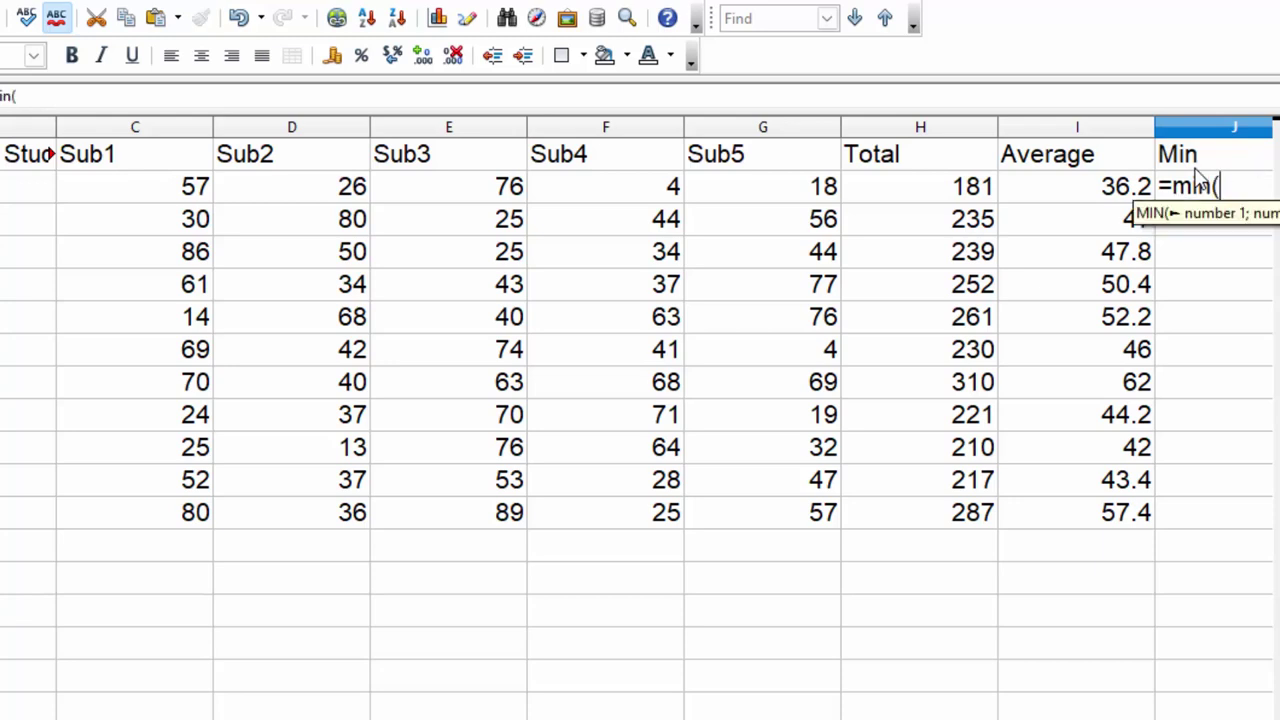
pyautogui.moveTo(100, 189)
pyautogui.mouseDown()
pyautogui.moveTo(790, 232)
pyautogui.moveTo(823, 206)
pyautogui.mouseUp()
pyautogui.press('Return')
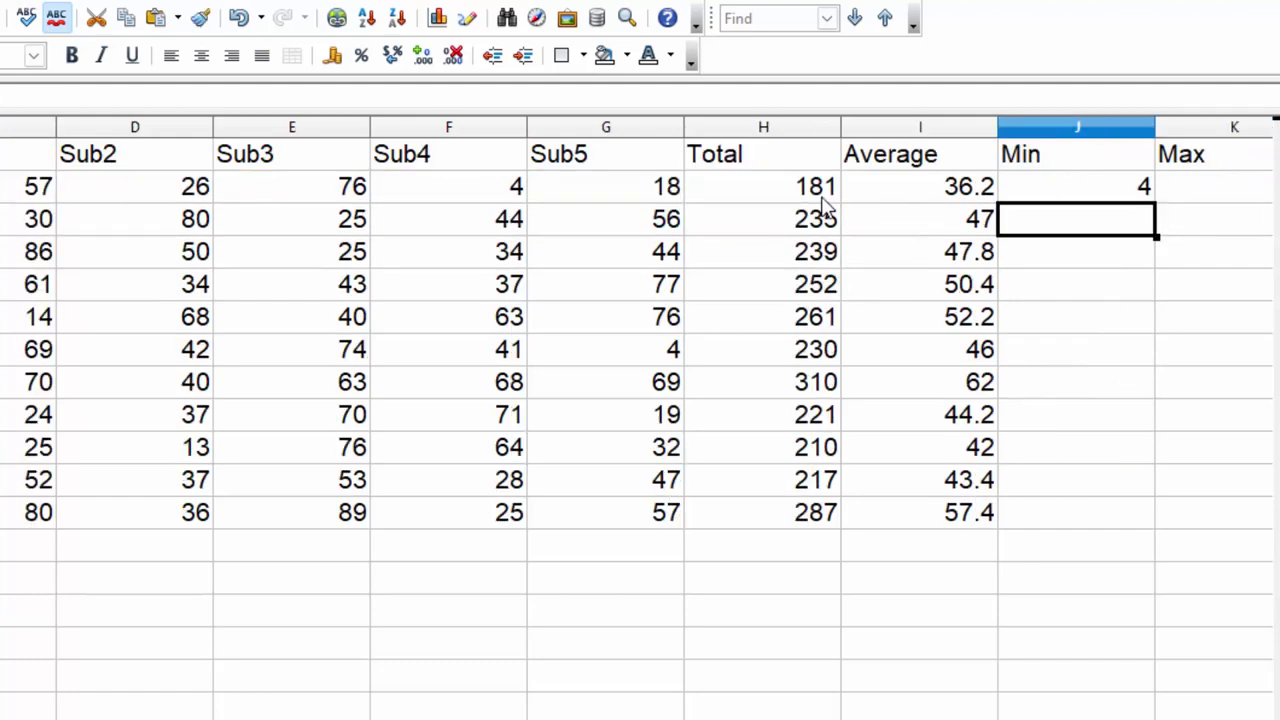
pyautogui.click(1055, 187)
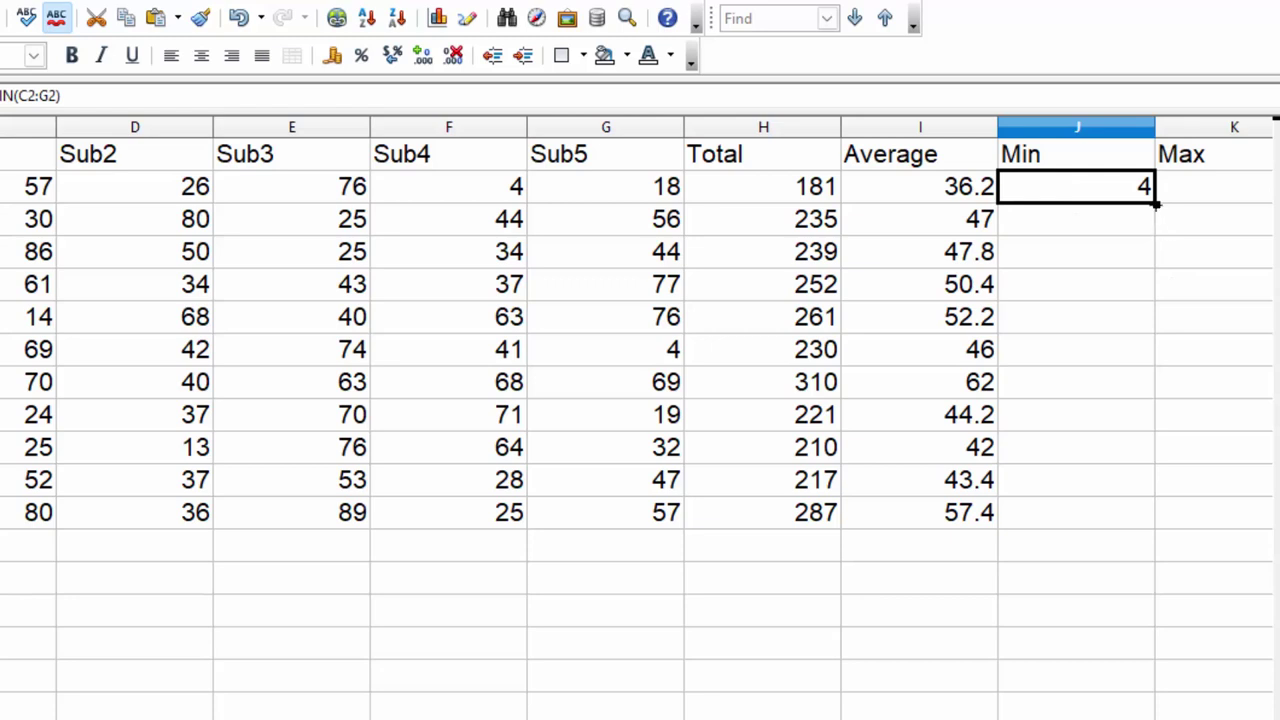
pyautogui.doubleClick(1157, 204)
# Enter =MAX(C2:G2) in K2 and fill it down the Max column to row 12.
pyautogui.click(1172, 194)
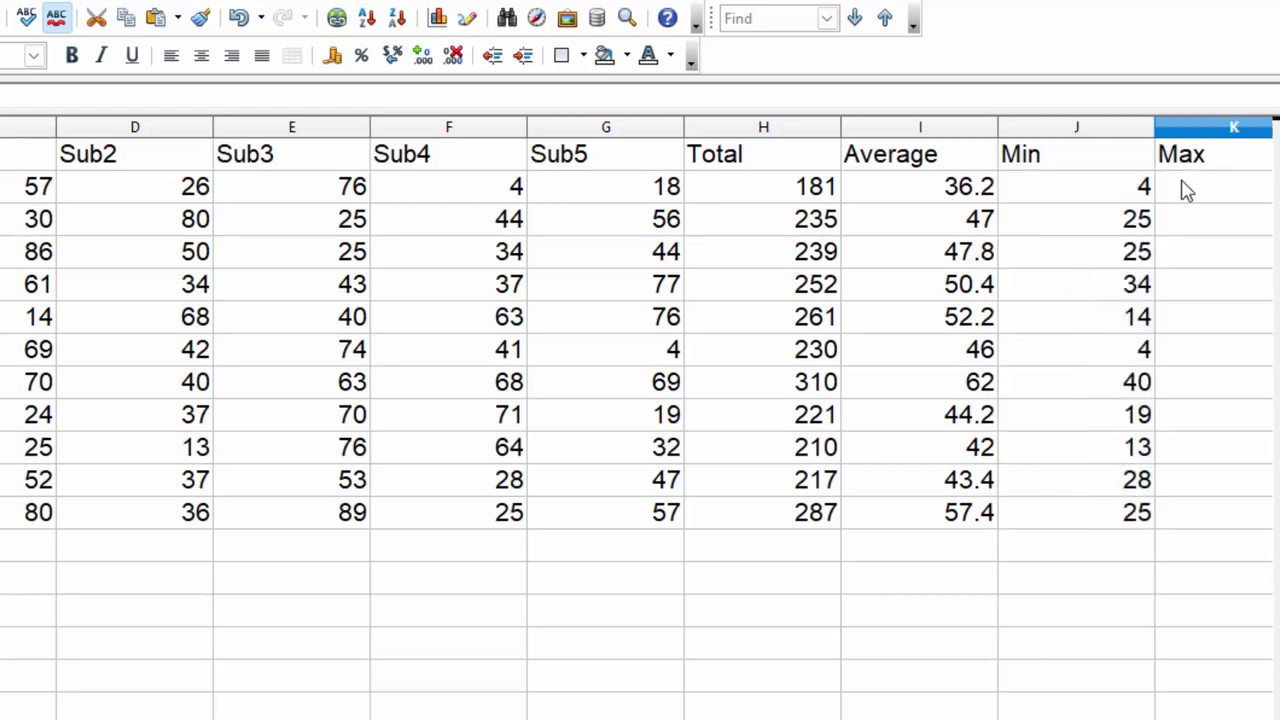
pyautogui.write('=max')
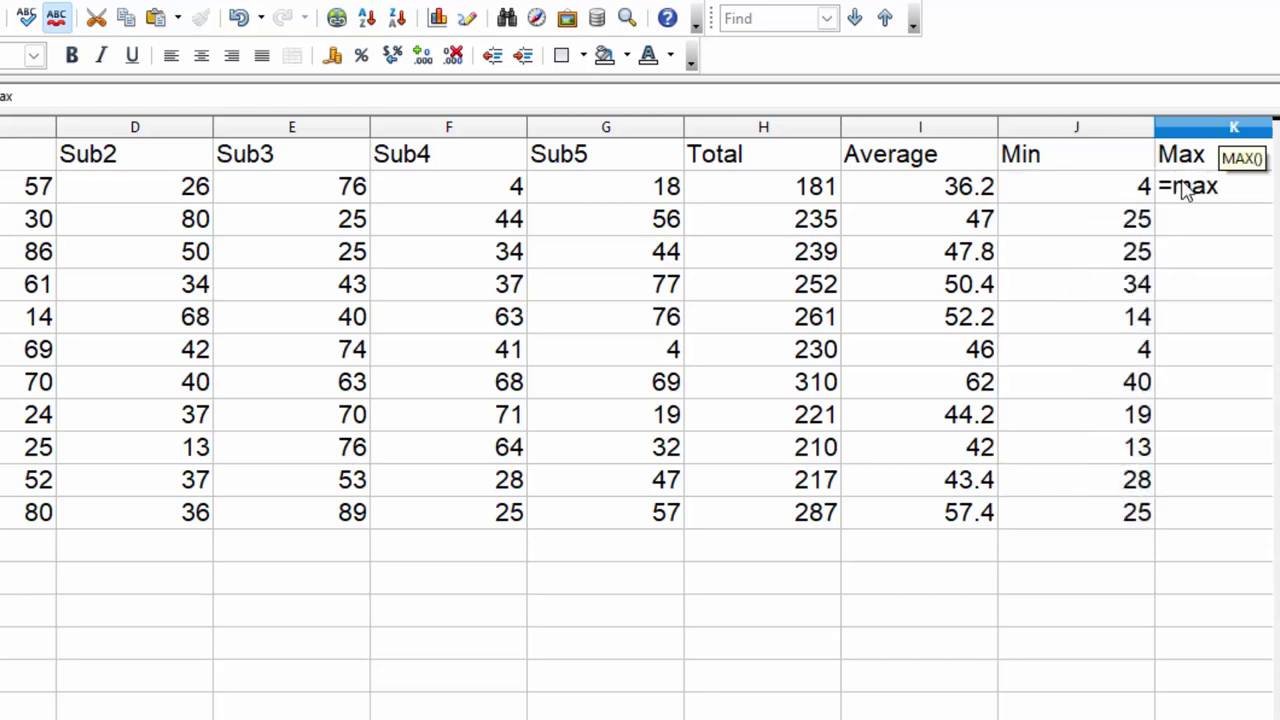
pyautogui.write('(')
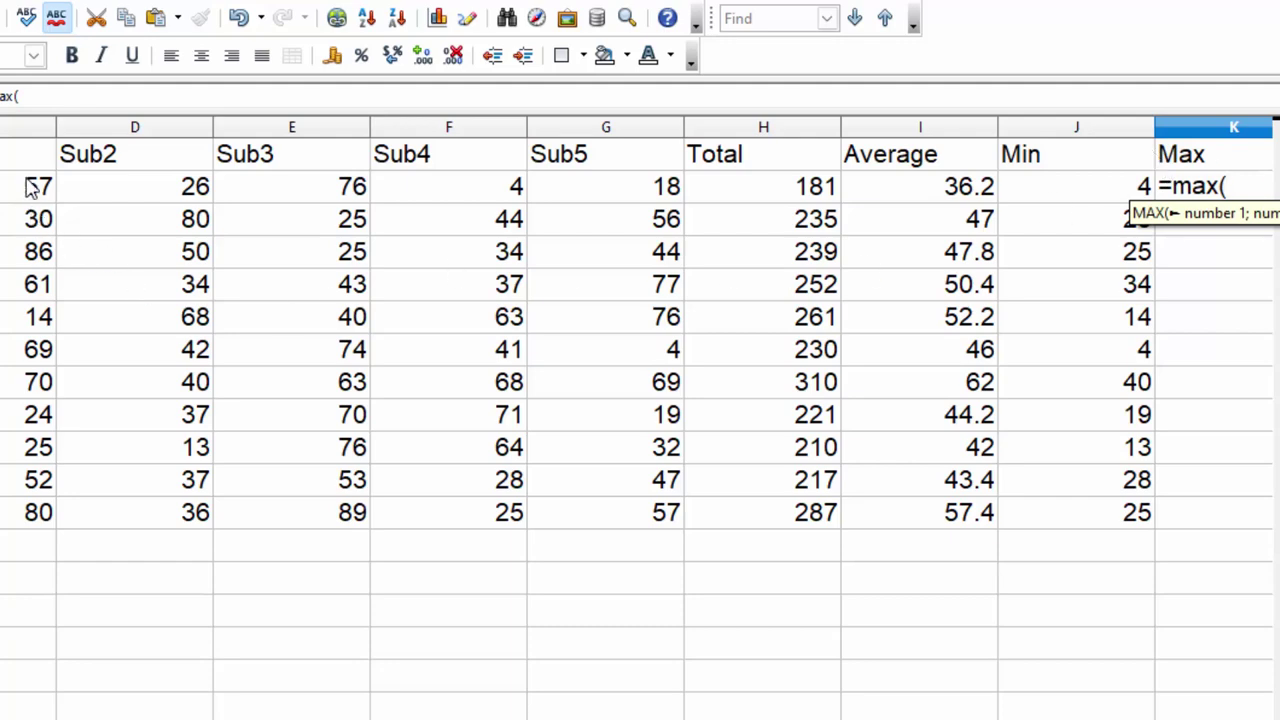
pyautogui.click(30, 185)
pyautogui.moveTo(80, 190); pyautogui.dragTo(632, 193)
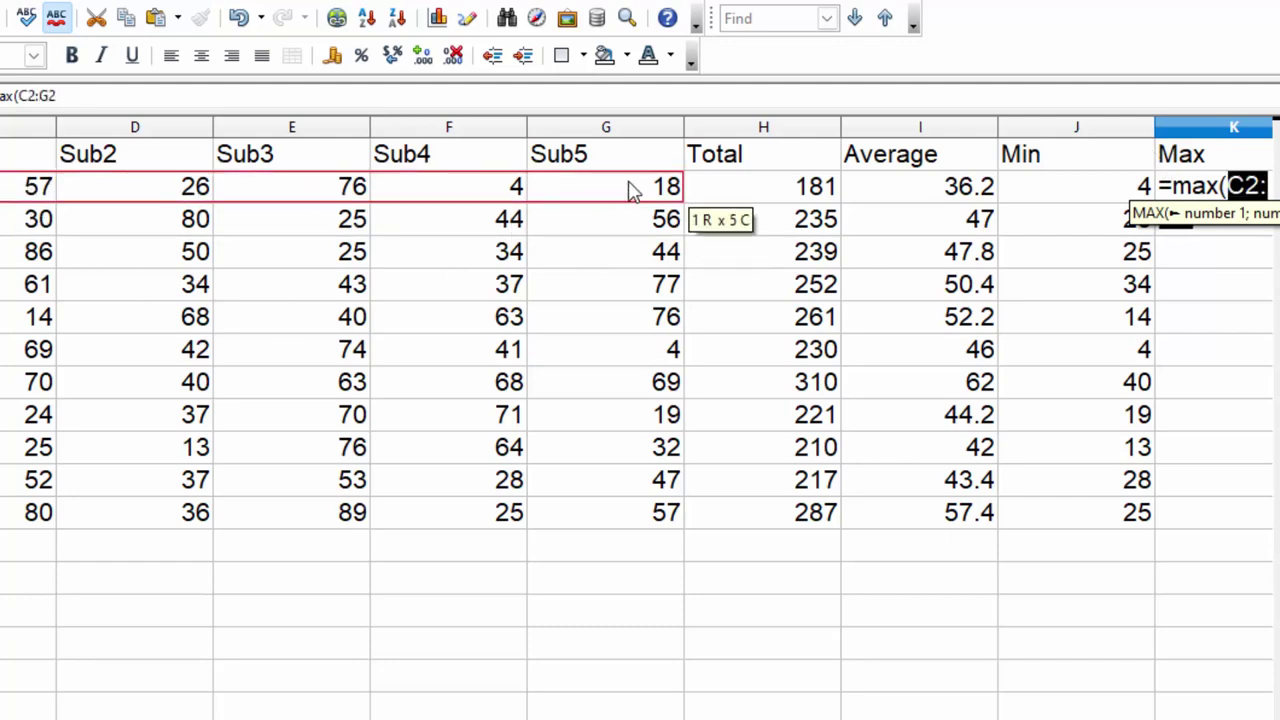
pyautogui.write(')')
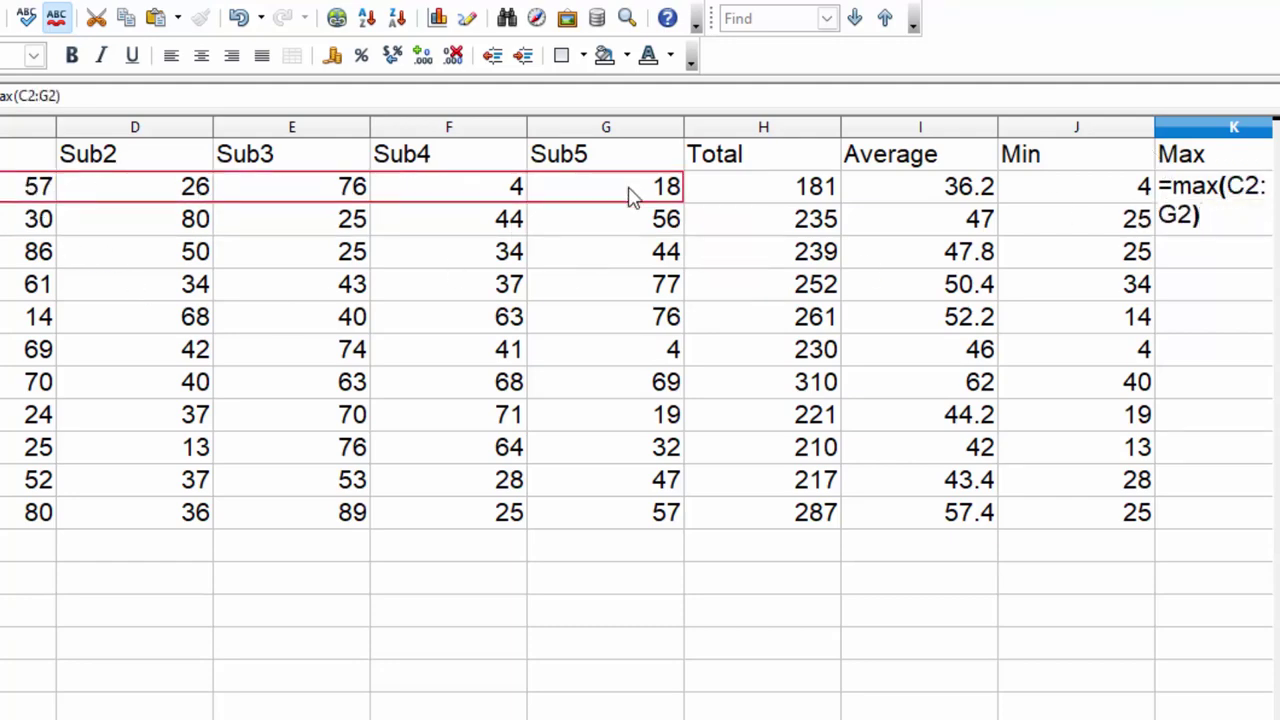
pyautogui.press('Return')
pyautogui.click(1120, 190)
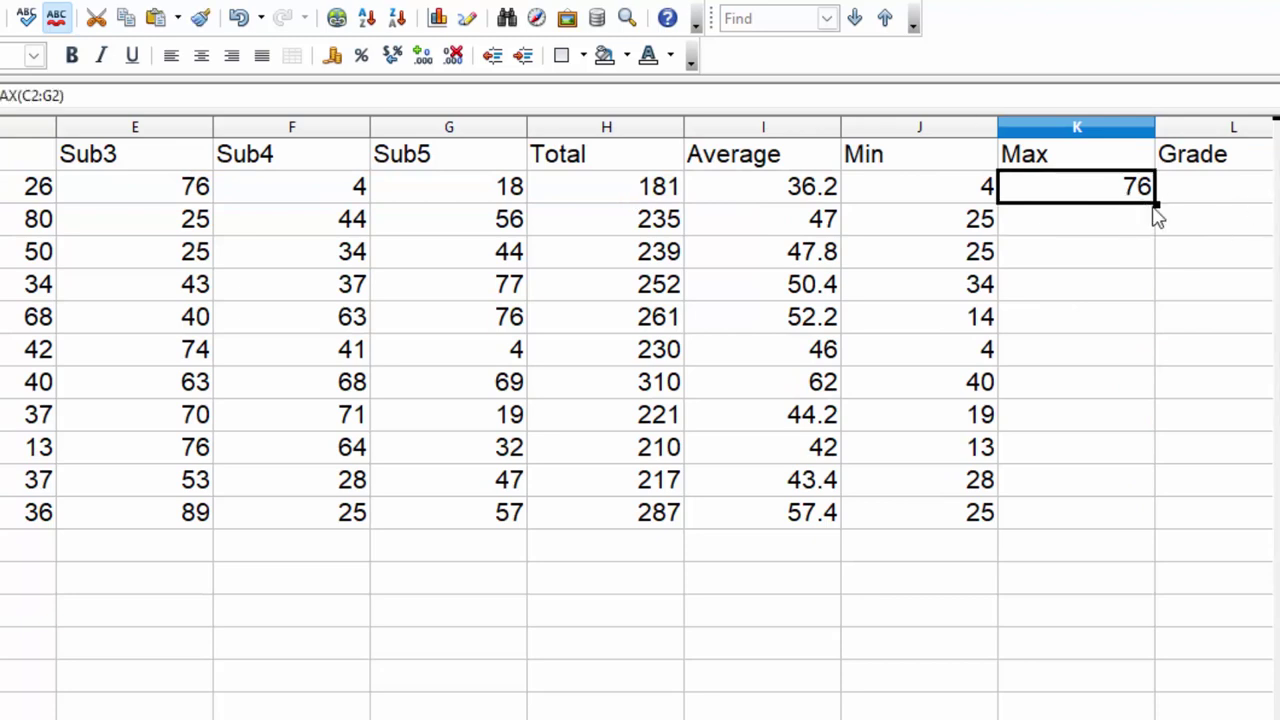
pyautogui.doubleClick(1155, 204)
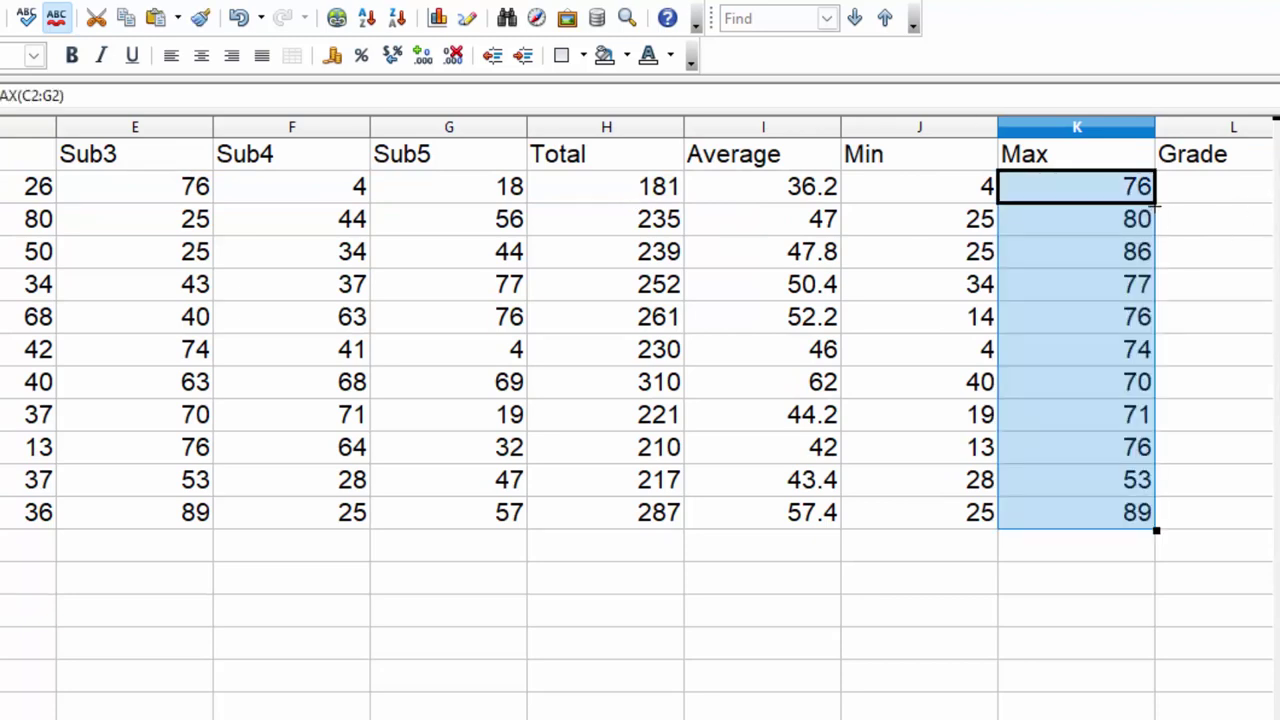
pyautogui.click(1196, 195)
pyautogui.write('=')
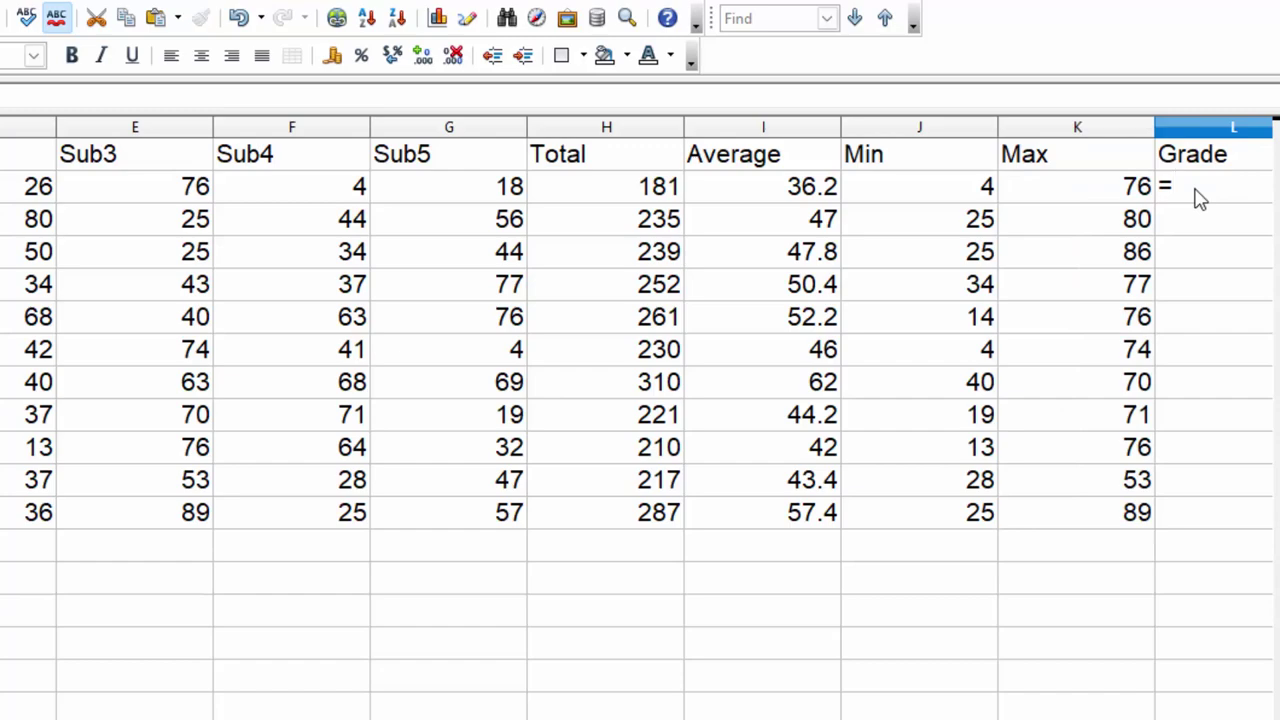
# Start L2's grade formula as =if(I2>=85;"A+", correcting the extra plus and comma.
pyautogui.write('if(')
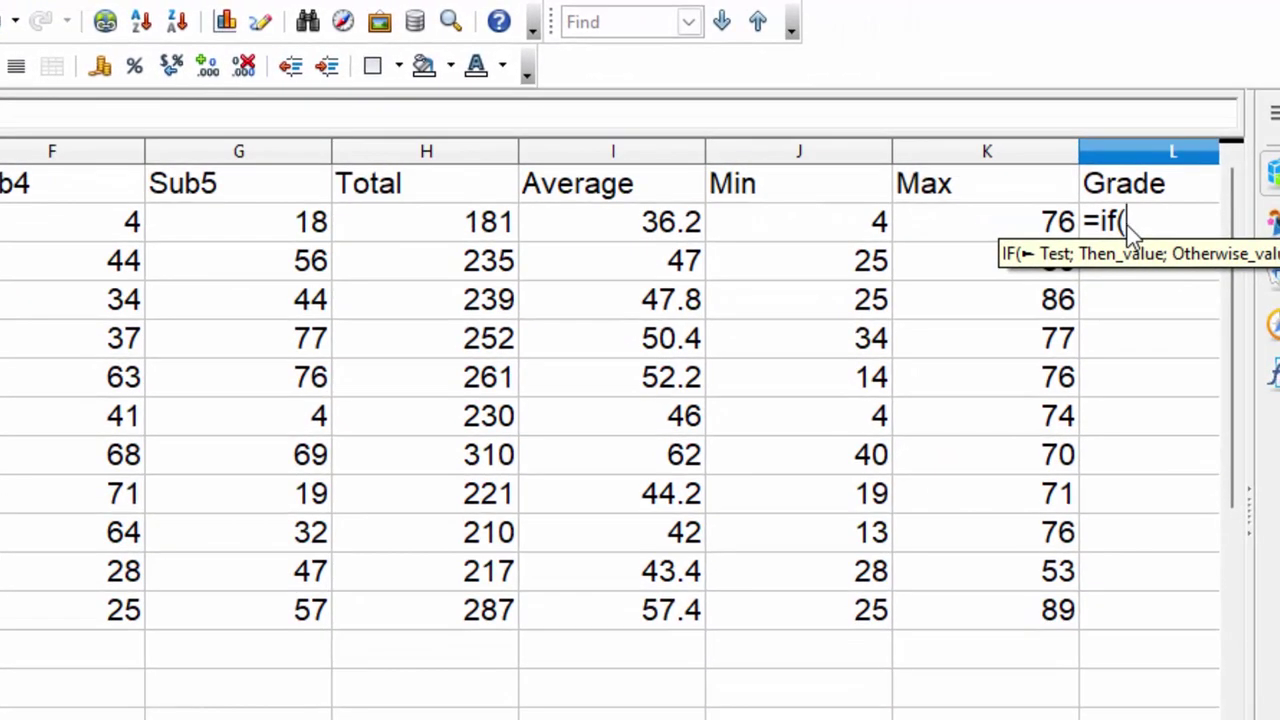
pyautogui.click(615, 222)
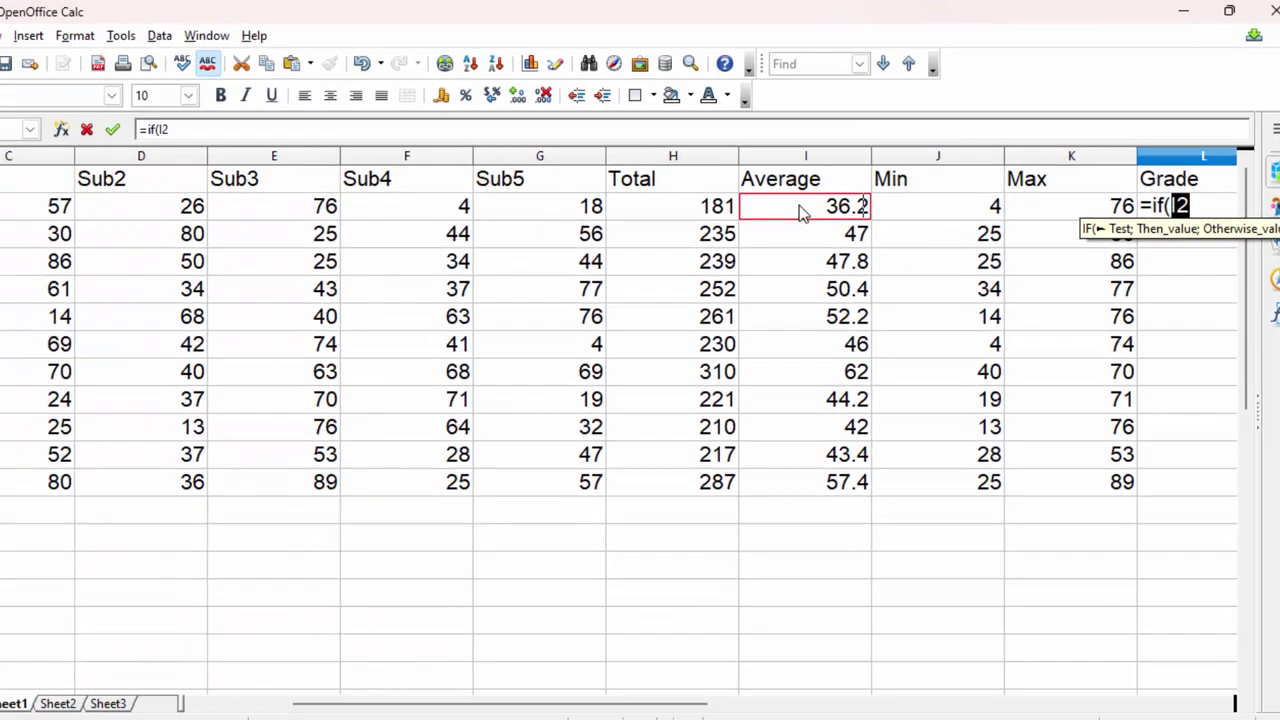
pyautogui.write('>')
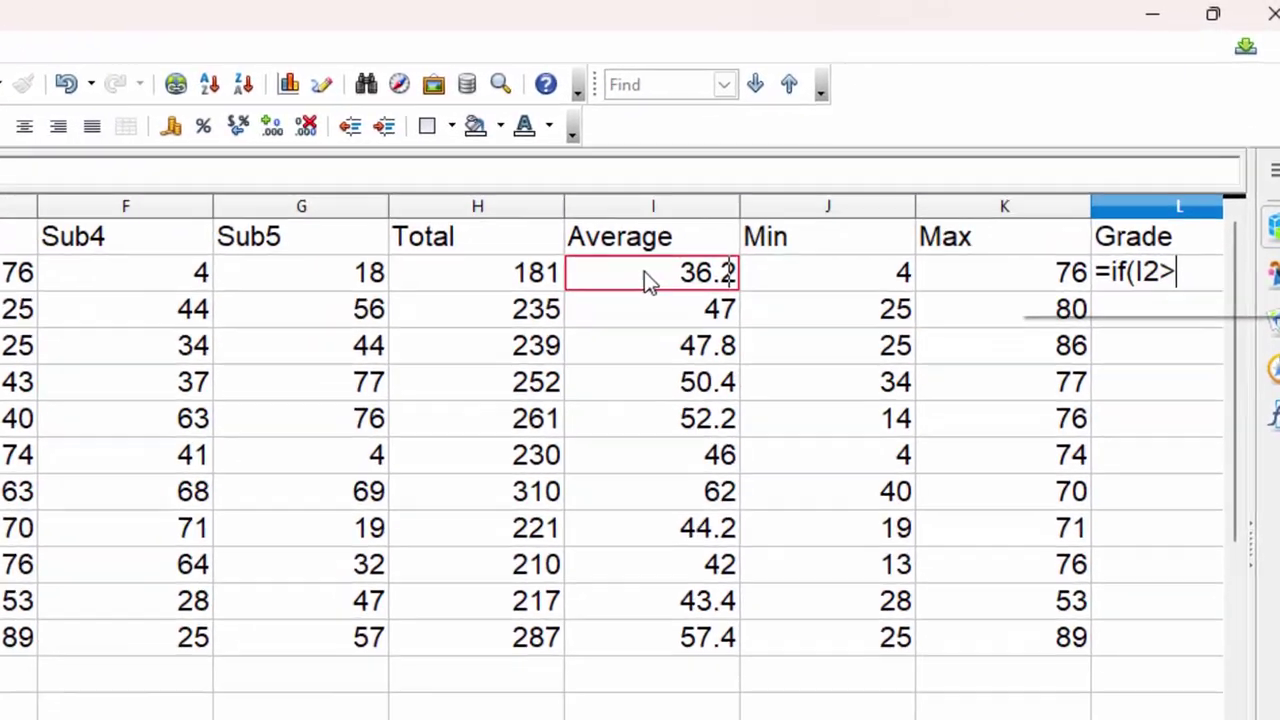
pyautogui.write('=85,')
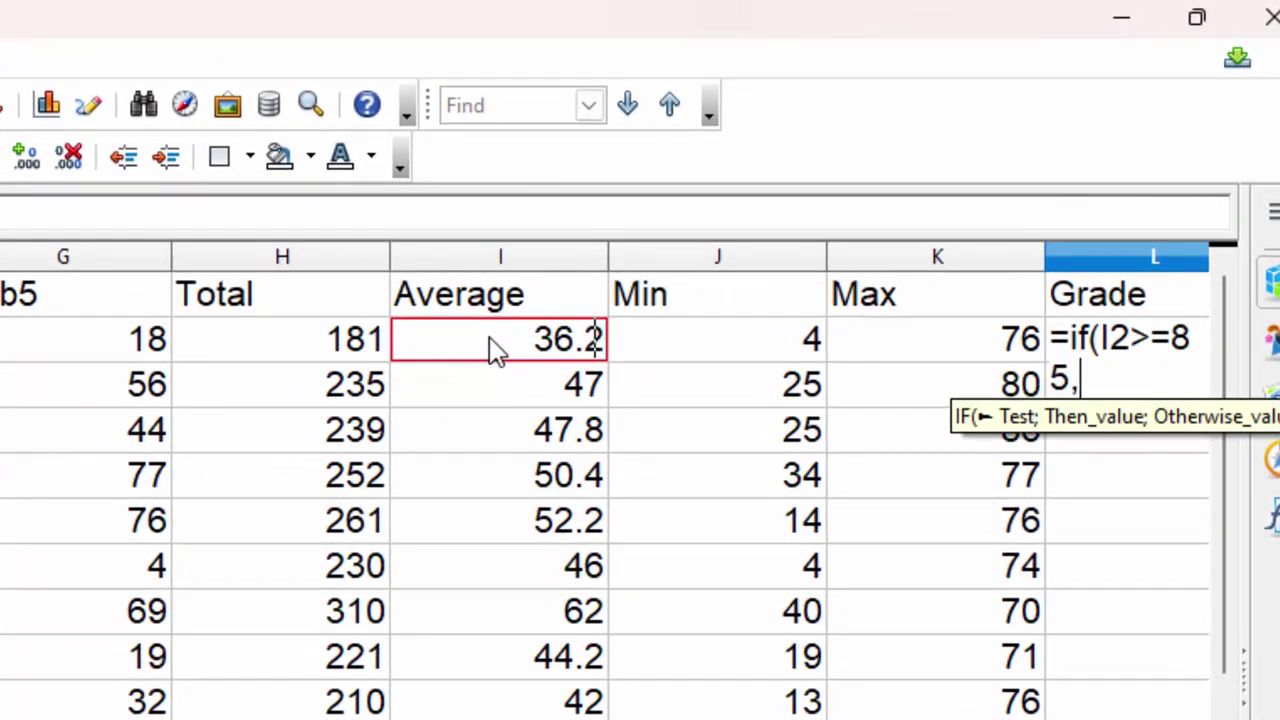
pyautogui.write('"')
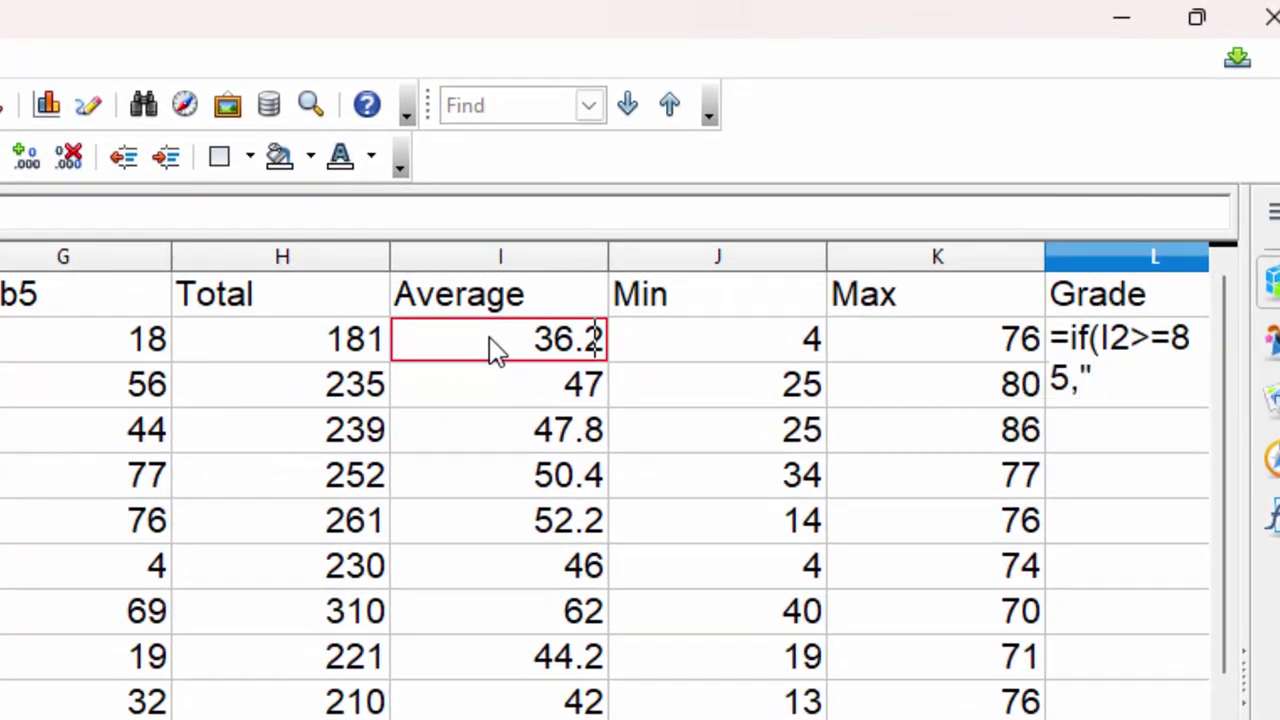
pyautogui.write('A++')
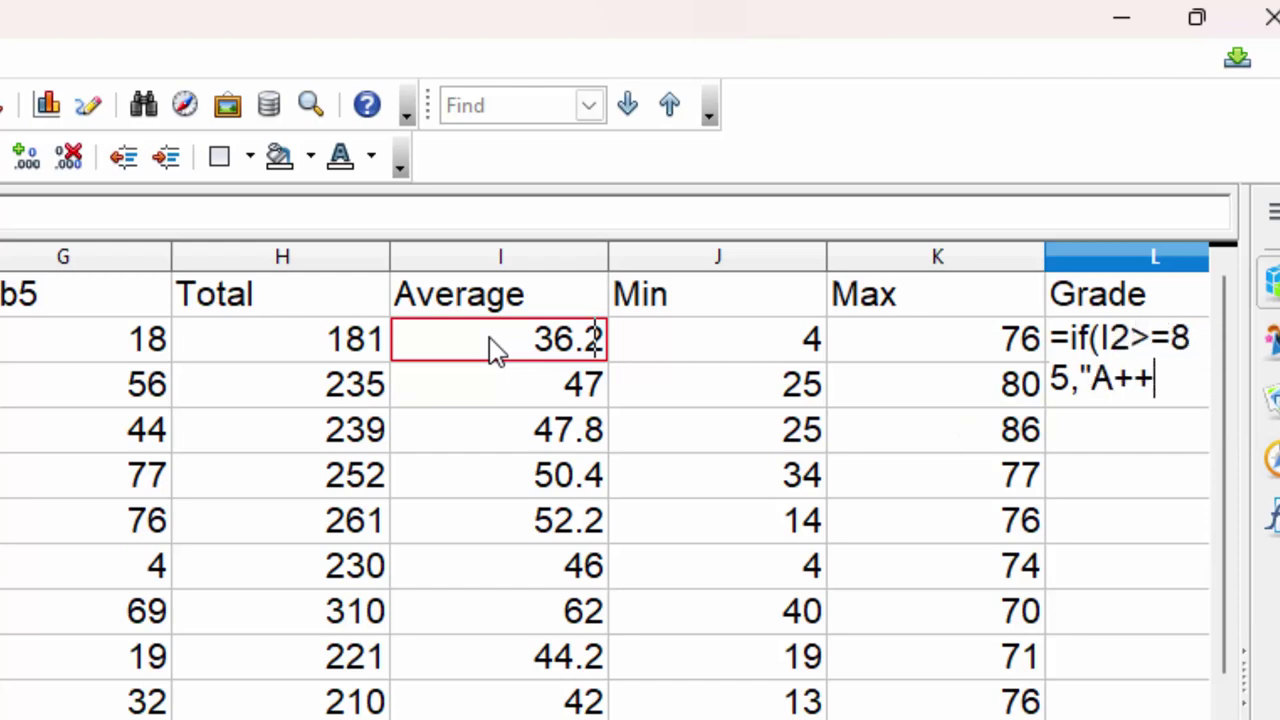
pyautogui.press('BackSpace')
pyautogui.write('"')
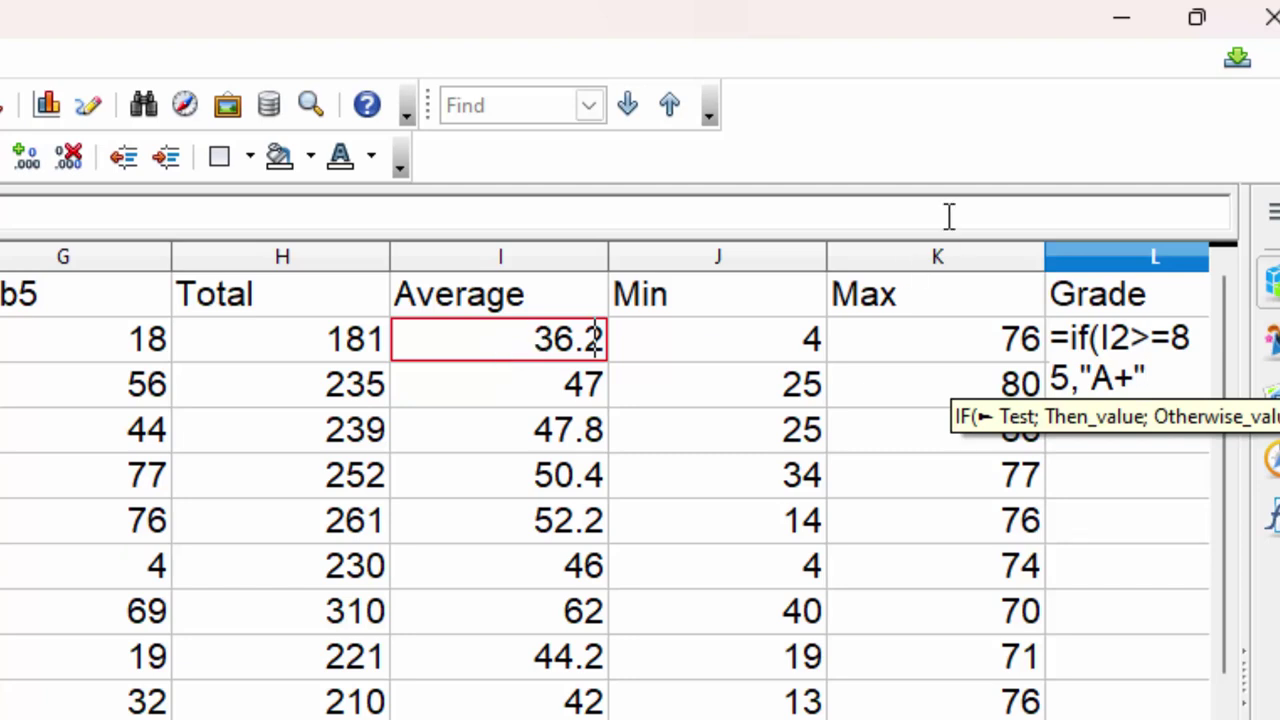
pyautogui.click(1076, 380)
pyautogui.write(',')
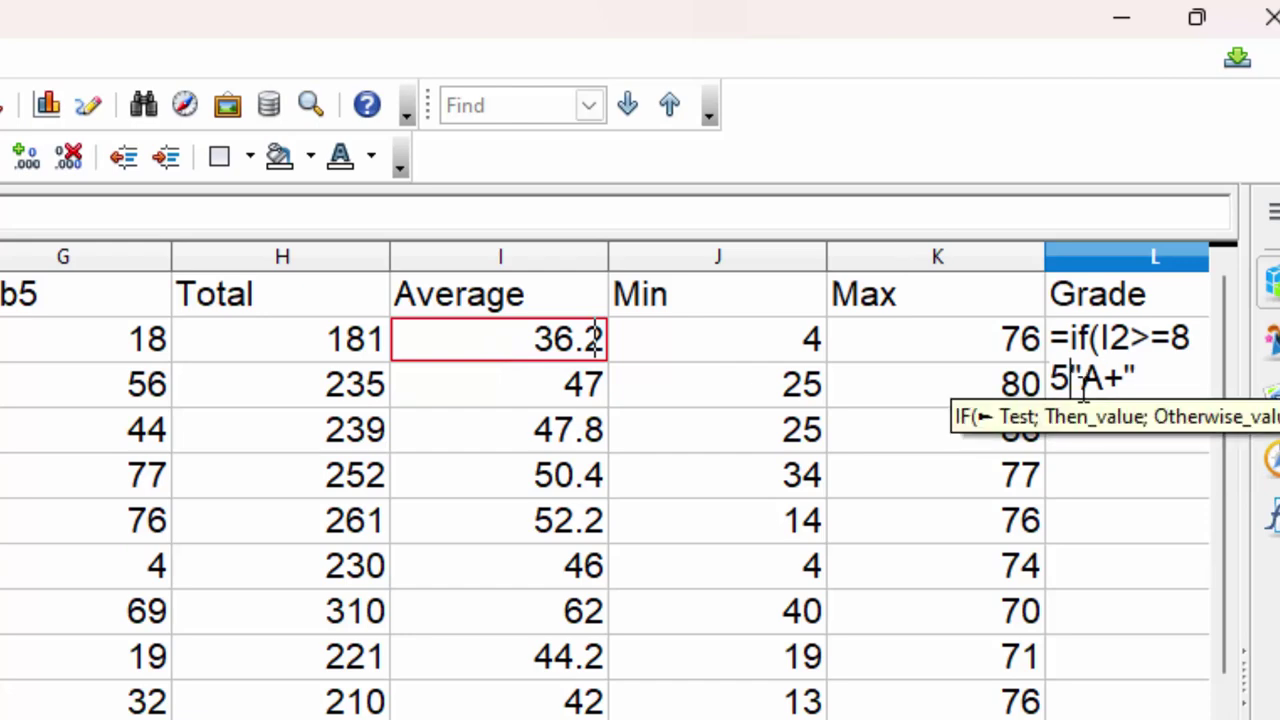
pyautogui.press('BackSpace')
# Append ;if(I2>=75;"A"; to the L2 formula, using semicolons as separators.
pyautogui.write(';')
pyautogui.click(1188, 374)
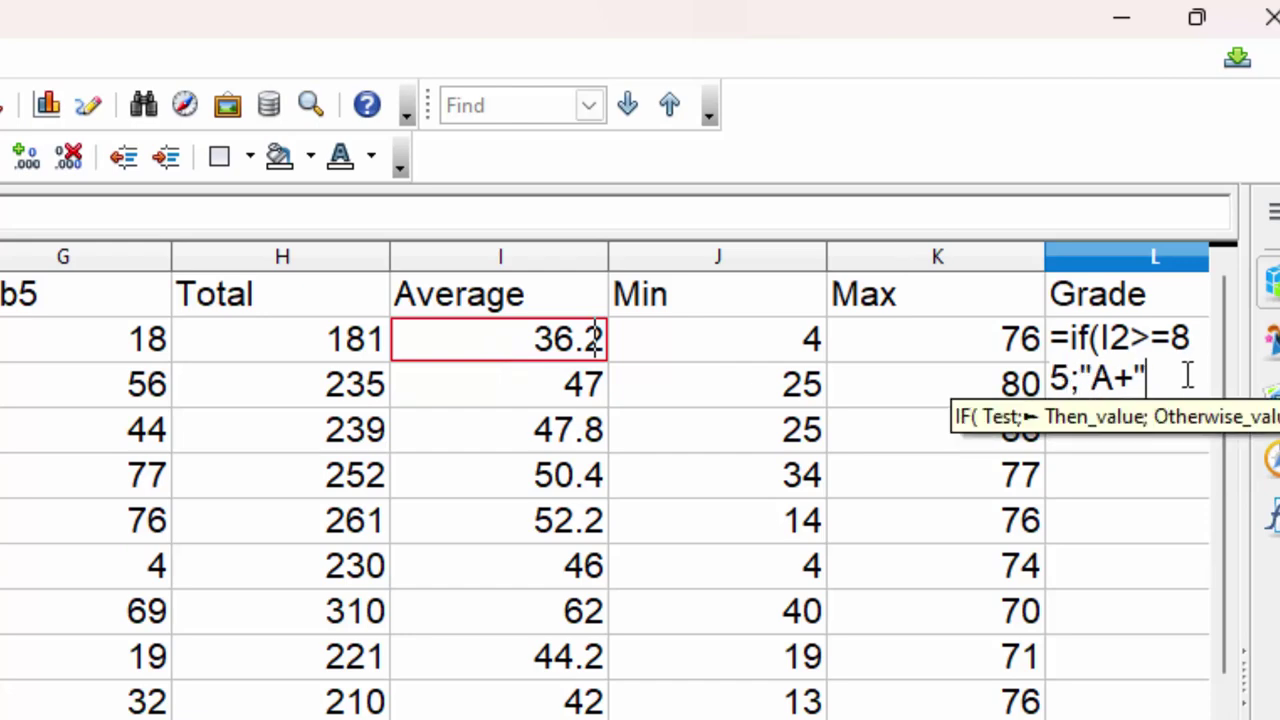
pyautogui.write(';')
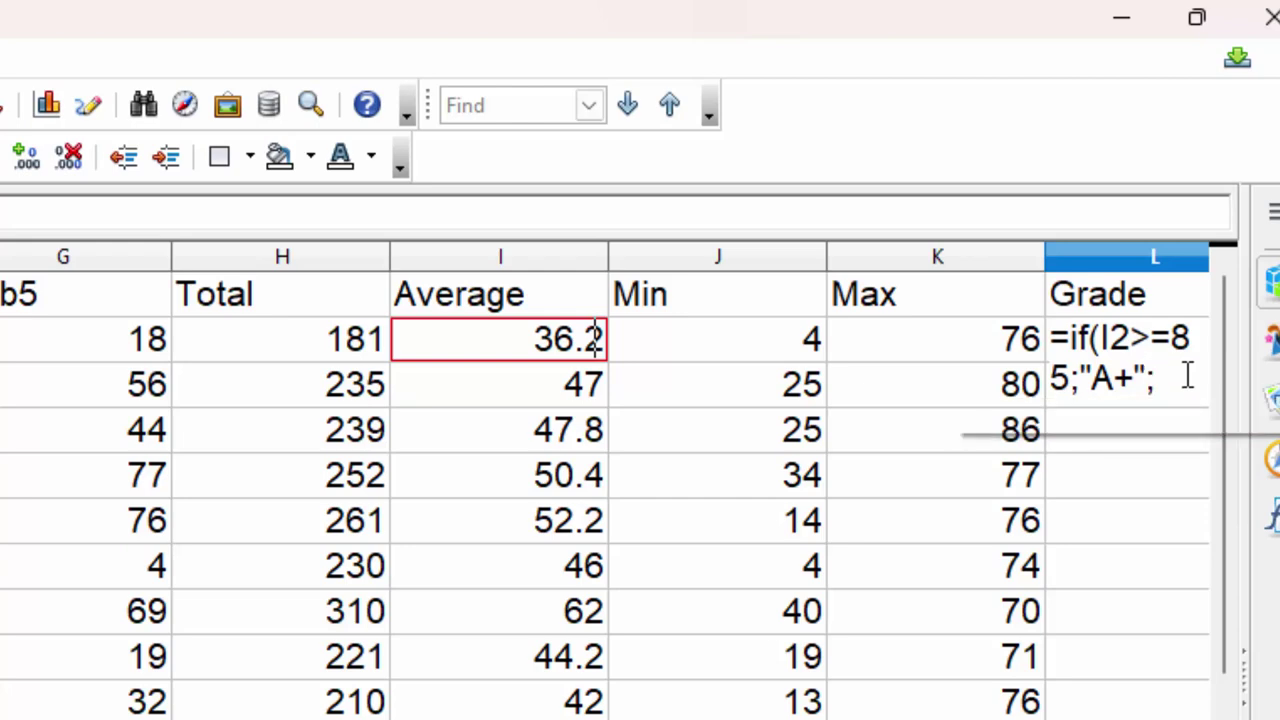
pyautogui.write('if')
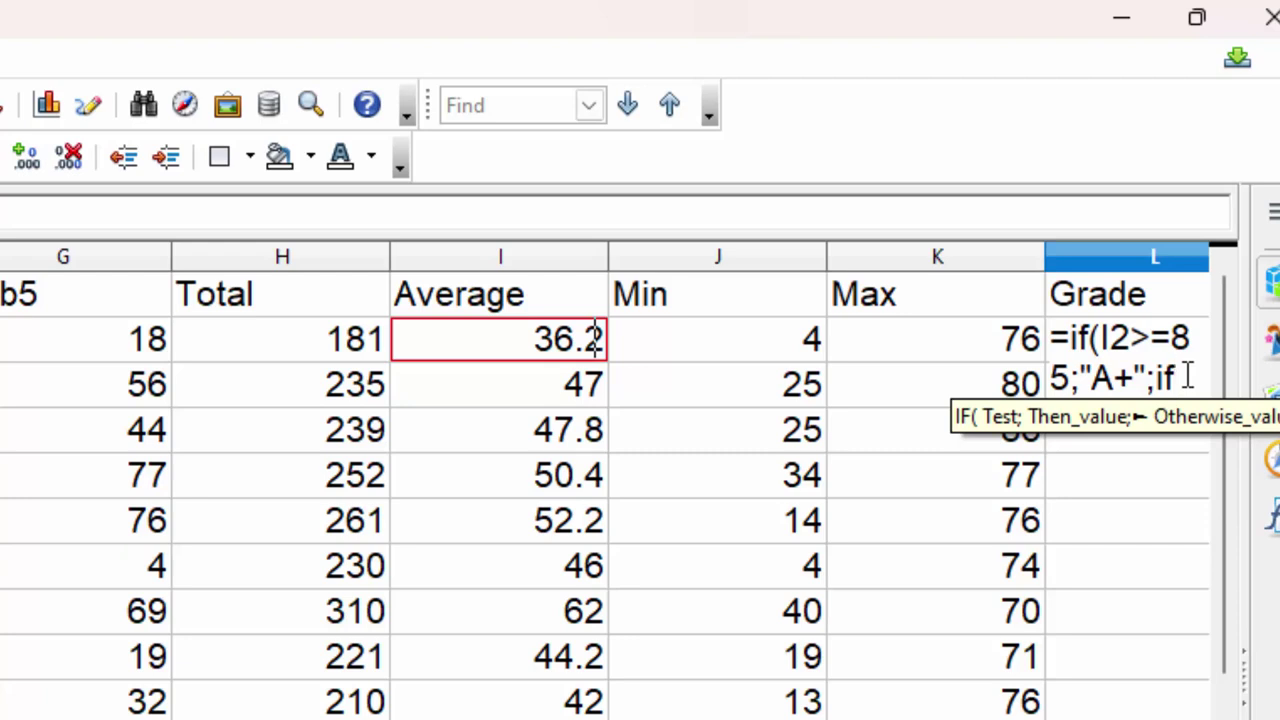
pyautogui.write('(')
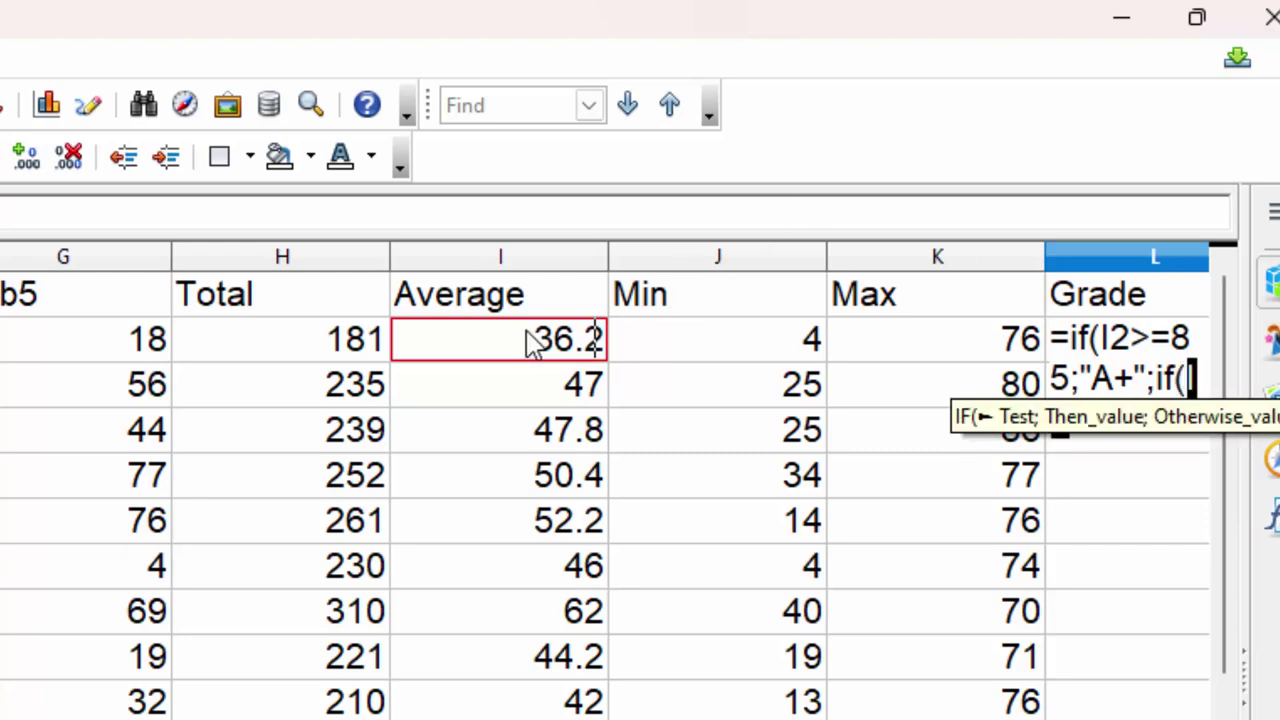
pyautogui.click(535, 342)
pyautogui.write('>')
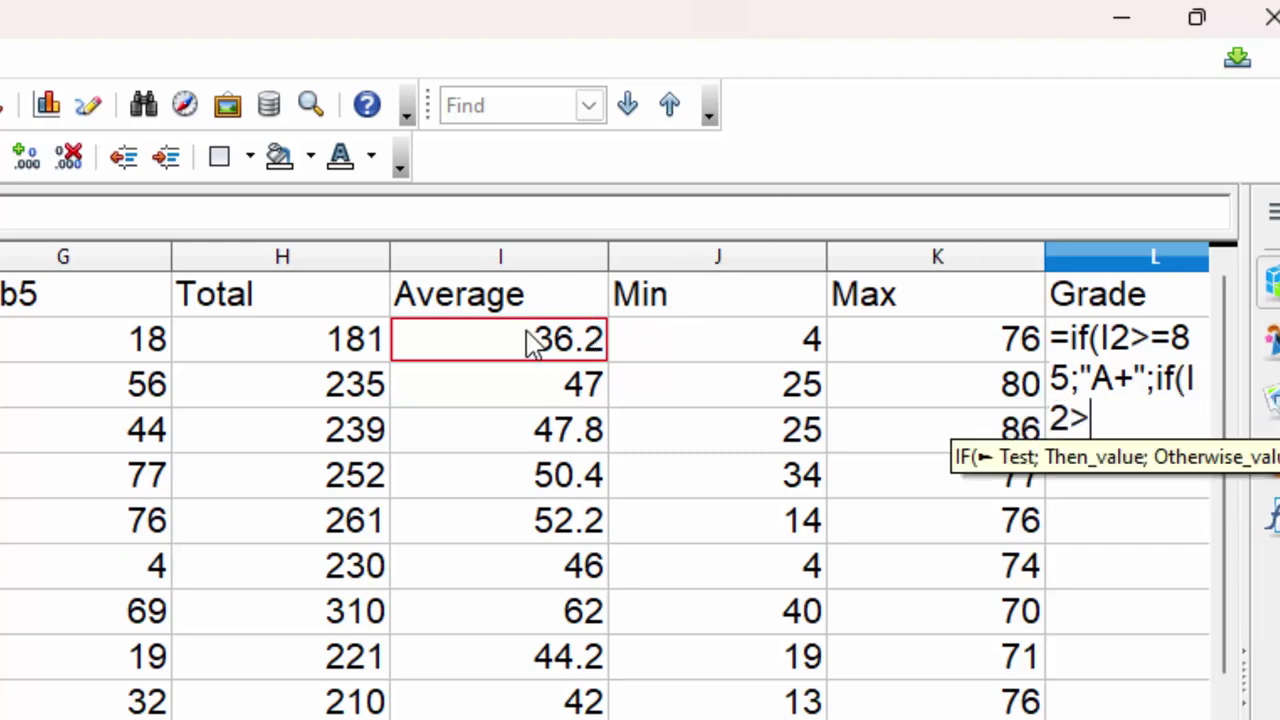
pyautogui.write('=')
pyautogui.write('75')
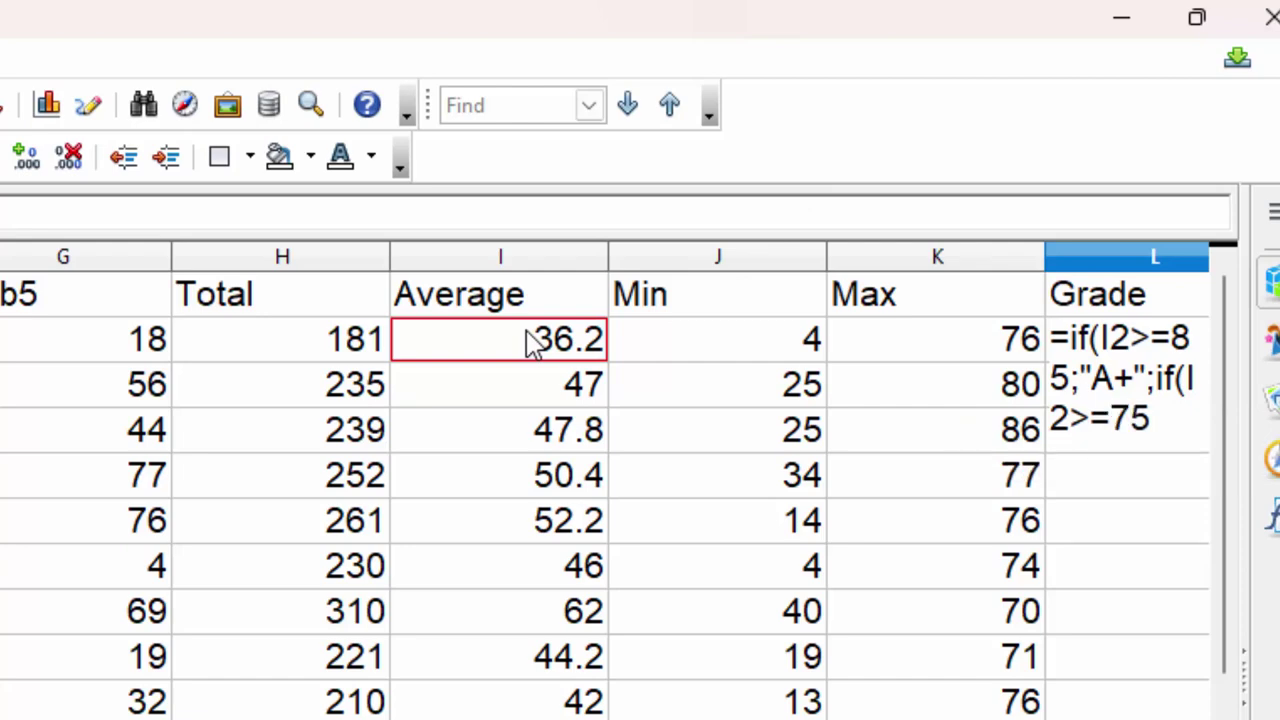
pyautogui.write(',"A')
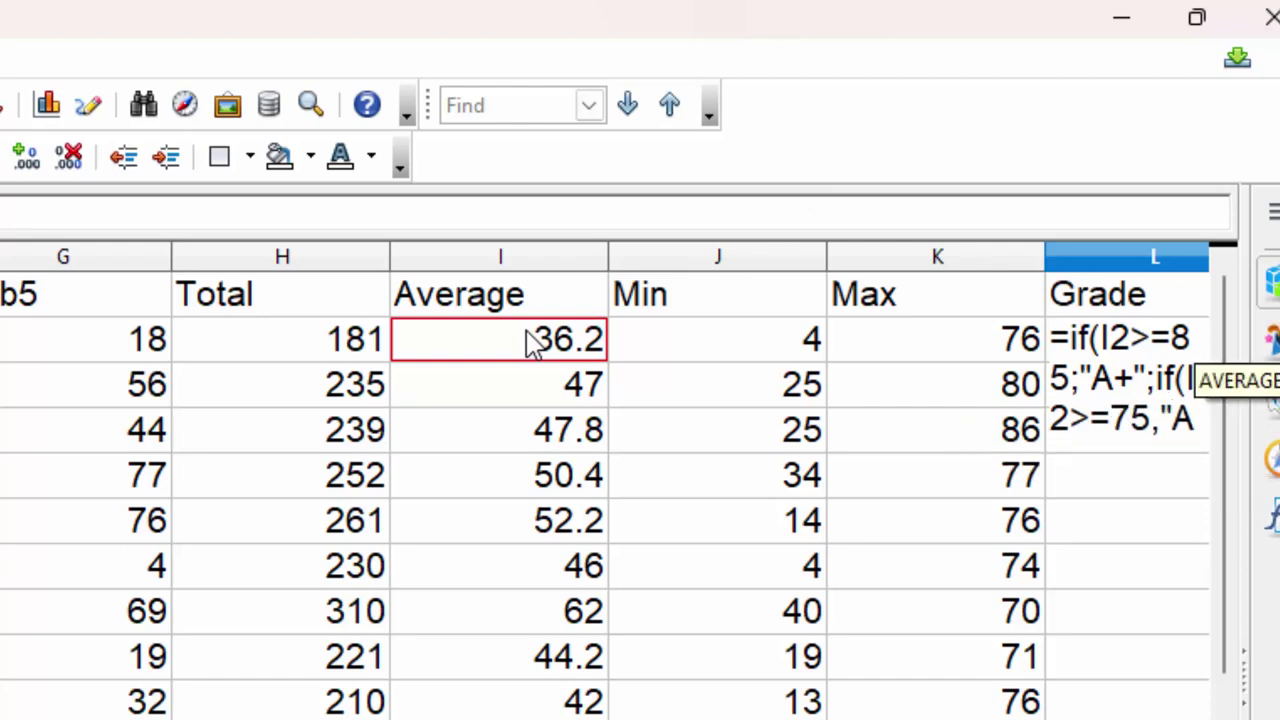
pyautogui.press('BackSpace')
pyautogui.press('BackSpace')
pyautogui.press('BackSpace')
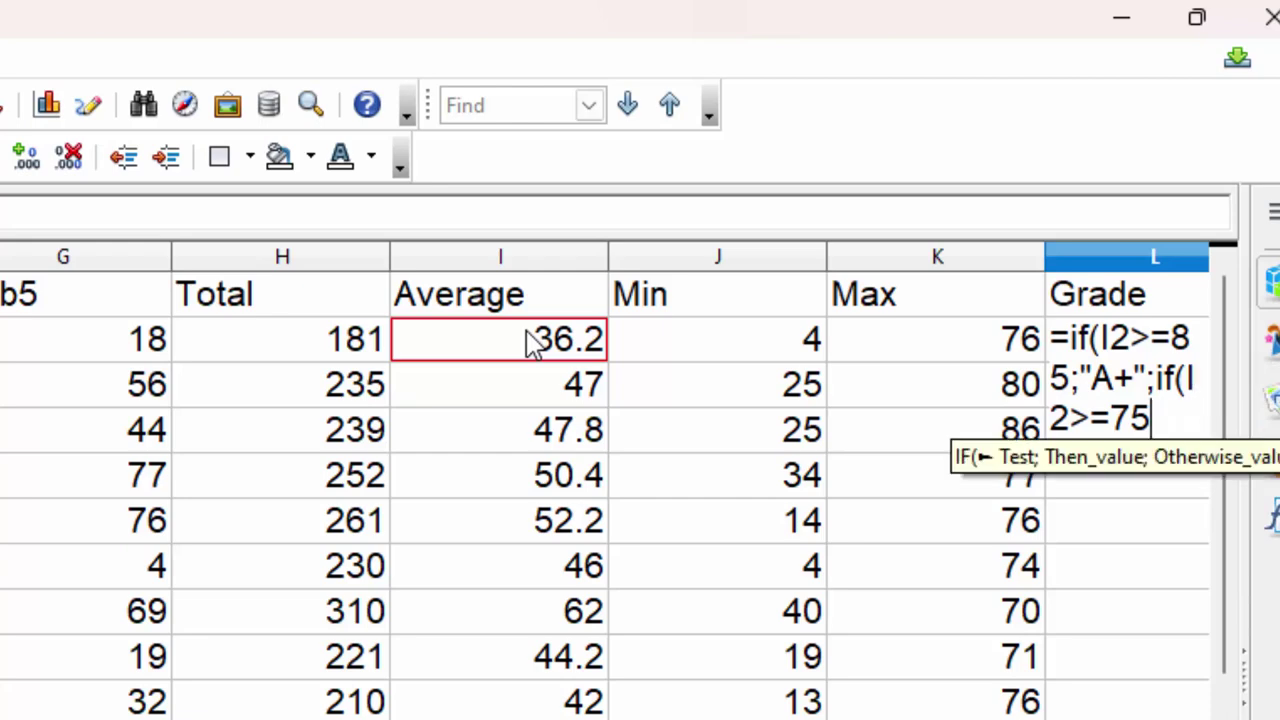
pyautogui.write(';"A')
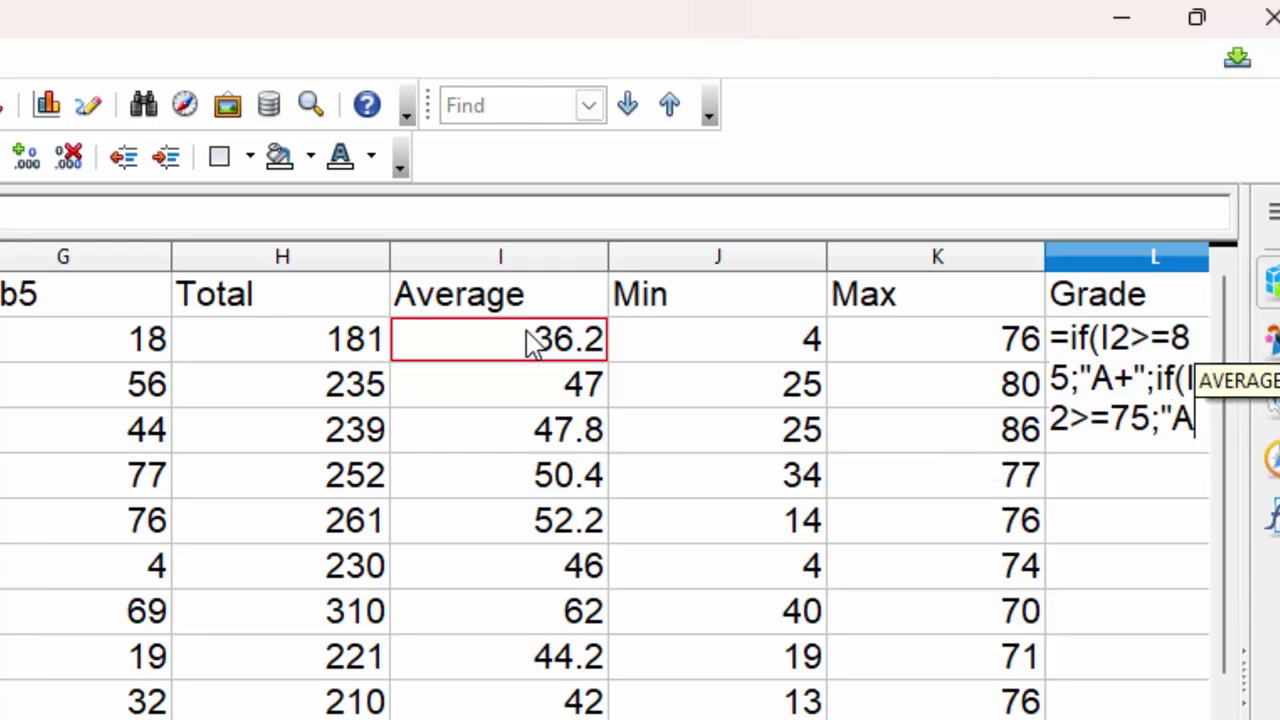
pyautogui.write('"')
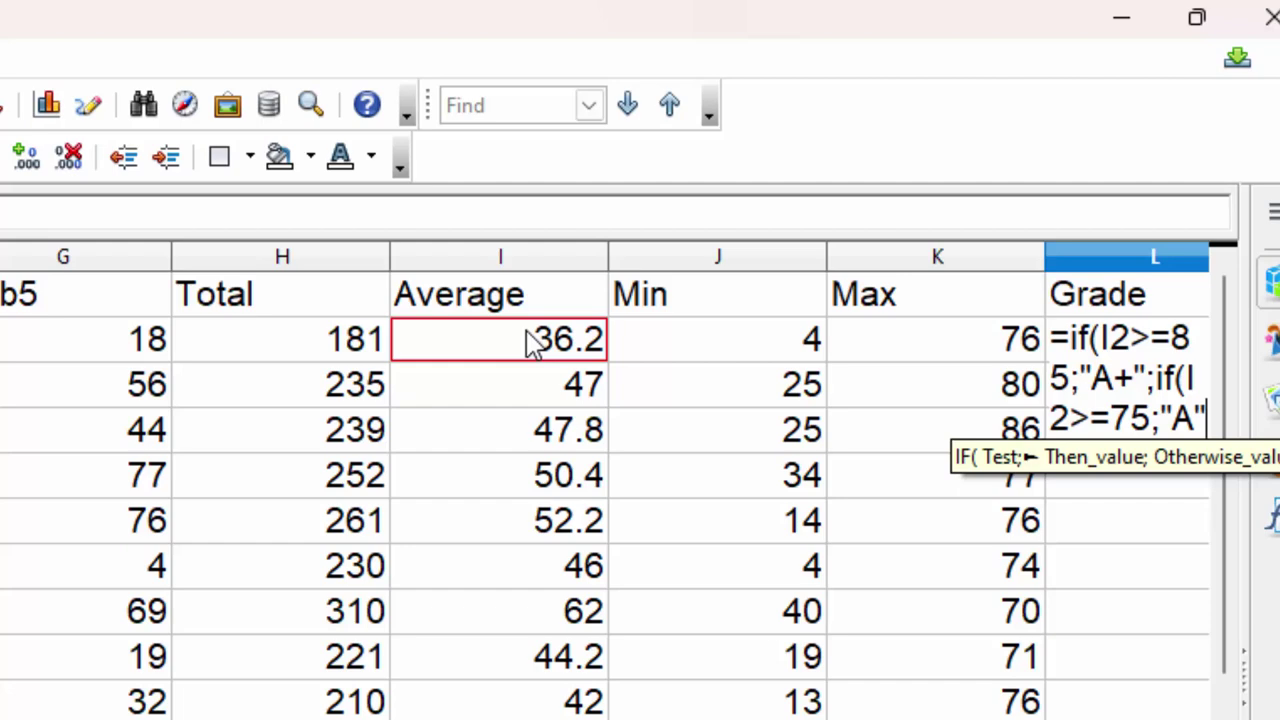
pyautogui.write(';')
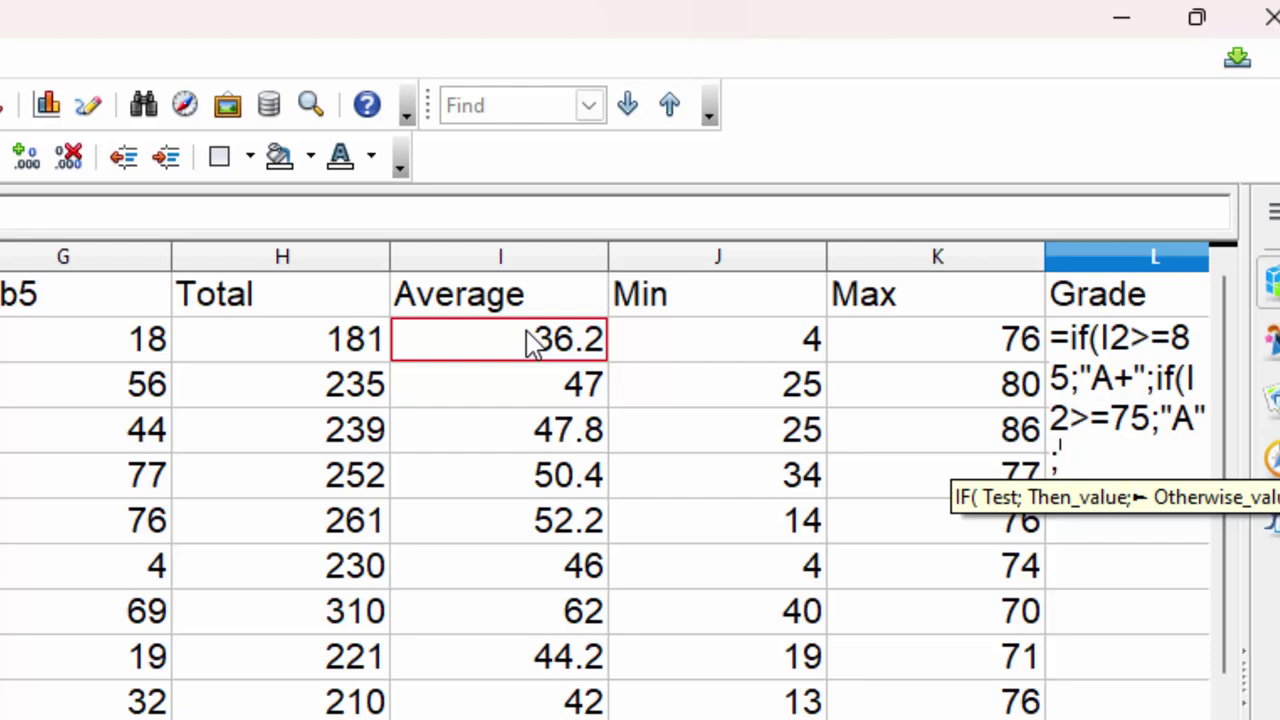
# Add B (>=65), C (>=55), D (>=50) and Failed tiers, closing all brackets in L2.
pyautogui.write('if(')
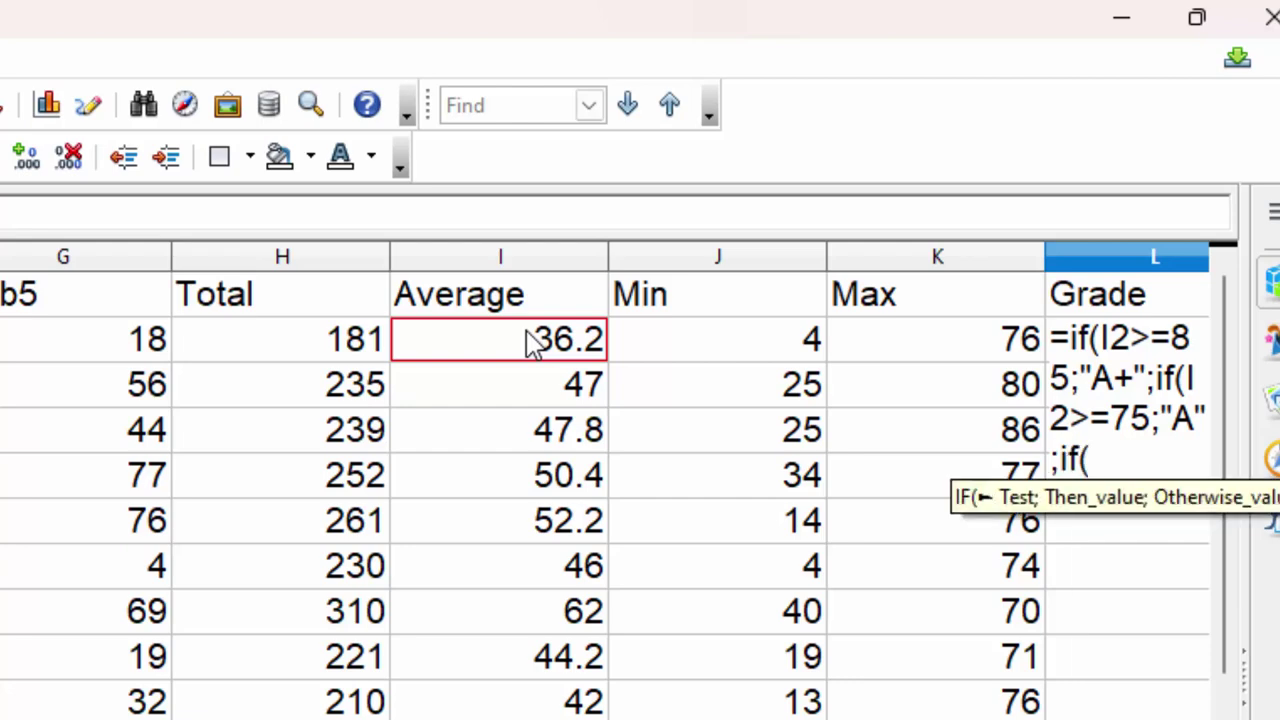
pyautogui.click(533, 343)
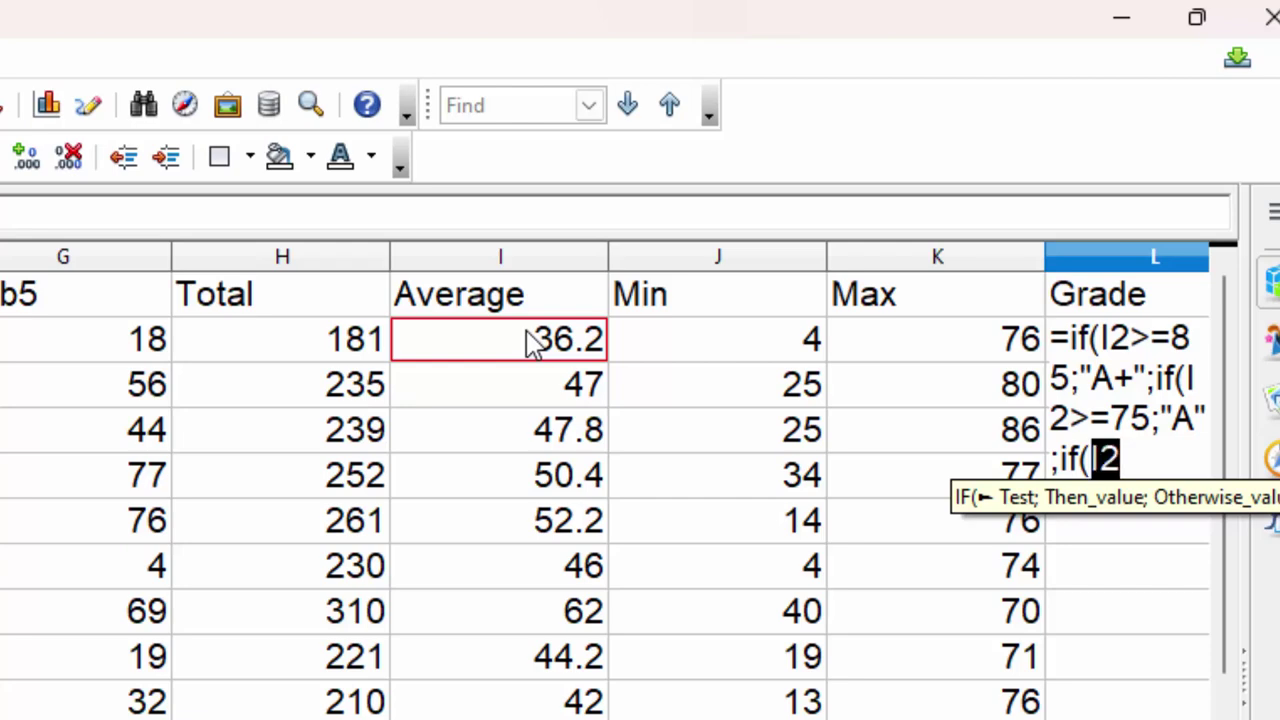
pyautogui.write('>=')
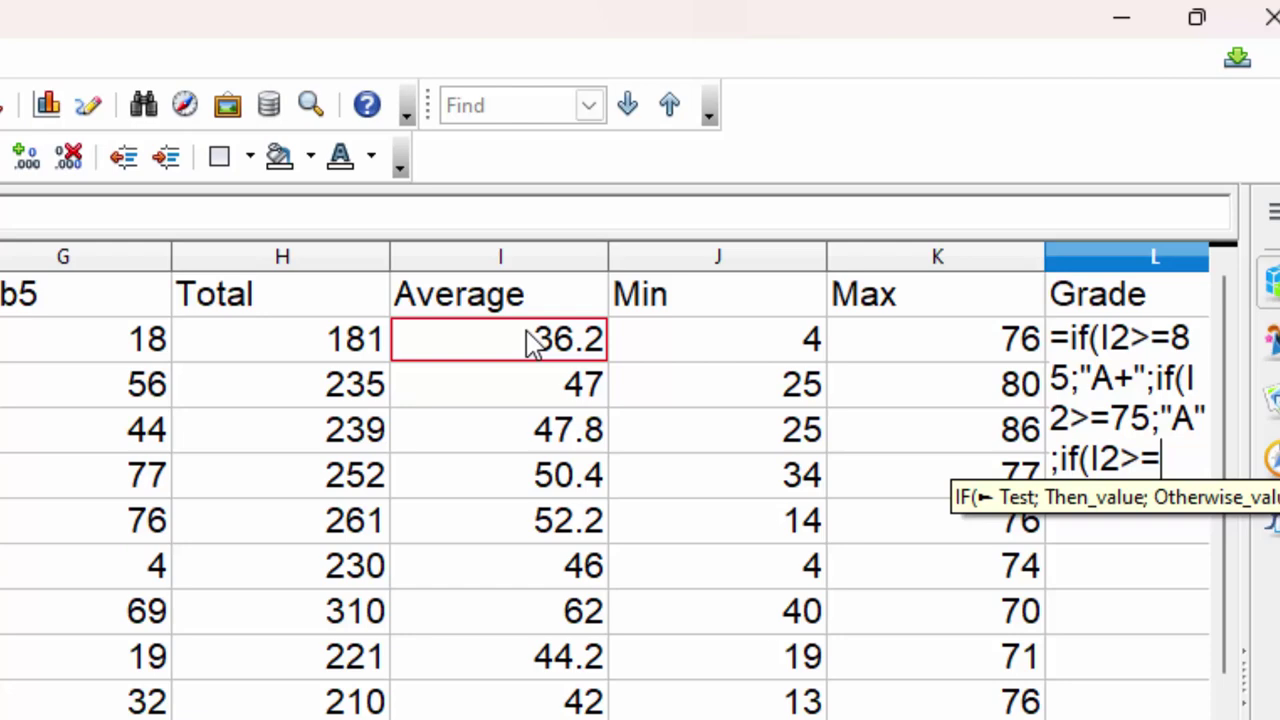
pyautogui.write('65')
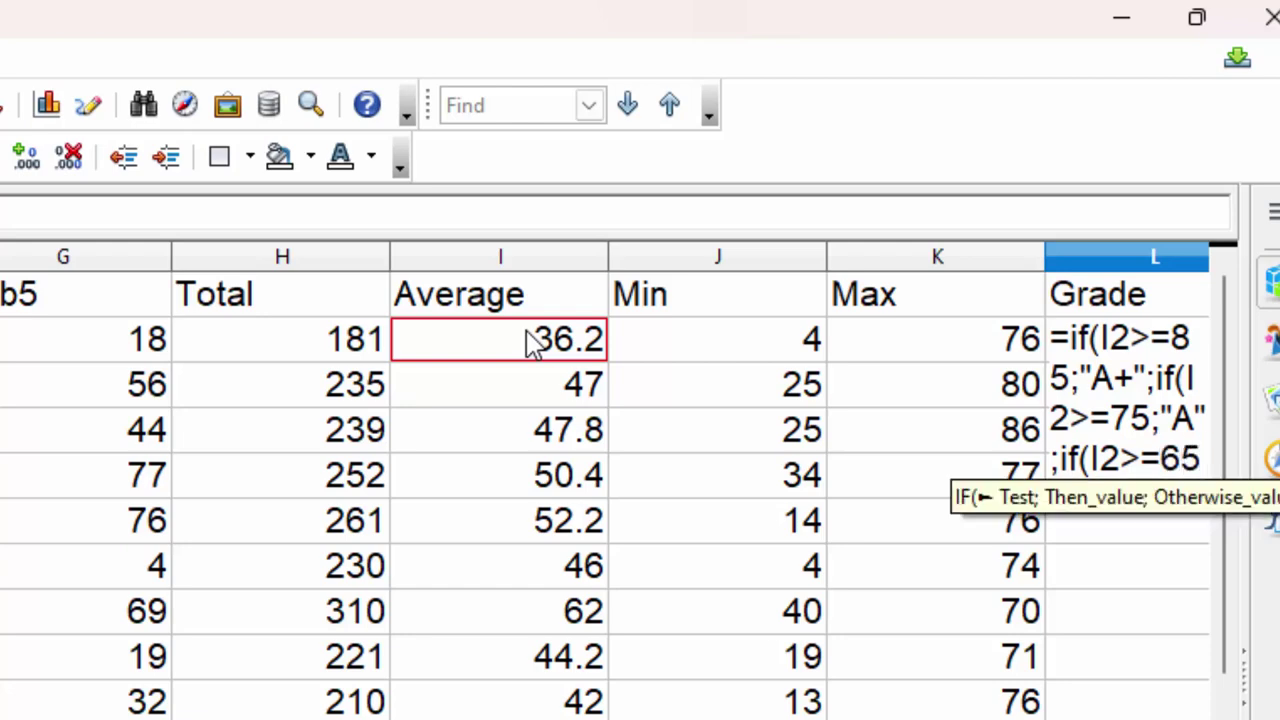
pyautogui.write(';')
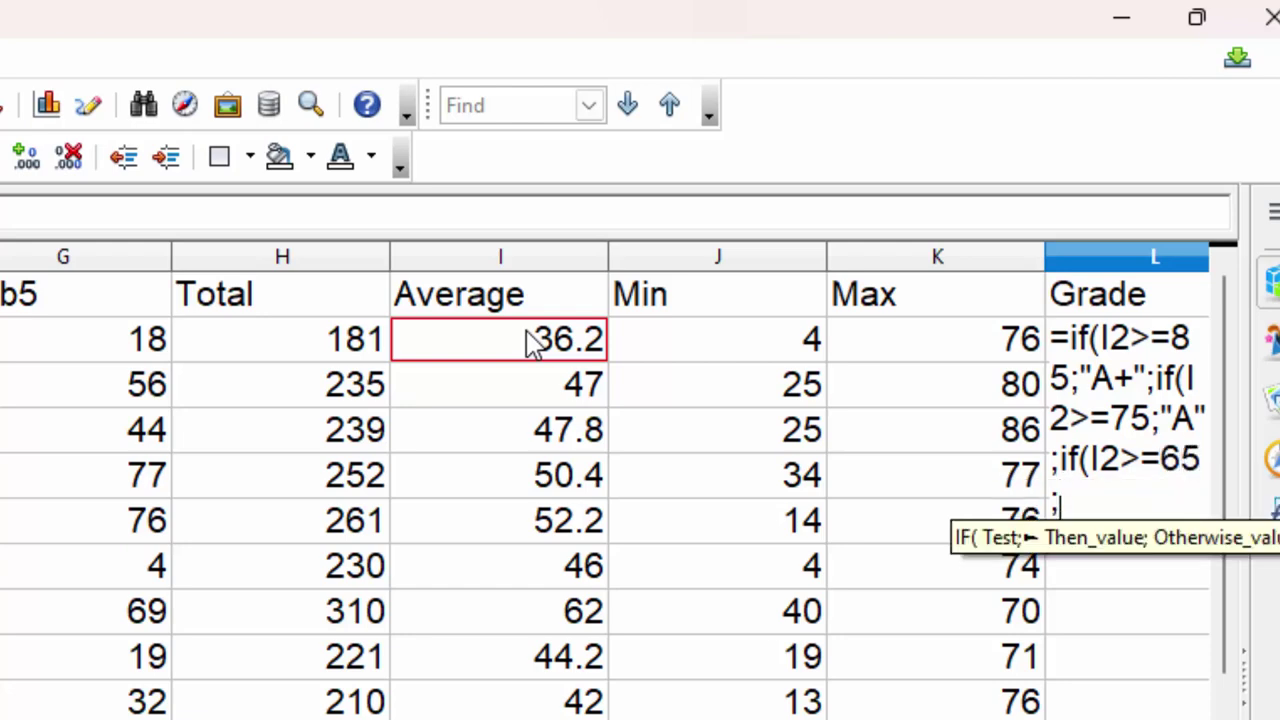
pyautogui.write('"')
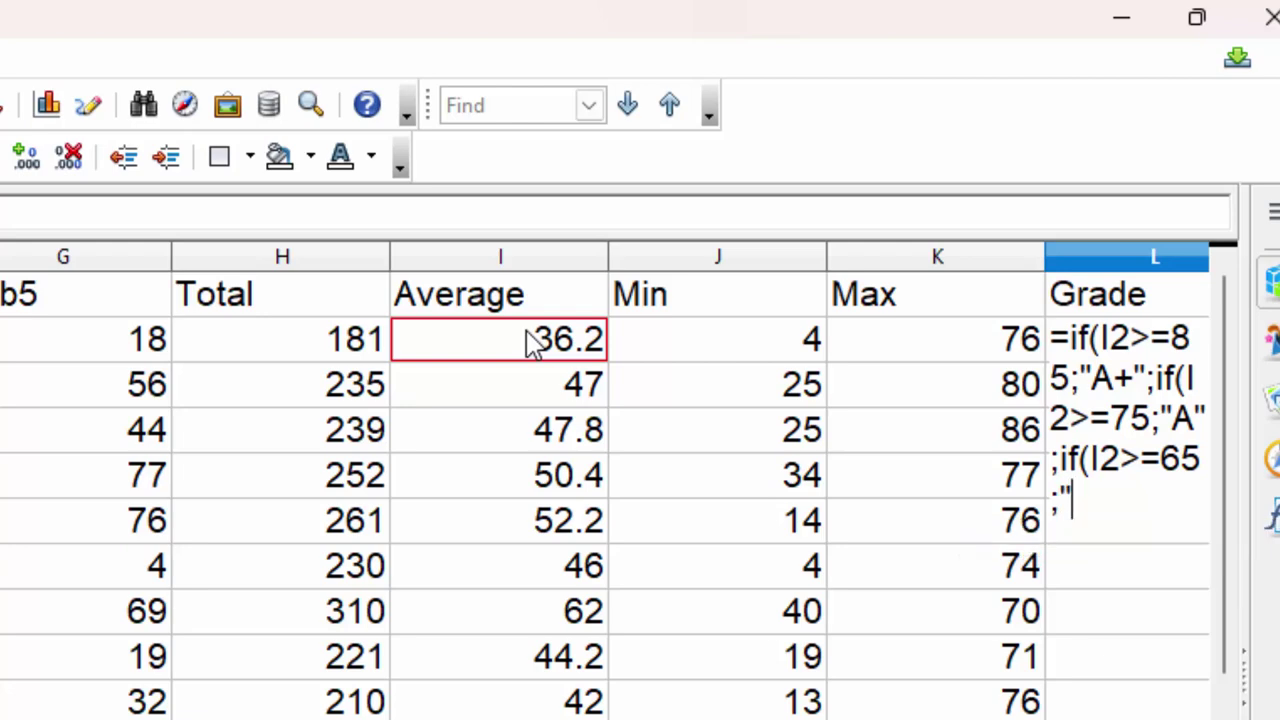
pyautogui.write('B",')
pyautogui.press('BackSpace')
pyautogui.write(';if')
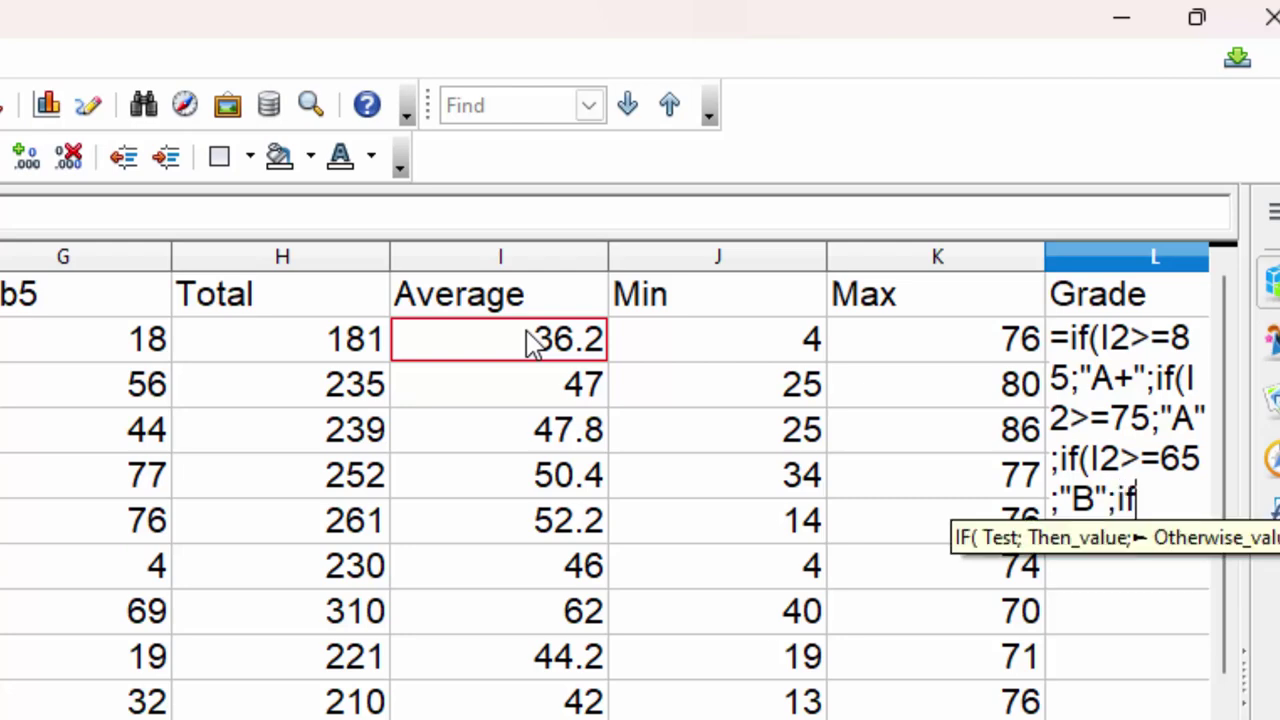
pyautogui.write('(')
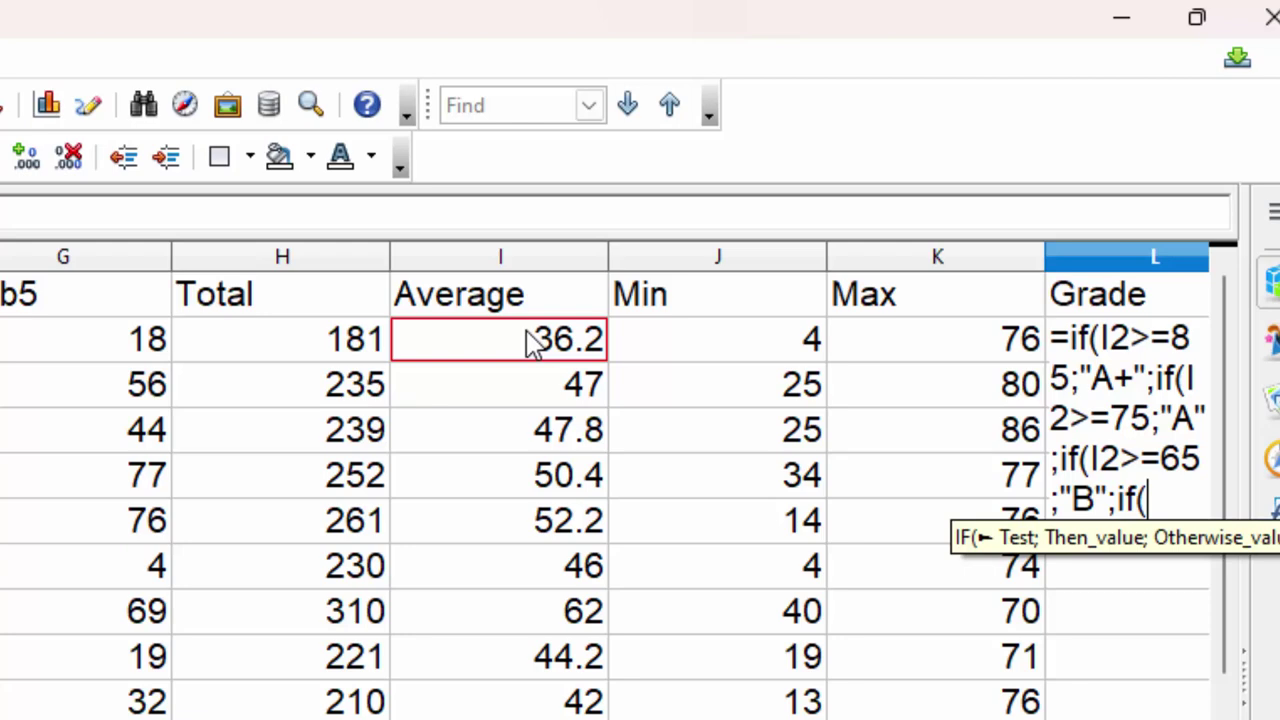
pyautogui.click(552, 347)
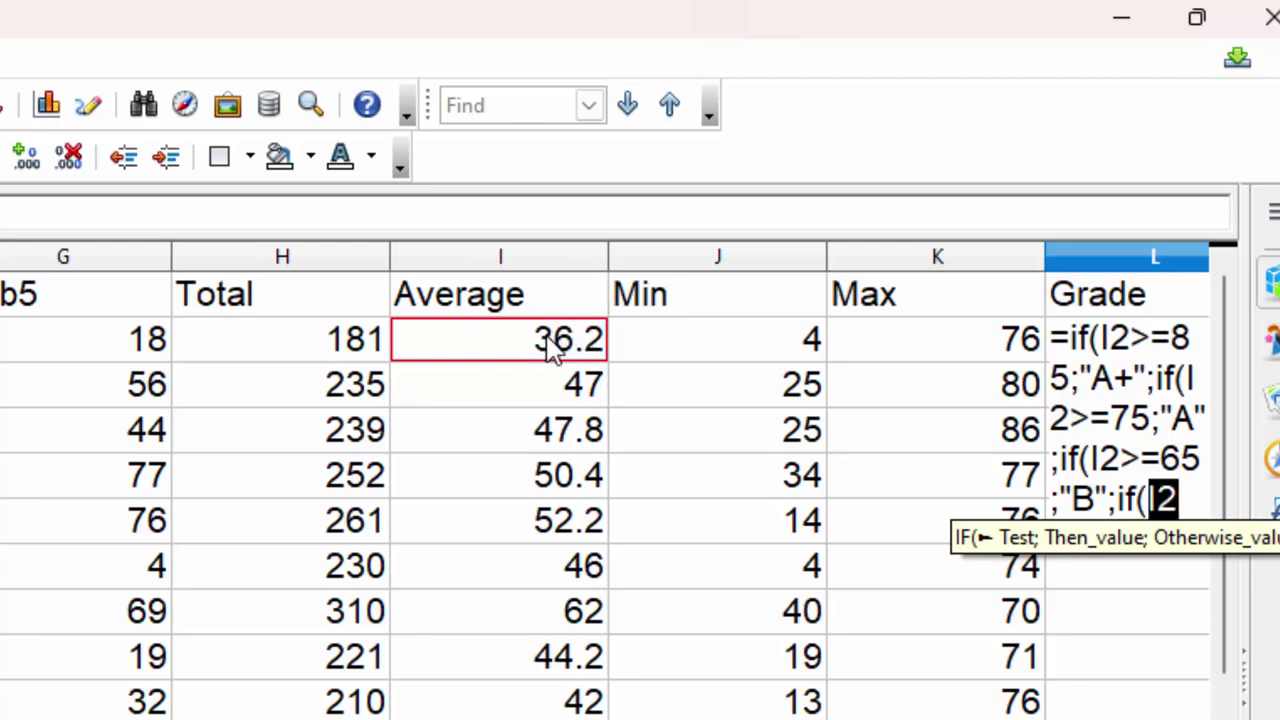
pyautogui.write('>=')
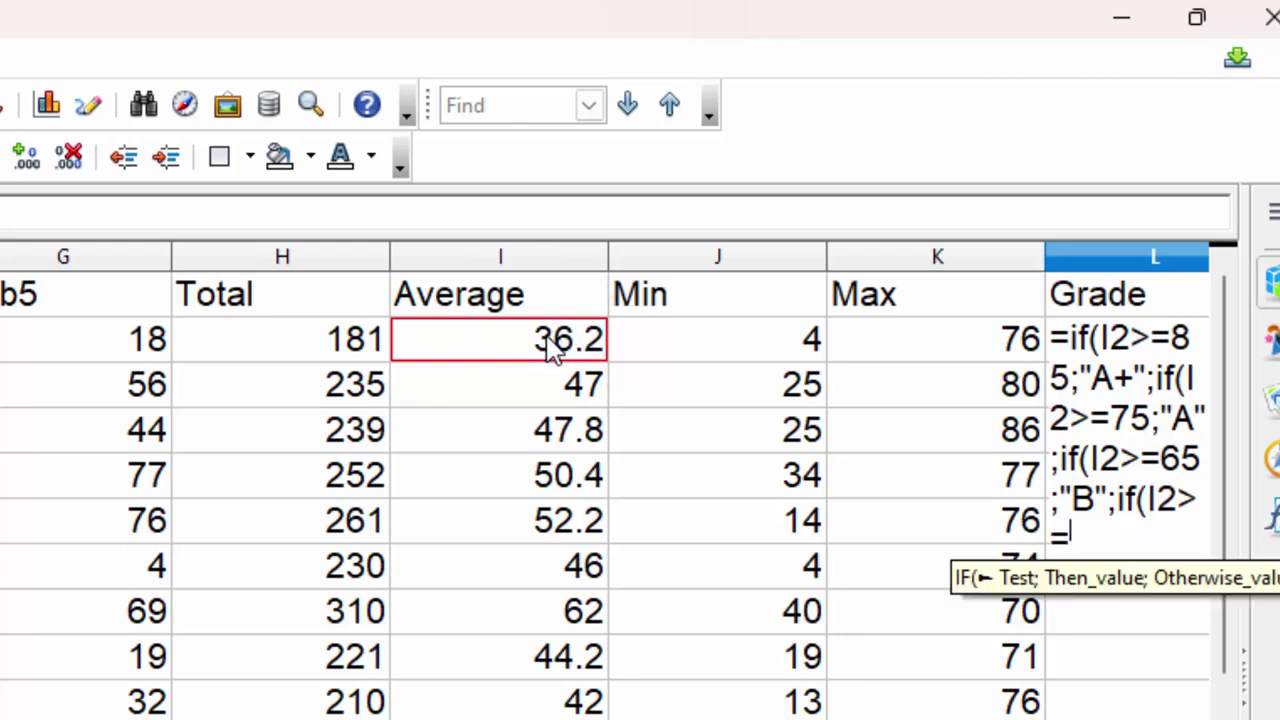
pyautogui.write('55')
pyautogui.write(';')
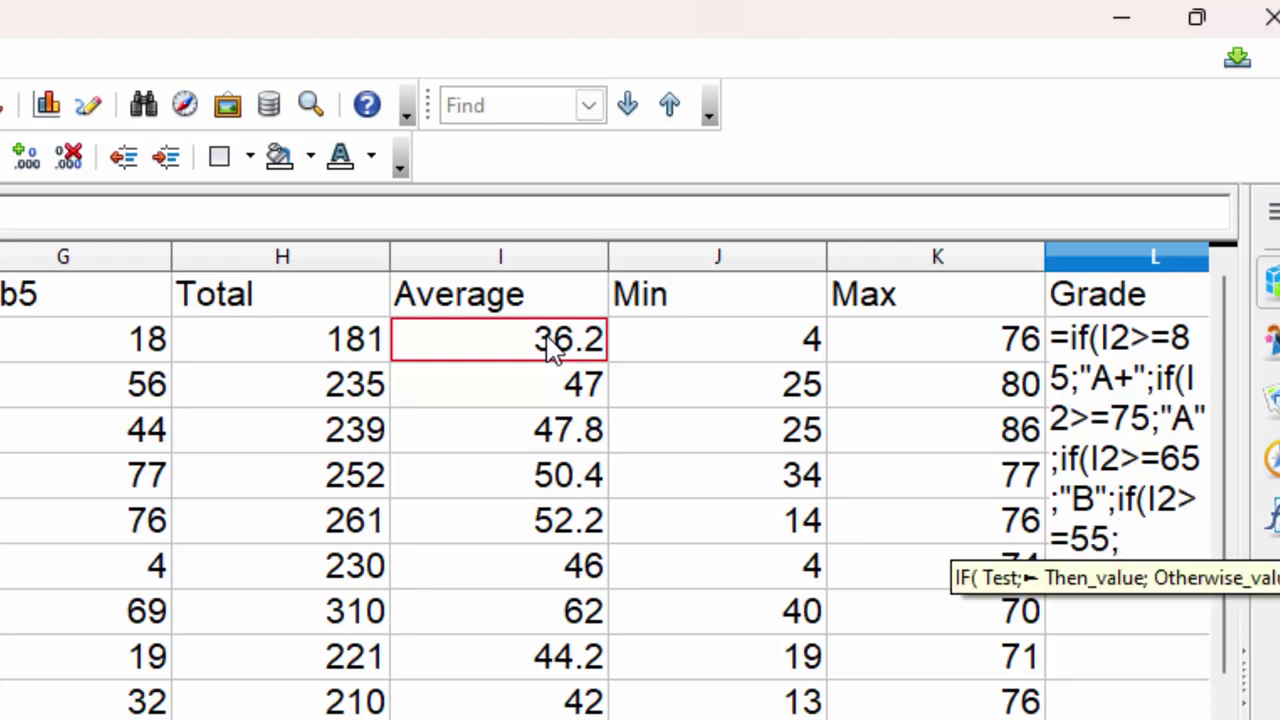
pyautogui.write('"')
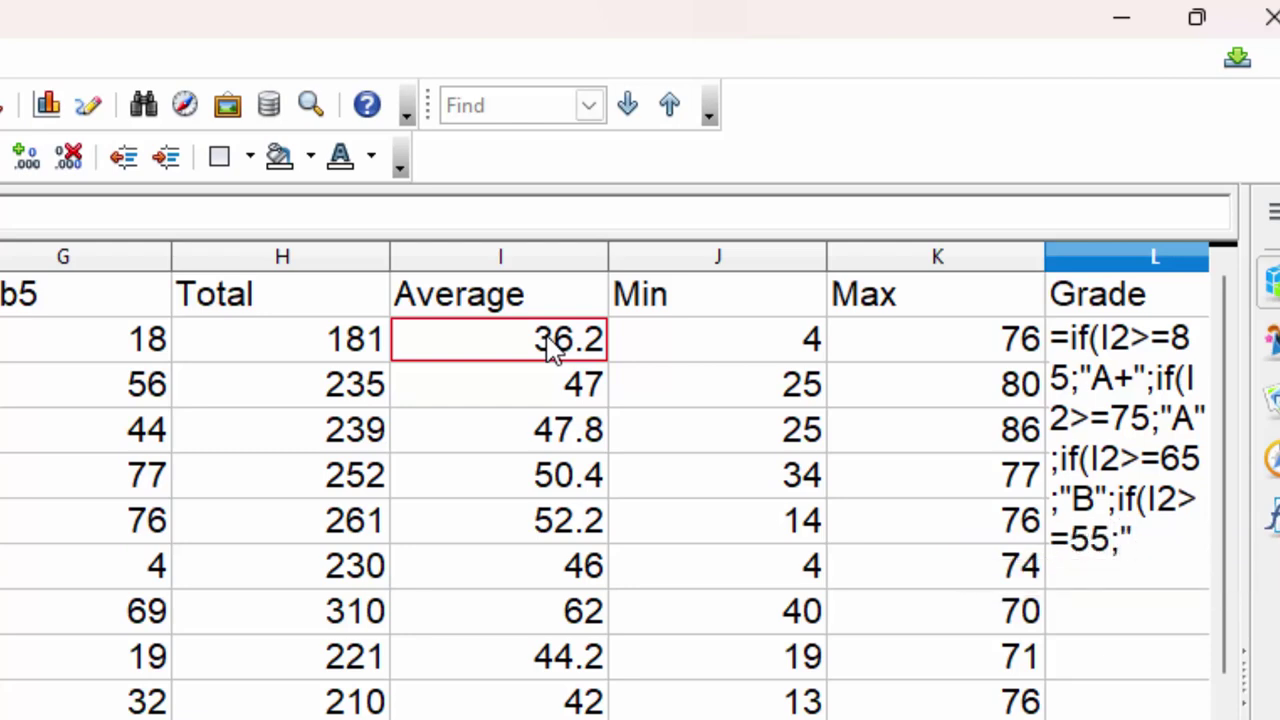
pyautogui.write('C')
pyautogui.write('";')
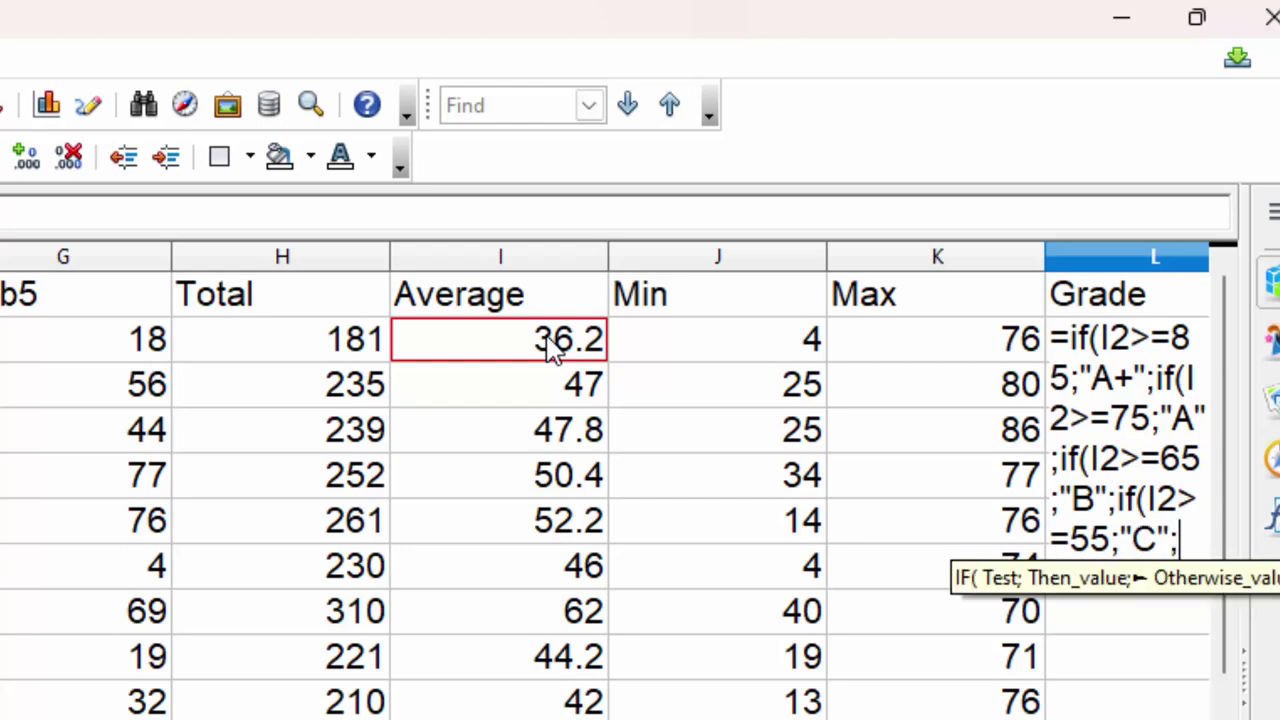
pyautogui.write('if(')
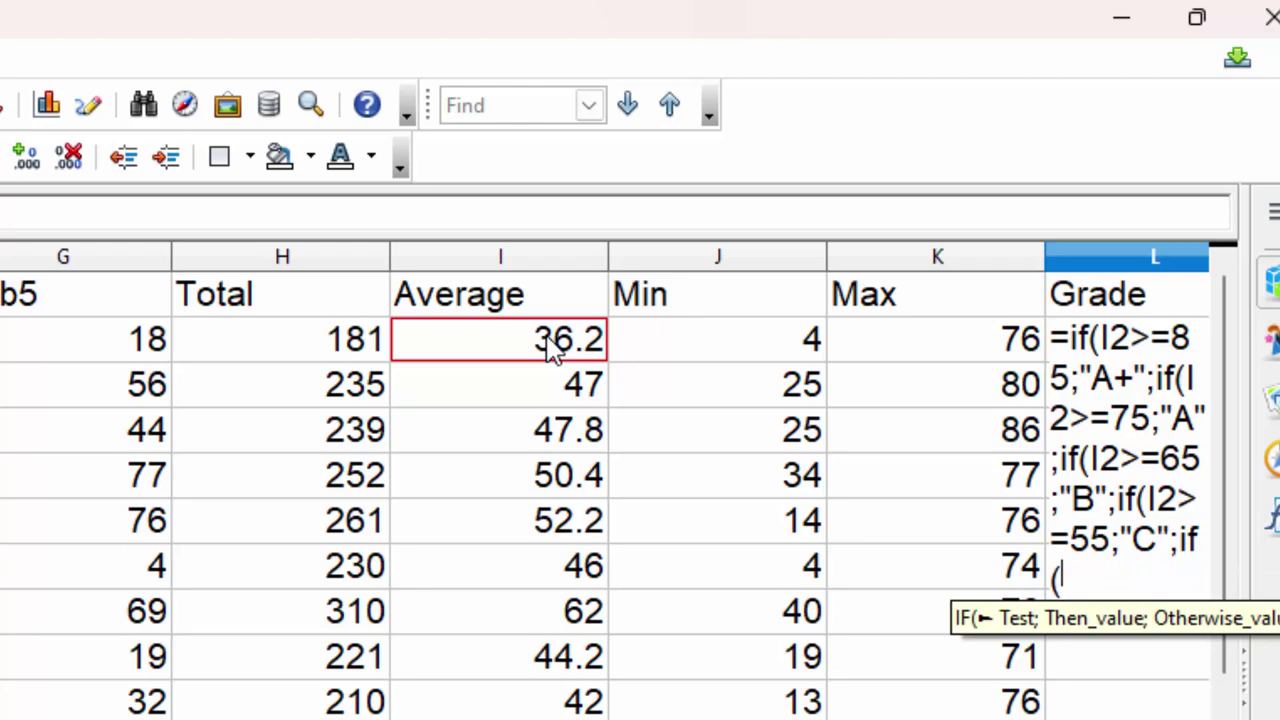
pyautogui.click(528, 350)
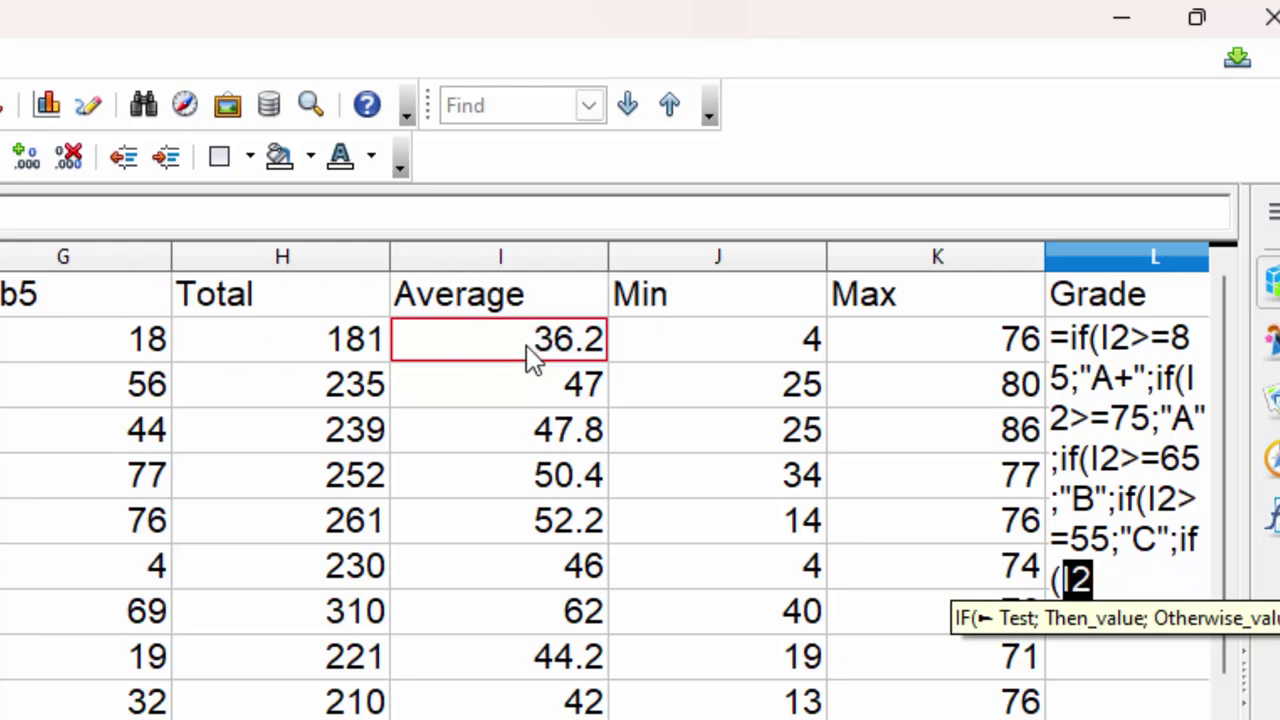
pyautogui.write('>=')
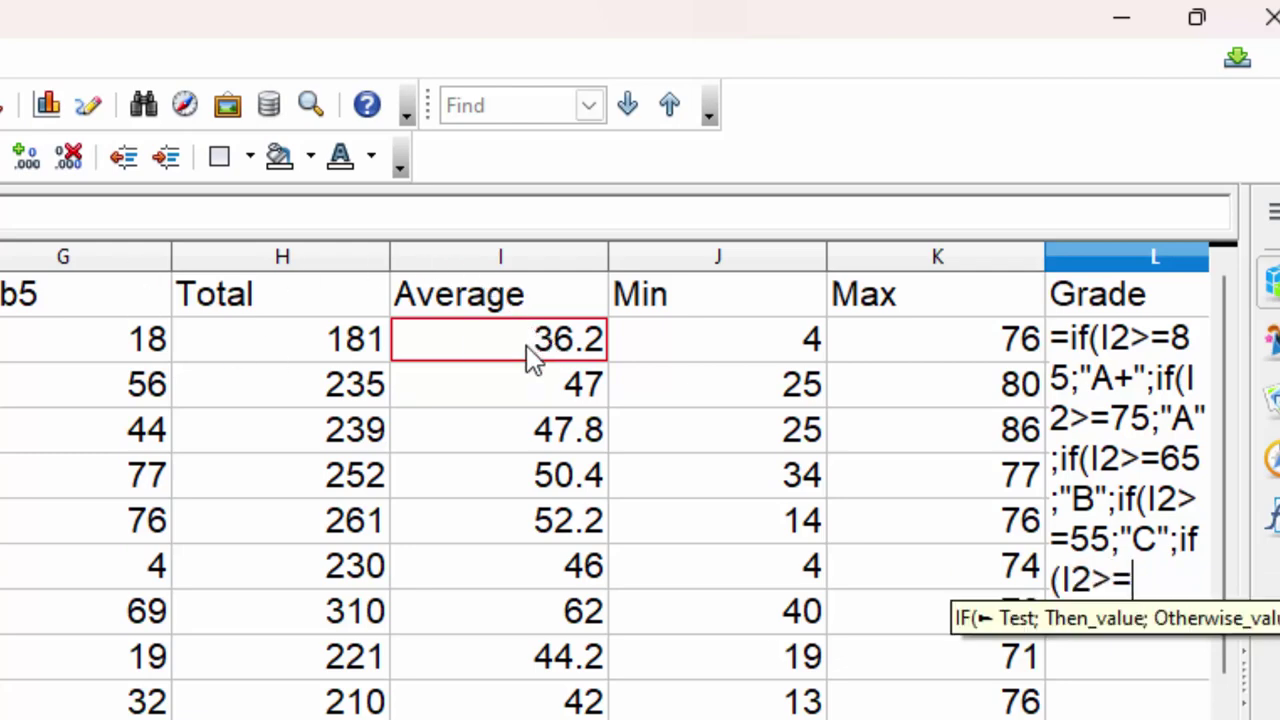
pyautogui.write('50;')
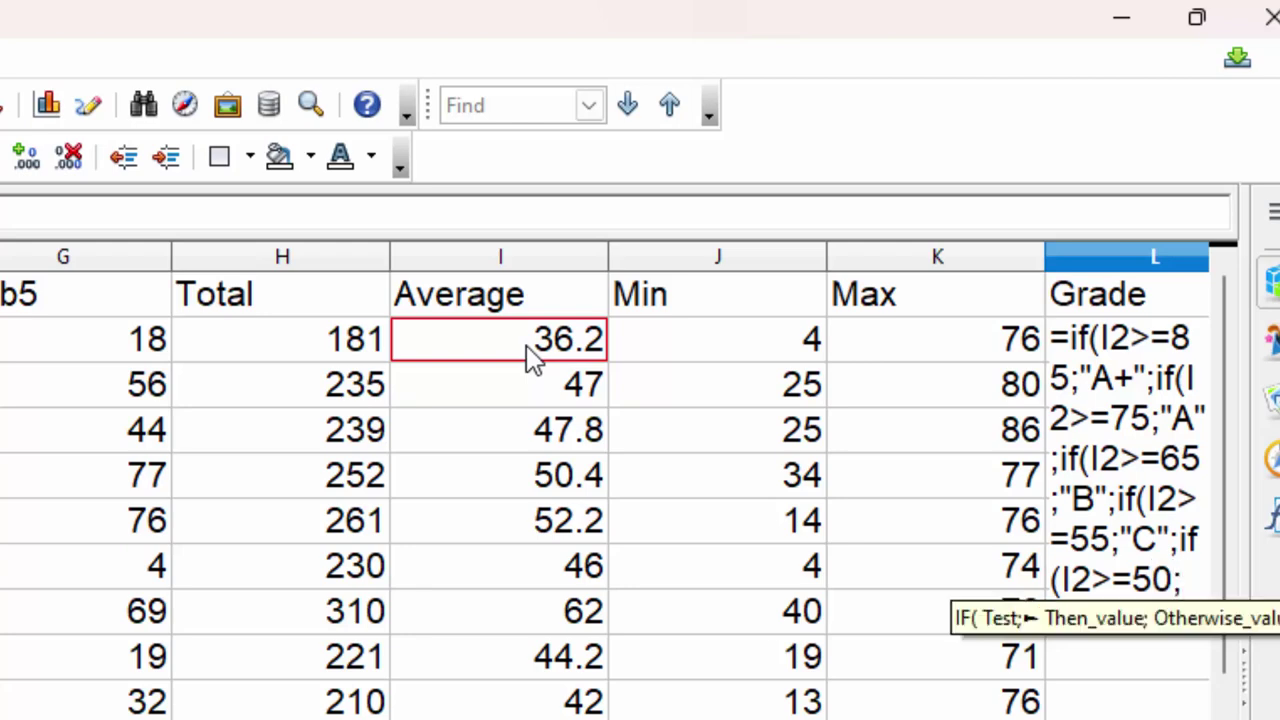
pyautogui.write('"')
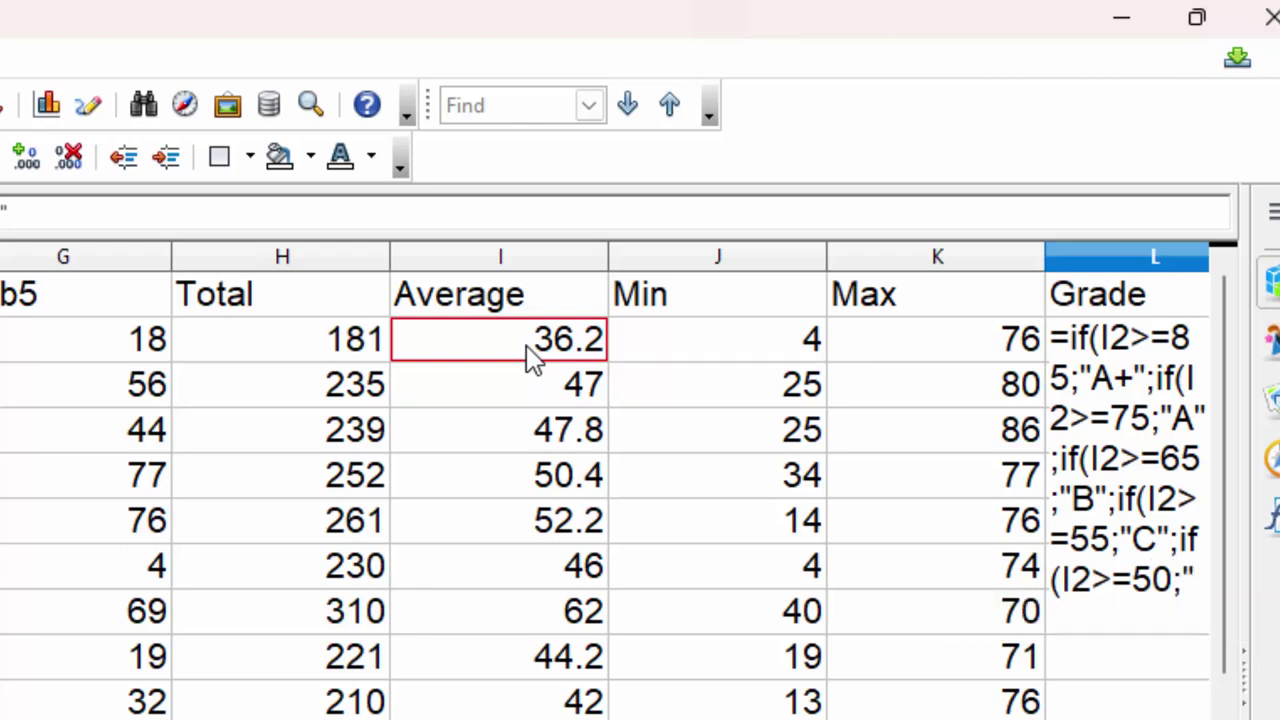
pyautogui.write('D')
pyautogui.write('"')
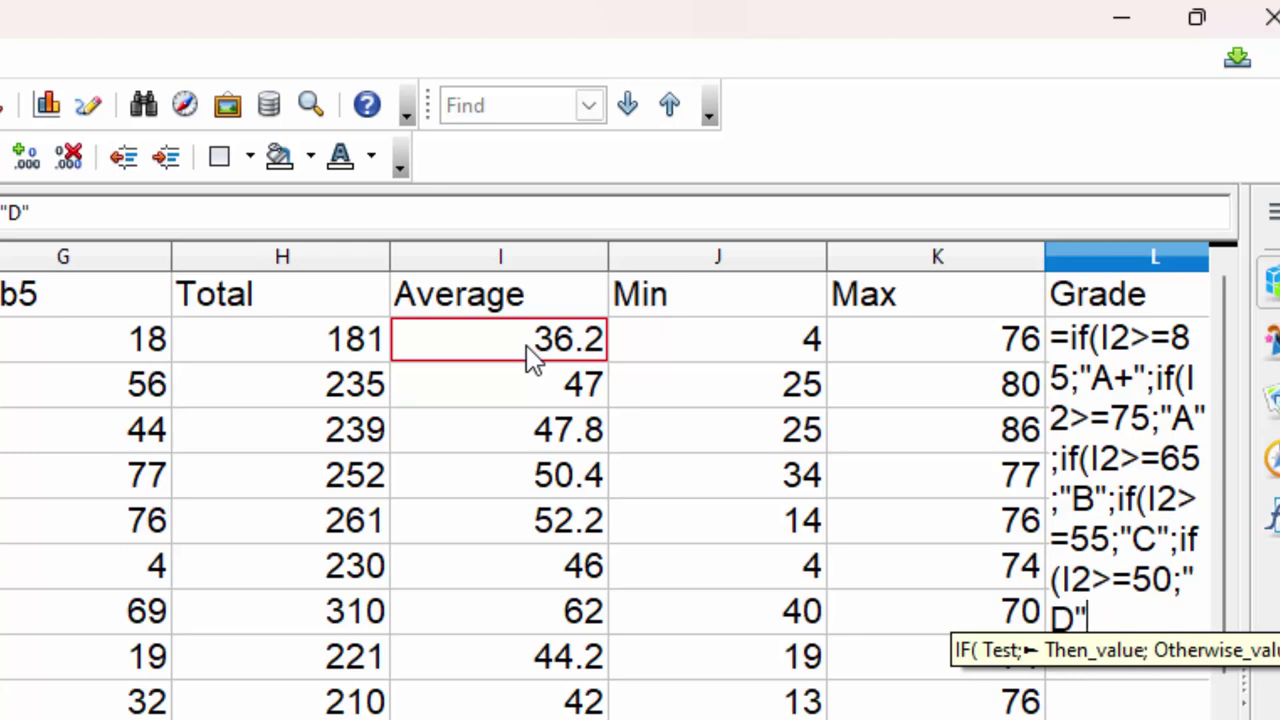
pyautogui.write(';')
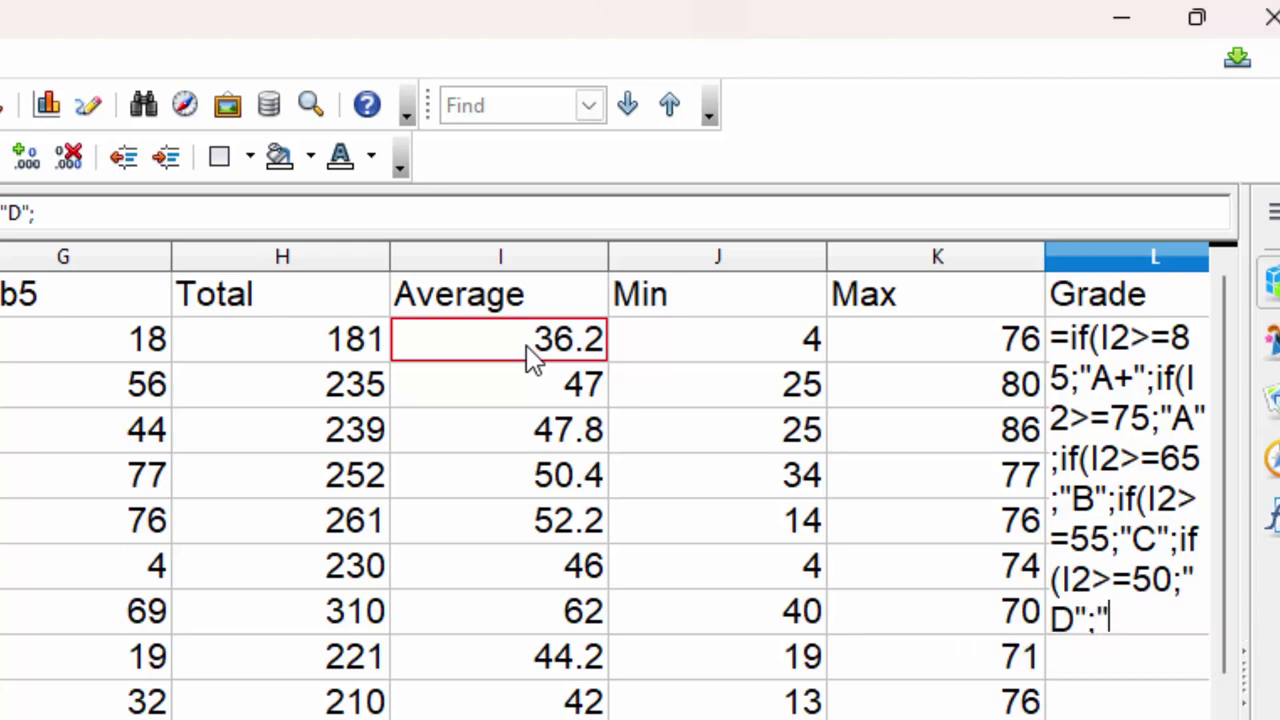
pyautogui.write('"Faile')
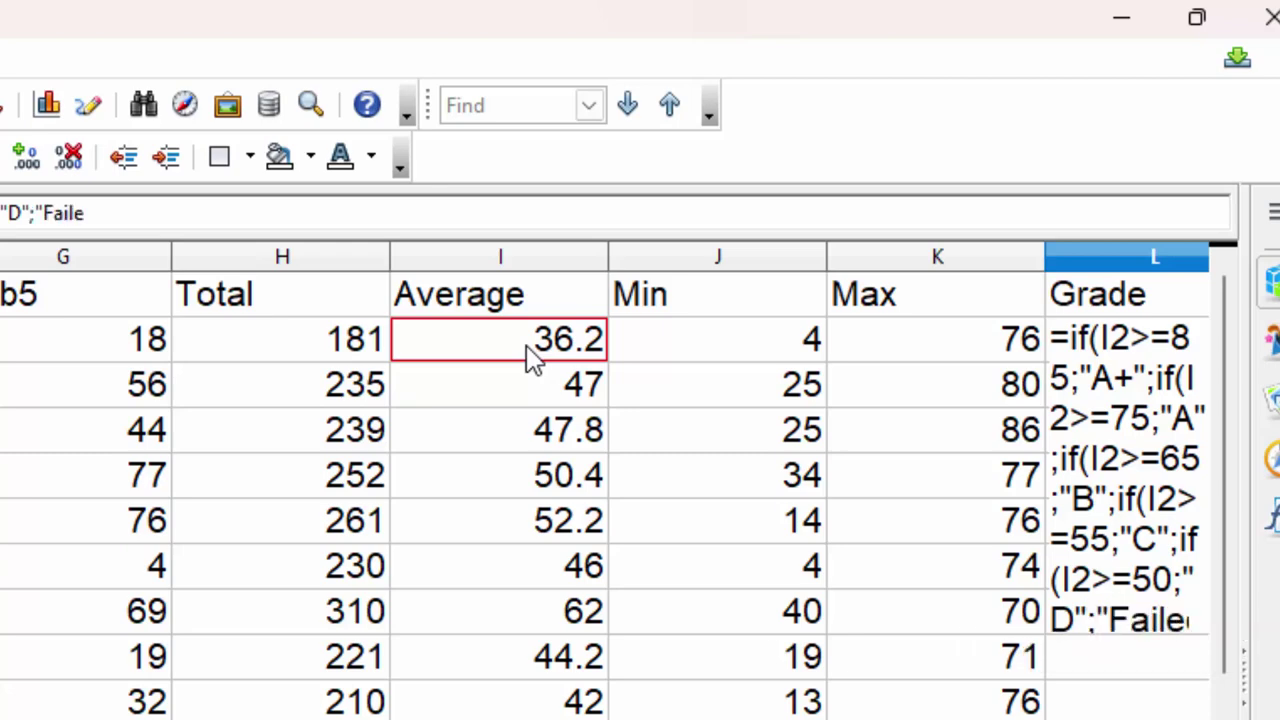
pyautogui.write('d"')
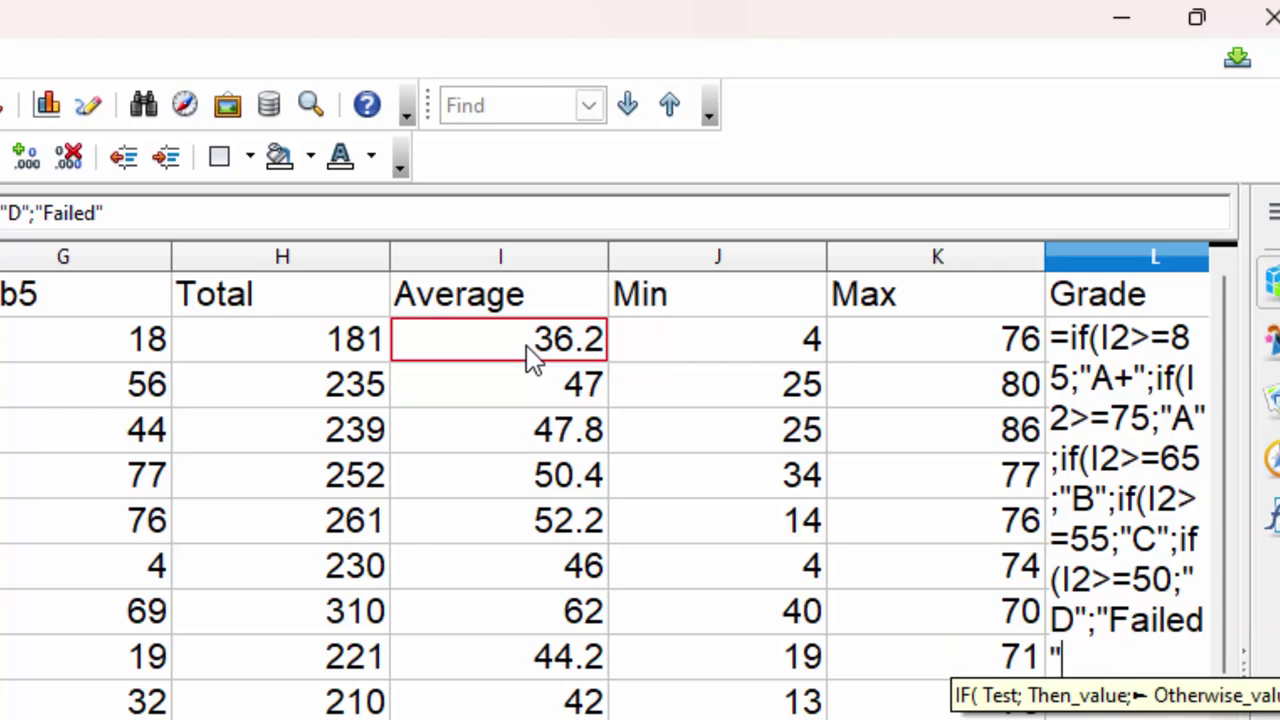
pyautogui.write('))')
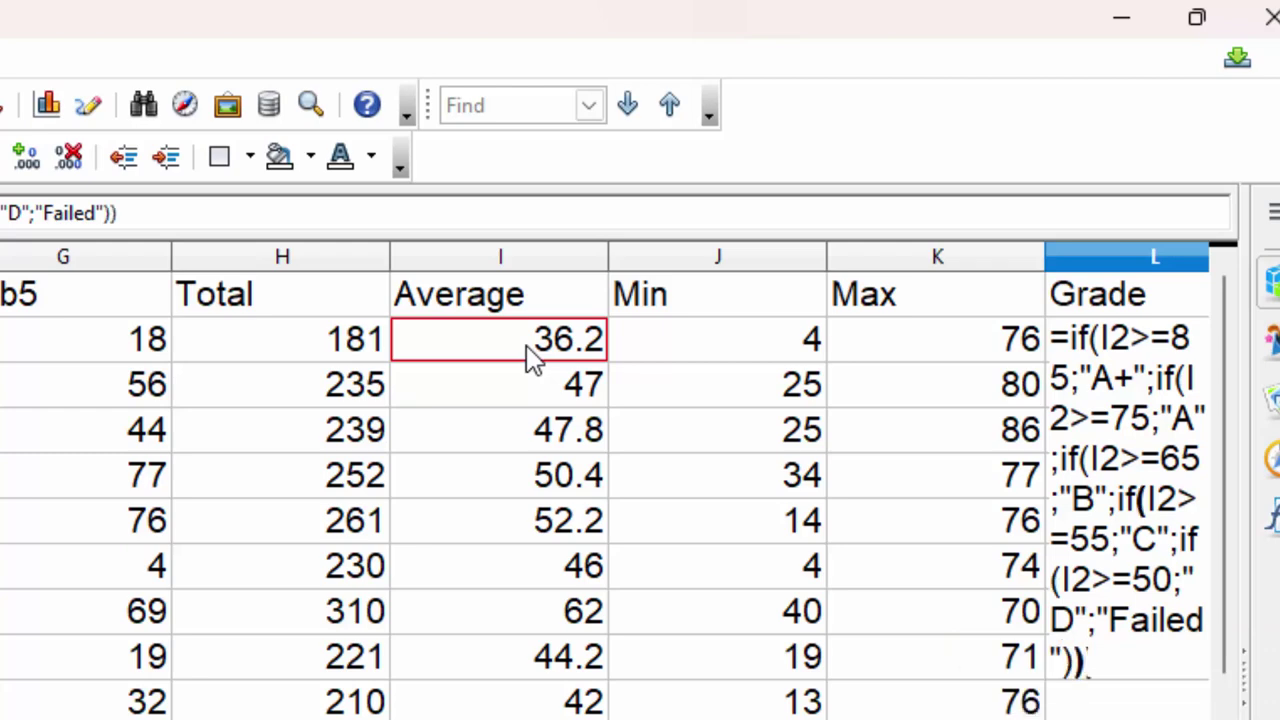
pyautogui.write(')))')
pyautogui.press('Return')
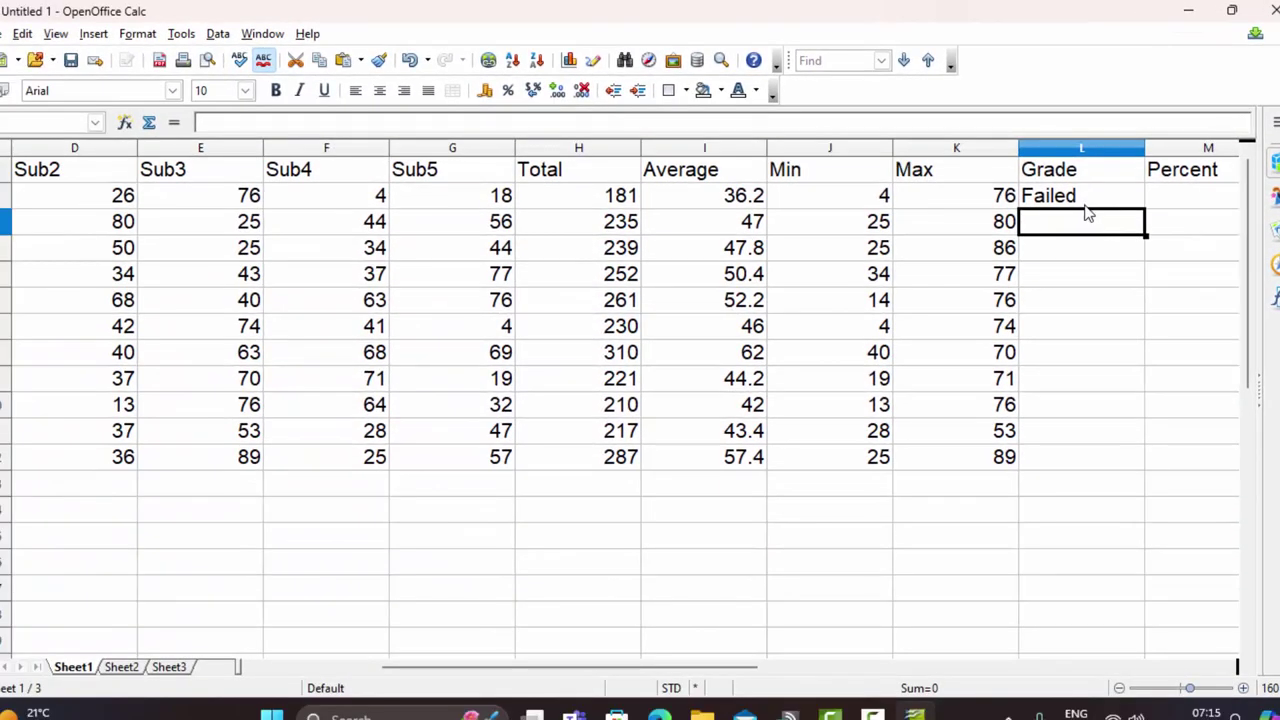
# Copy the grade formula down to L12, then zoom out to show the student names.
pyautogui.press('Up')
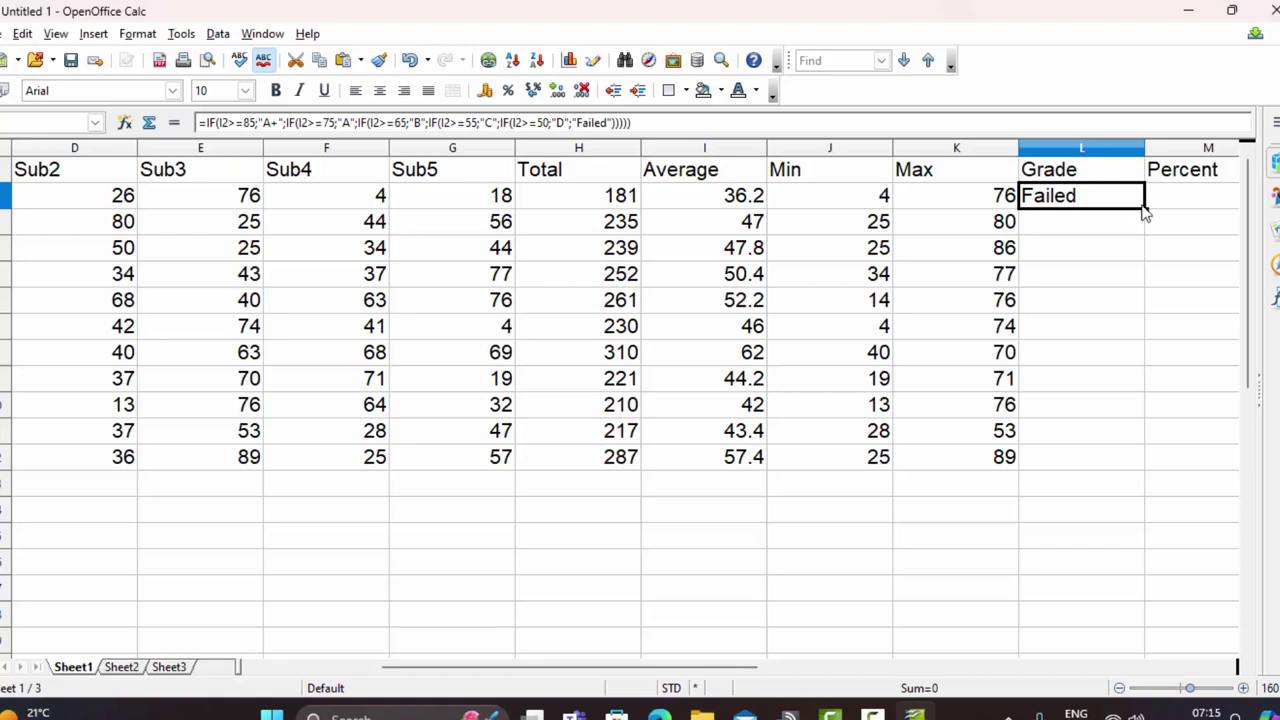
pyautogui.moveTo(1146, 210); pyautogui.dragTo(1146, 468)
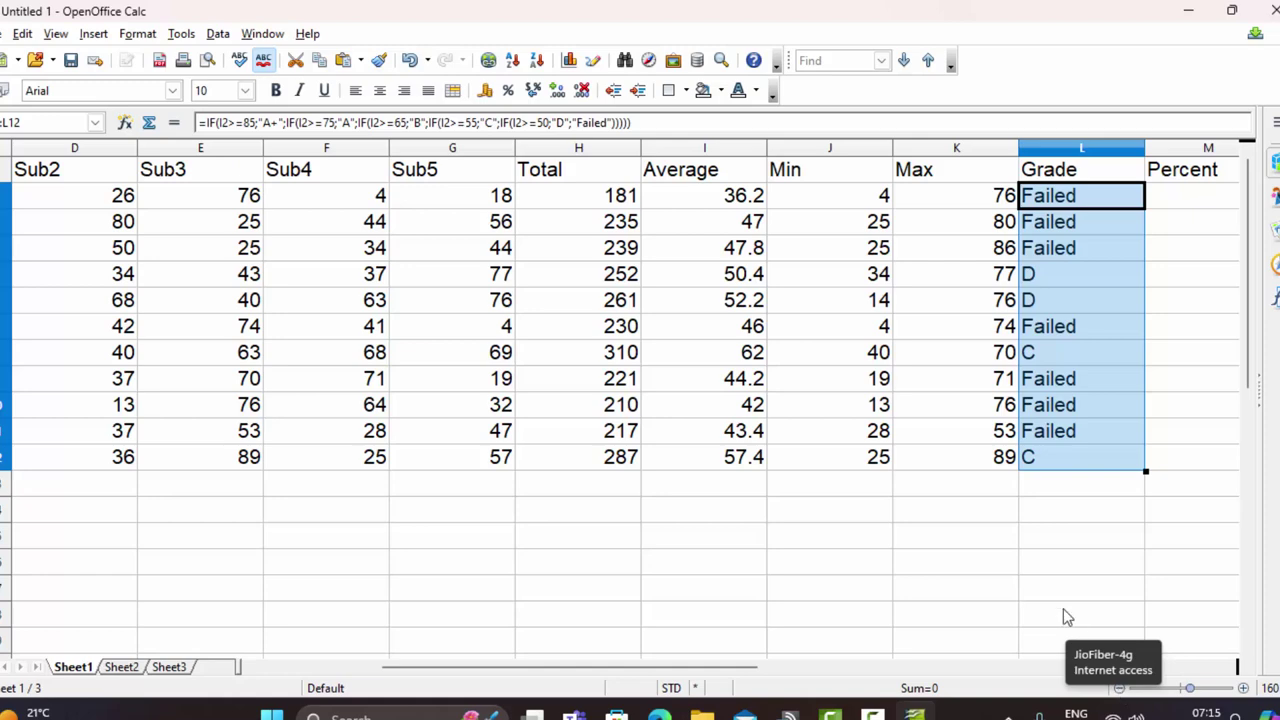
pyautogui.click(1028, 566)
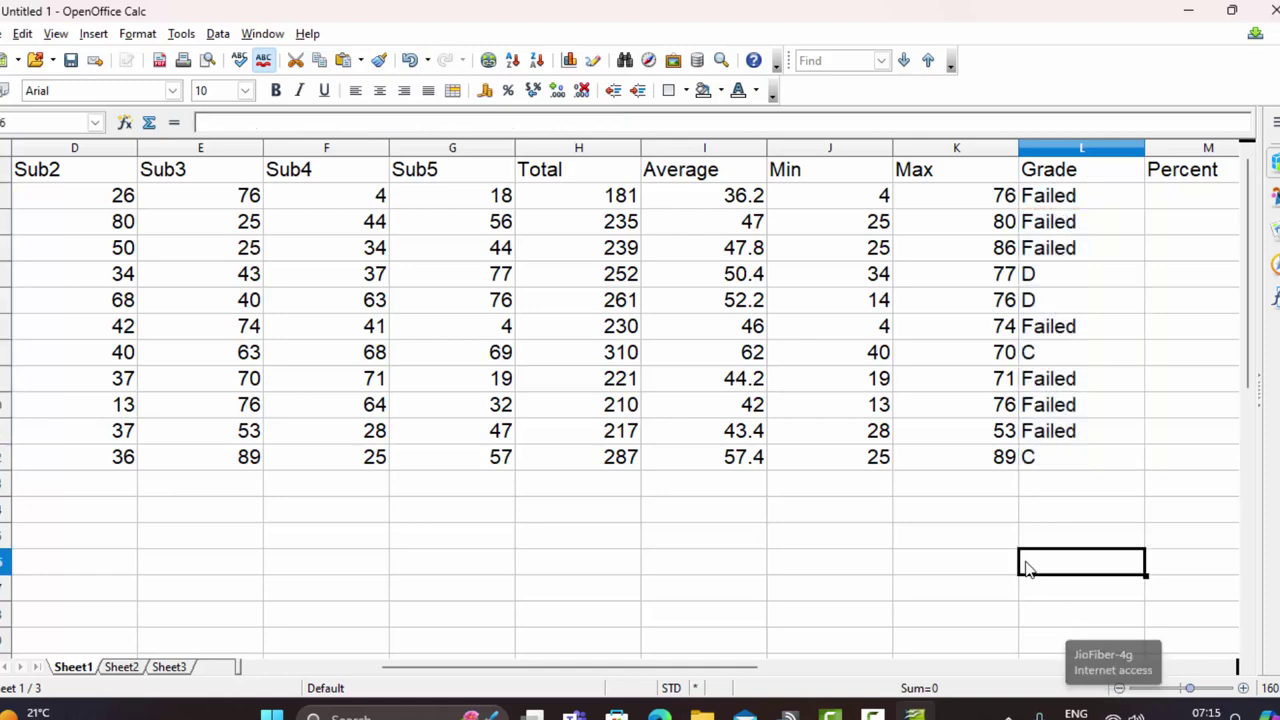
pyautogui.click(1119, 688)
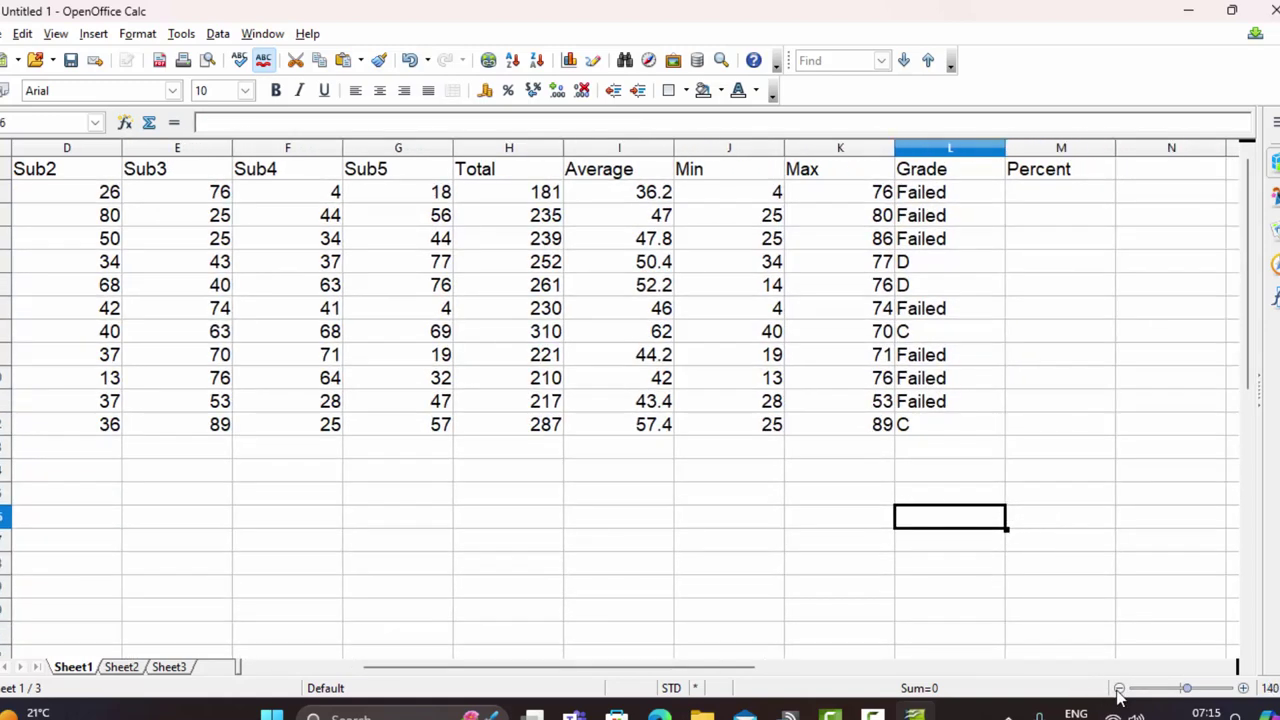
pyautogui.moveTo(740, 668)
pyautogui.mouseDown()
pyautogui.moveTo(709, 668)
pyautogui.moveTo(848, 660)
pyautogui.mouseUp()
# Enter =H2*100/500 in M2 and fill it down the Percent column to M12.
pyautogui.click(958, 205)
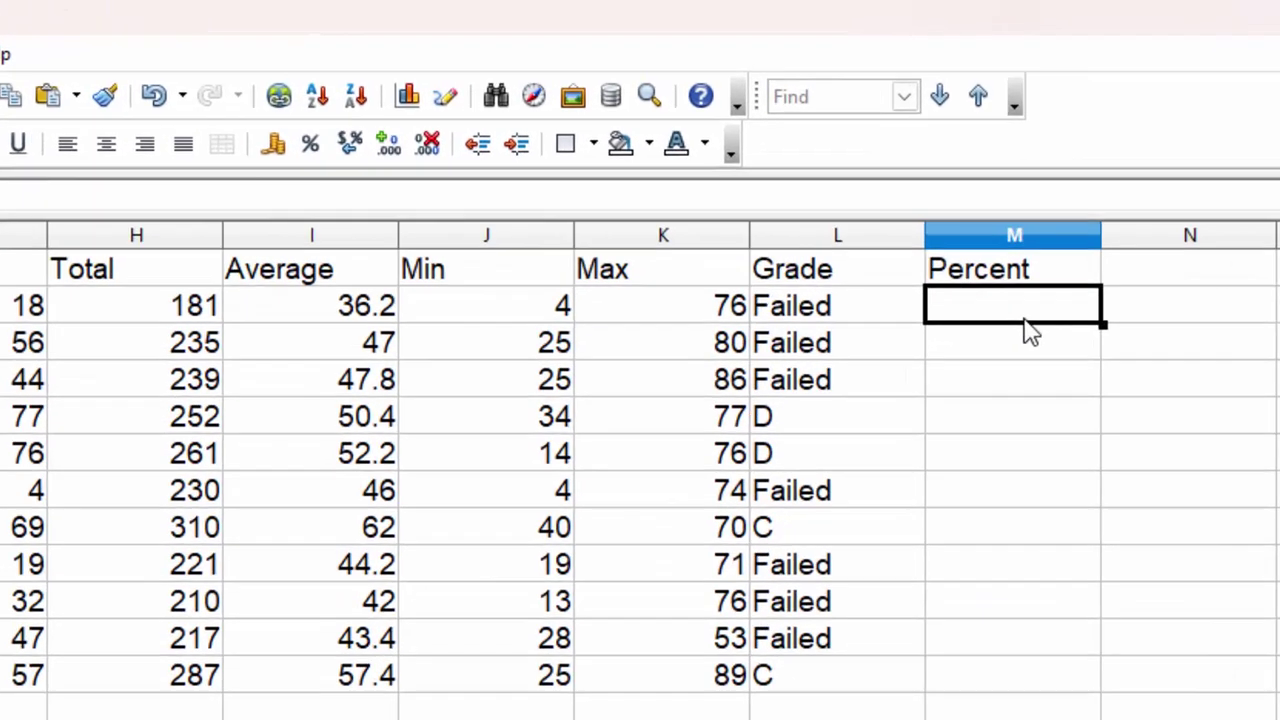
pyautogui.write('=')
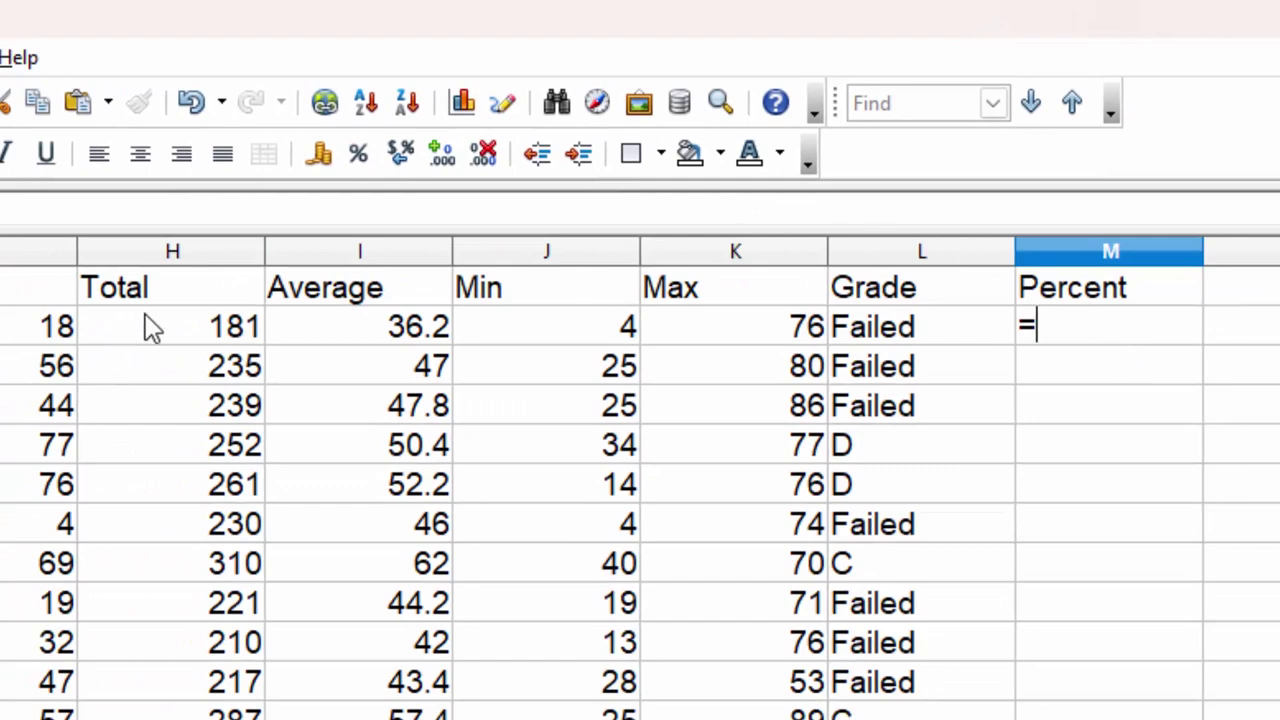
pyautogui.click(150, 326)
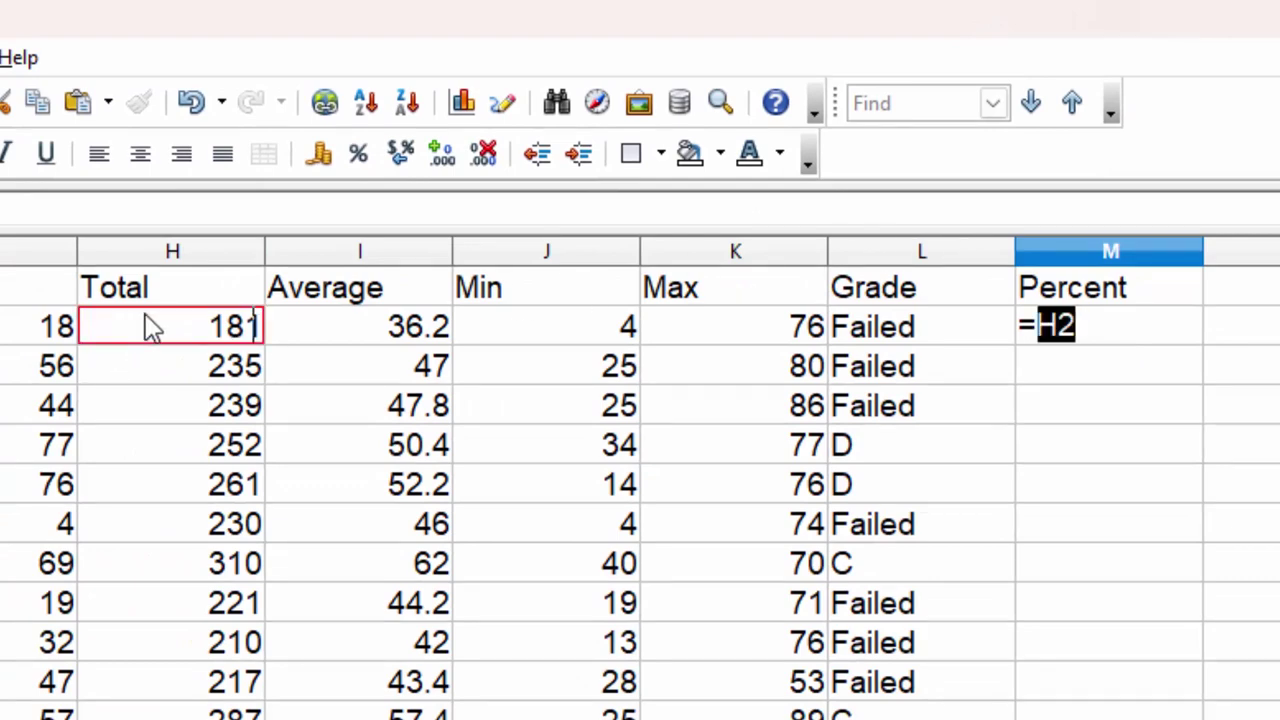
pyautogui.write('*1')
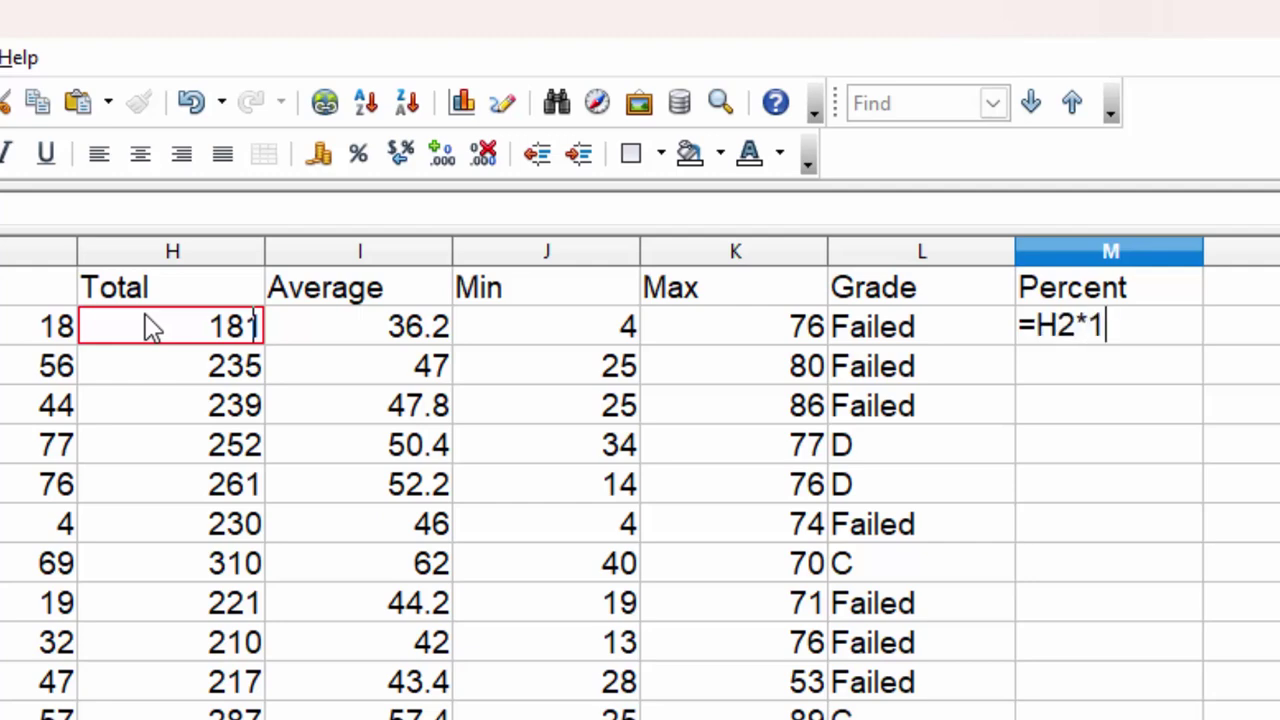
pyautogui.write('00/50')
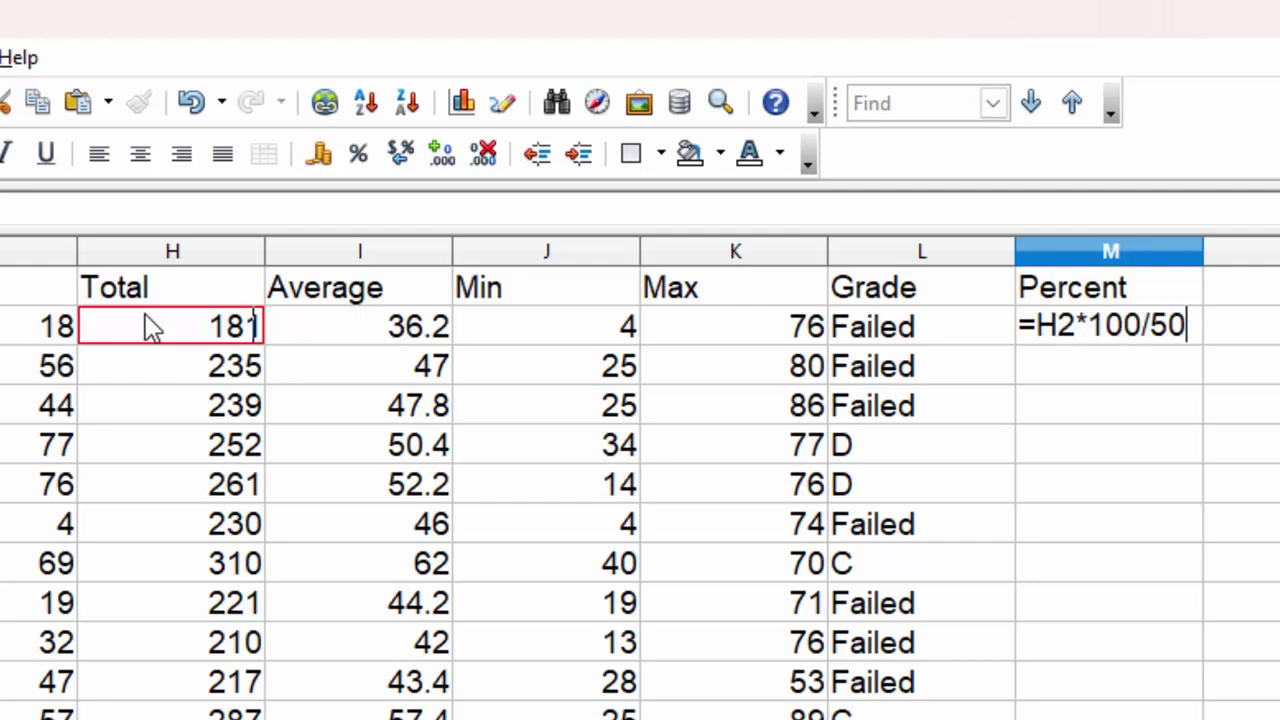
pyautogui.write('0')
pyautogui.press('Return')
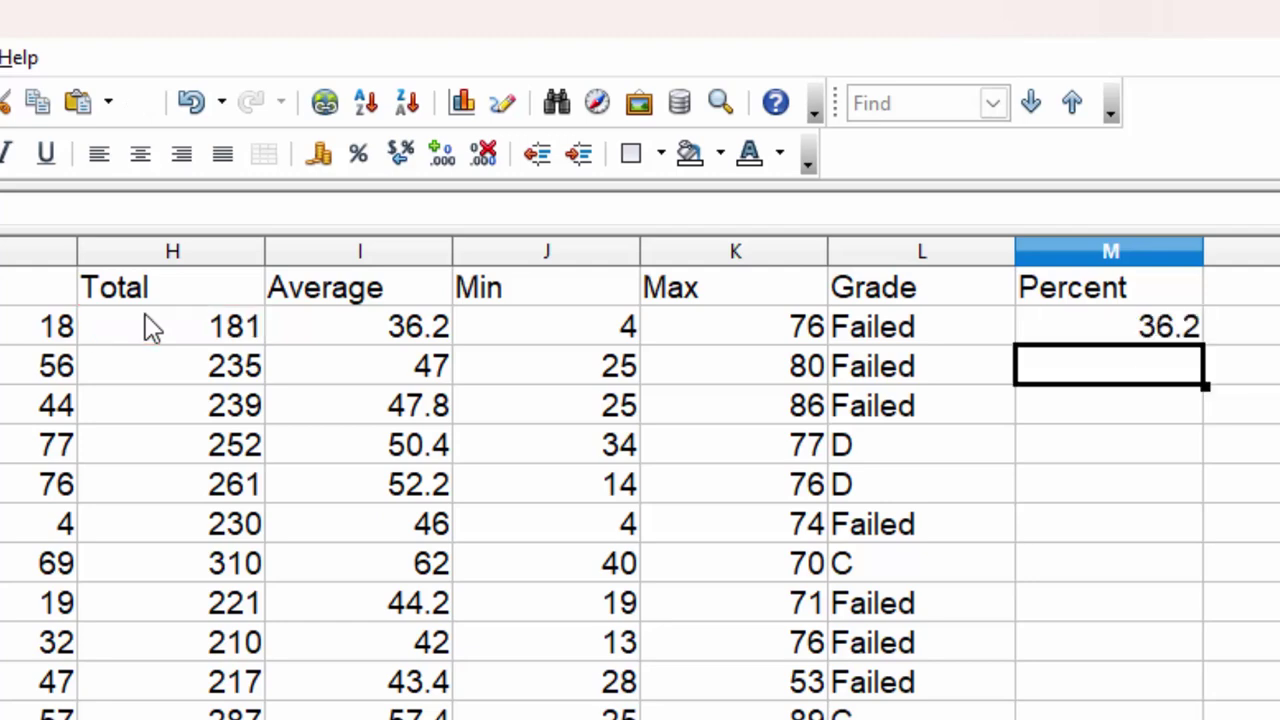
pyautogui.click(1083, 330)
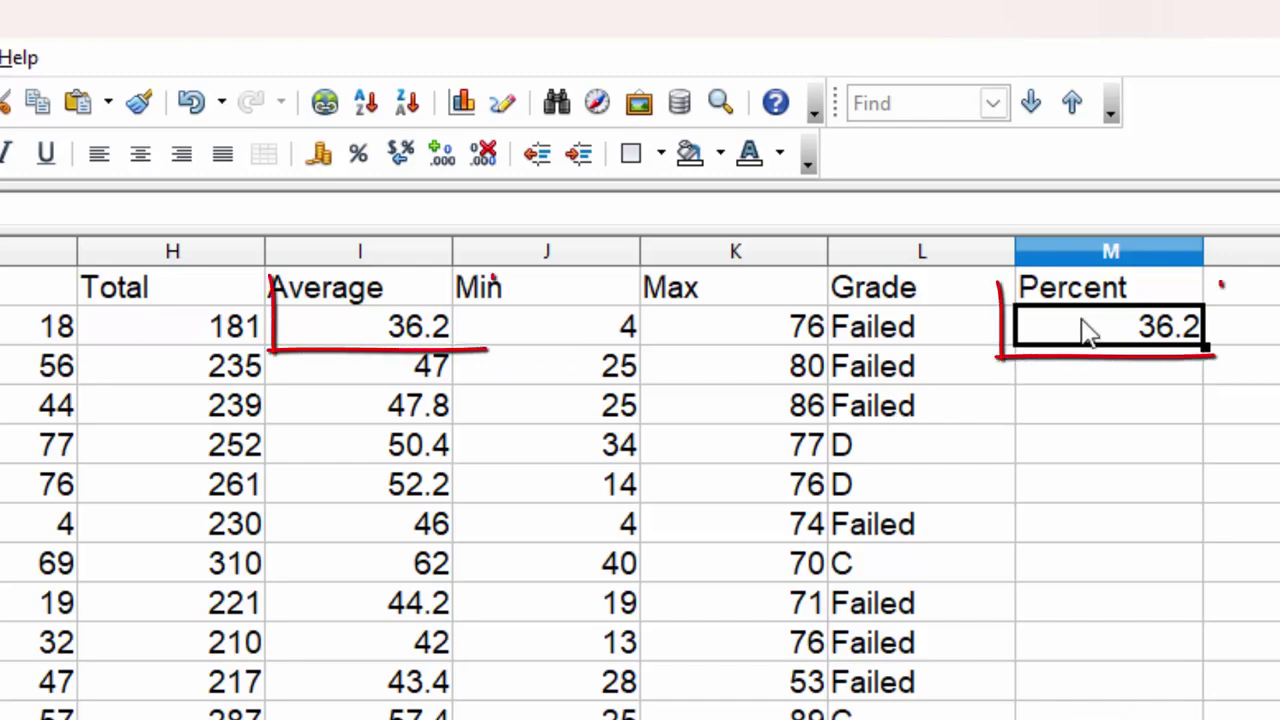
pyautogui.doubleClick(1207, 350)
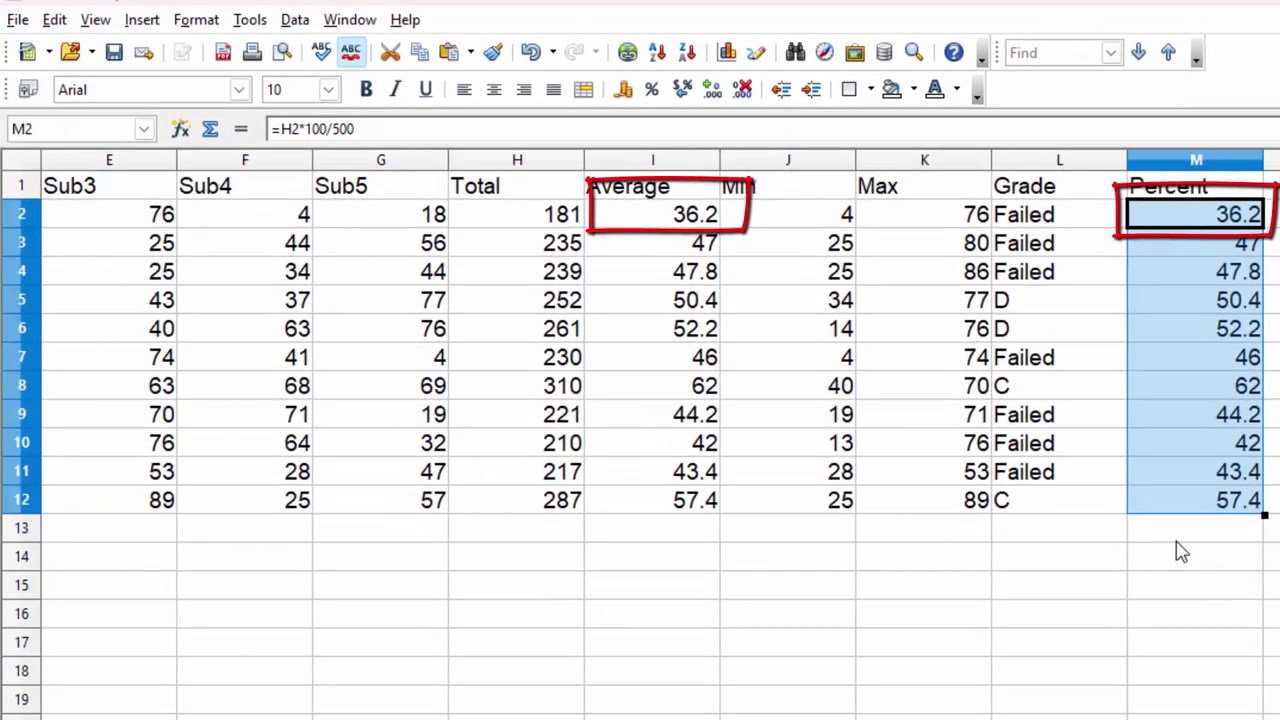
pyautogui.click(1190, 574)
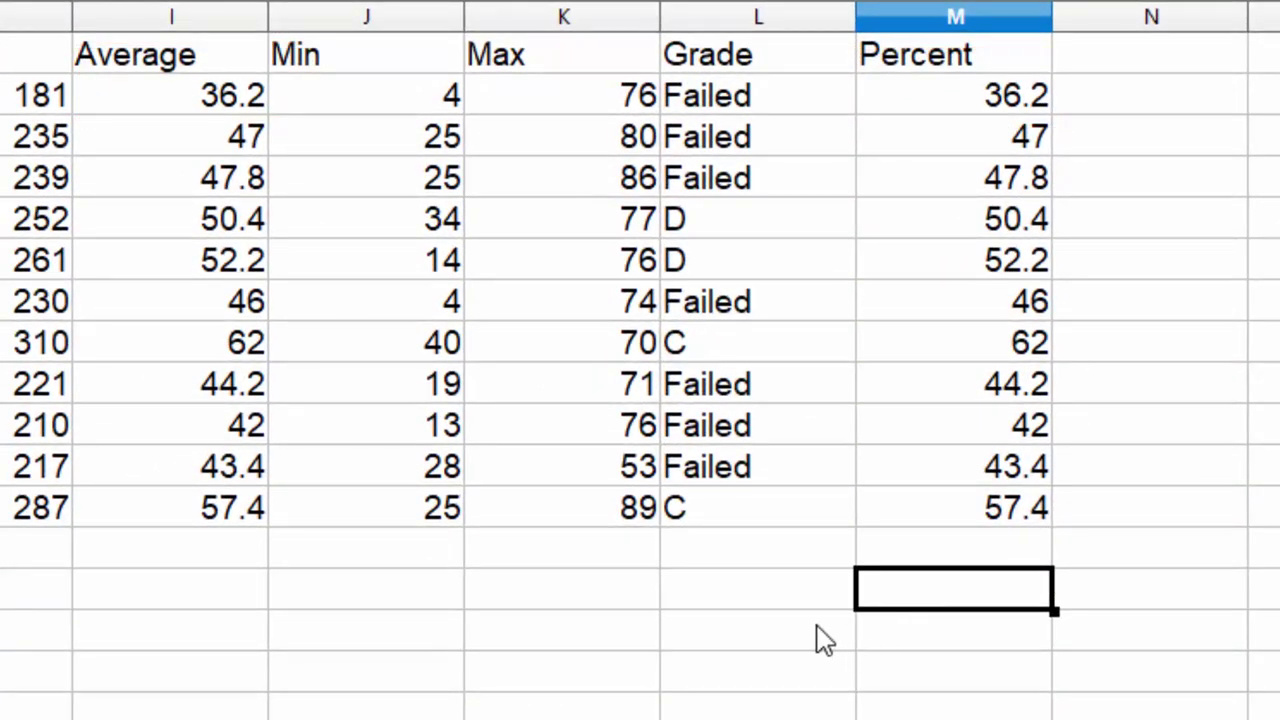
# Enter =COUNT(M2:M12) below the Percent column, returning 11.
pyautogui.write('=c')
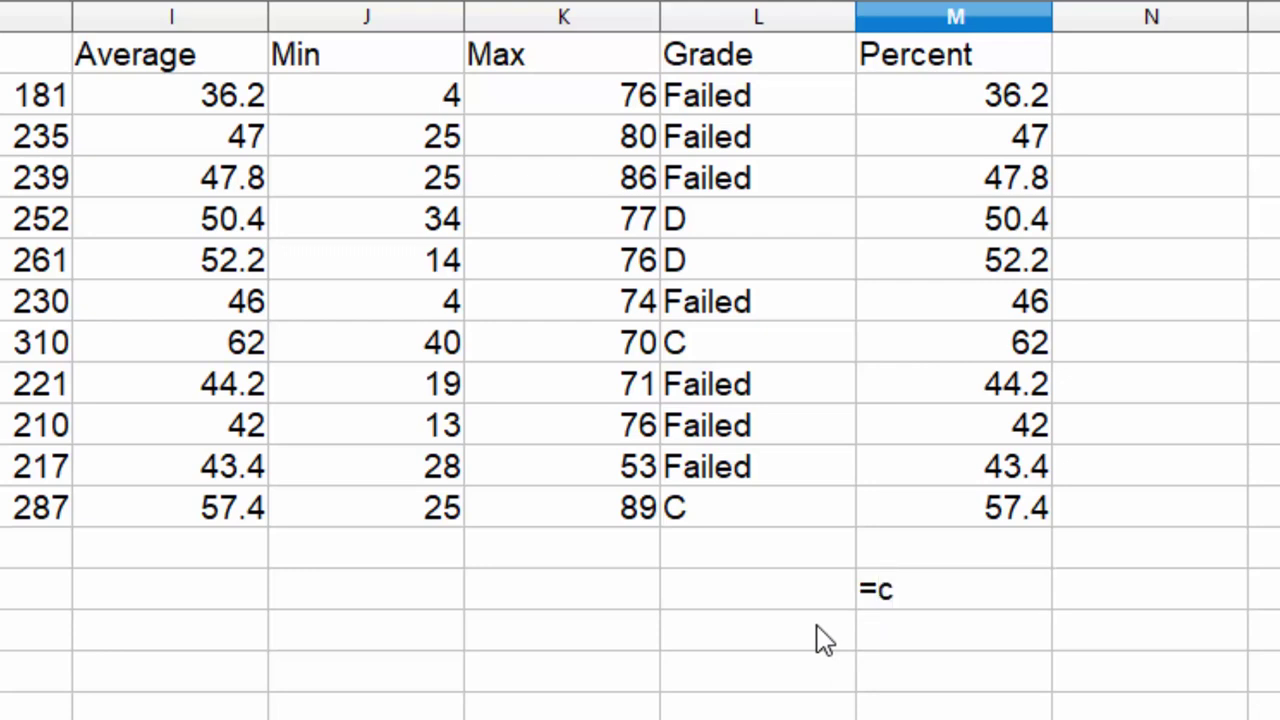
pyautogui.write('ount(')
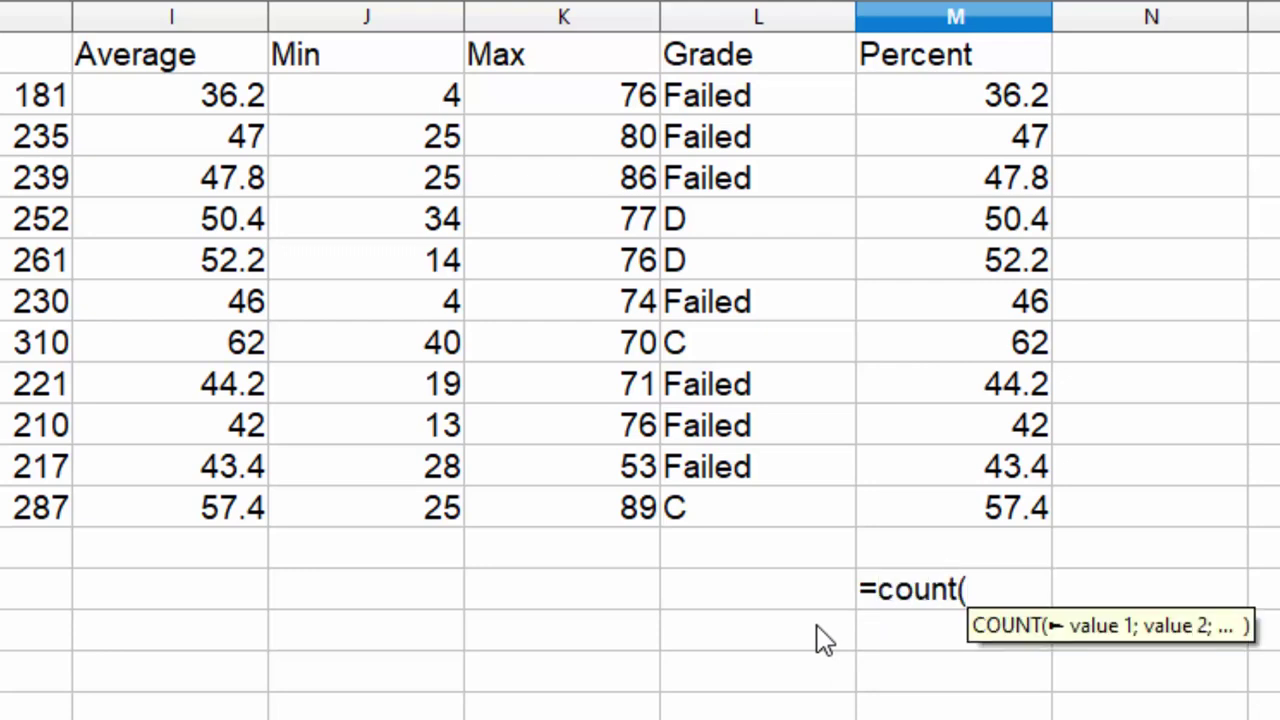
pyautogui.click(958, 92)
pyautogui.moveTo(958, 92); pyautogui.dragTo(978, 510)
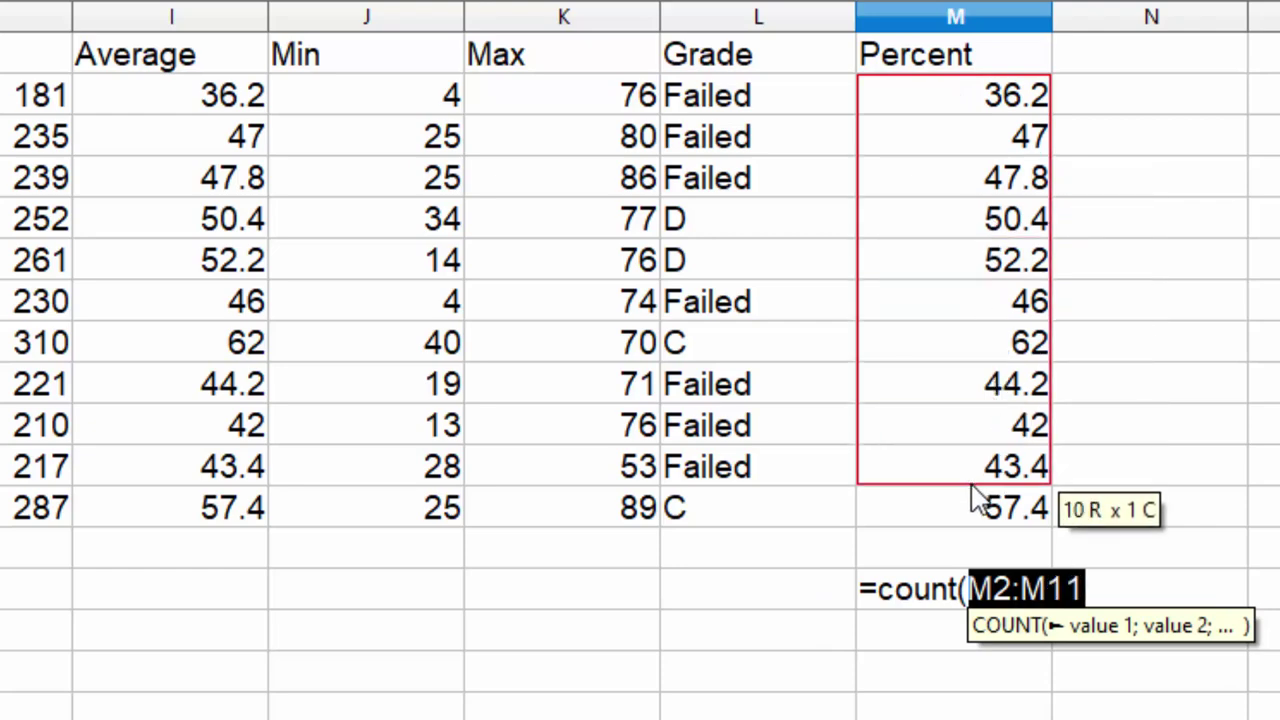
pyautogui.write(')')
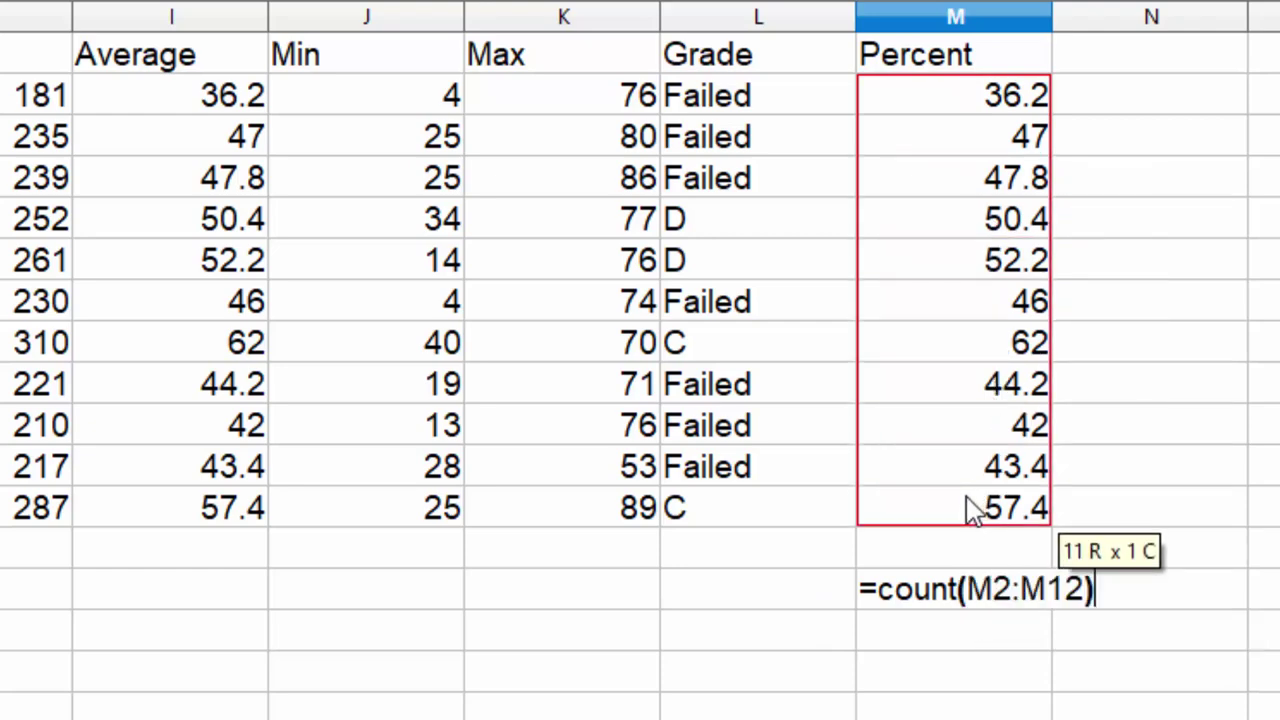
pyautogui.press('Return')
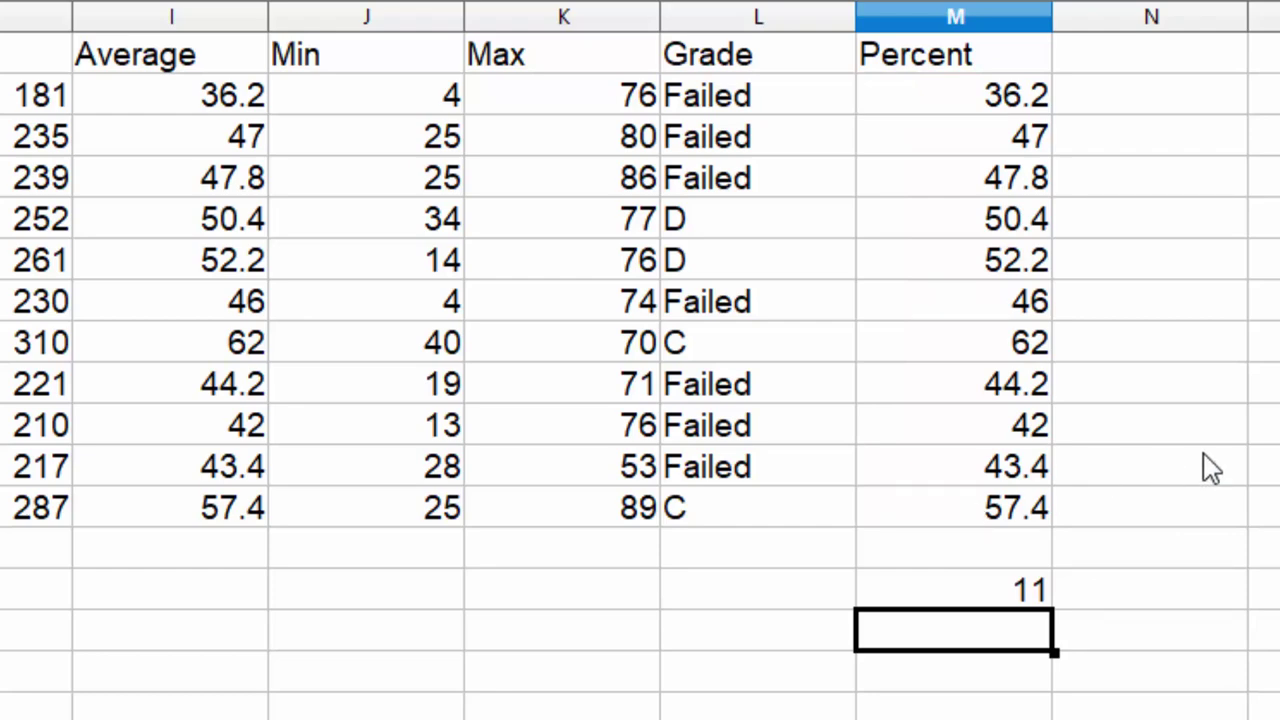
# Enter =COUNT(L2:L12) in L14, which returns 0 for the text grades.
pyautogui.click(708, 594)
pyautogui.write('=co')
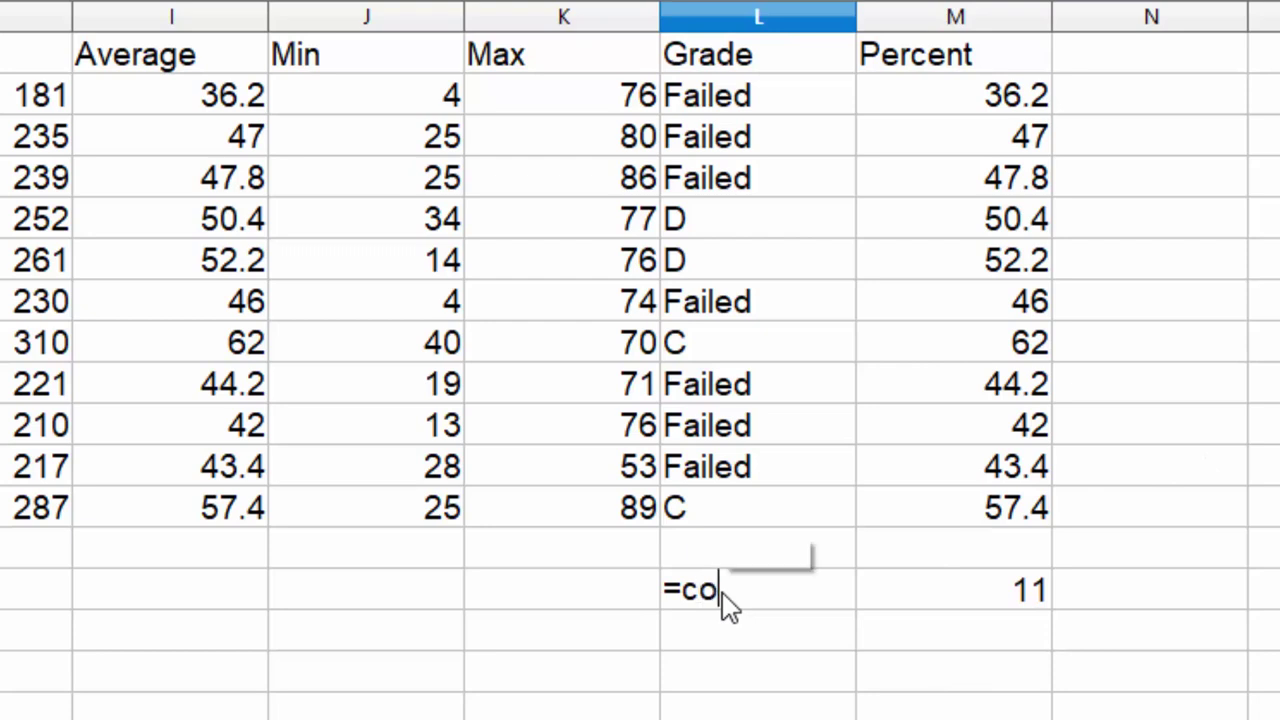
pyautogui.write('unt(')
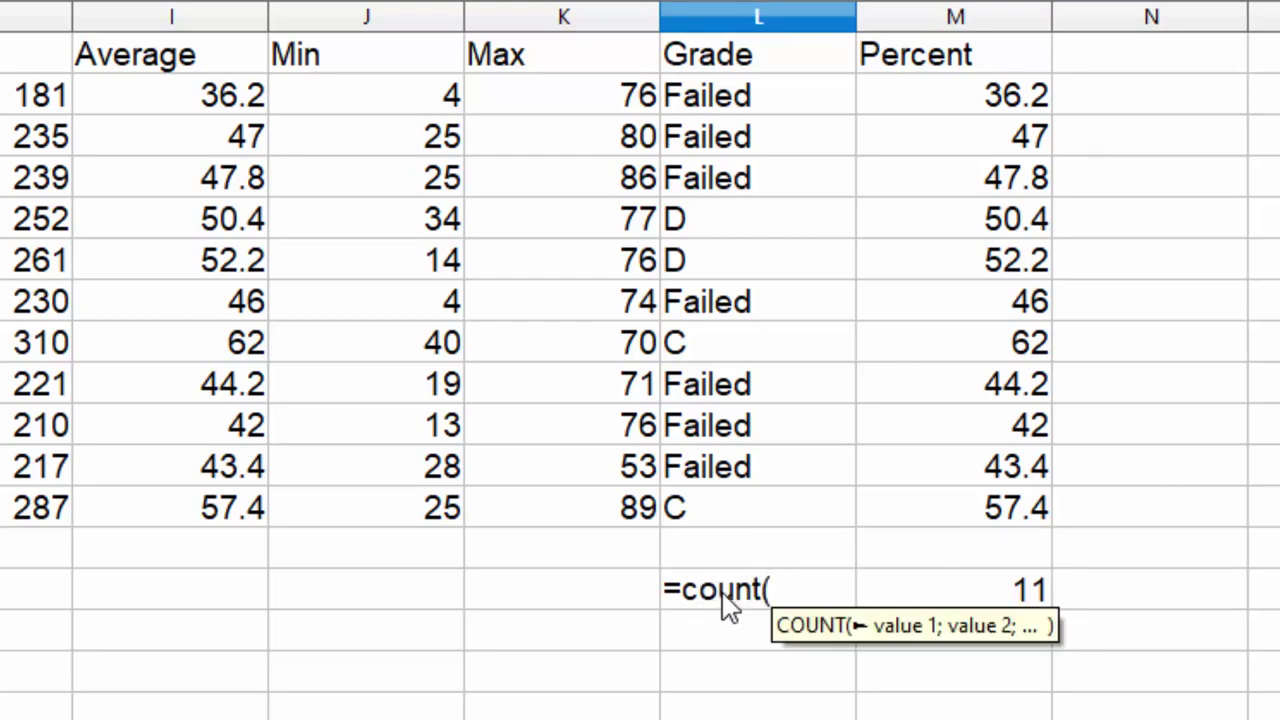
pyautogui.moveTo(728, 105)
pyautogui.mouseDown()
pyautogui.moveTo(773, 418)
pyautogui.moveTo(766, 508)
pyautogui.moveTo(755, 497)
pyautogui.mouseUp()
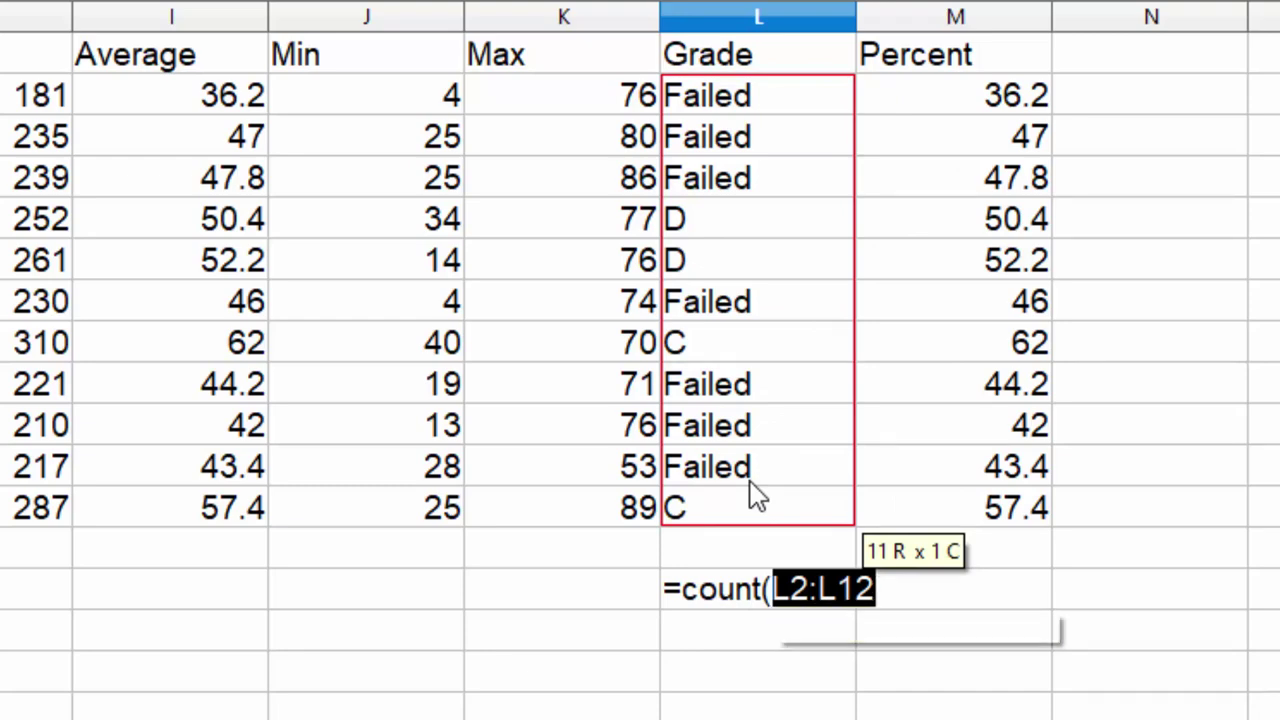
pyautogui.write(')')
pyautogui.press('Return')
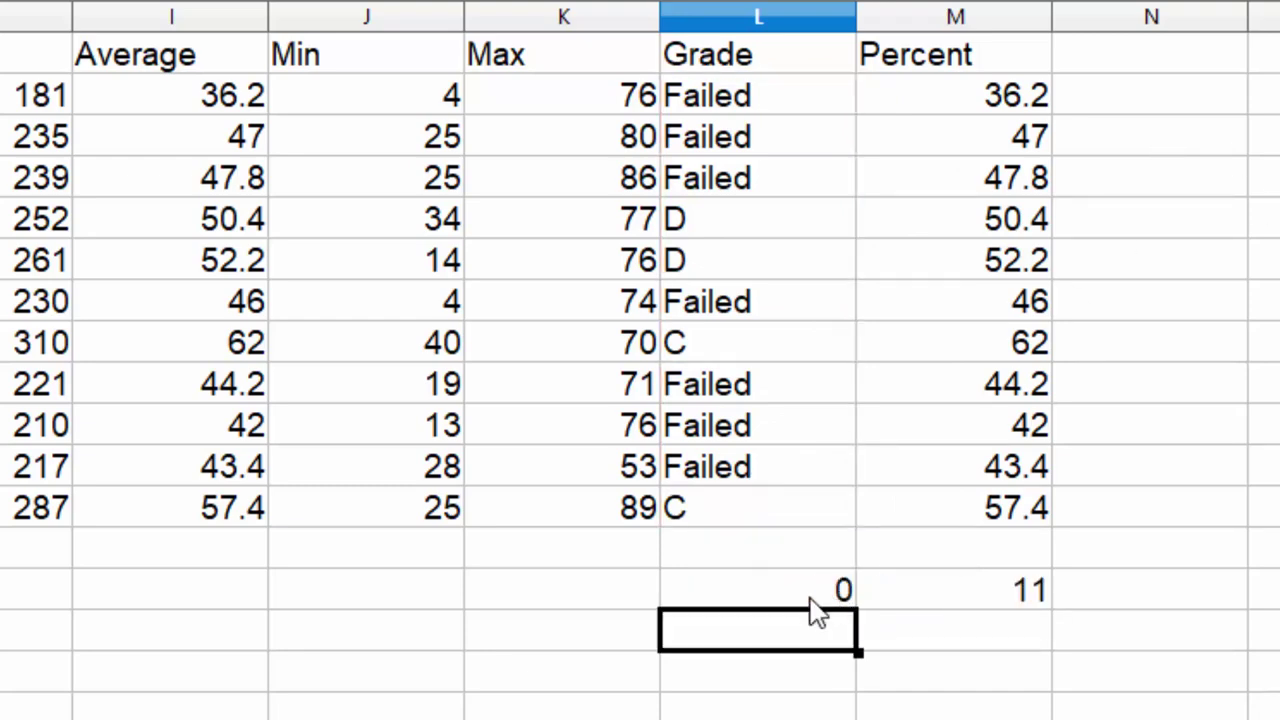
# Enter =COUNTA(L2:L12;M2:M12) in L15, giving 22.
pyautogui.write('=co')
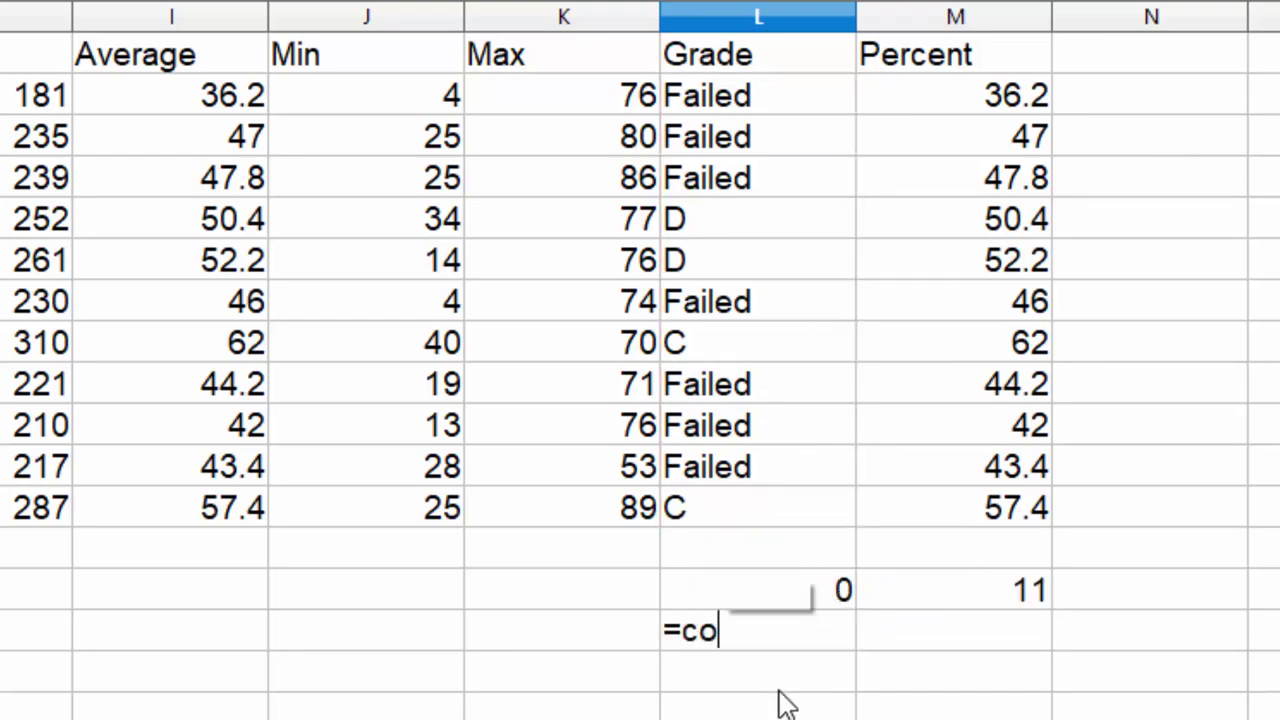
pyautogui.write('unta(')
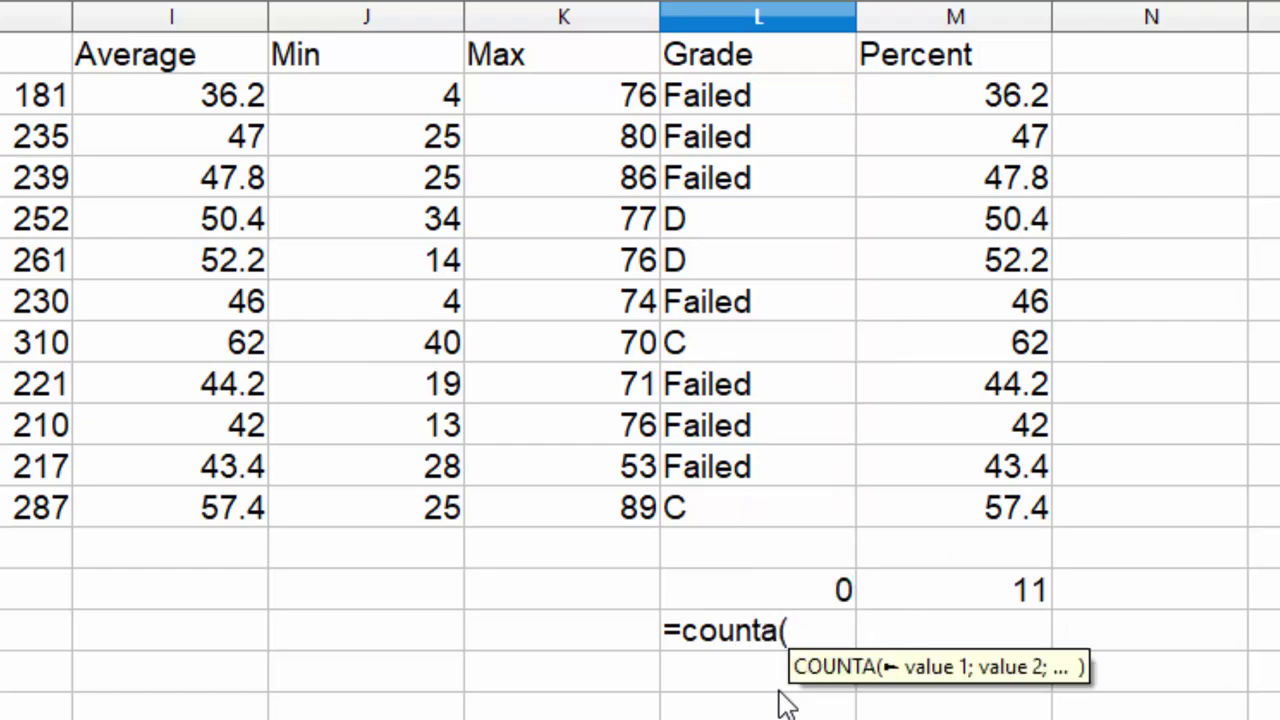
pyautogui.click(720, 106)
pyautogui.moveTo(716, 102); pyautogui.dragTo(708, 506)
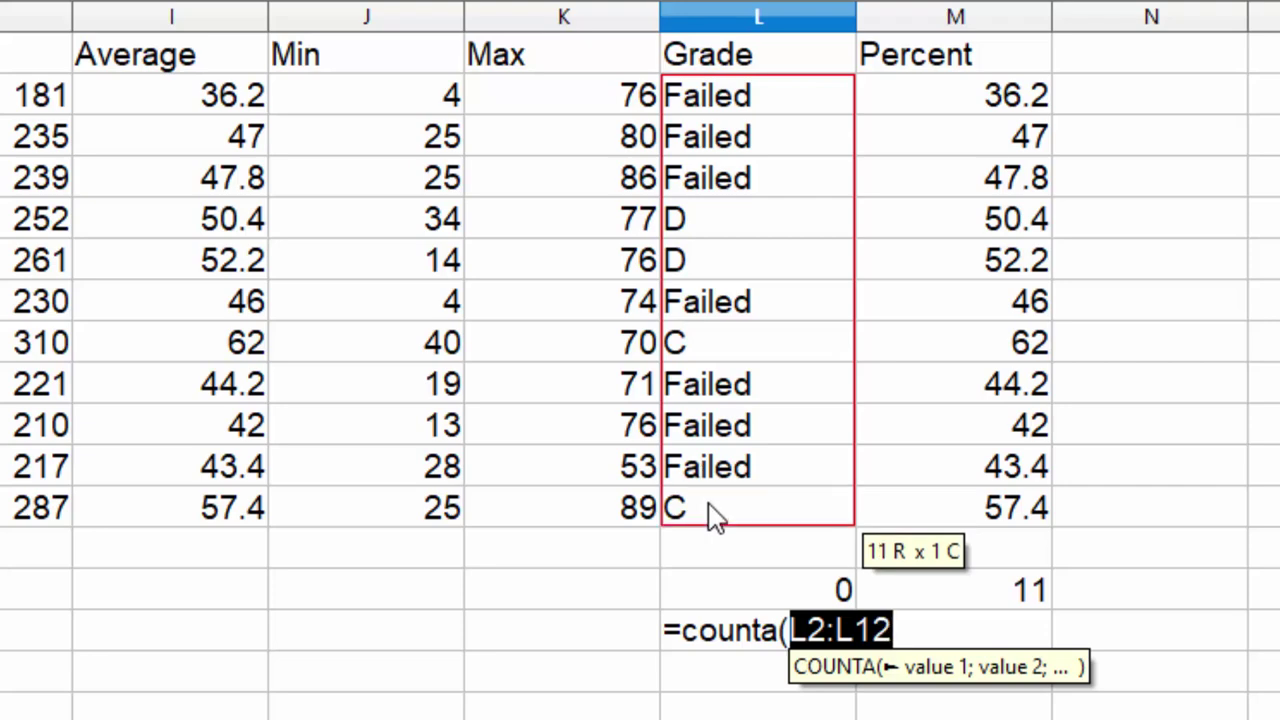
pyautogui.write(';')
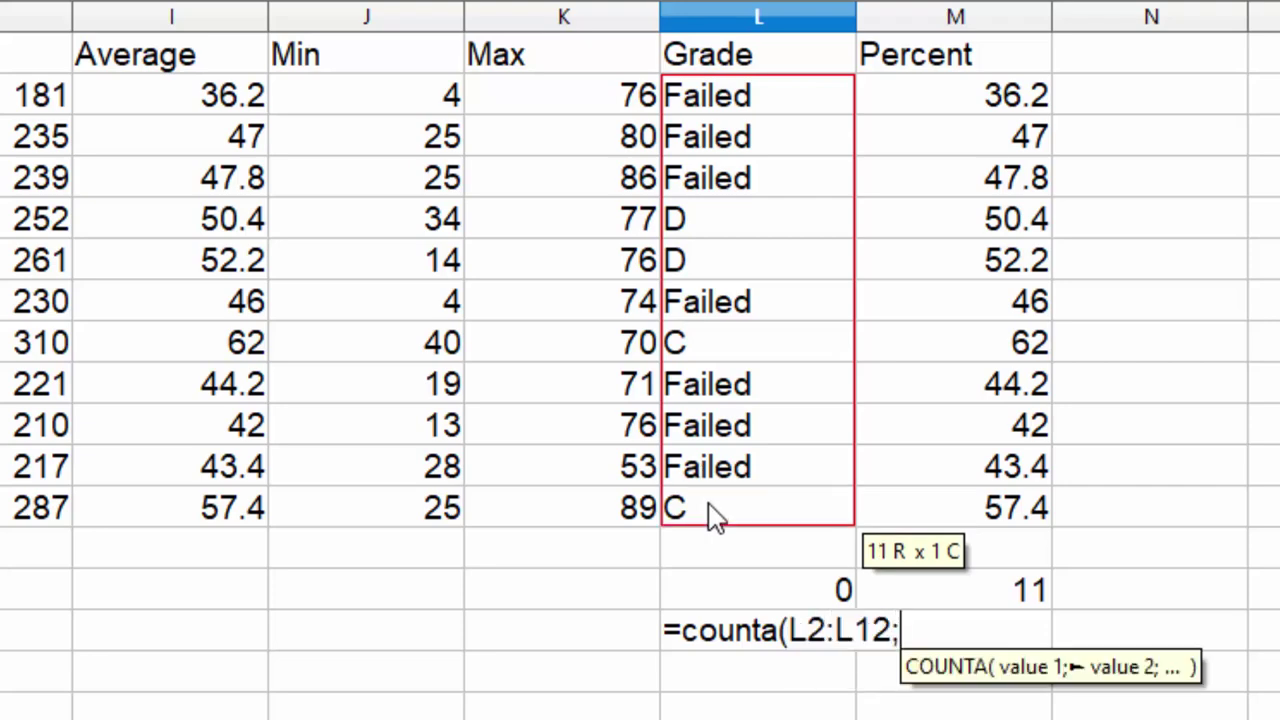
pyautogui.click(955, 92)
pyautogui.moveTo(955, 205); pyautogui.dragTo(966, 520)
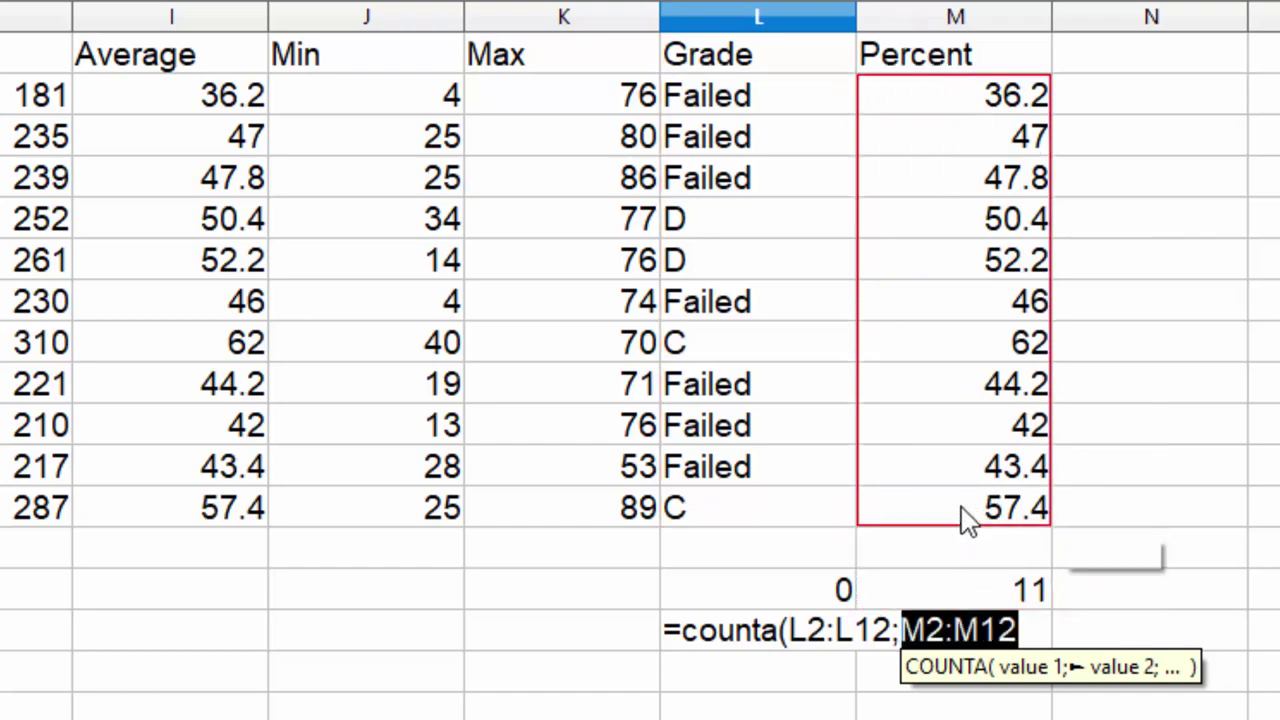
pyautogui.press('Return')
# Clear the 0, 22 and 11 count cells below the table.
pyautogui.click(780, 632)
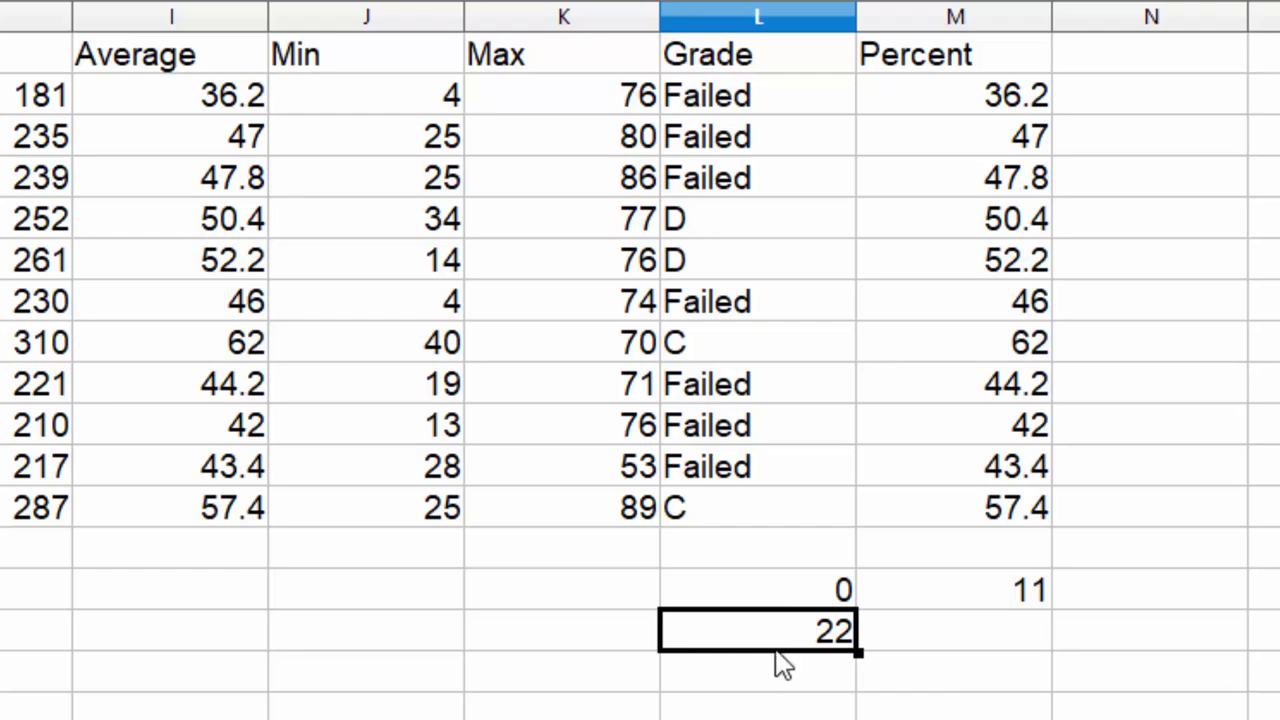
pyautogui.moveTo(820, 594); pyautogui.dragTo(815, 672)
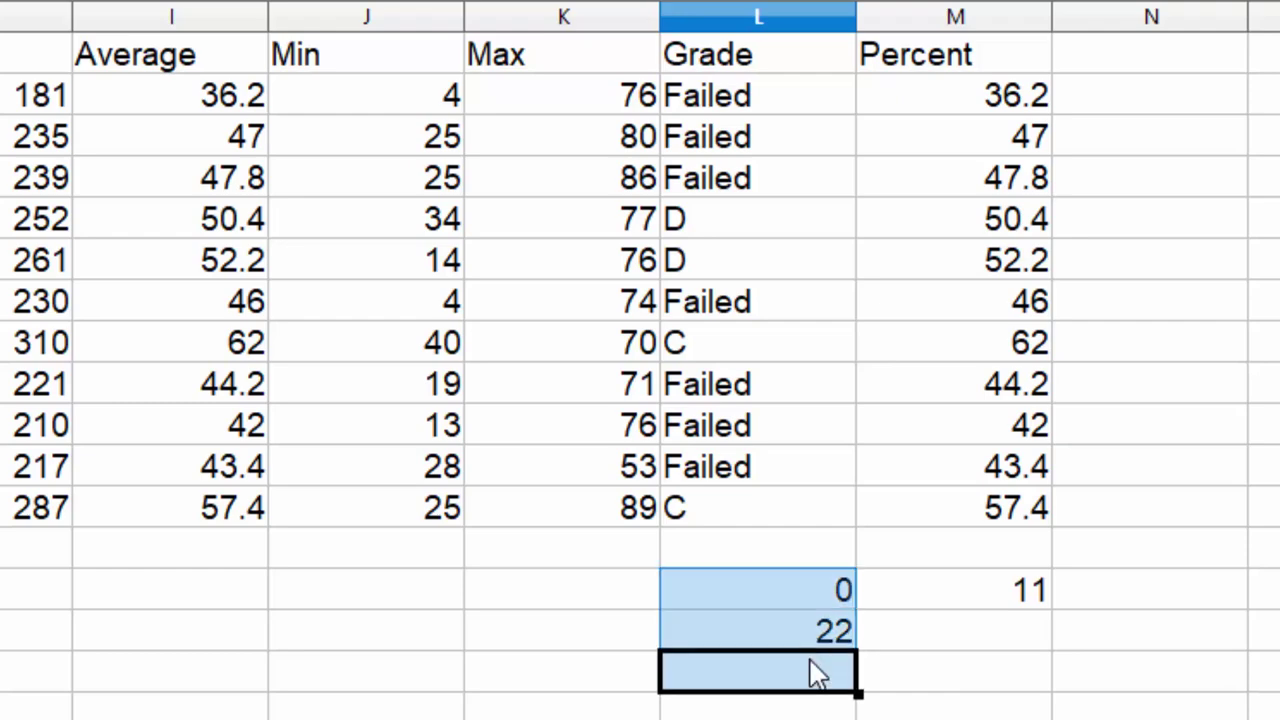
pyautogui.press('BackSpace')
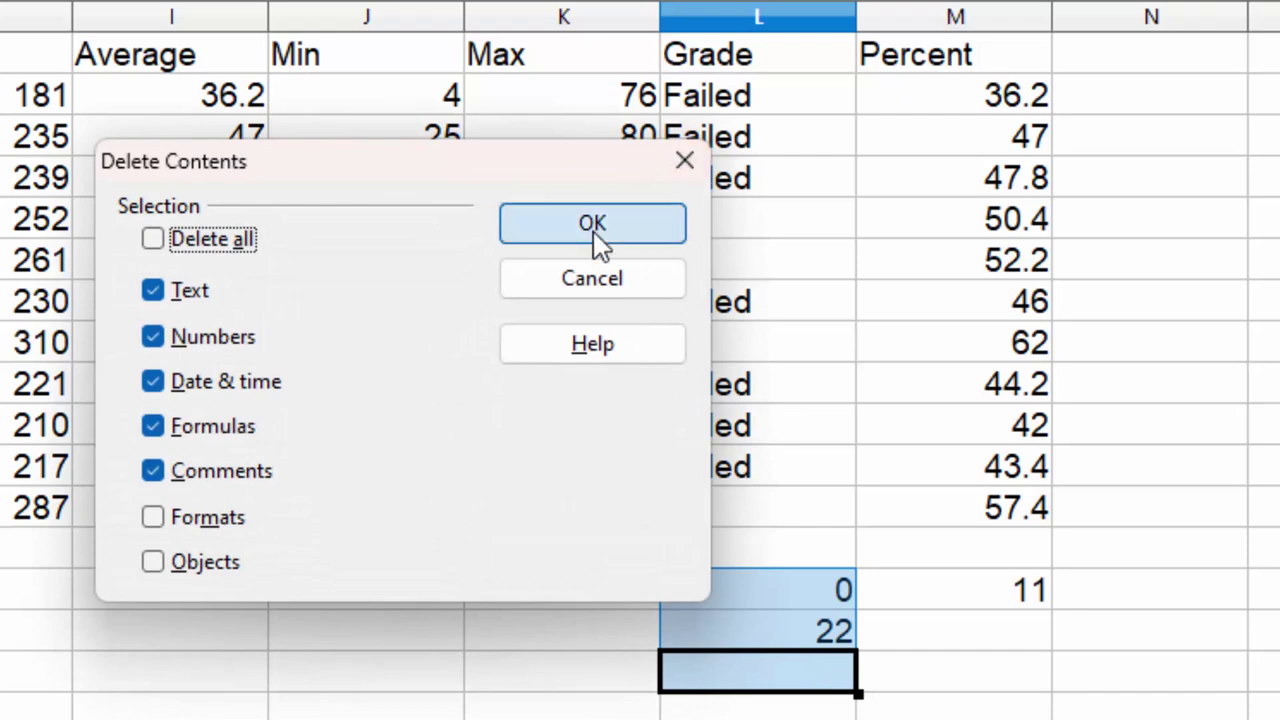
pyautogui.click(598, 236)
pyautogui.click(960, 606)
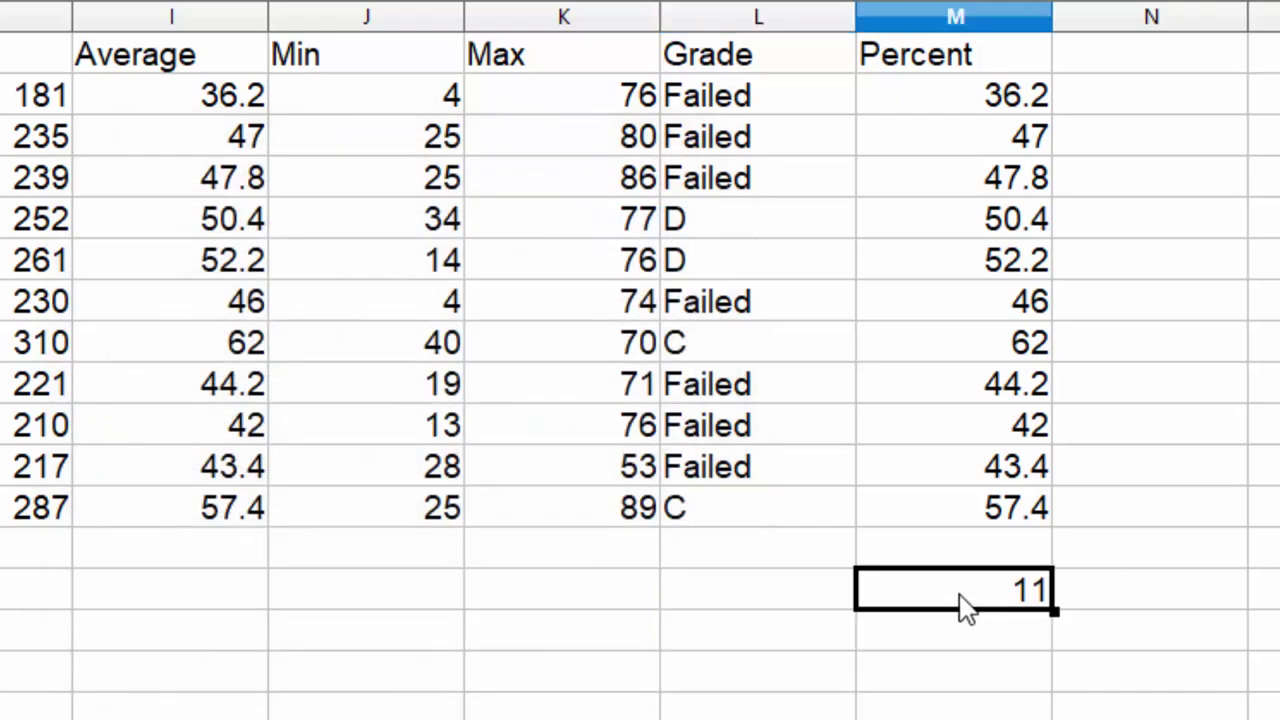
pyautogui.press('BackSpace')
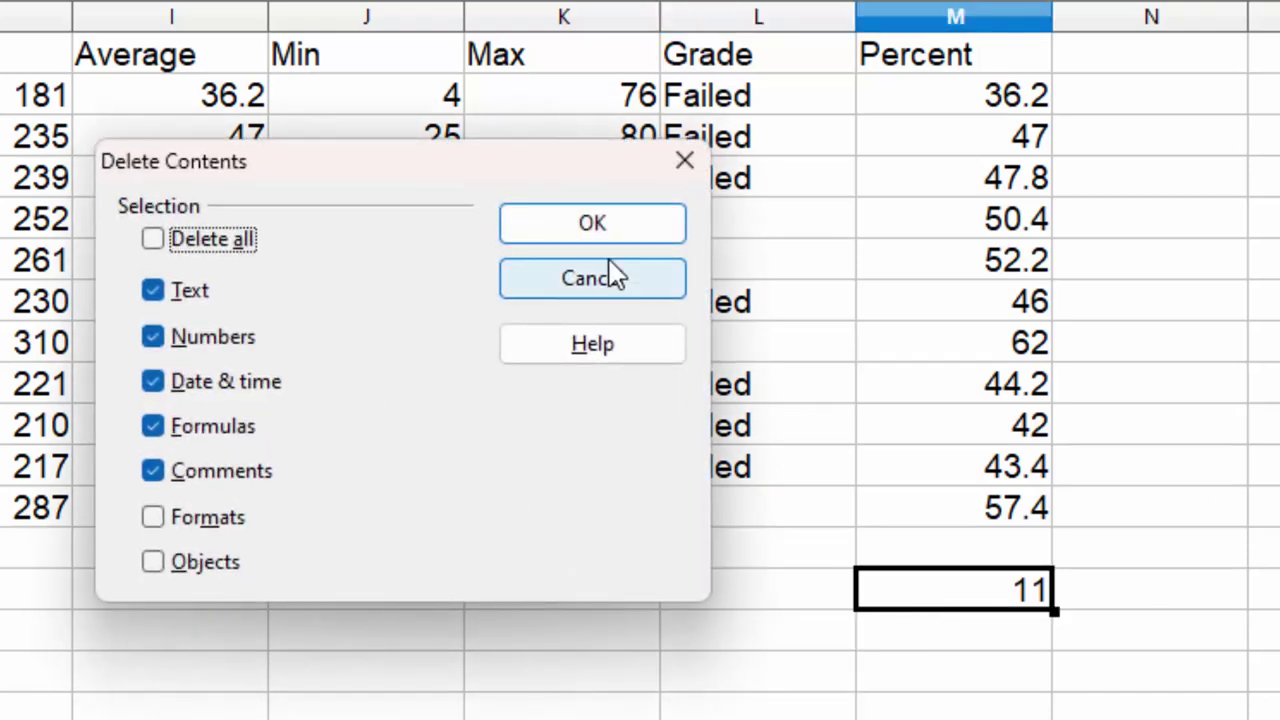
pyautogui.click(607, 235)
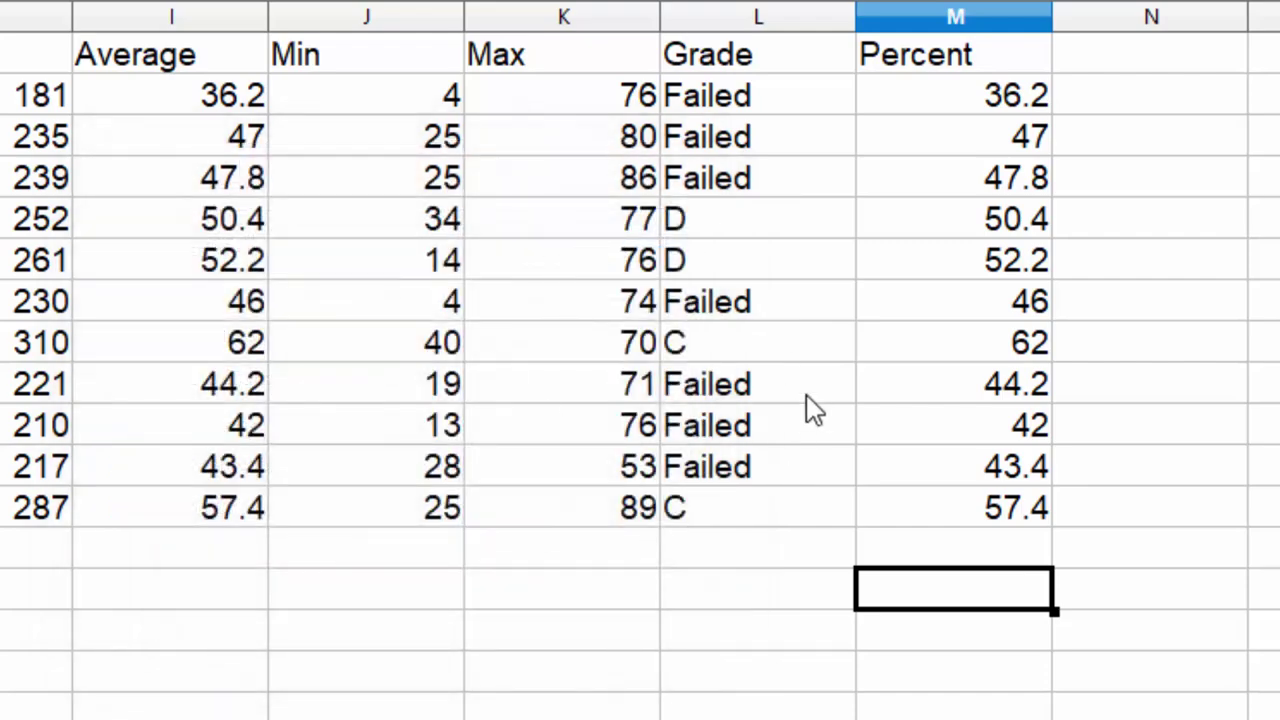
# Add the header 'Failed in Sub' in N1 beside Percent.
pyautogui.click(1143, 63)
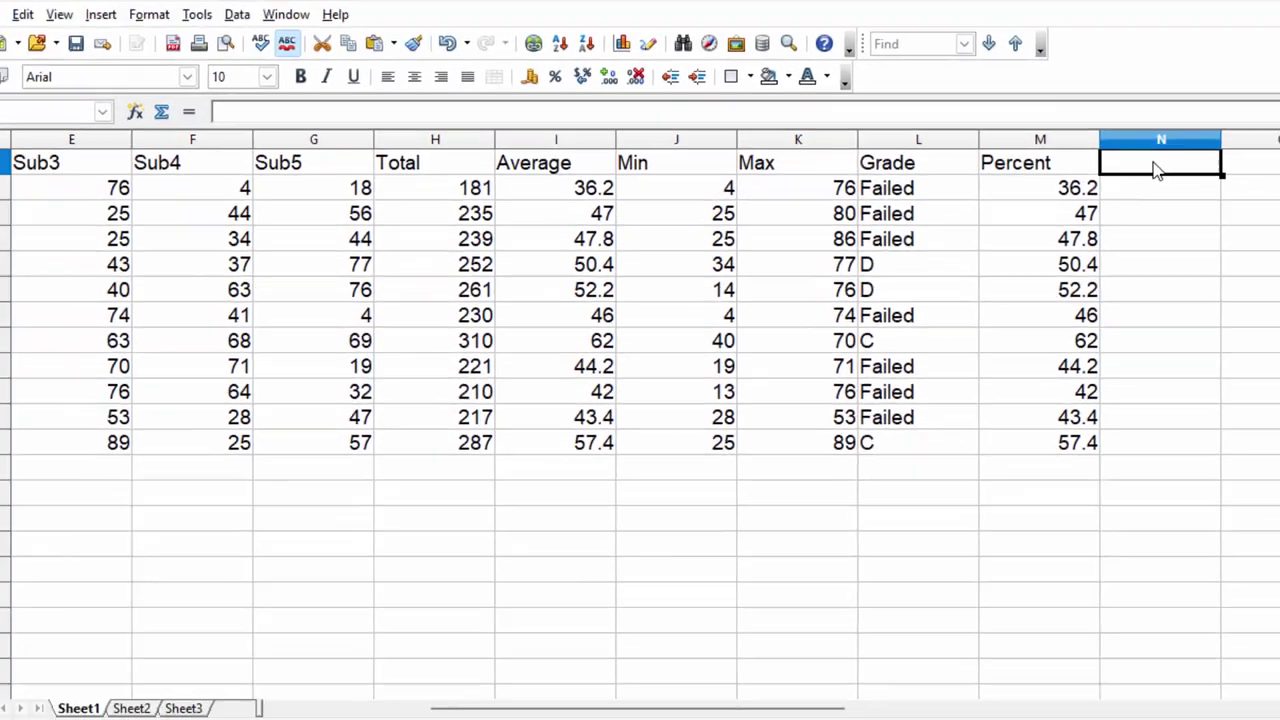
pyautogui.write('Fail')
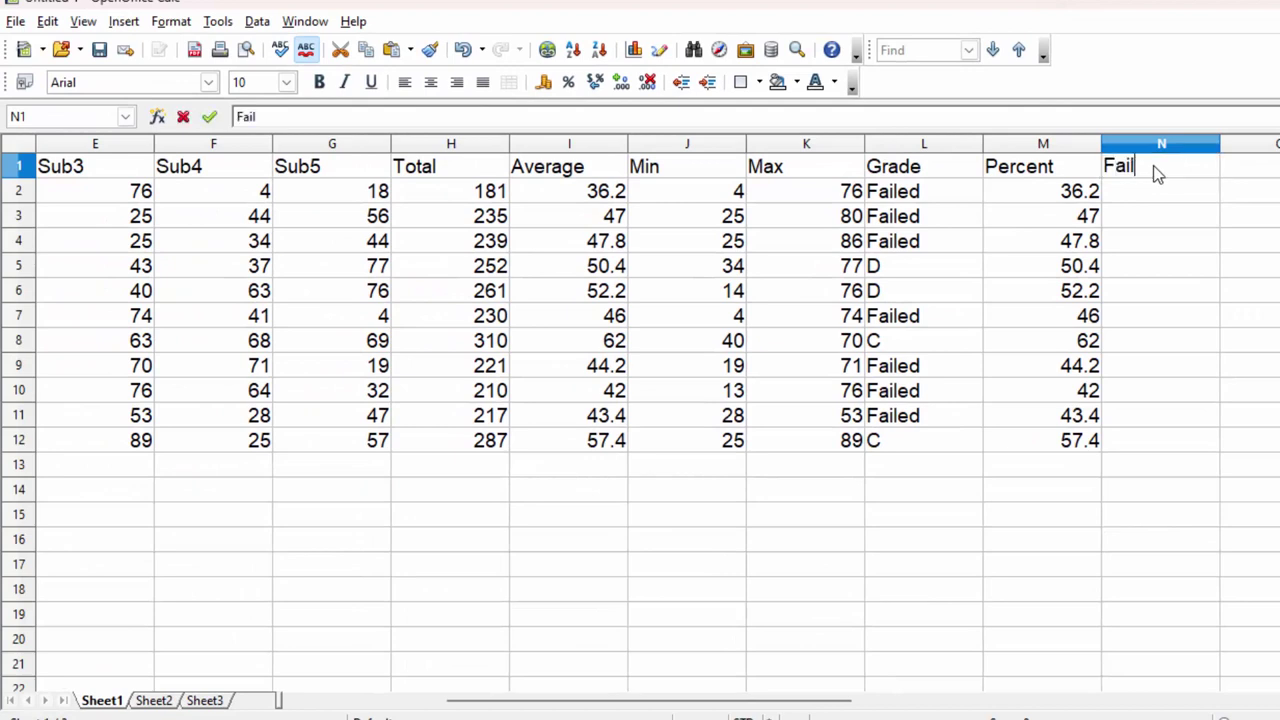
pyautogui.write('ed in ')
pyautogui.write('Sub')
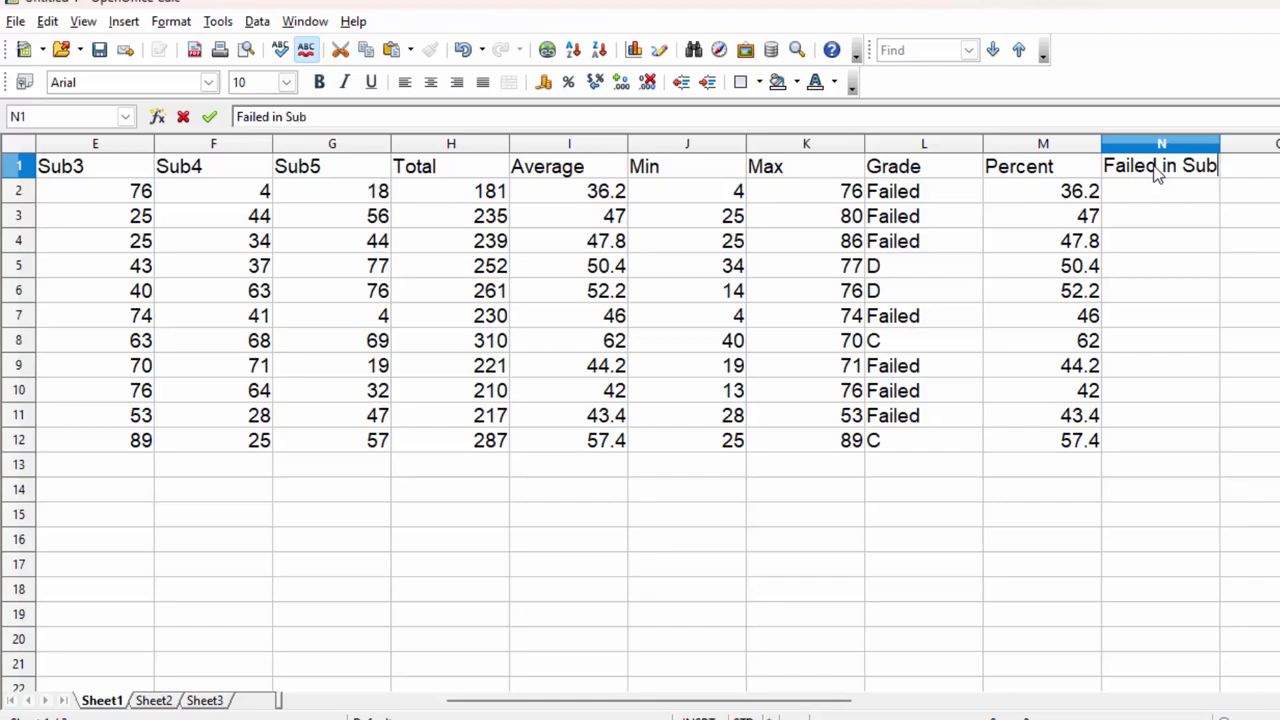
pyautogui.click(1184, 201)
# Enter =COUNTIF(C2:G2;"<33") in N2, showing 3 failed subjects.
pyautogui.write('=countif(')
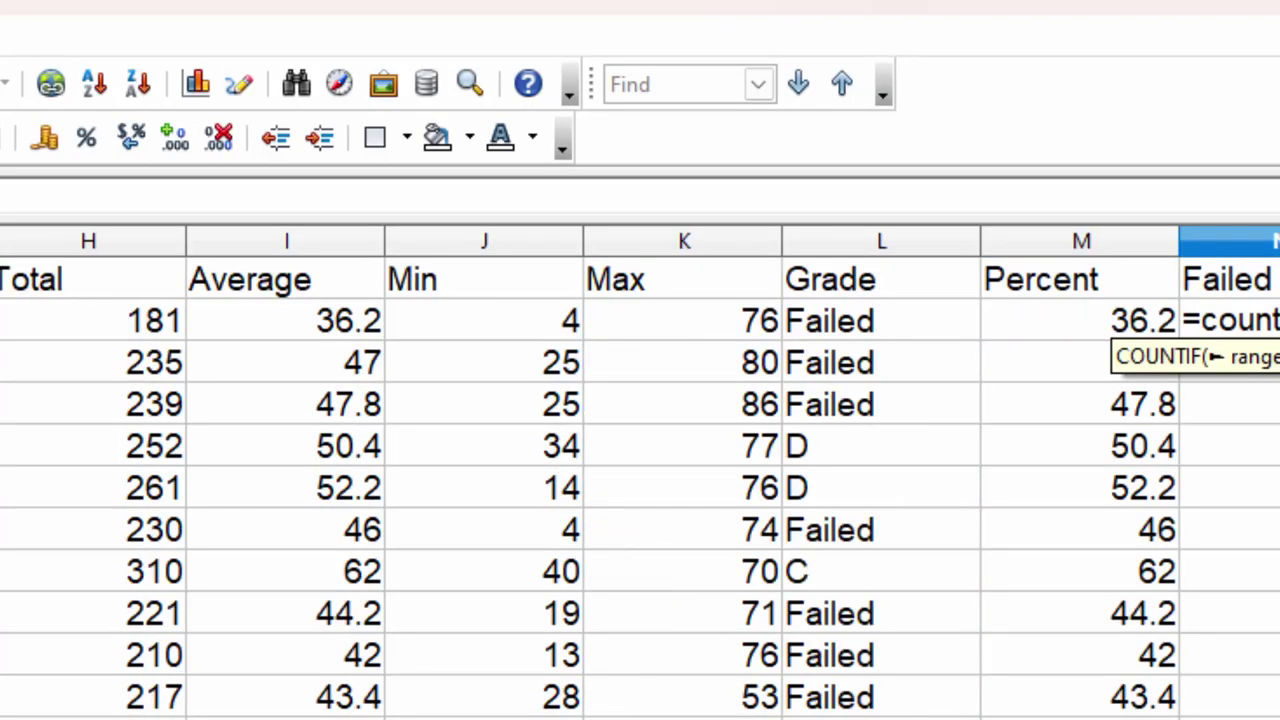
pyautogui.hscroll(-3, 640, 470)
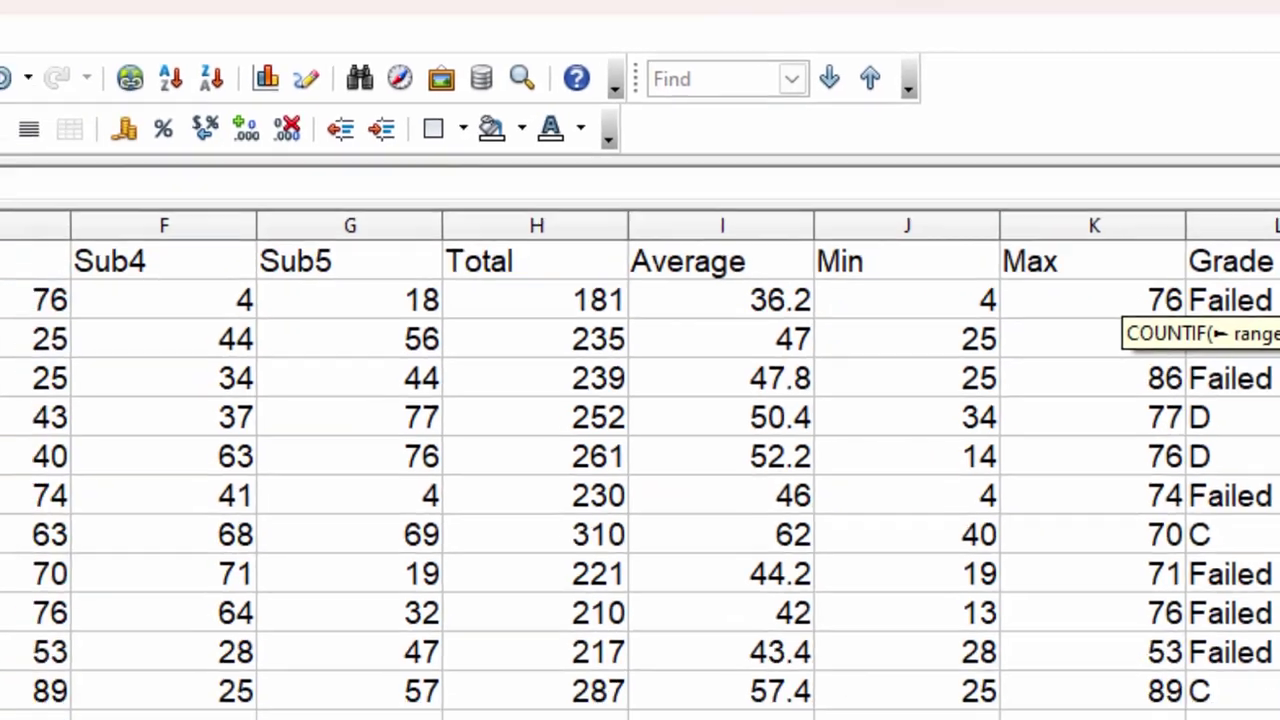
pyautogui.moveTo(190, 197)
pyautogui.mouseDown()
pyautogui.moveTo(556, 216)
pyautogui.moveTo(630, 200)
pyautogui.mouseUp()
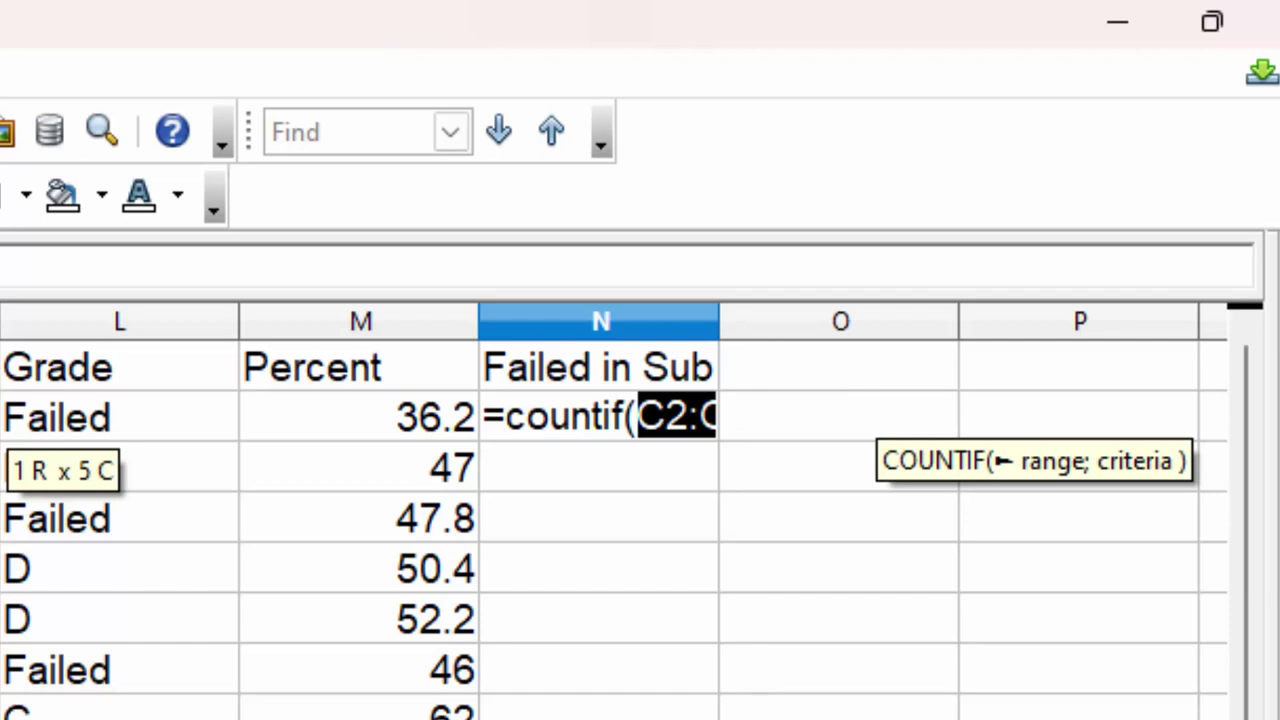
pyautogui.write(';')
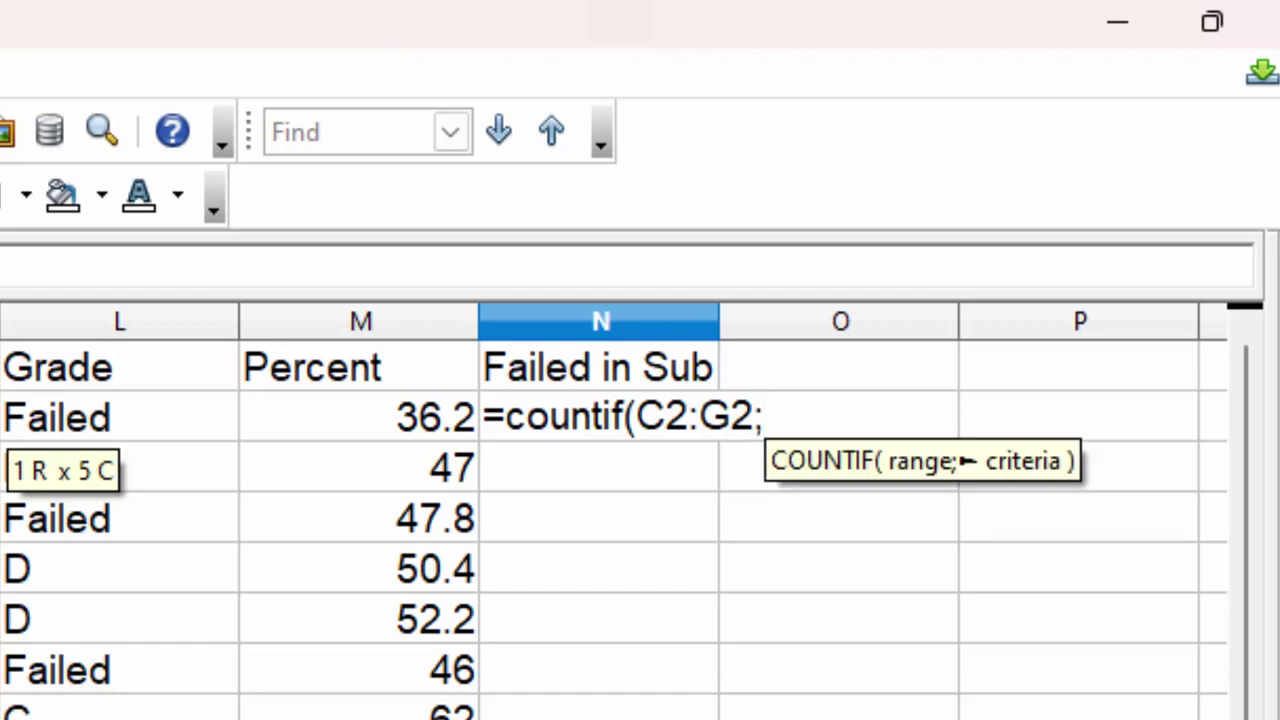
pyautogui.write('"')
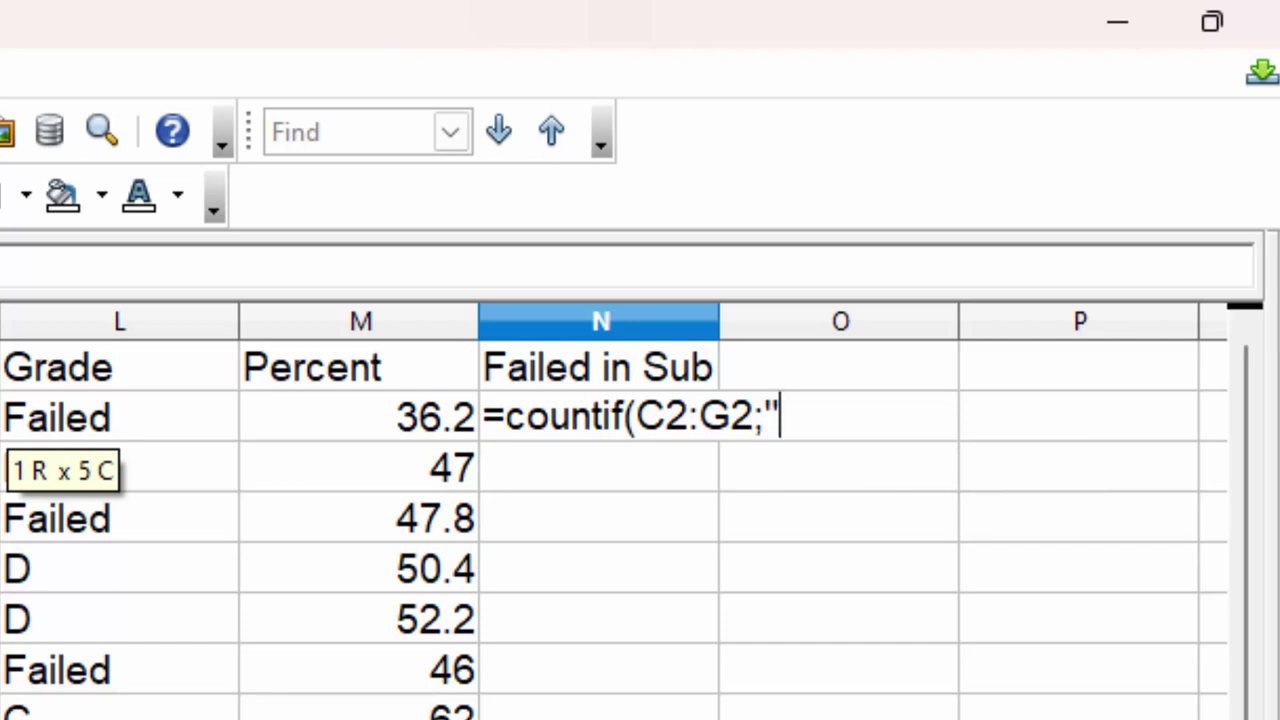
pyautogui.write('<')
pyautogui.write('33')
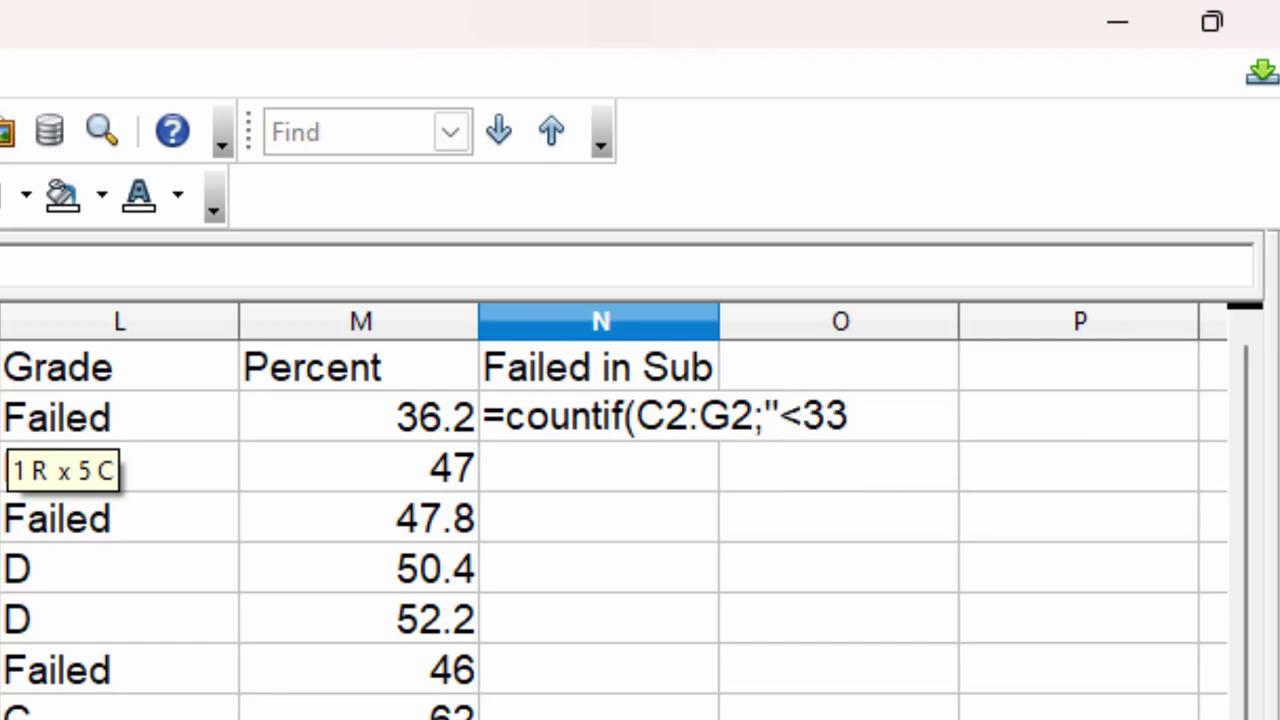
pyautogui.write('")')
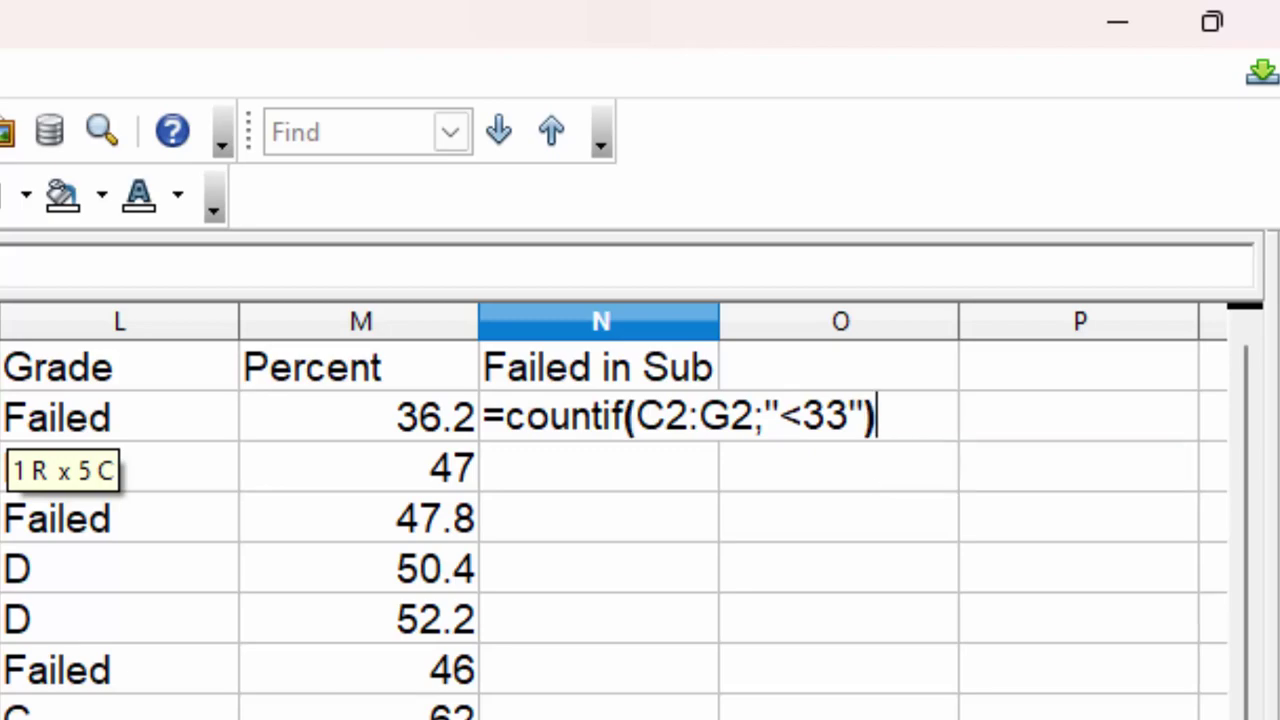
pyautogui.press('Return')
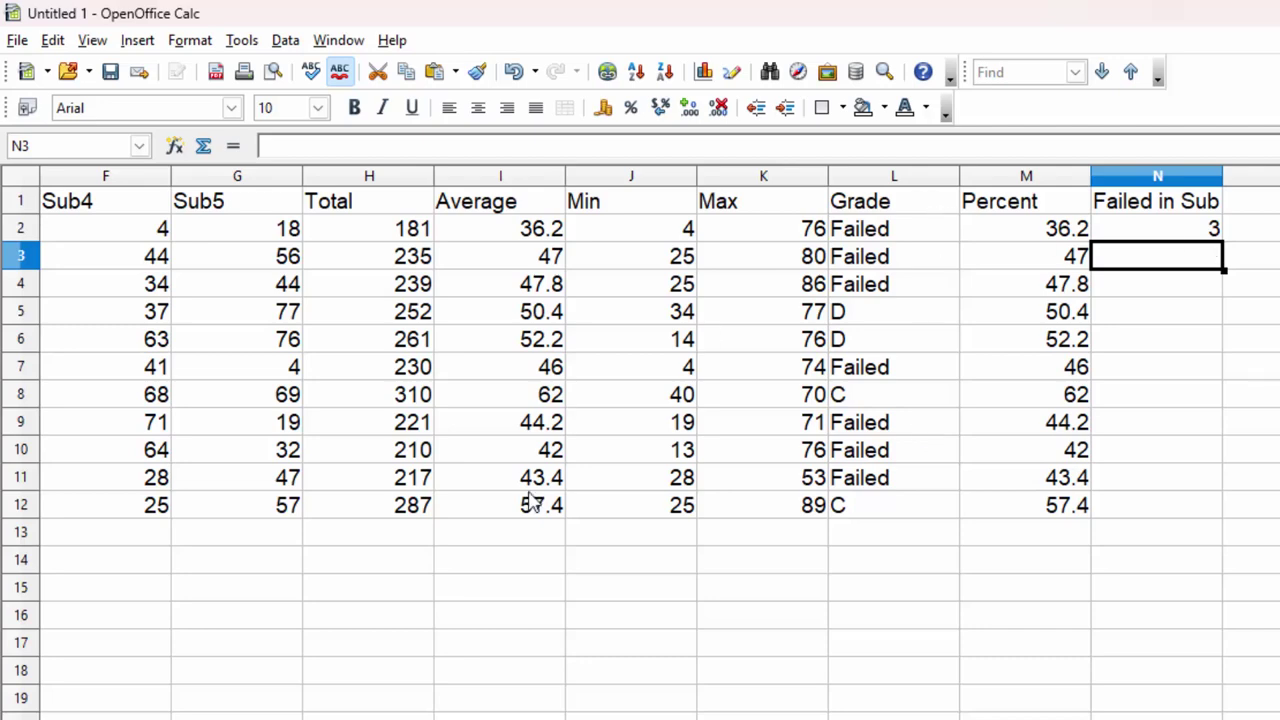
# Give the marks 26 (D2), 4 (F2) and 18 (G2) a yellow background.
pyautogui.hscroll(-2, 640, 400)
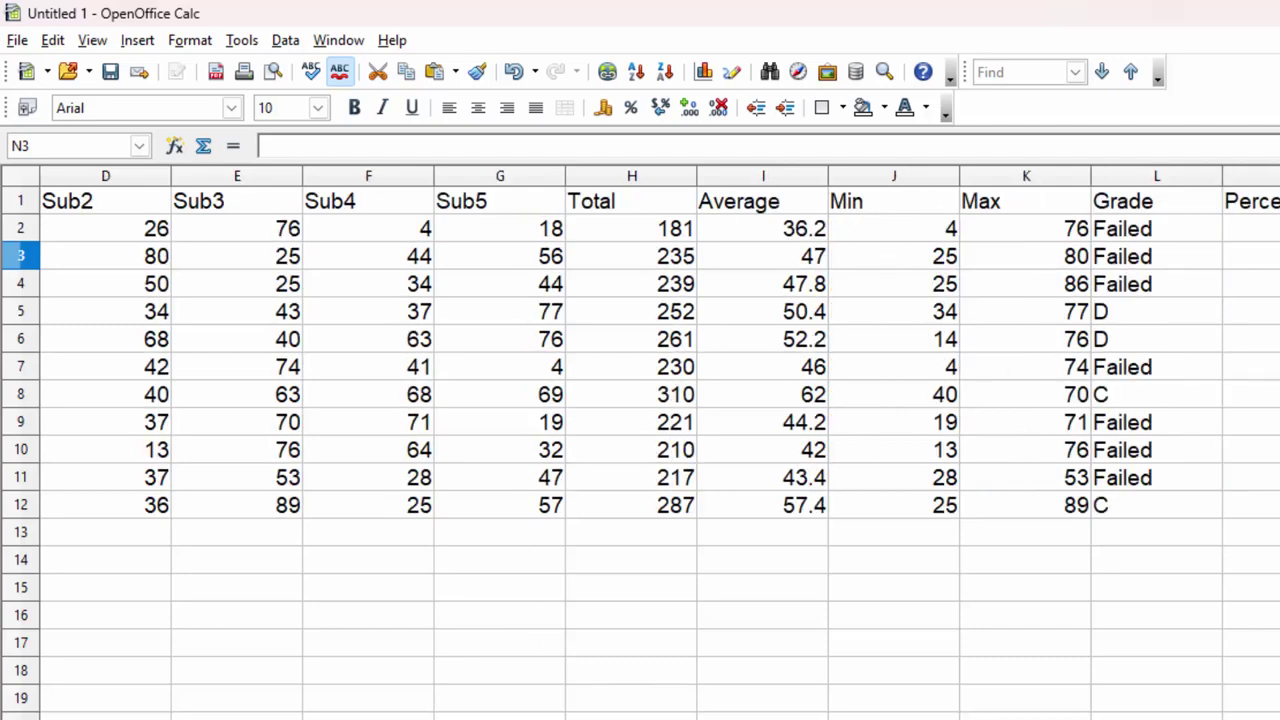
pyautogui.hscroll(-1, 640, 400)
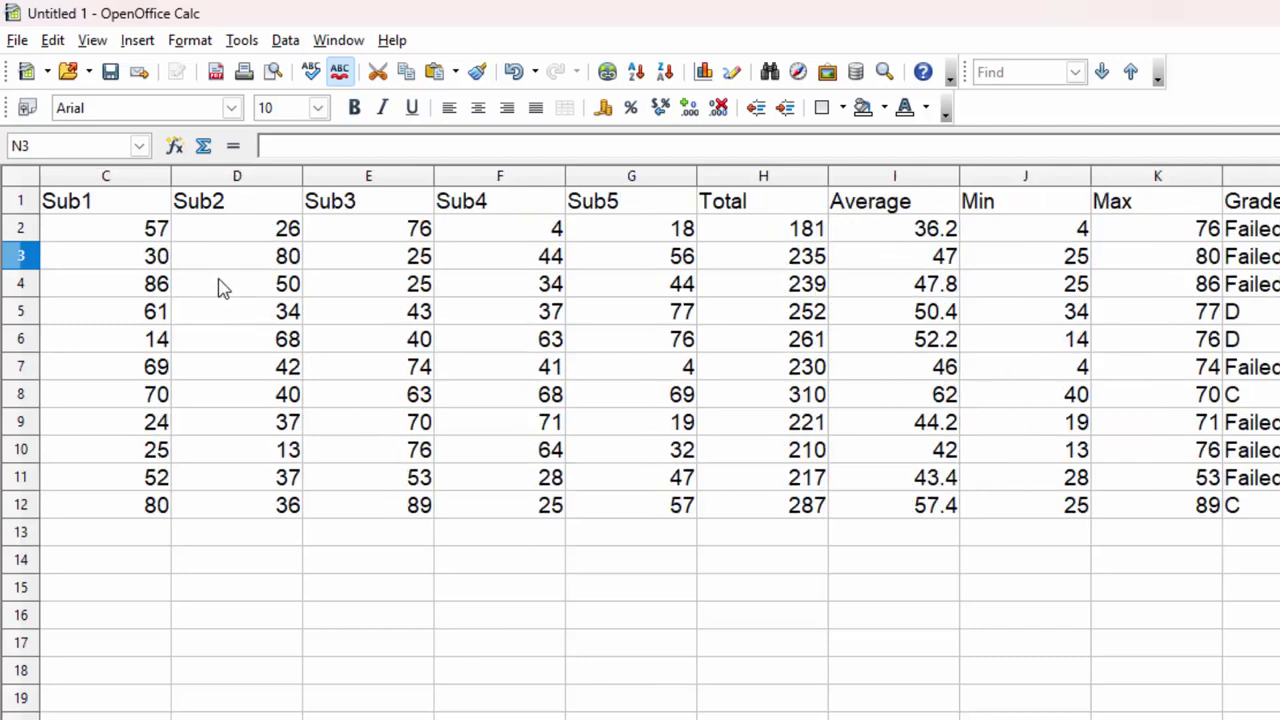
pyautogui.click(163, 240)
pyautogui.click(237, 237)
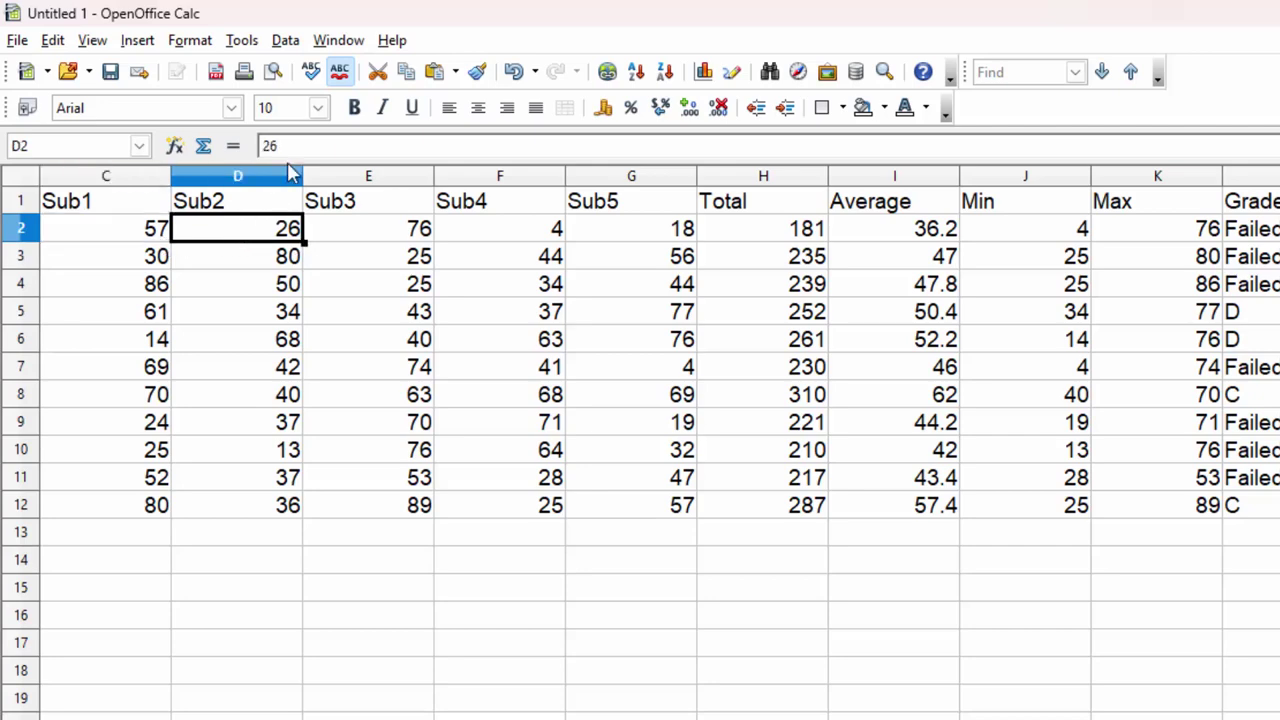
pyautogui.click(884, 108)
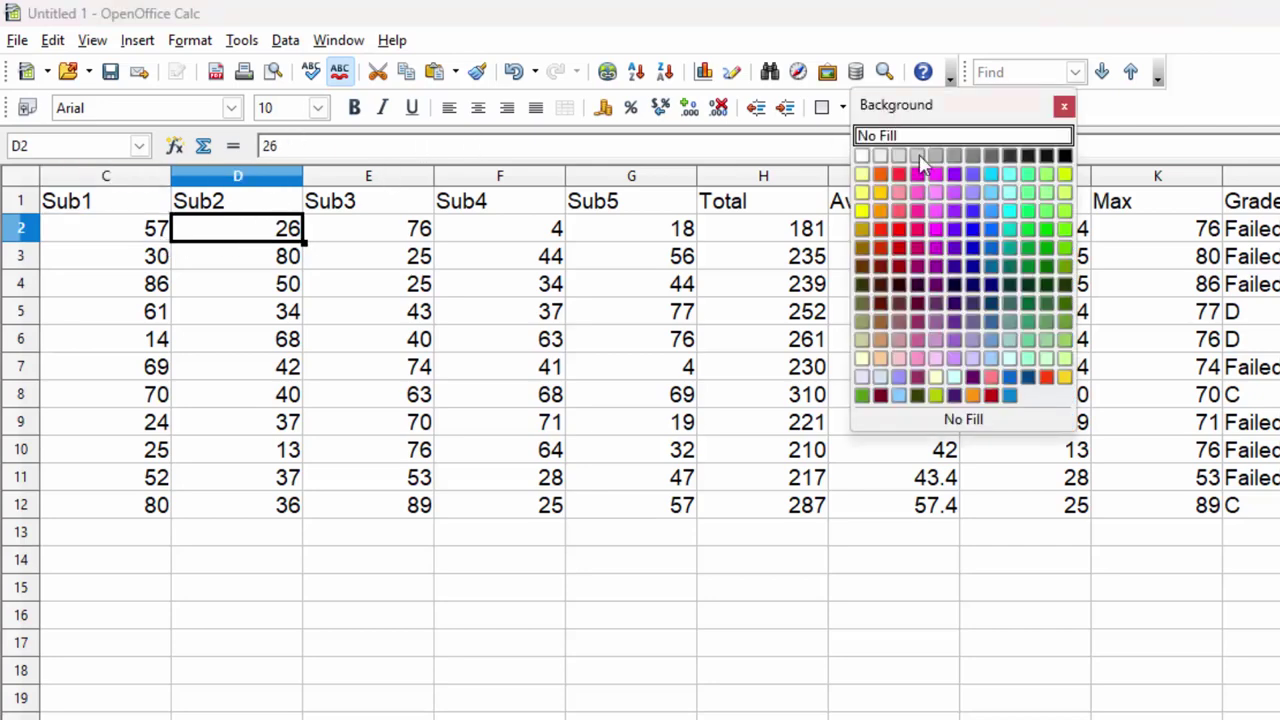
pyautogui.click(862, 192)
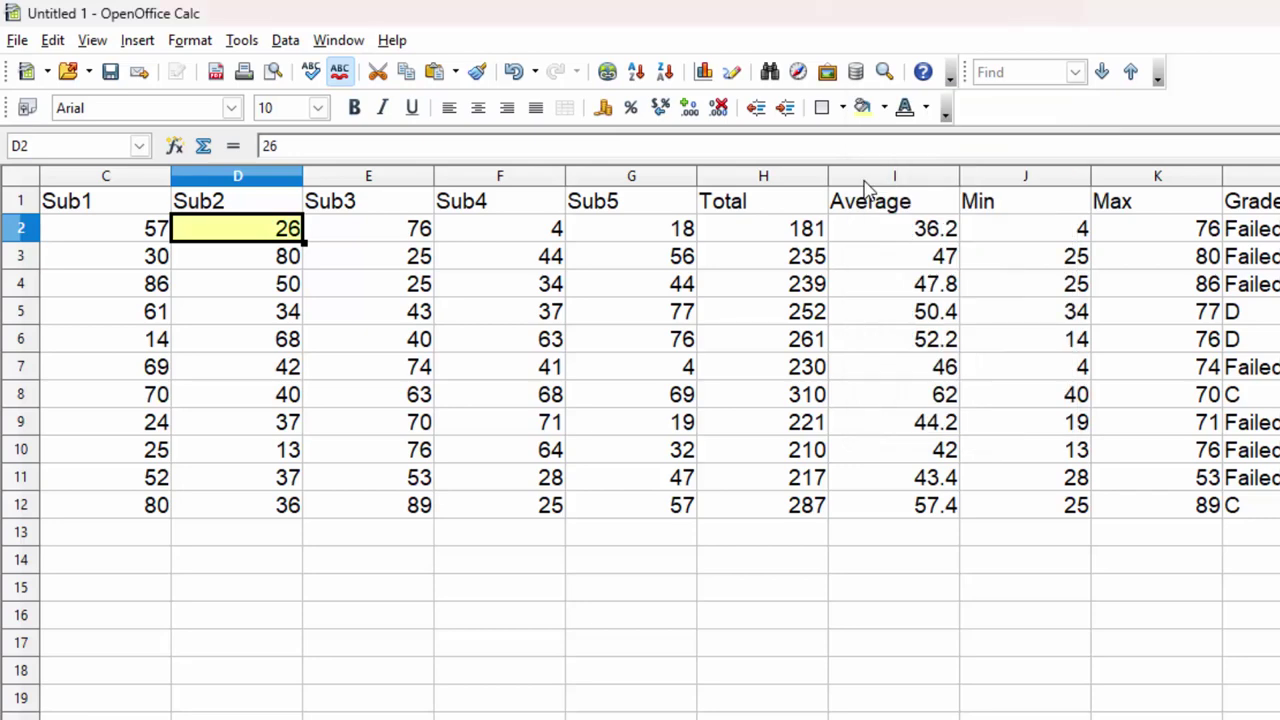
pyautogui.click(514, 229)
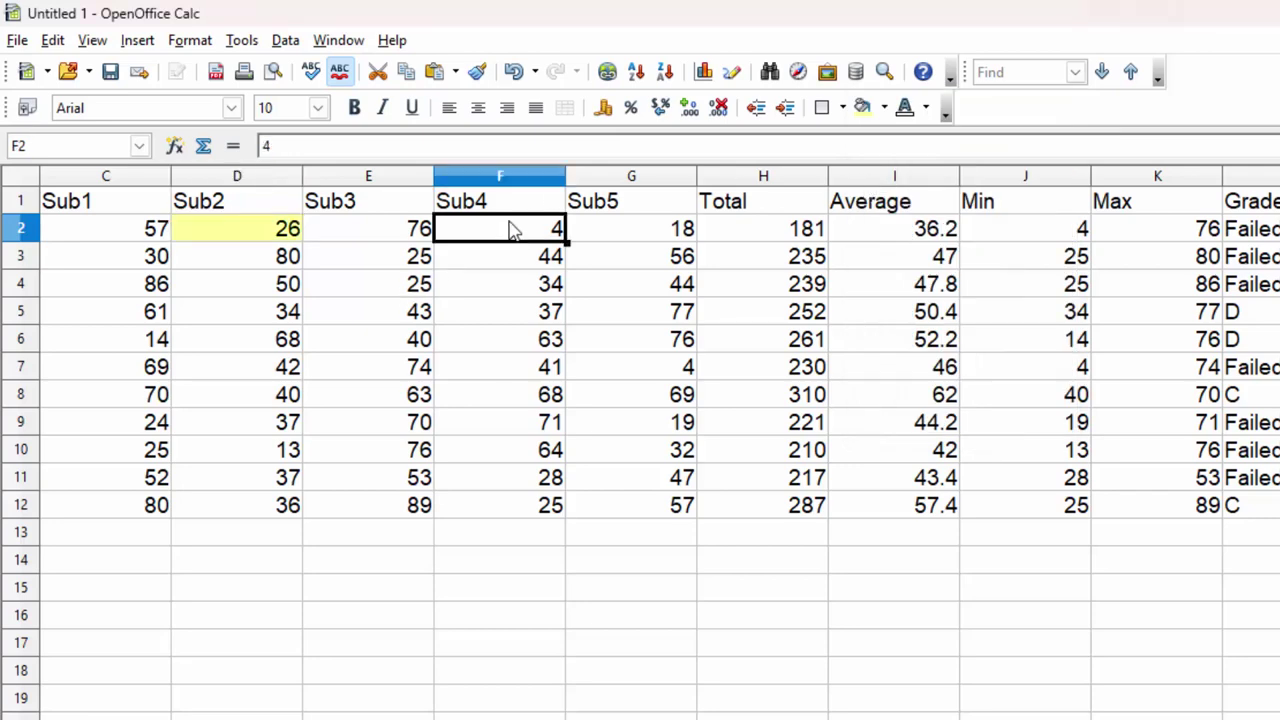
pyautogui.click(884, 108)
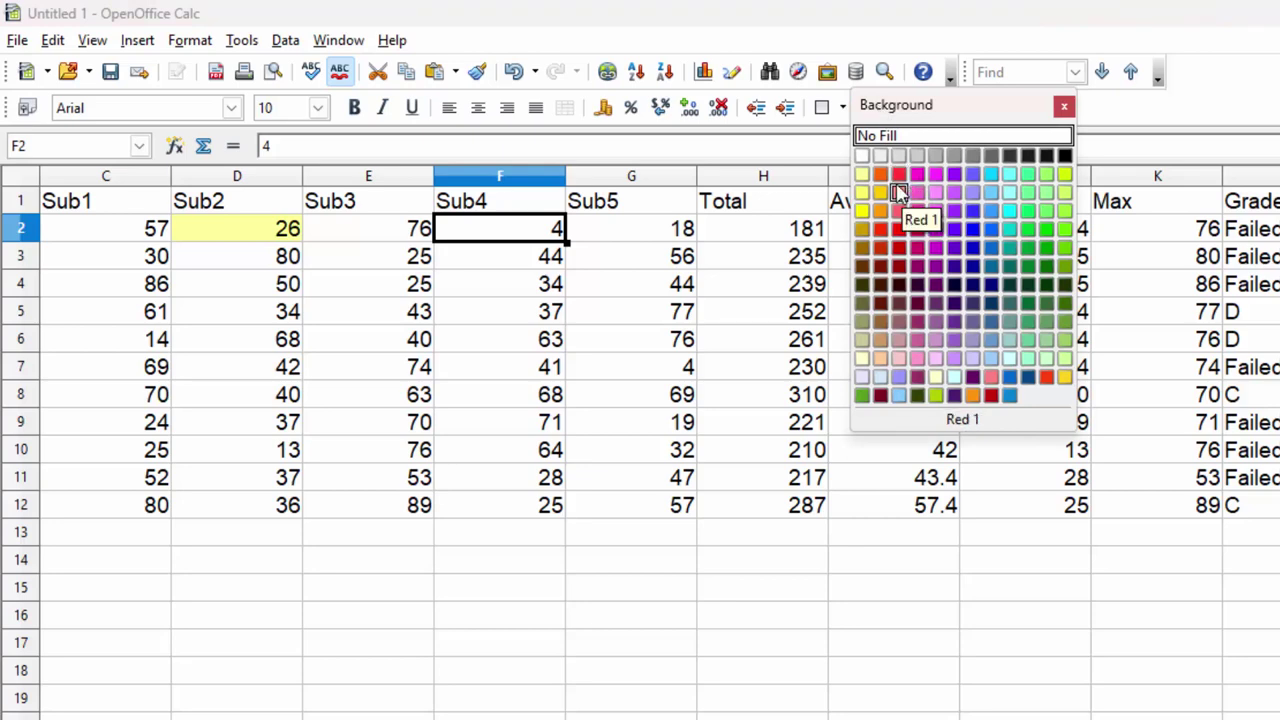
pyautogui.click(862, 192)
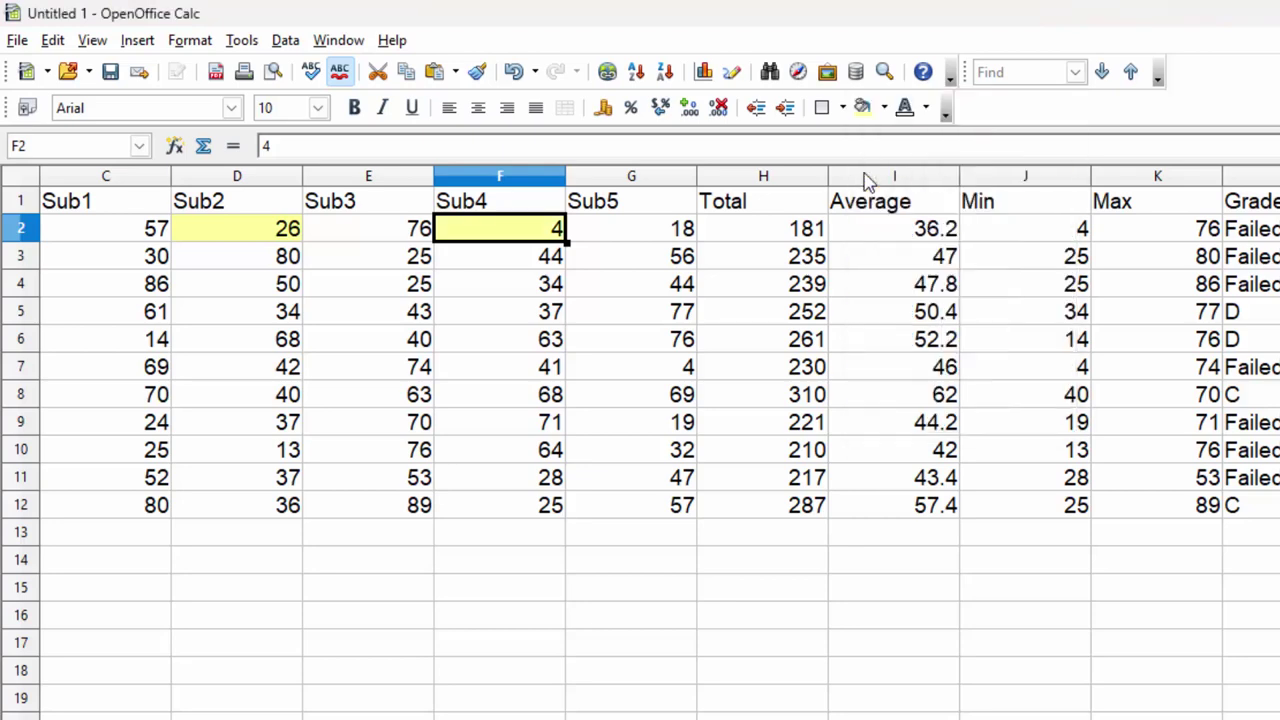
pyautogui.click(688, 237)
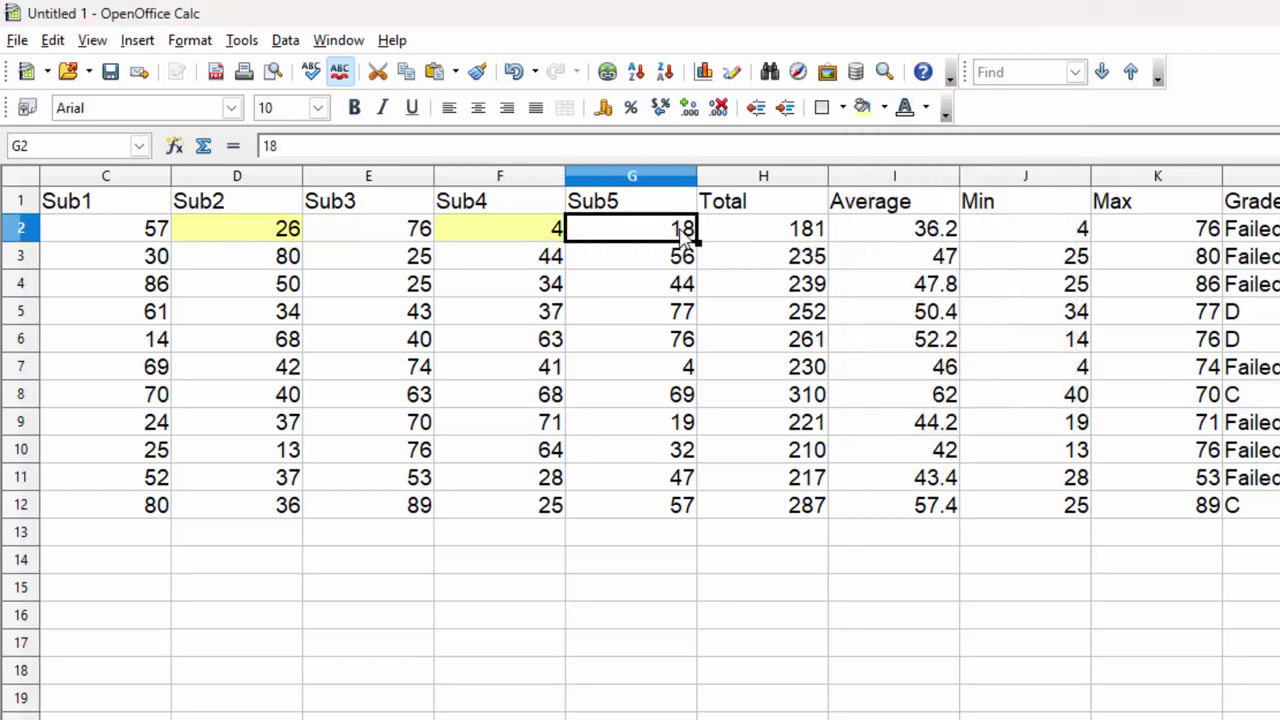
pyautogui.click(884, 108)
pyautogui.click(863, 174)
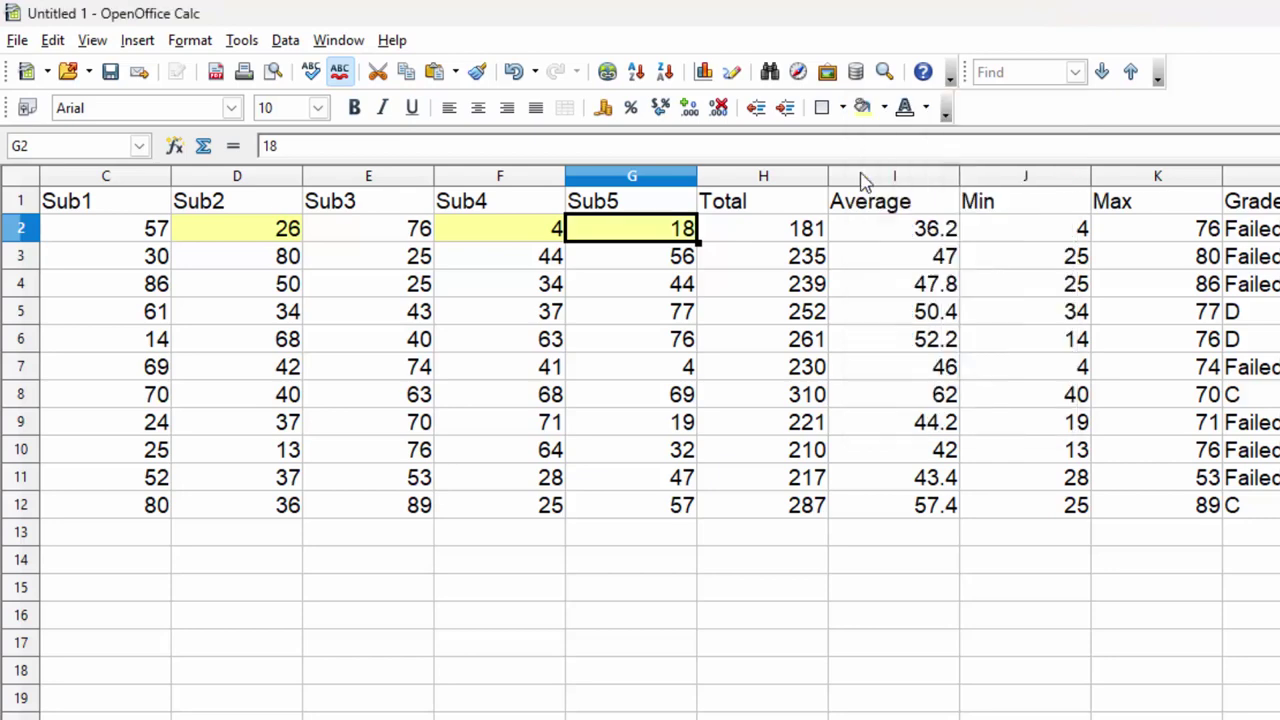
pyautogui.click(798, 411)
# Copy the failed-subject count formula in N2 down to every student through N12.
pyautogui.hscroll(5, 640, 400)
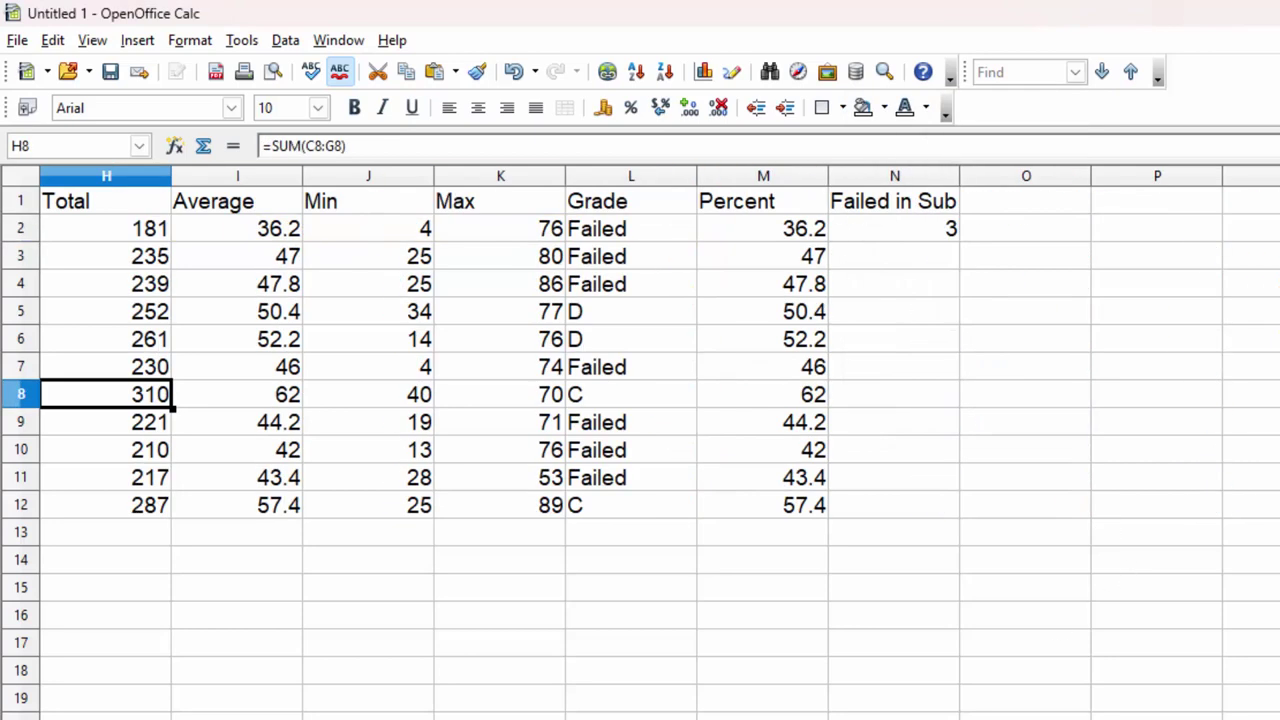
pyautogui.click(904, 228)
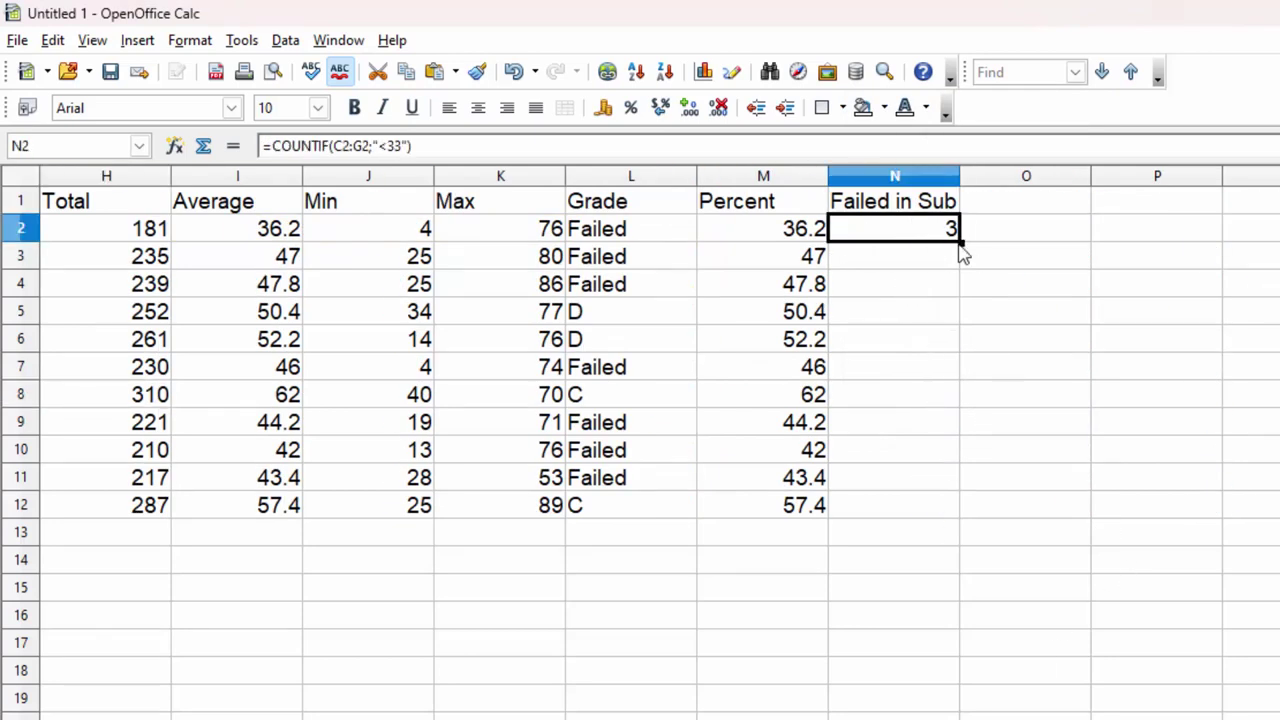
pyautogui.doubleClick(959, 242)
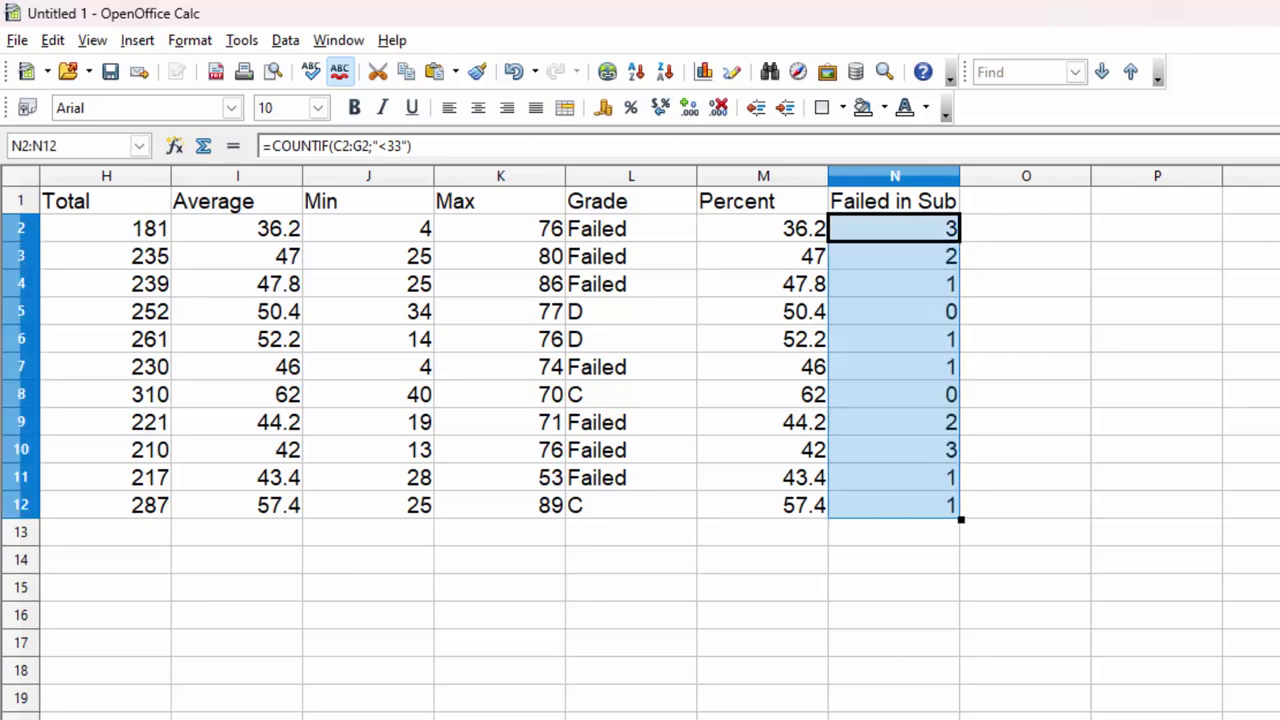
# Widen column B so the full Name of Students header is visible.
pyautogui.hscroll(-2, 640, 400)
pyautogui.hscroll(-5, 640, 400)
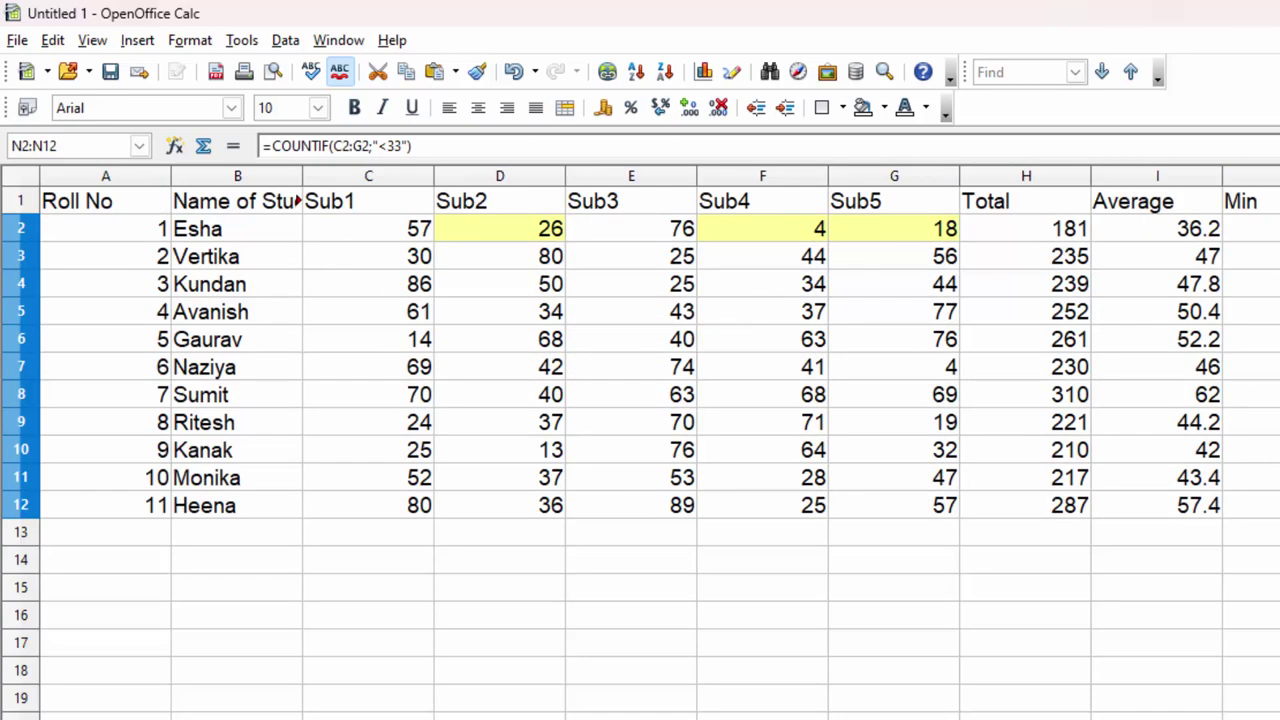
pyautogui.scroll(-1, 640, 440)
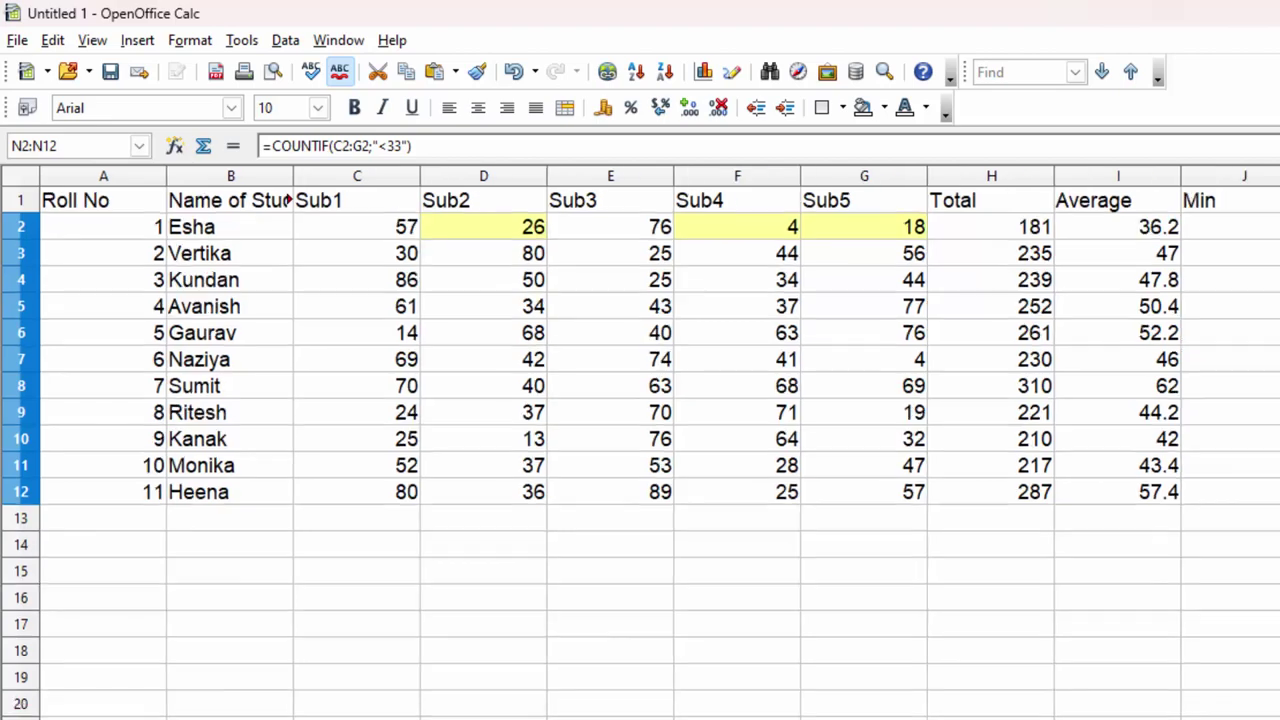
pyautogui.scroll(-1, 640, 440)
pyautogui.scroll(-1, 640, 440)
pyautogui.scroll(-1, 640, 440)
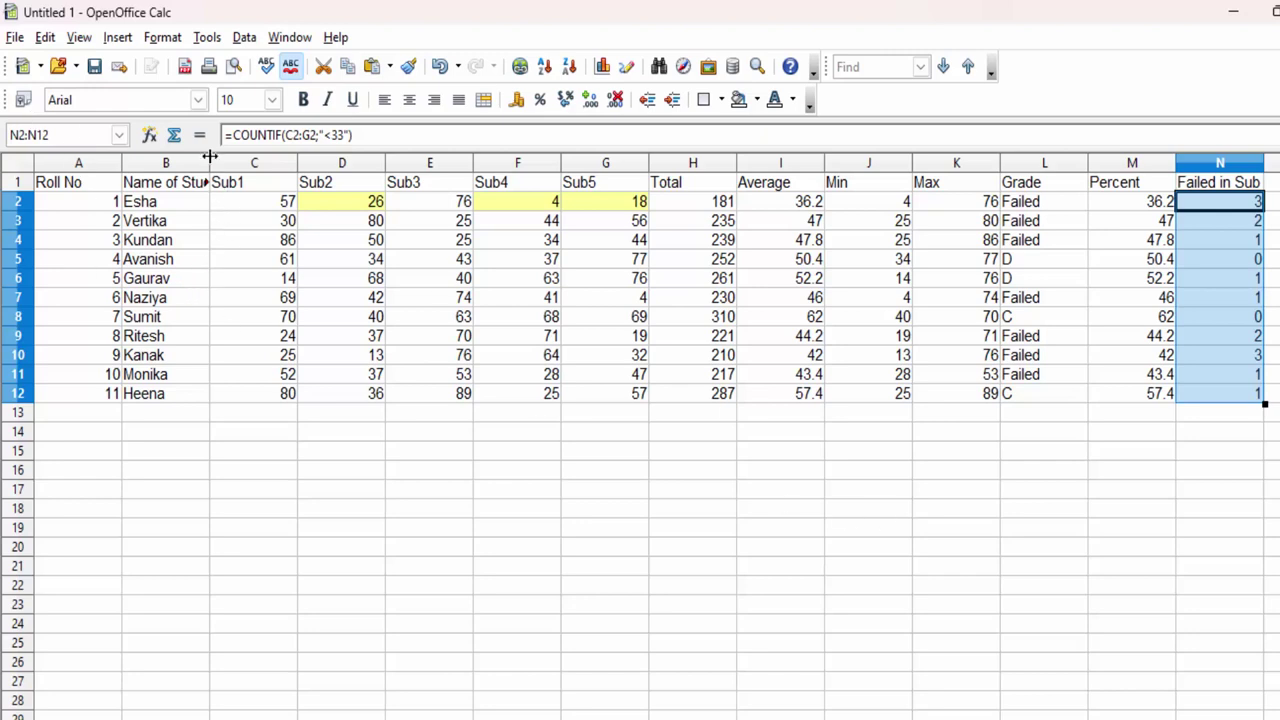
pyautogui.moveTo(210, 156); pyautogui.dragTo(254, 160)
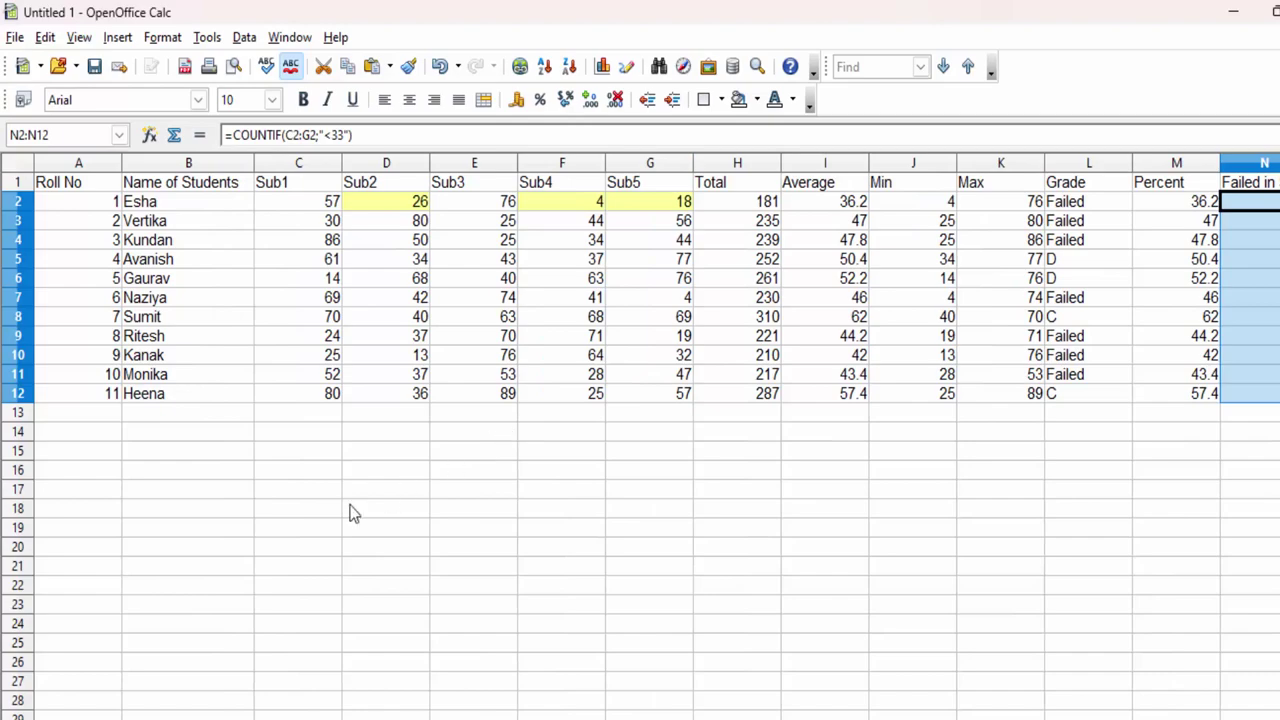
pyautogui.click(390, 456)
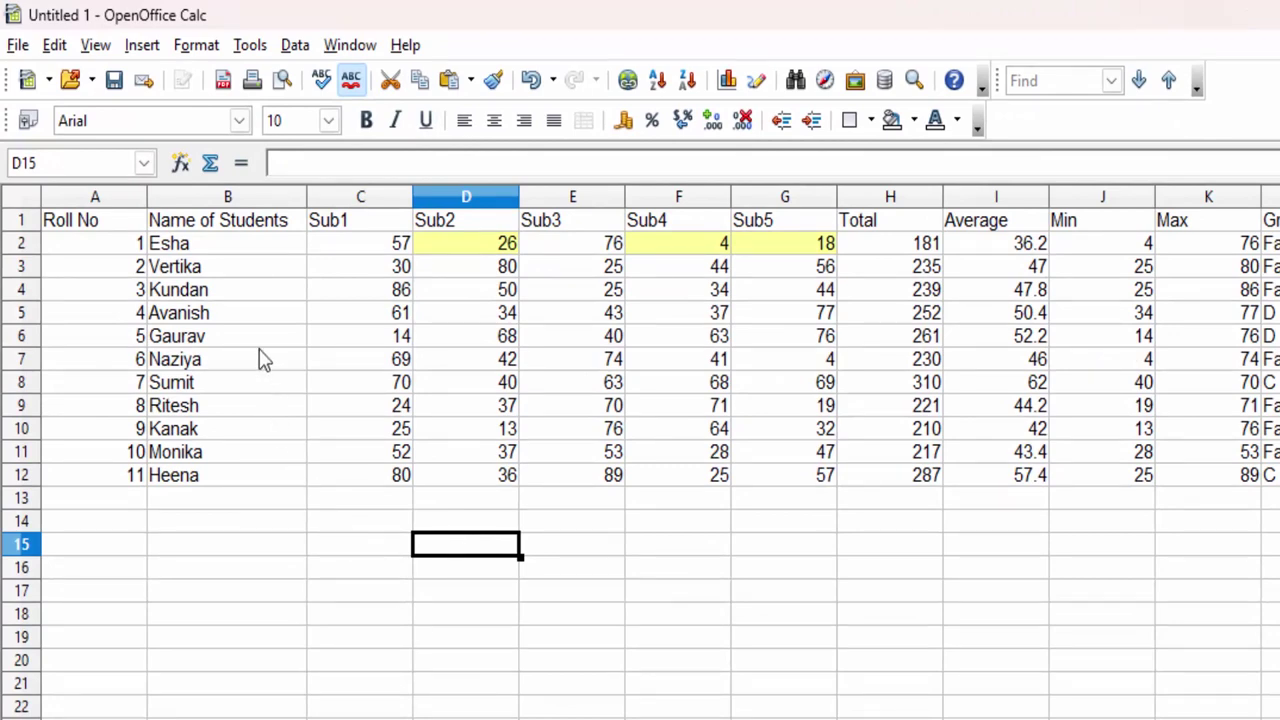
# Copy the Roll No header into C14 as the lookup label.
pyautogui.click(87, 222)
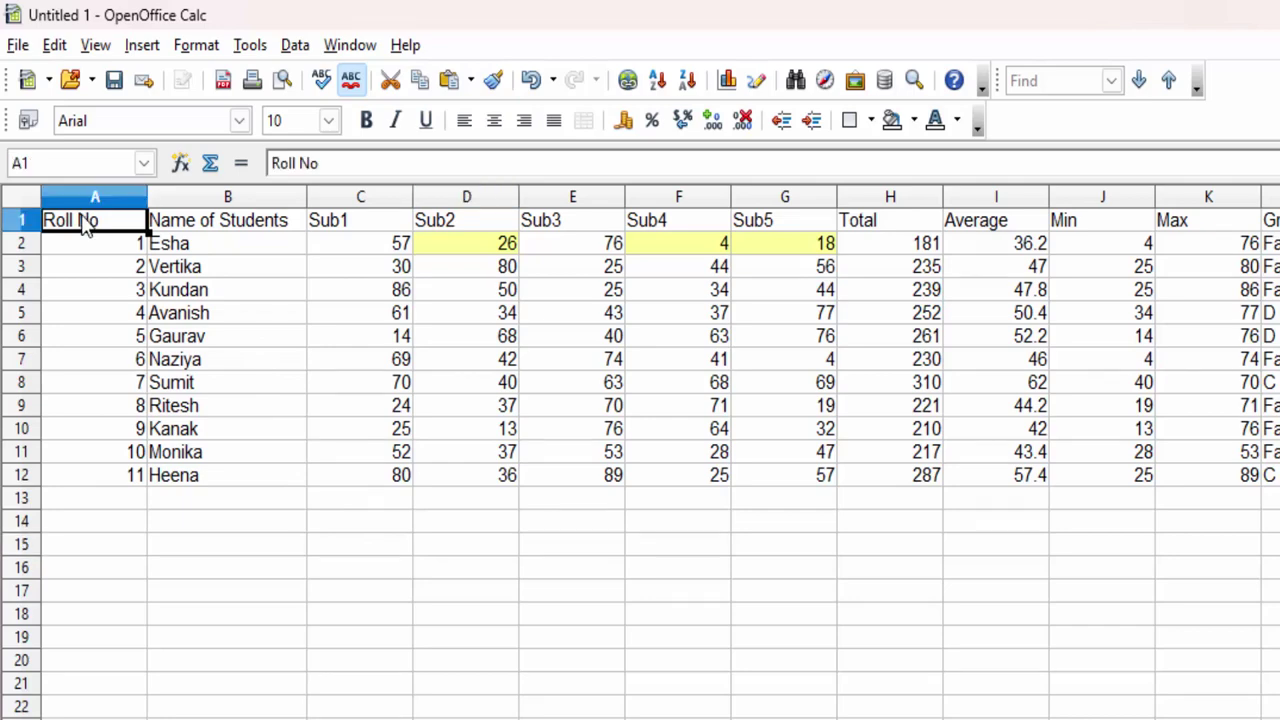
pyautogui.rightClick(87, 225)
pyautogui.click(156, 455)
pyautogui.click(364, 528)
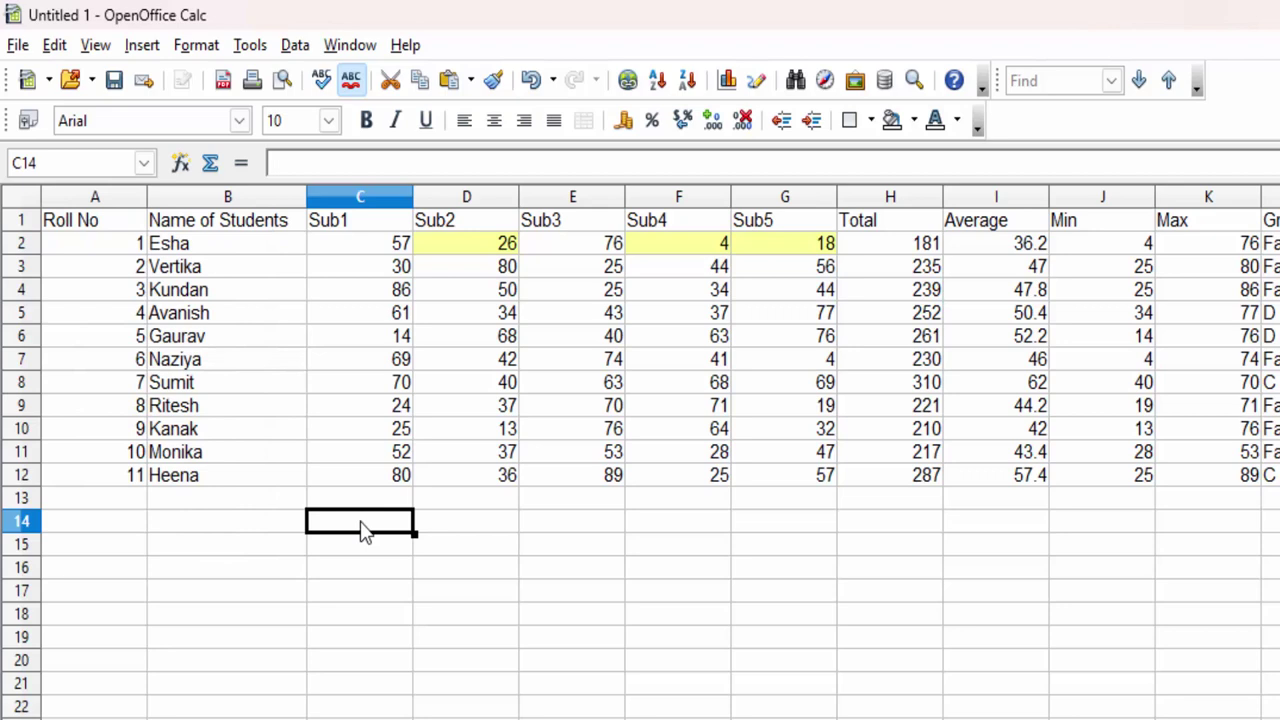
pyautogui.write('Roll No')
# Label D14 'Average' and begin a =vlookup( formula in D15.
pyautogui.click(462, 528)
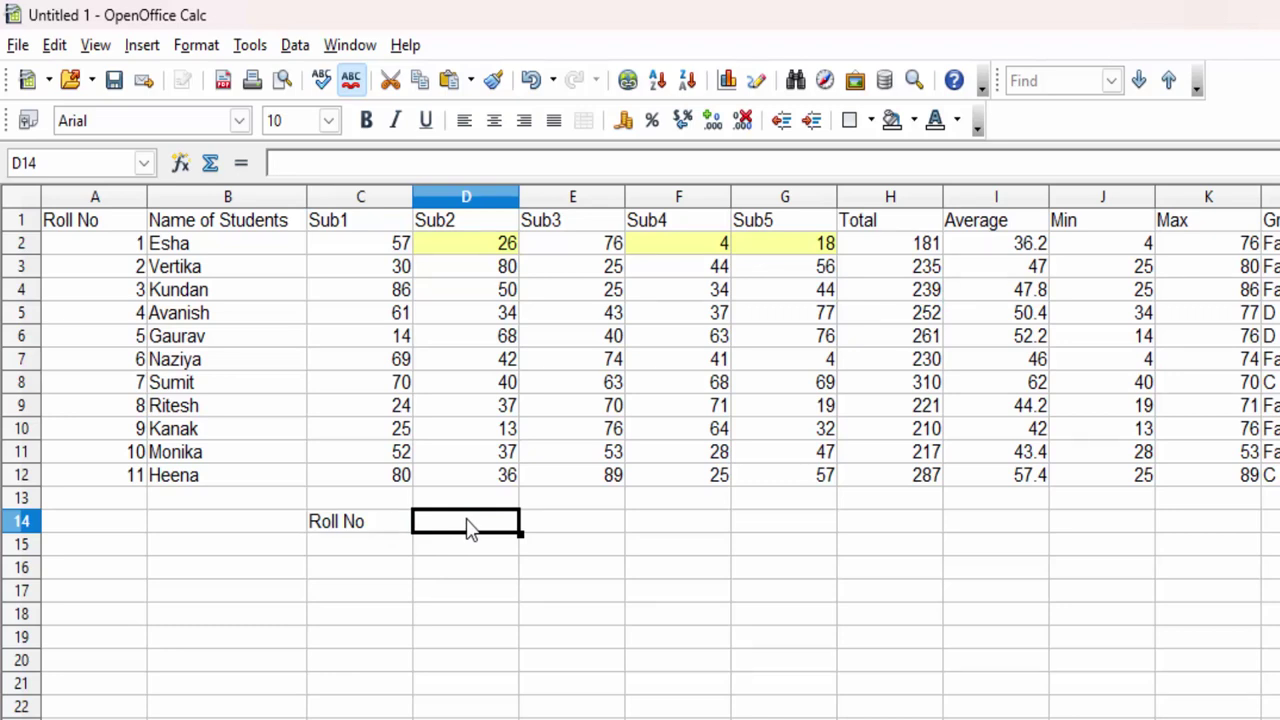
pyautogui.write('Averag')
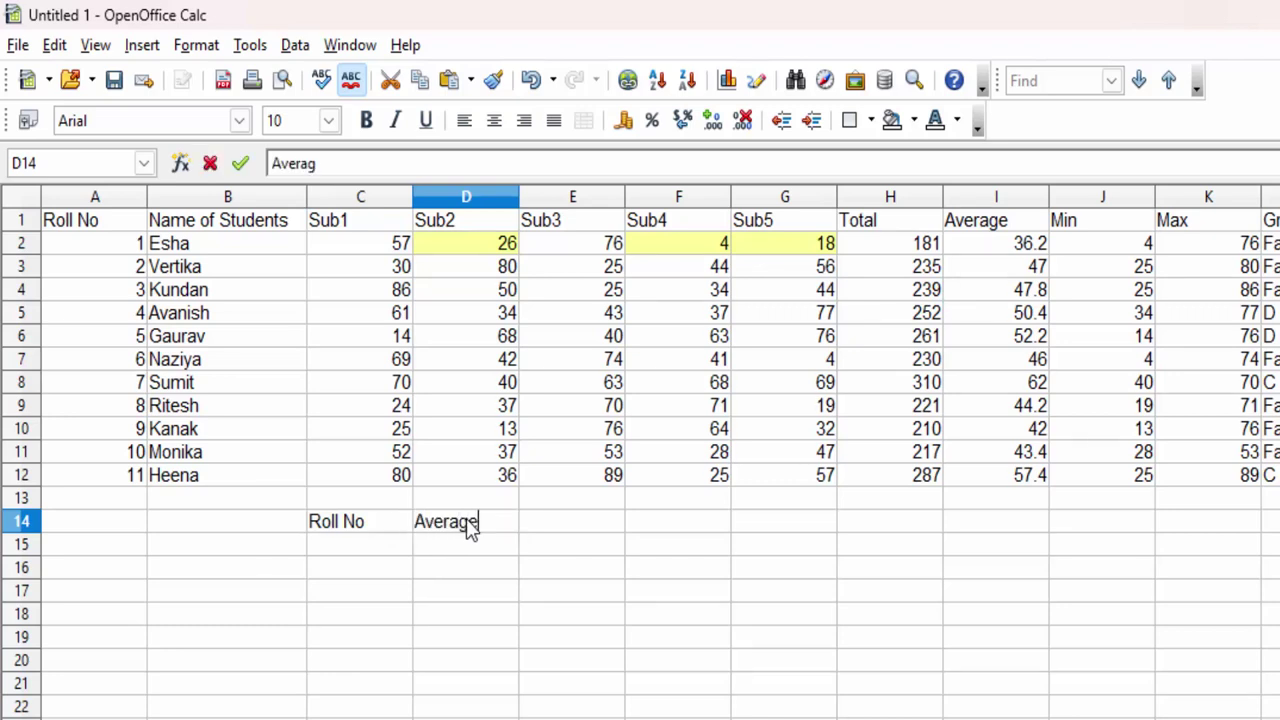
pyautogui.write('ee')
pyautogui.click(494, 545)
pyautogui.write('=')
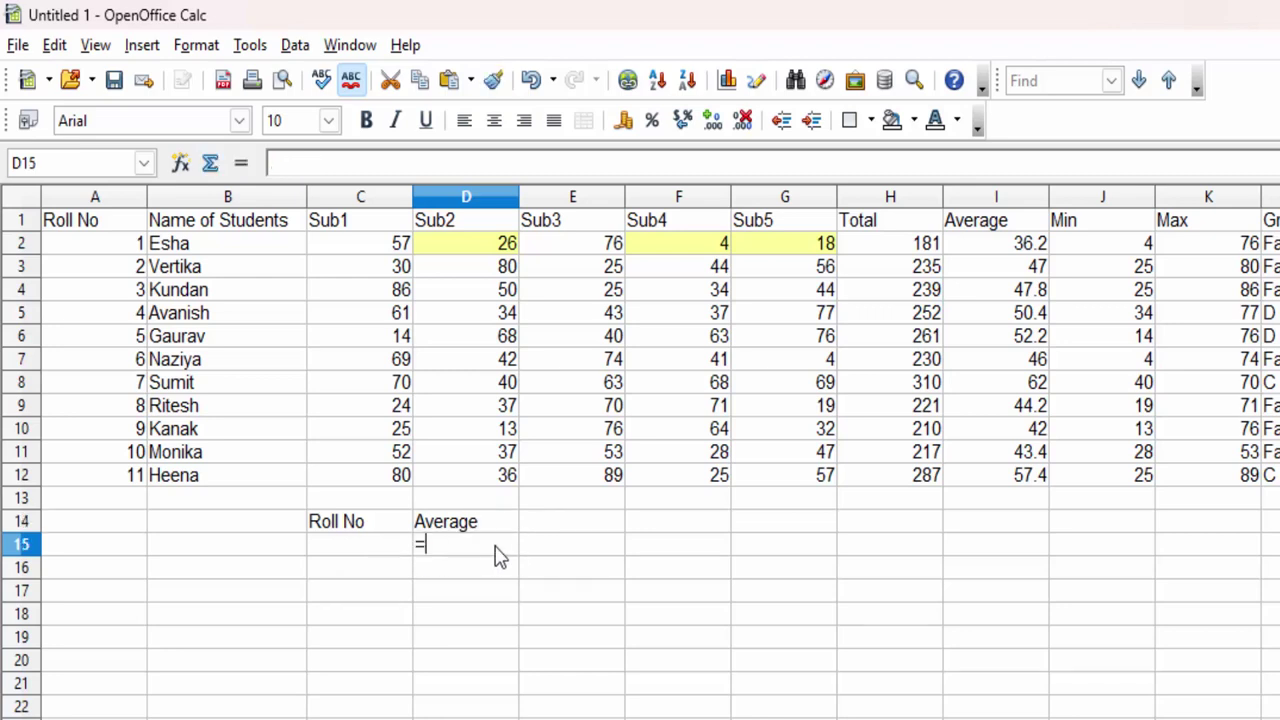
pyautogui.write('vloo')
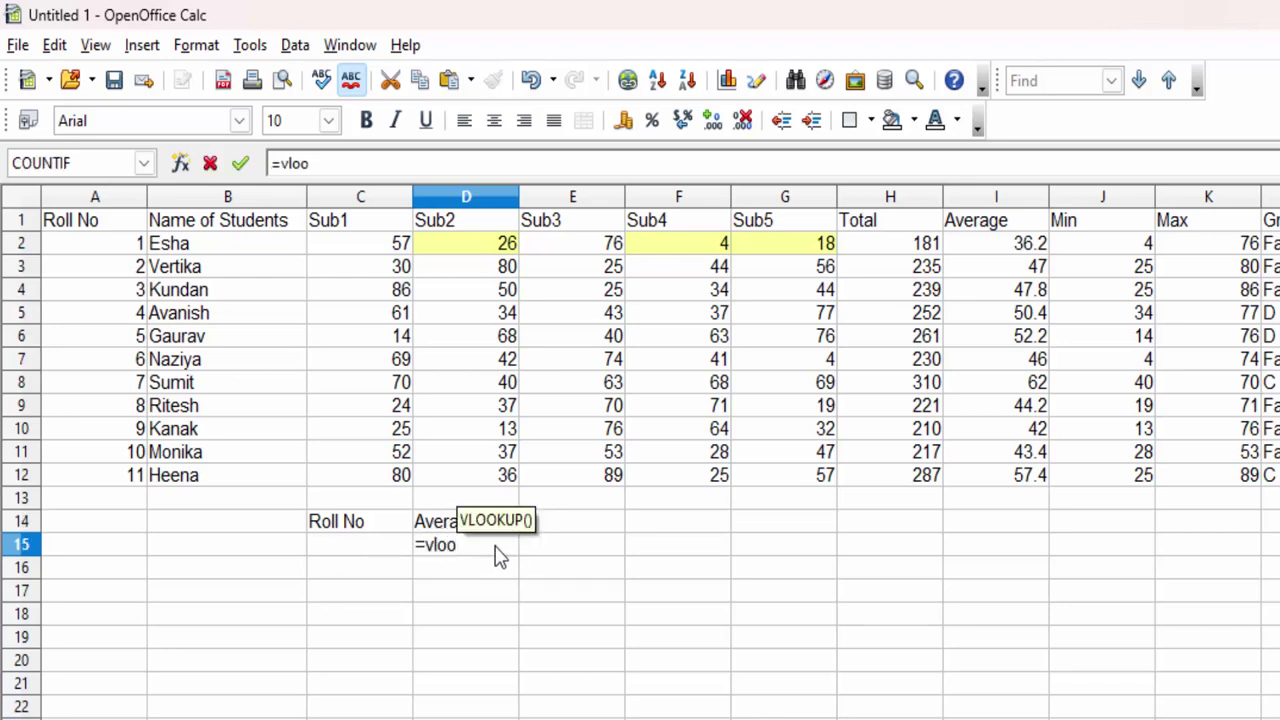
pyautogui.write('(')
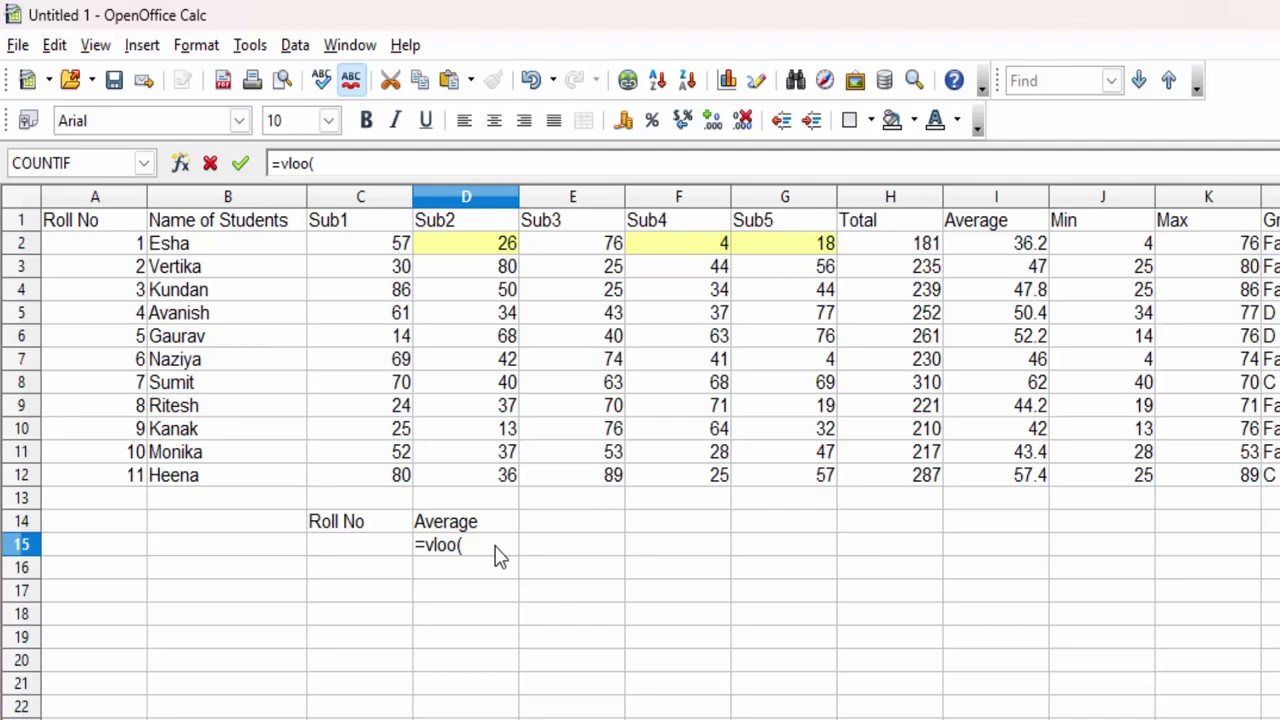
pyautogui.press('BackSpace')
pyautogui.write('k')
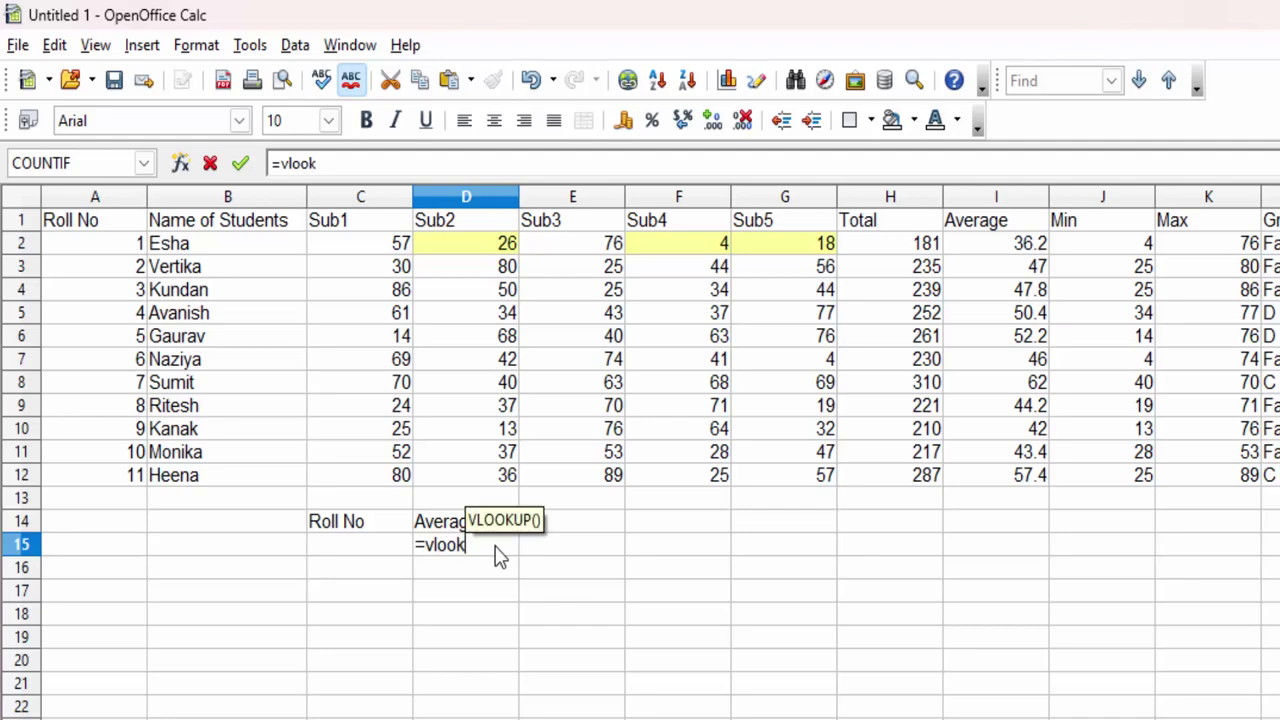
pyautogui.write('up(')
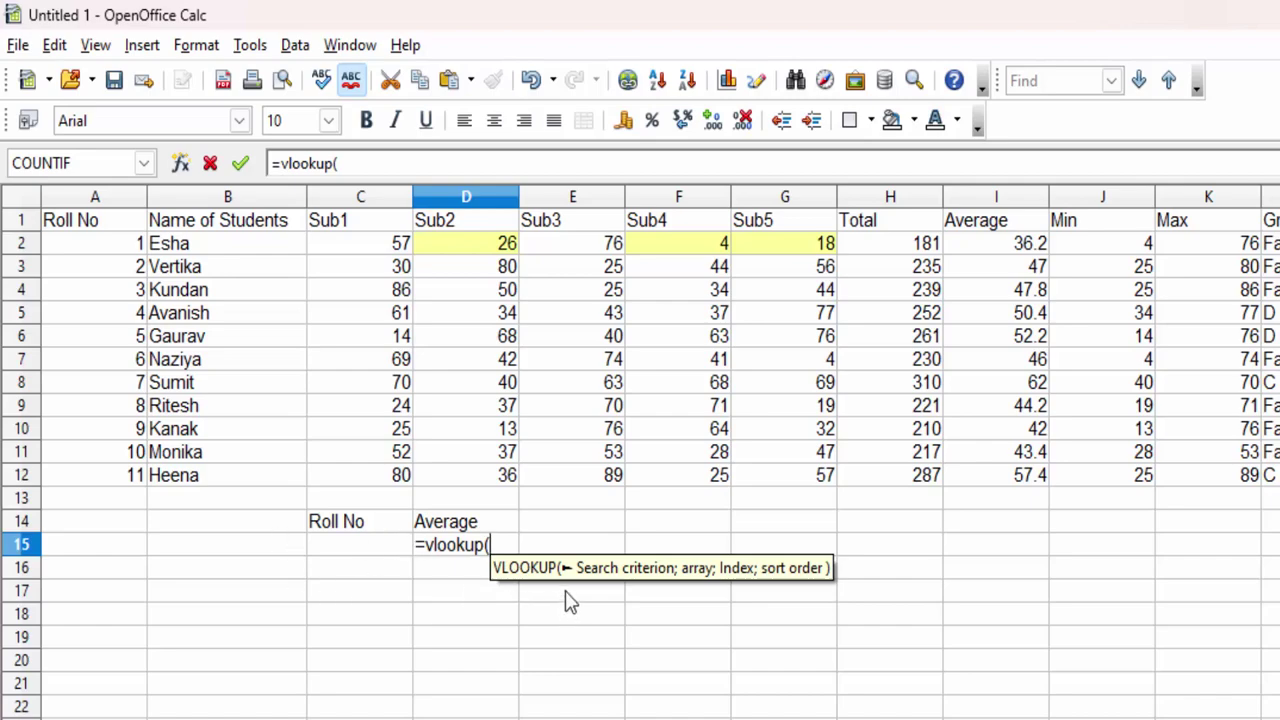
# Set C15 as the lookup value and A1:N12 as the table range in the D15 formula.
pyautogui.click(331, 544)
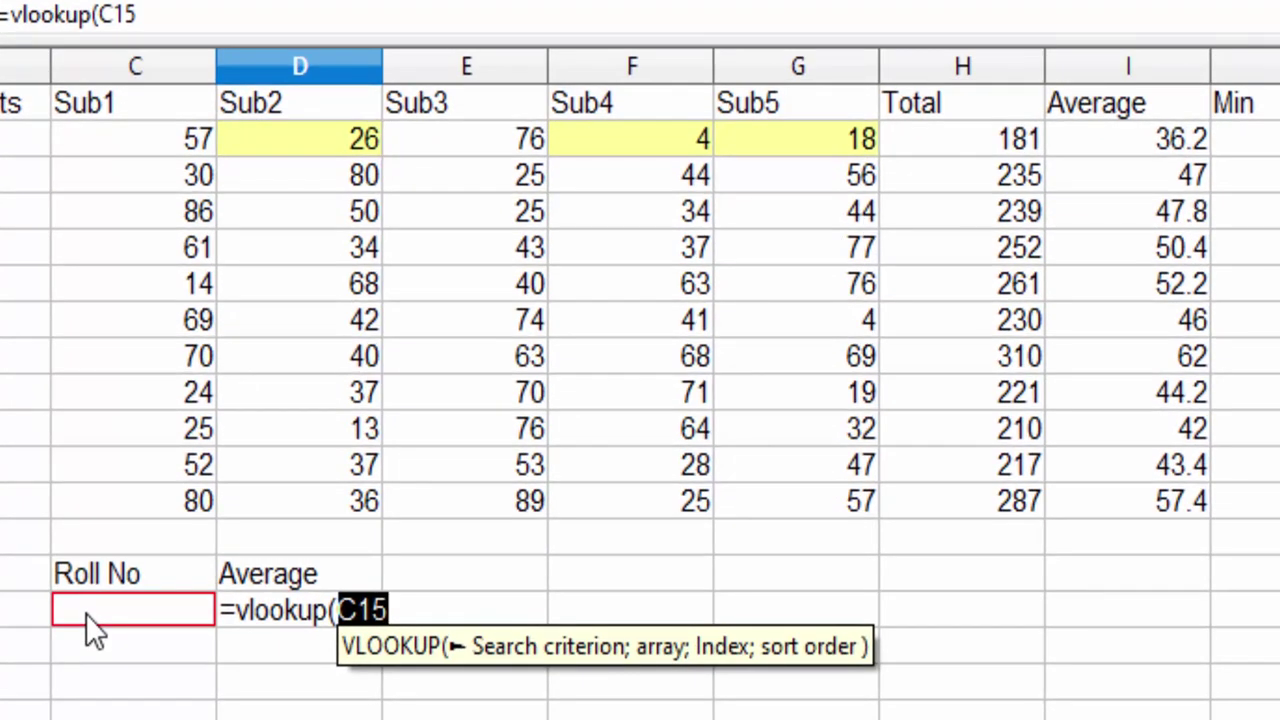
pyautogui.write(';')
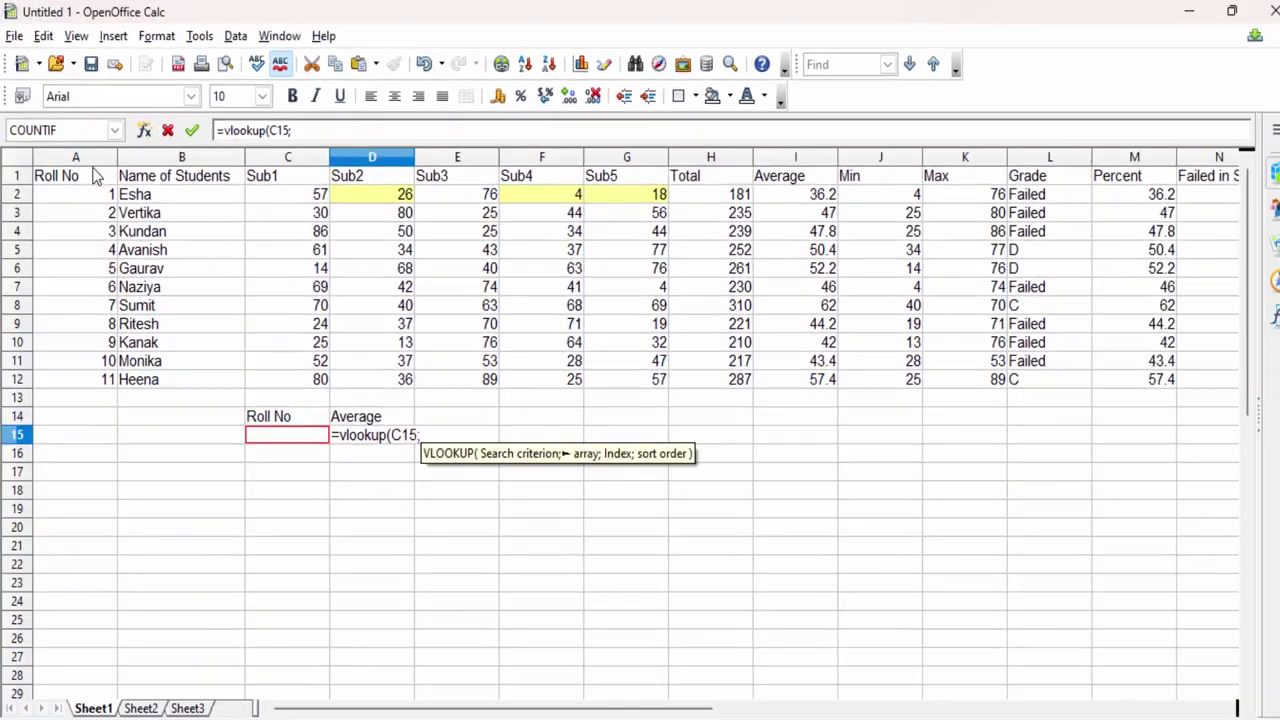
pyautogui.click(95, 178)
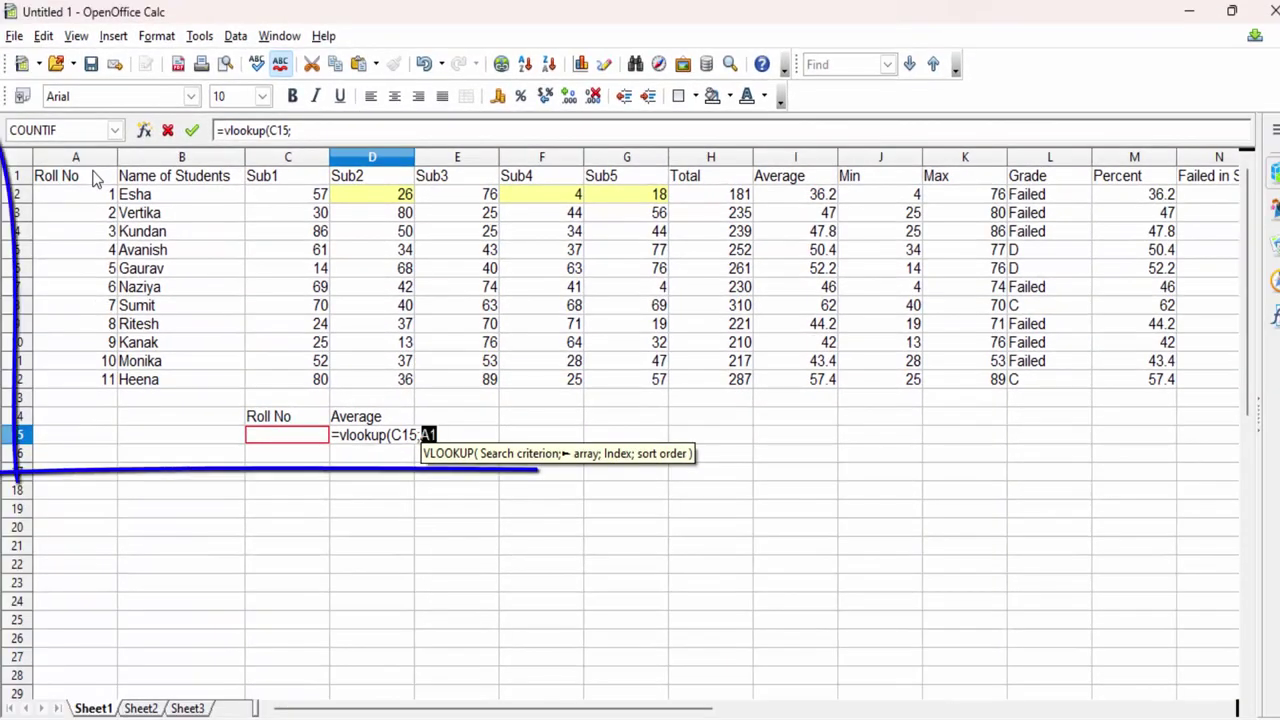
pyautogui.moveTo(95, 178)
pyautogui.mouseDown()
pyautogui.moveTo(1140, 378)
pyautogui.moveTo(688, 397)
pyautogui.moveTo(566, 386)
pyautogui.mouseUp()
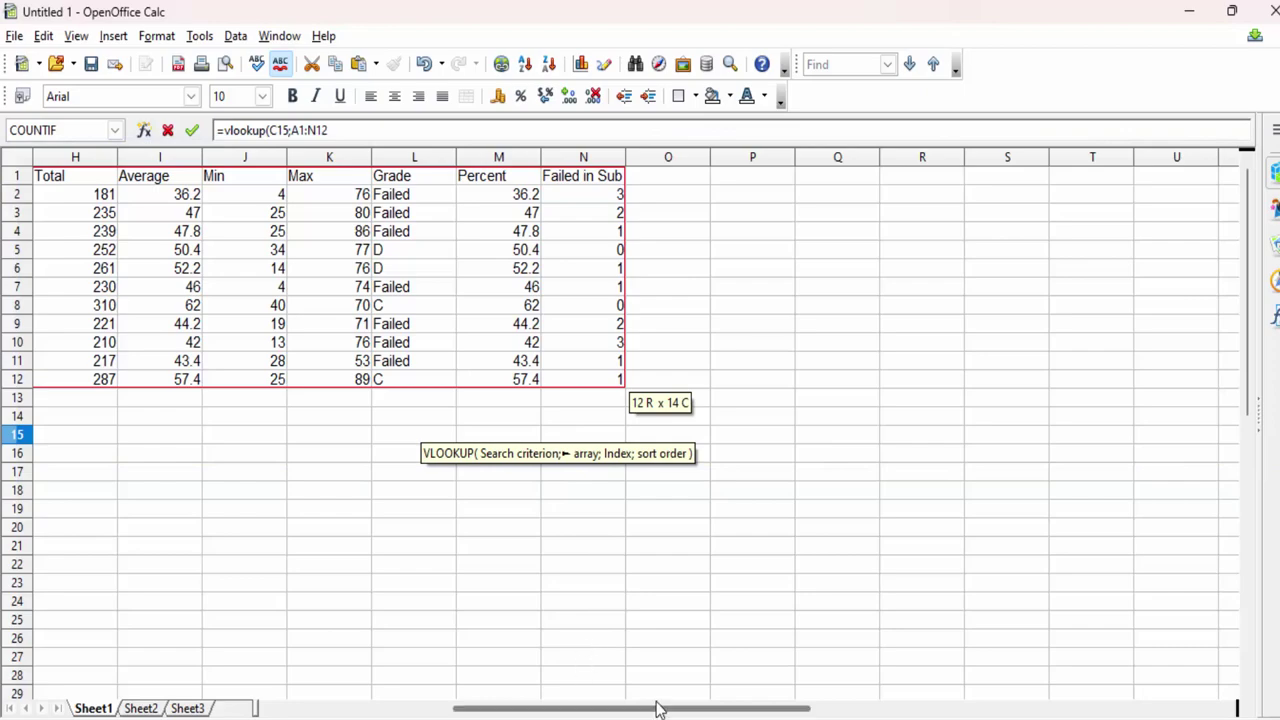
pyautogui.moveTo(655, 713); pyautogui.dragTo(480, 712)
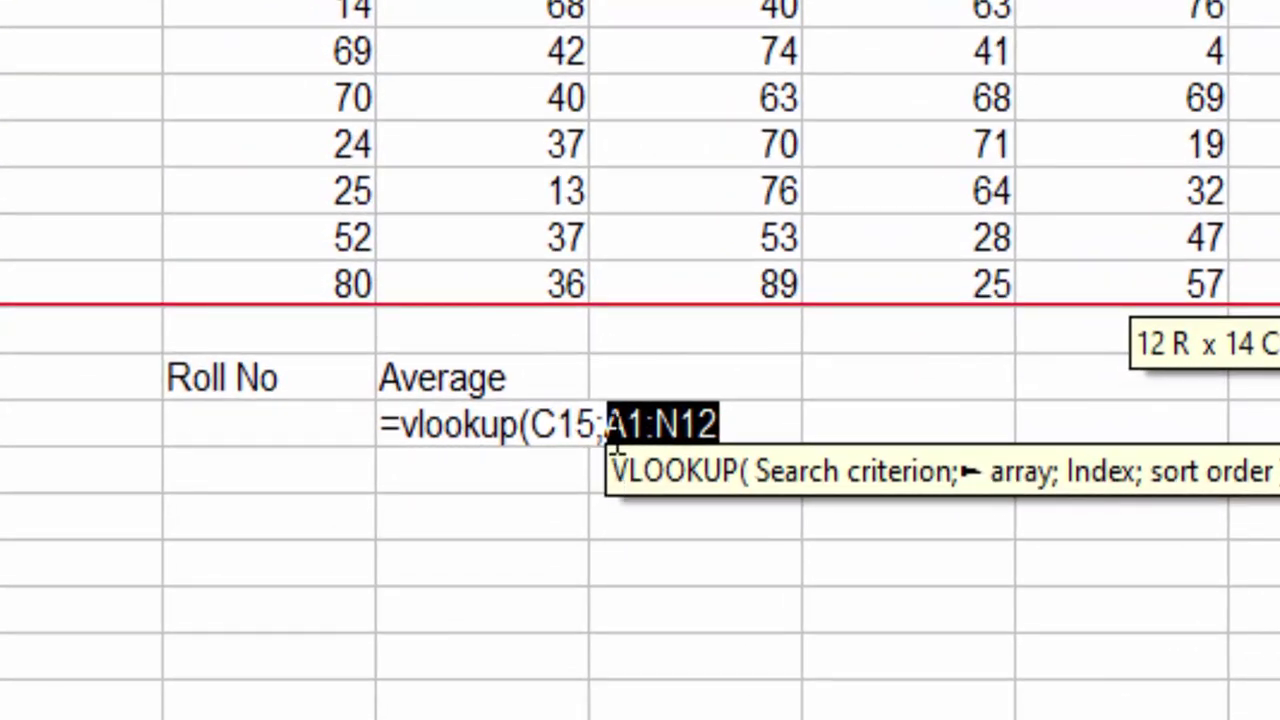
# Make the range absolute as $A$1:$N$12 and finish the formula with ;9;0).
pyautogui.click(617, 437)
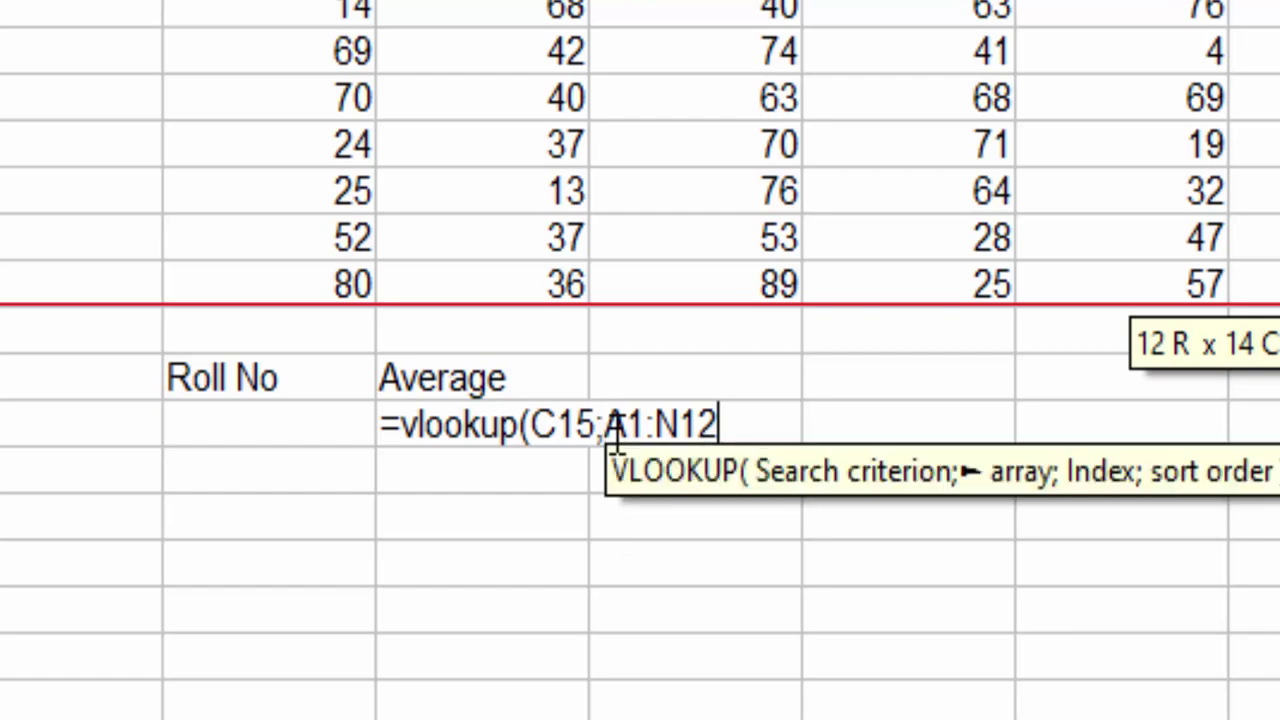
pyautogui.write('$')
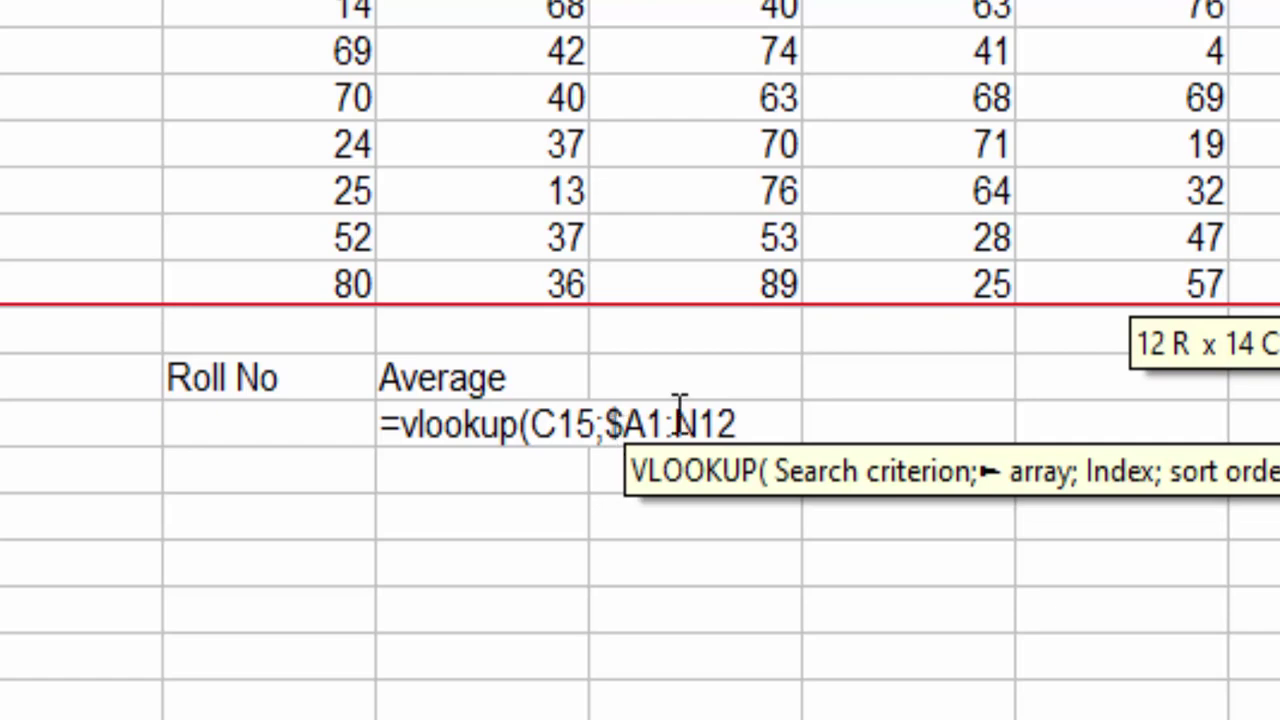
pyautogui.click(651, 423)
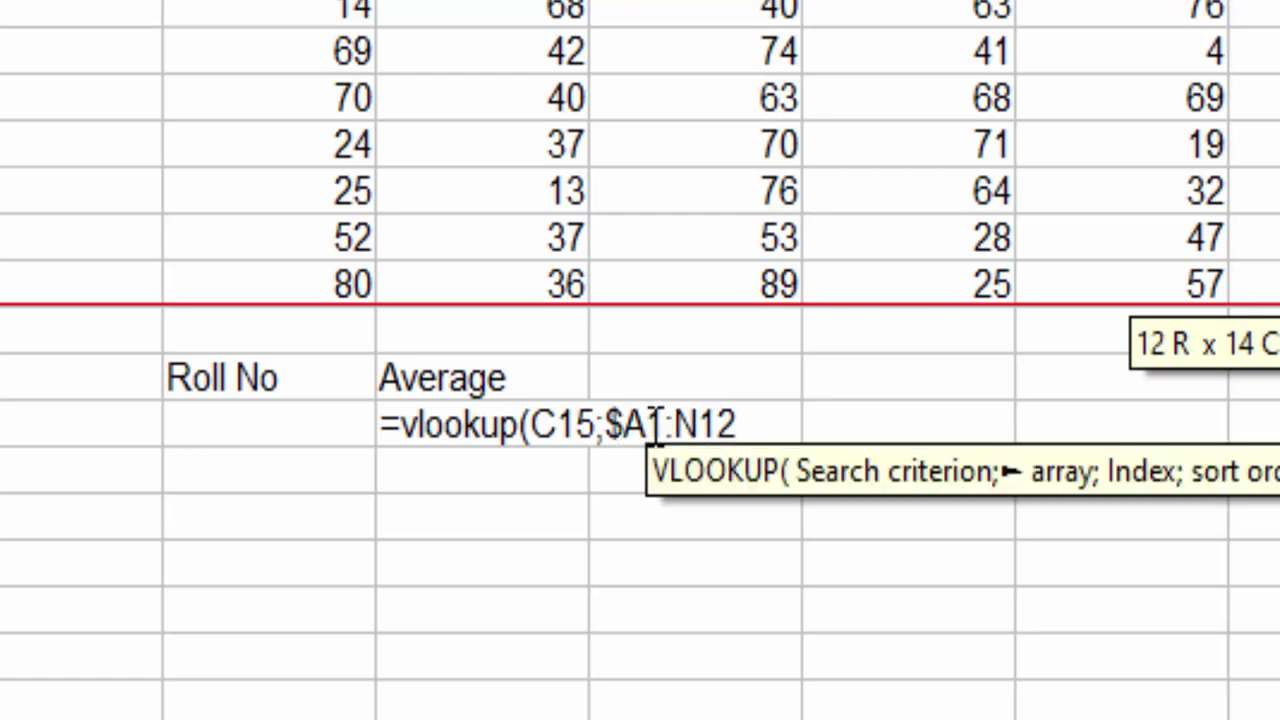
pyautogui.write('$')
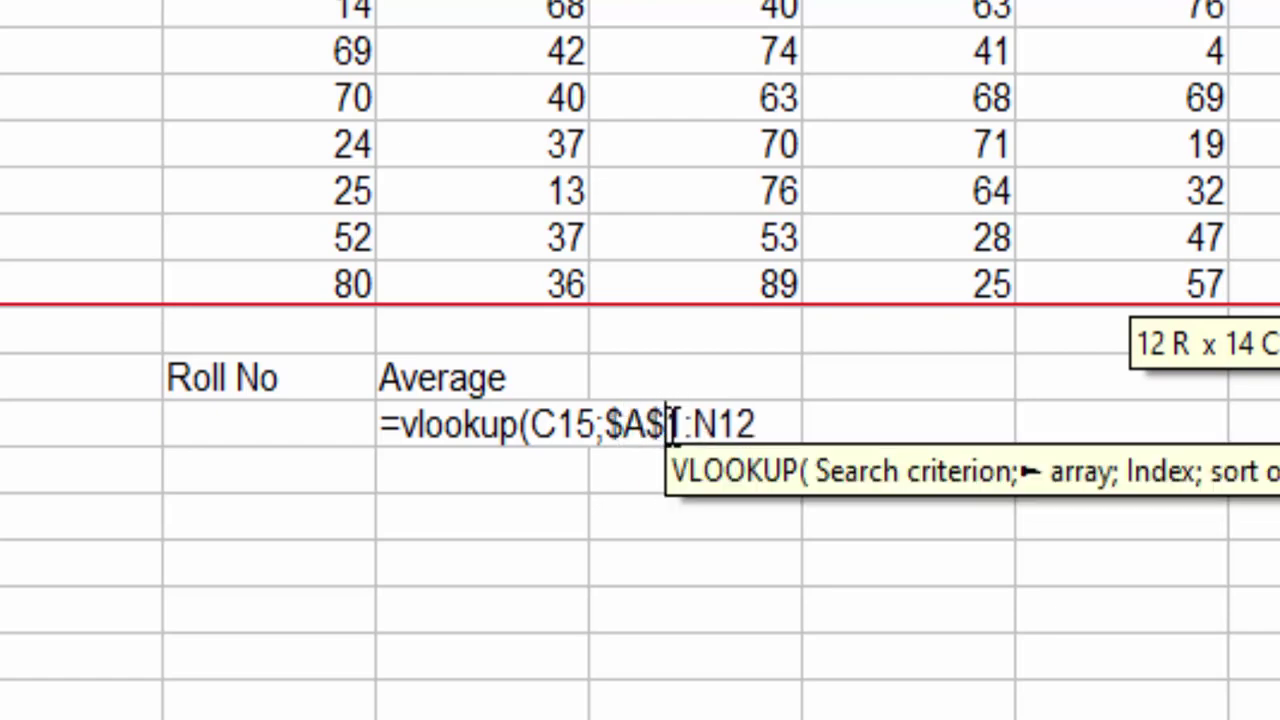
pyautogui.click(685, 425)
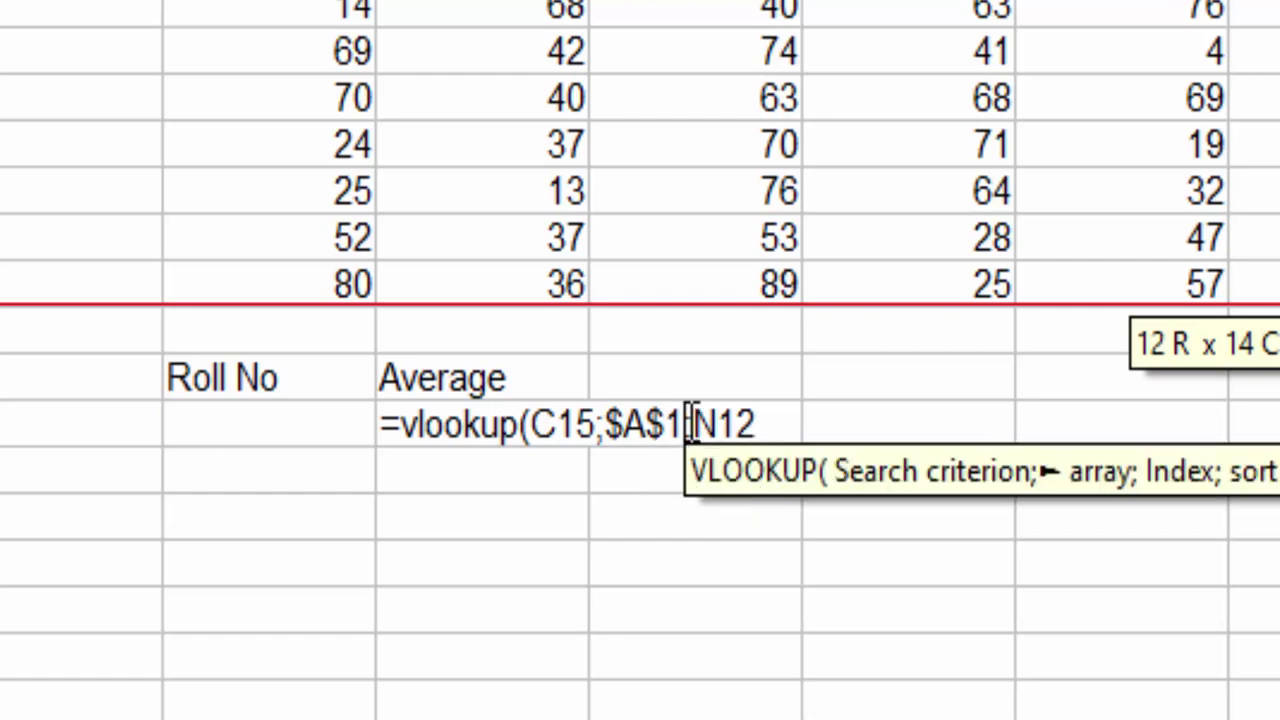
pyautogui.click(693, 425)
pyautogui.write('$')
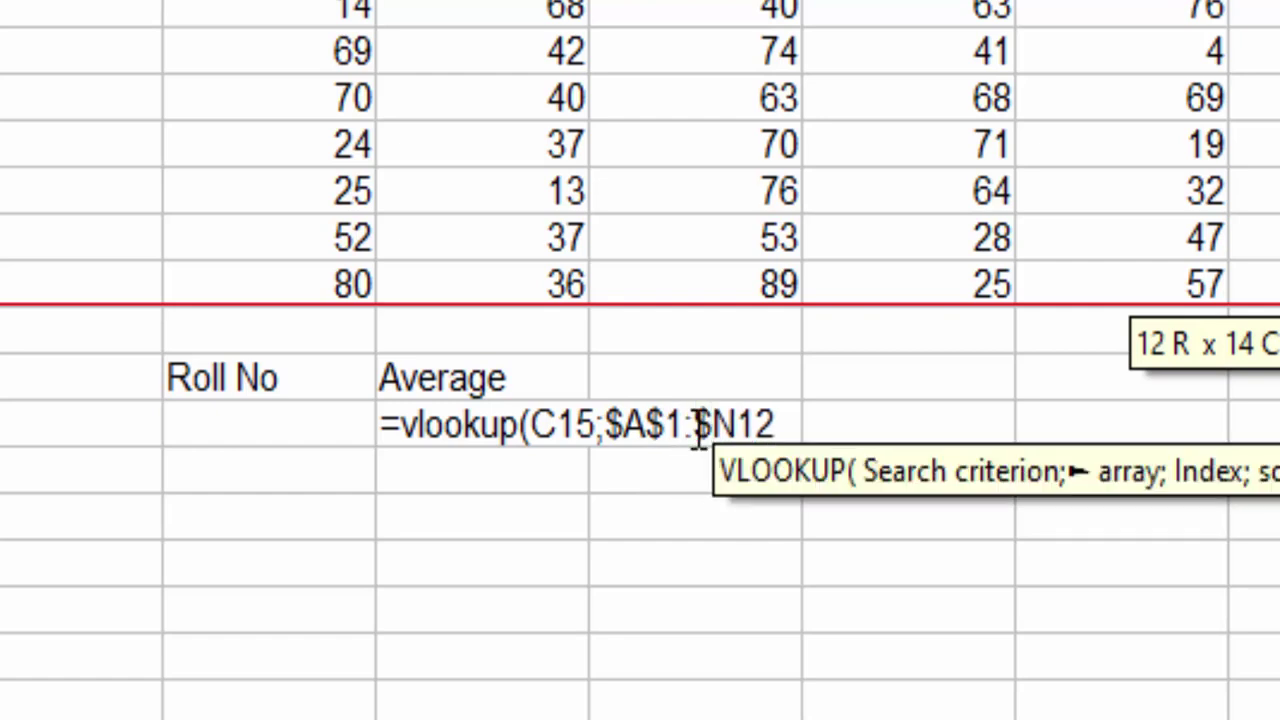
pyautogui.click(743, 425)
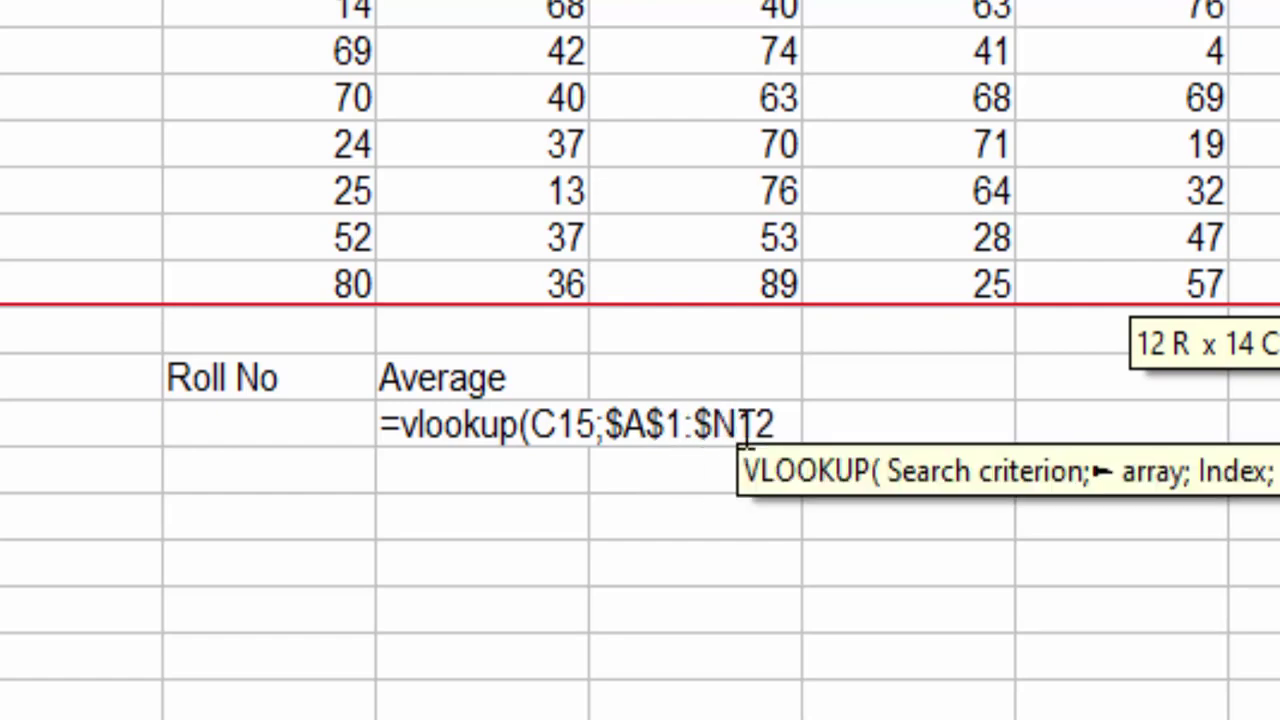
pyautogui.write('$')
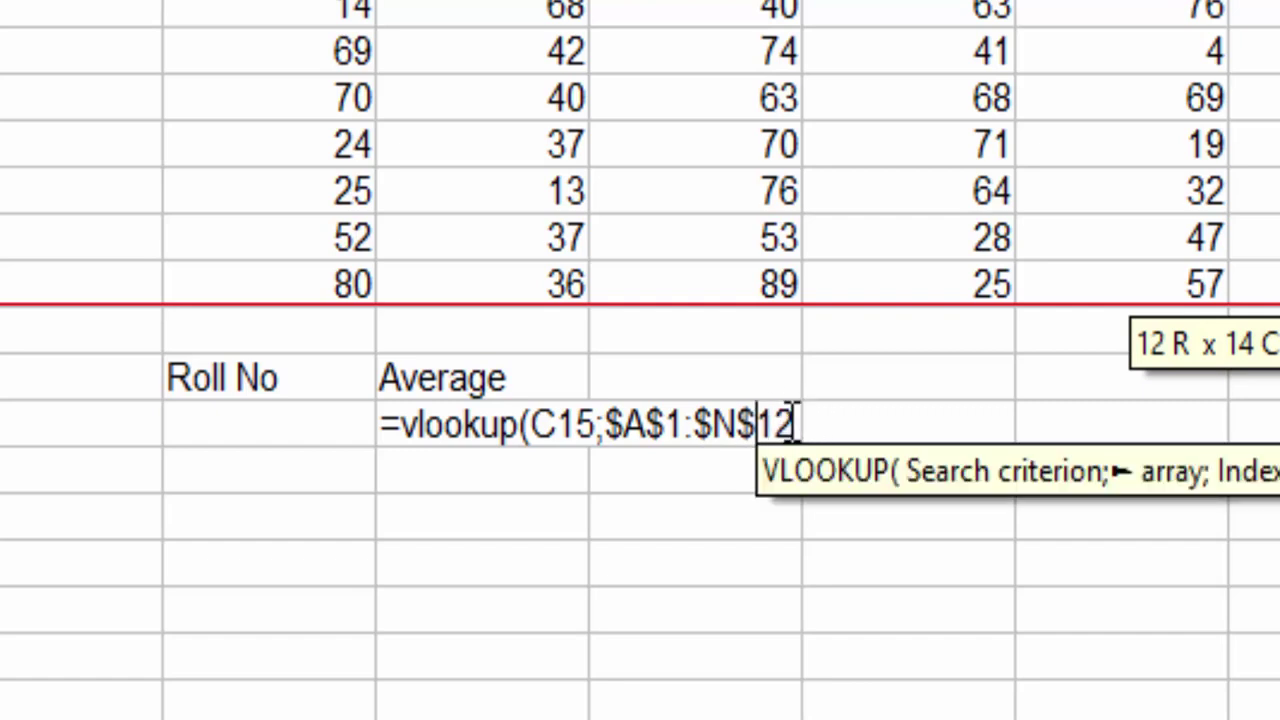
pyautogui.click(800, 430)
pyautogui.write(';')
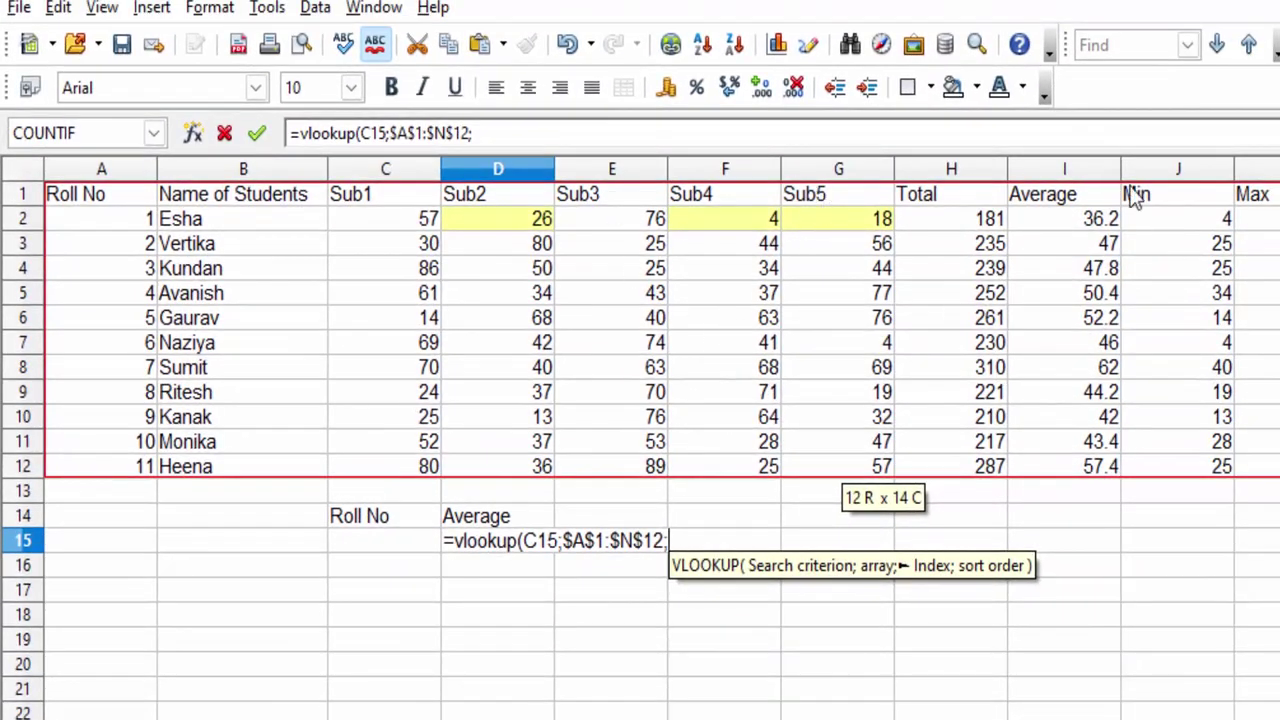
pyautogui.write('9')
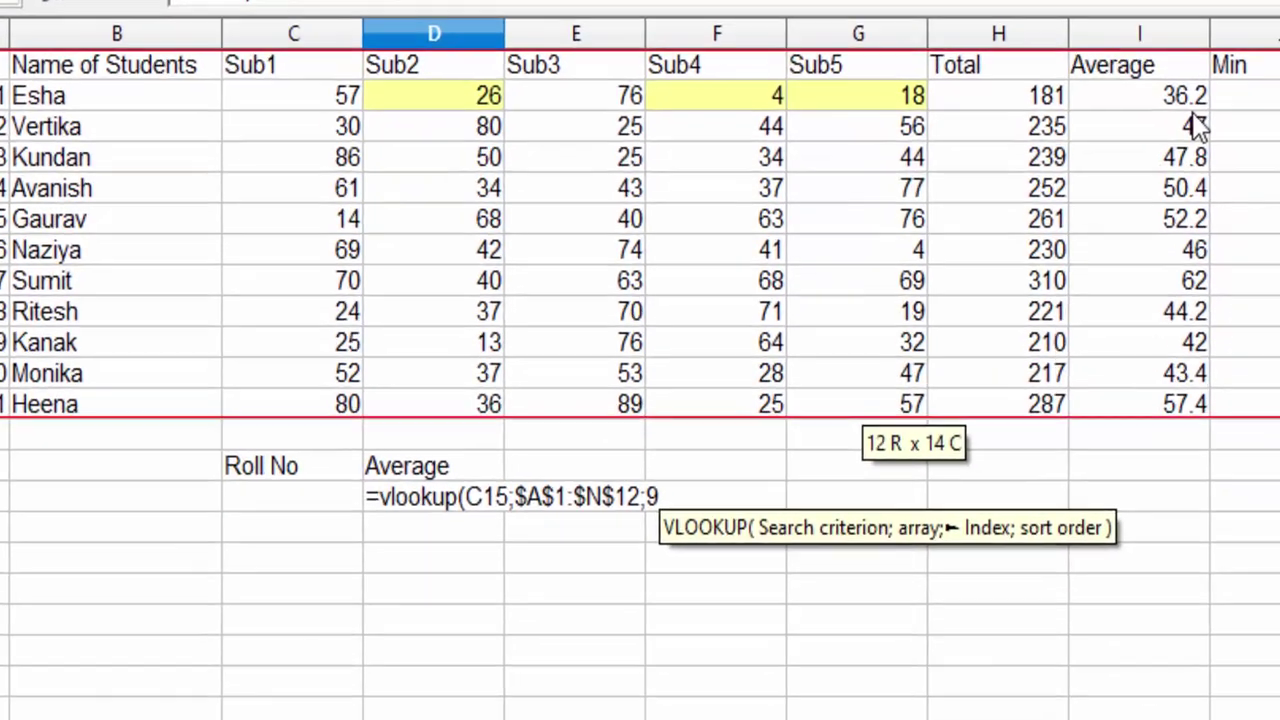
pyautogui.write(';0)')
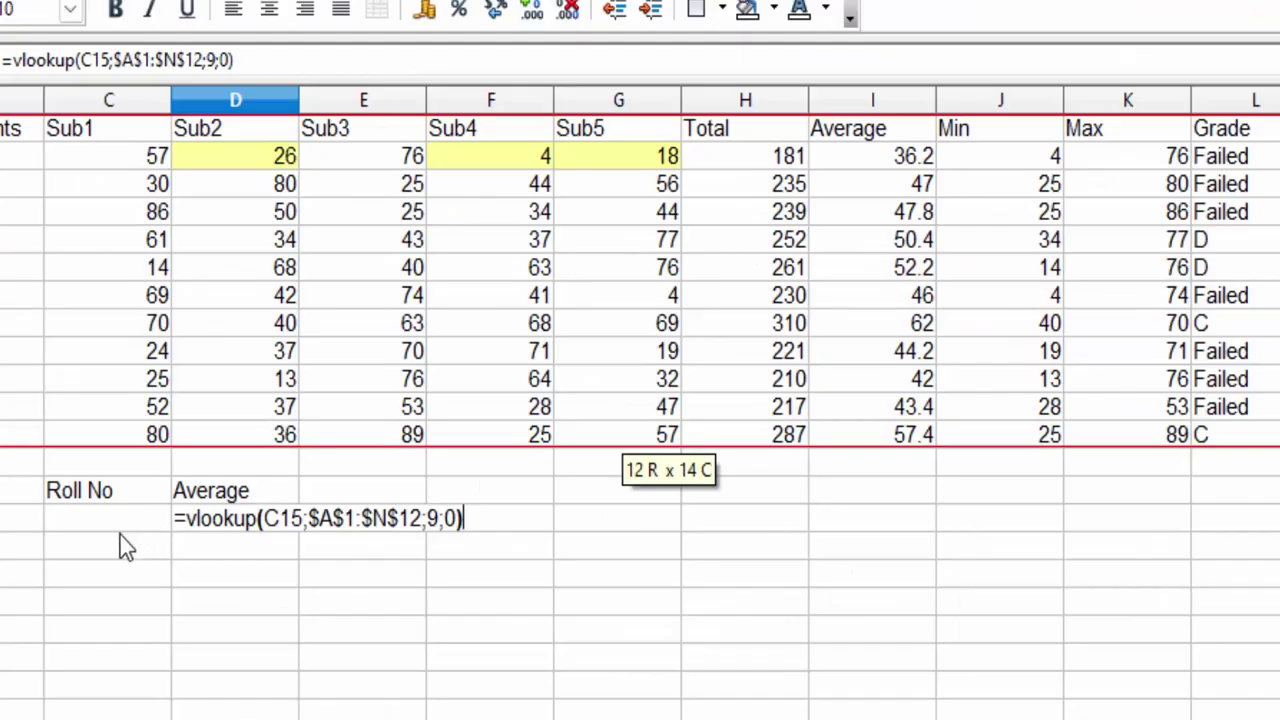
# Confirm the VLOOKUP formula and enter roll number 2 in C15, returning 47.
pyautogui.press('Return')
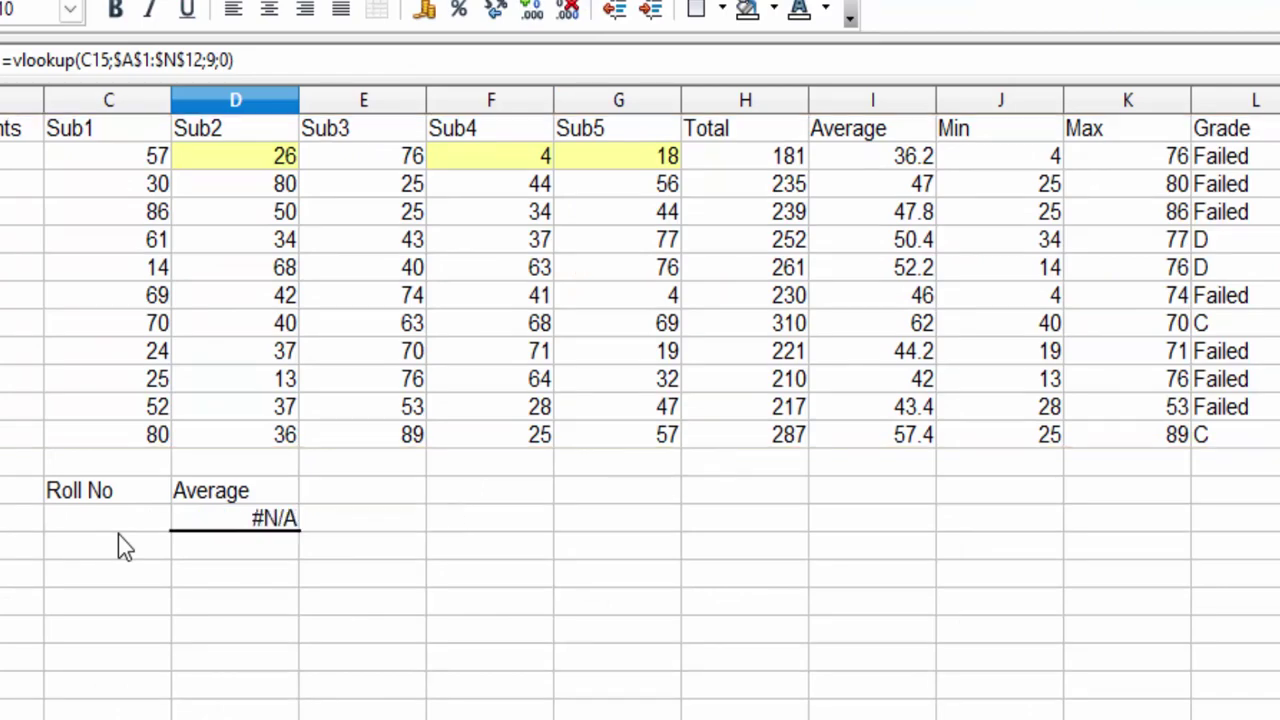
pyautogui.click(120, 517)
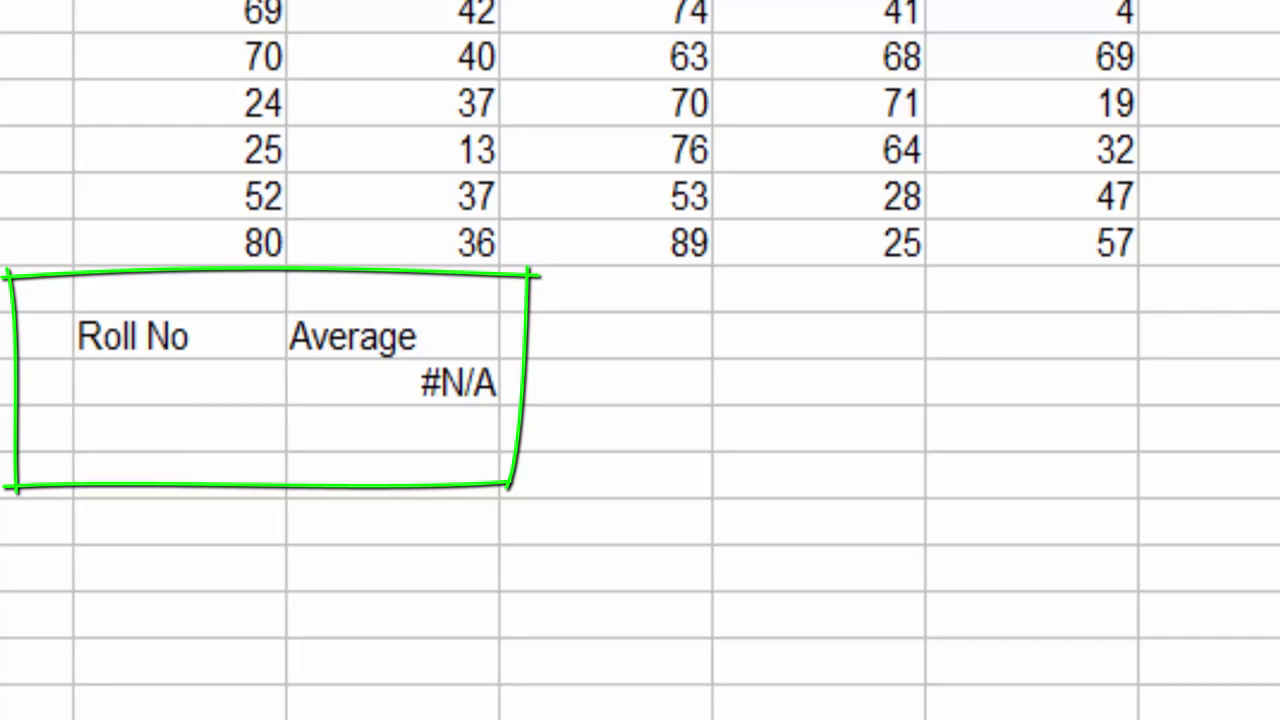
pyautogui.click(245, 478)
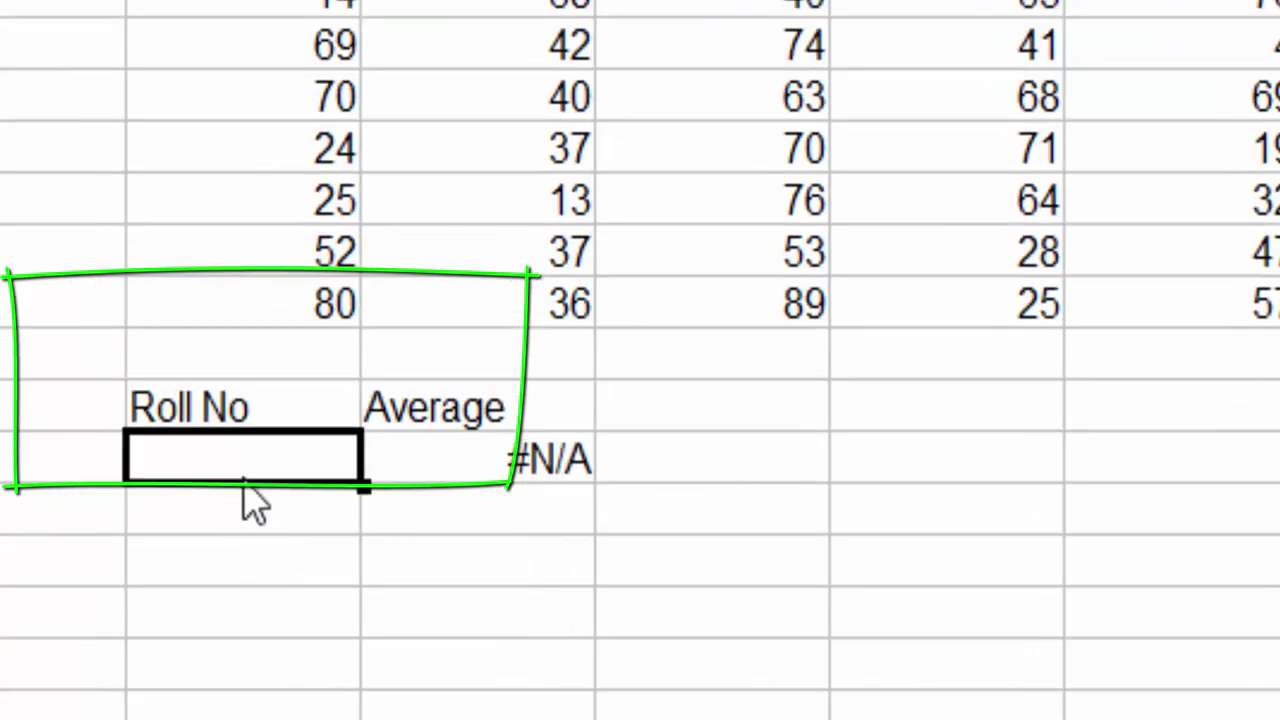
pyautogui.write('2')
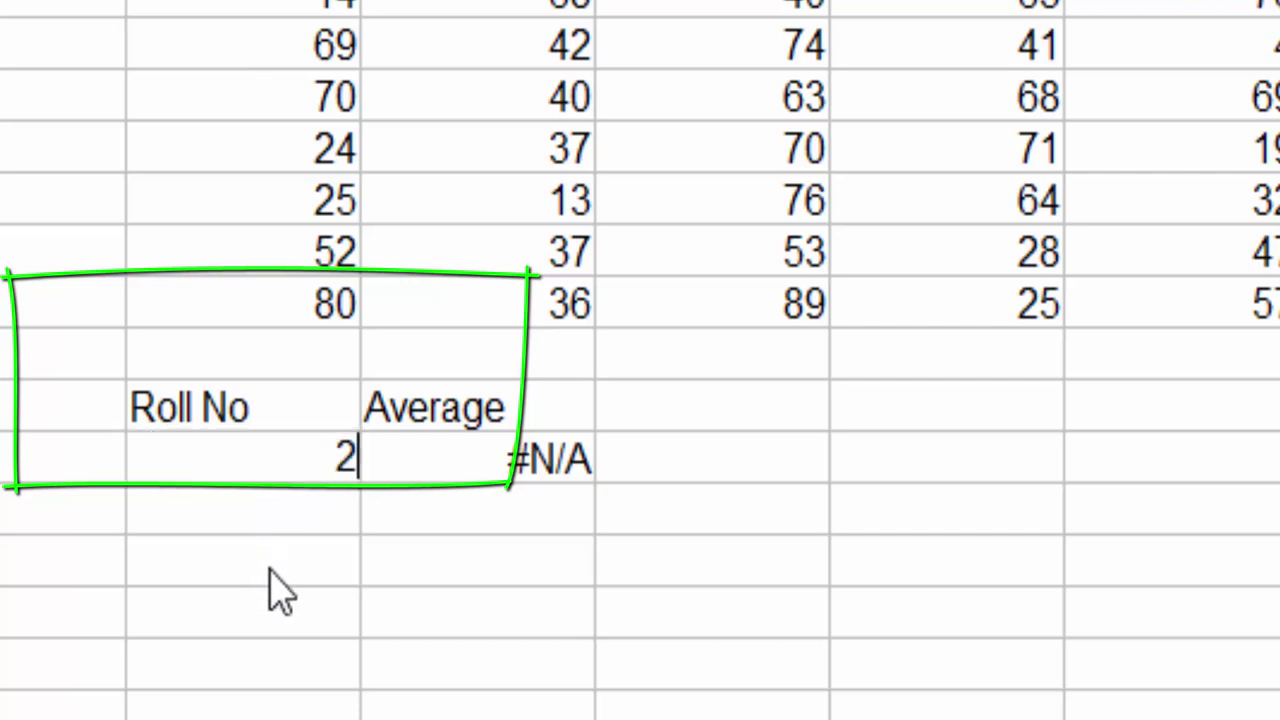
pyautogui.press('Return')
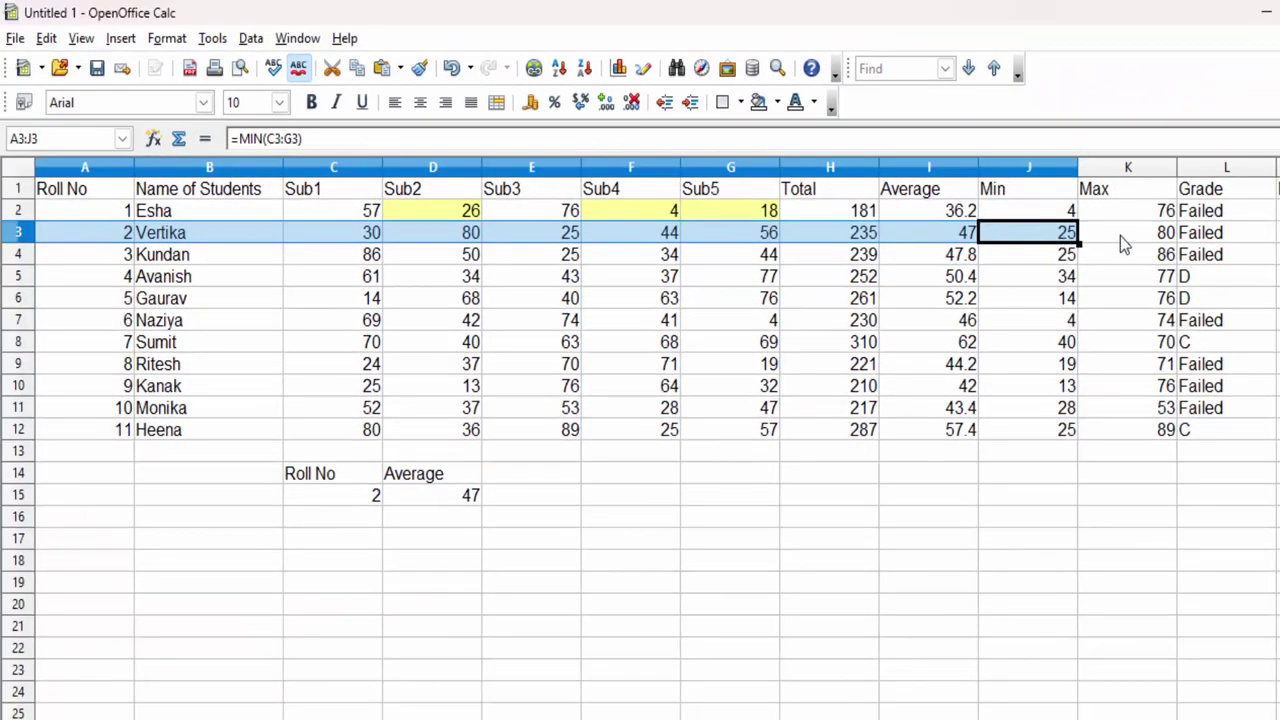
# Give roll number 2's row A3:M3 a Yellow green 1 background.
pyautogui.click(1196, 238)
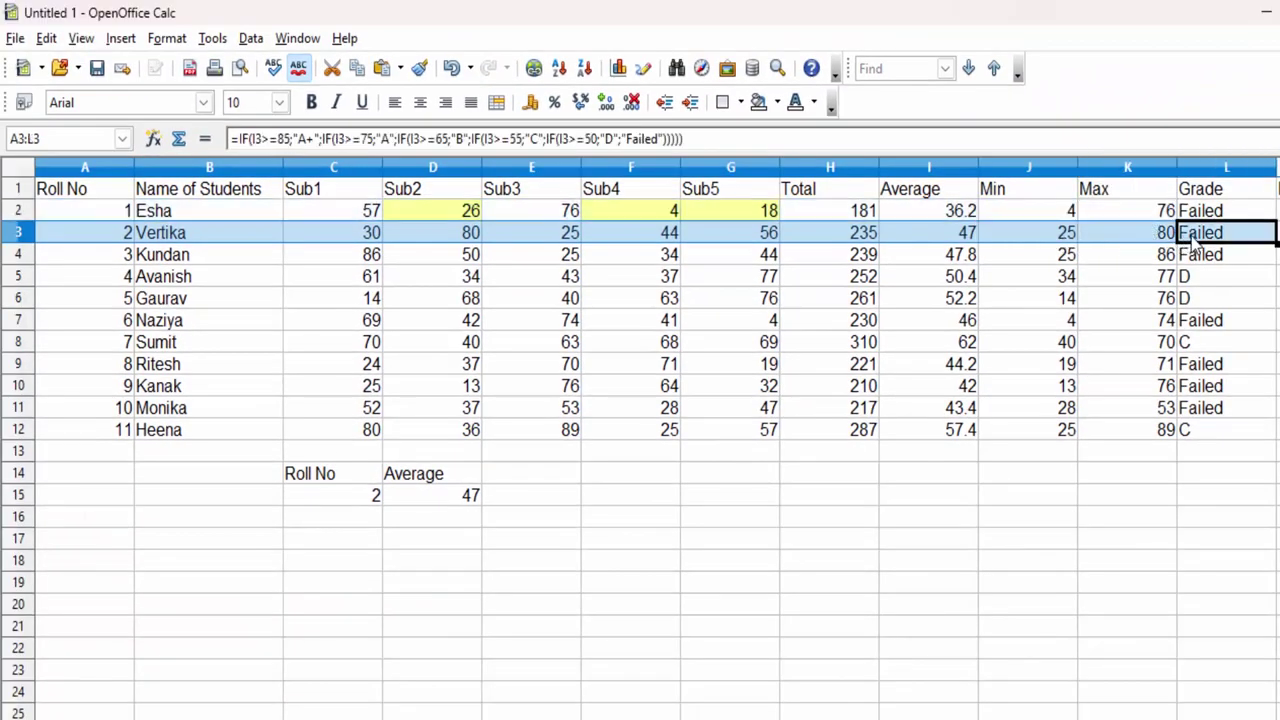
pyautogui.press('Right')
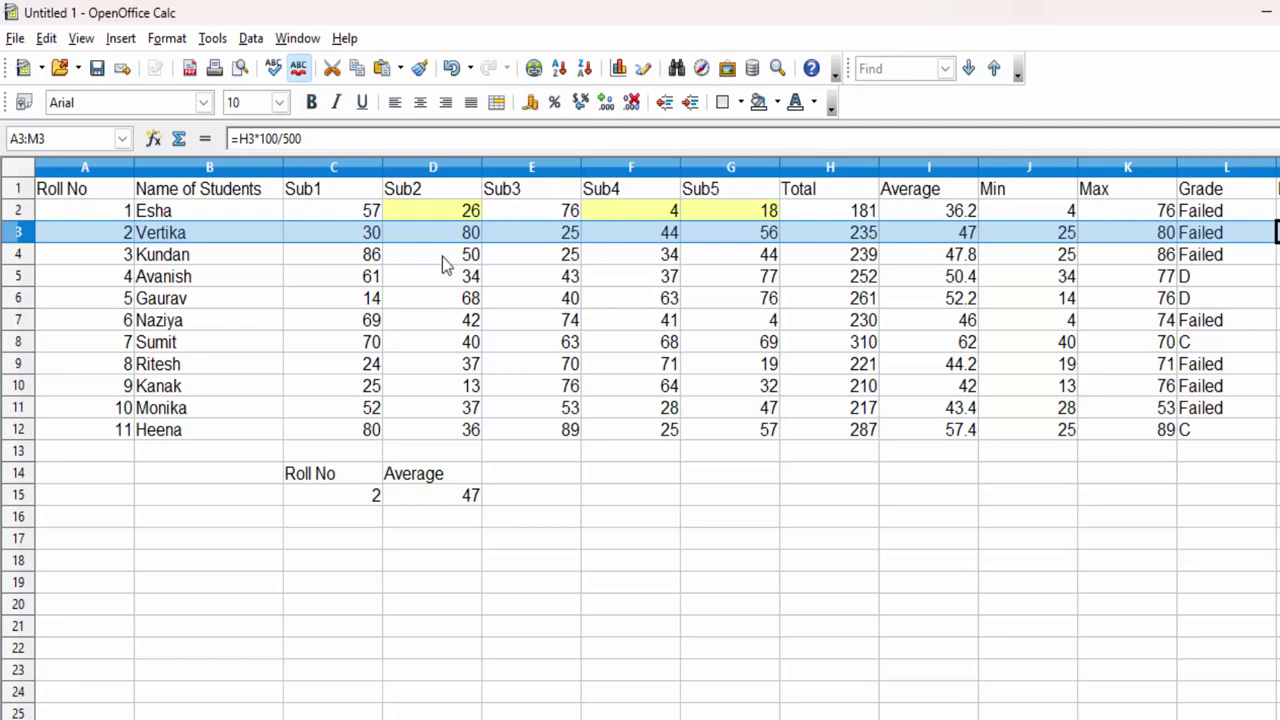
pyautogui.click(777, 103)
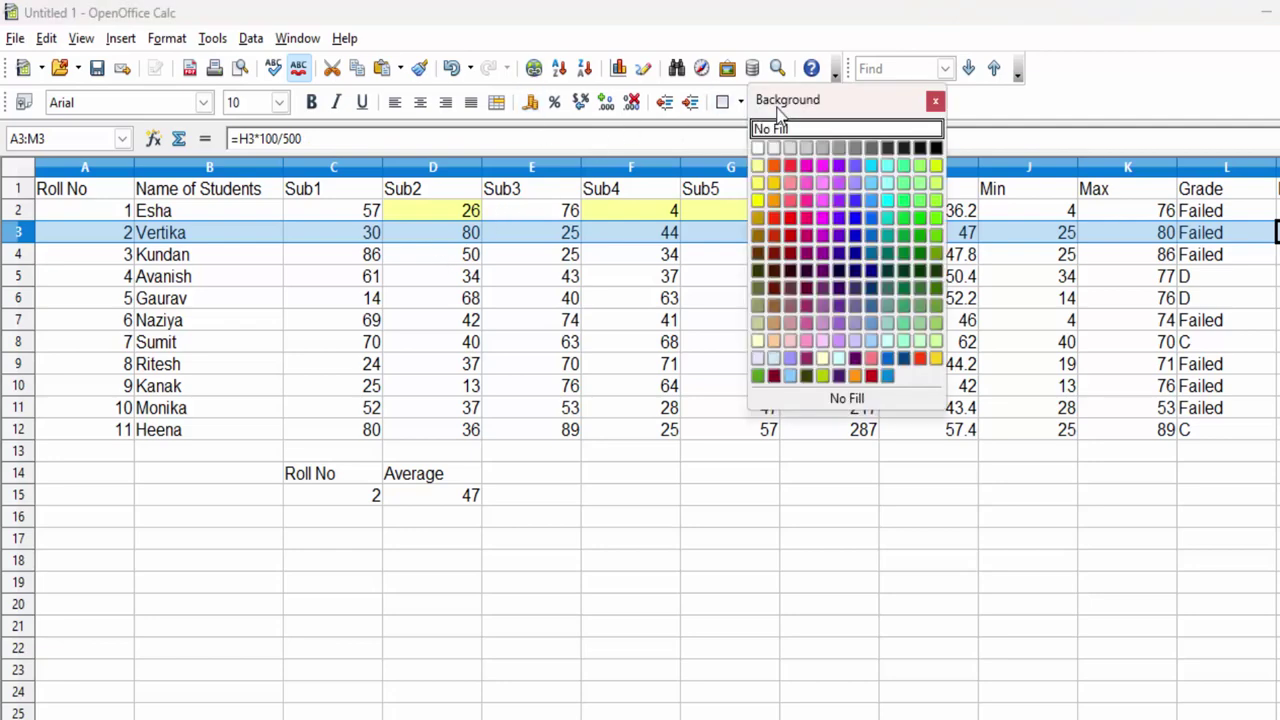
pyautogui.click(936, 190)
pyautogui.click(955, 570)
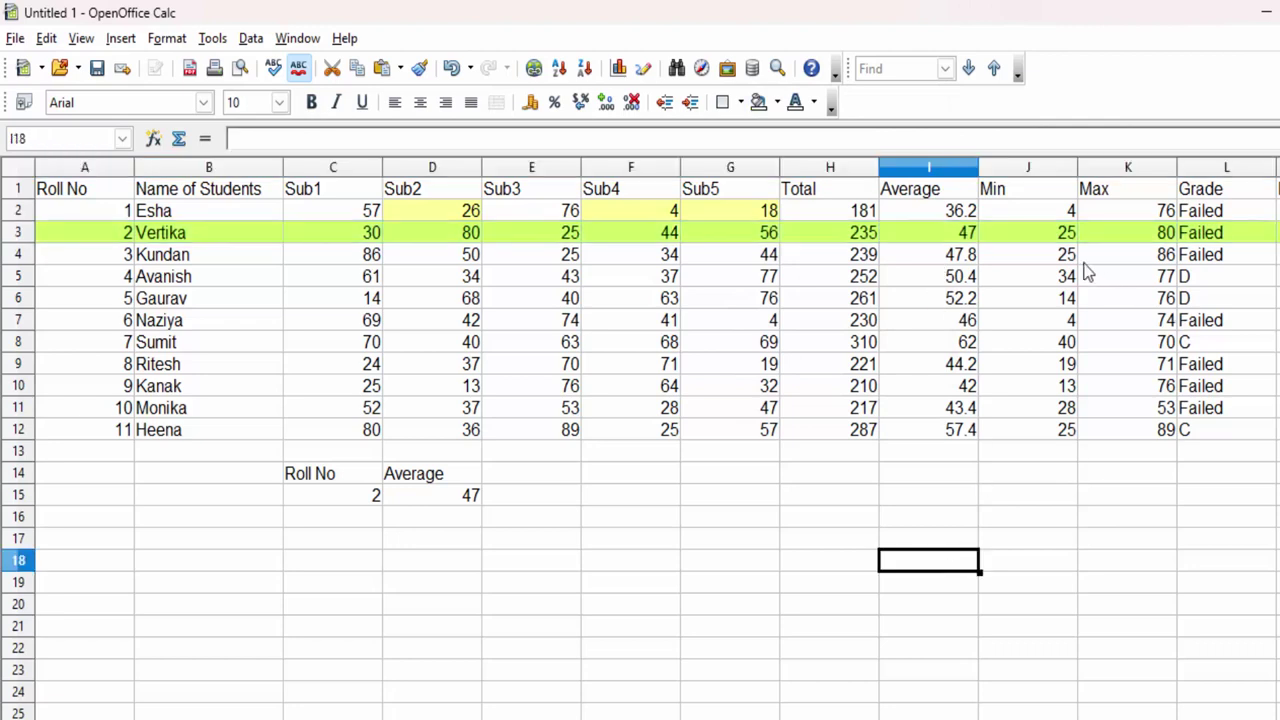
# Fill the average cell I3 with magenta.
pyautogui.click(912, 240)
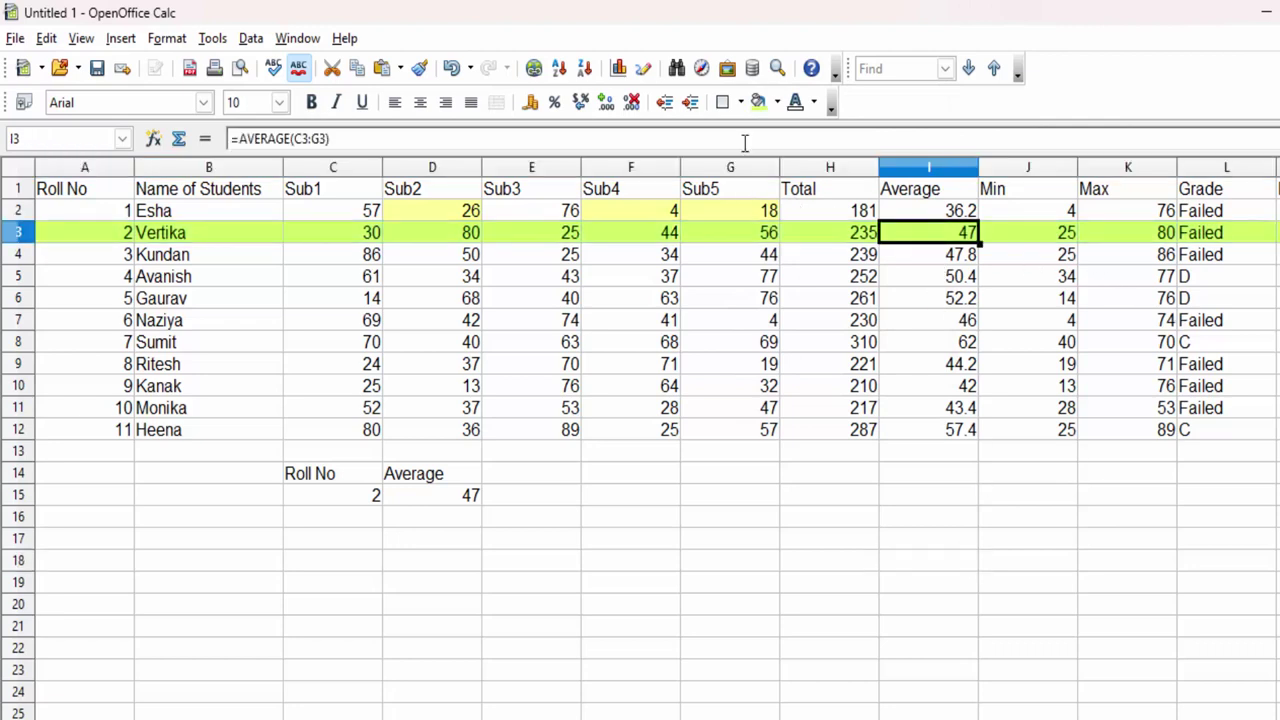
pyautogui.click(777, 102)
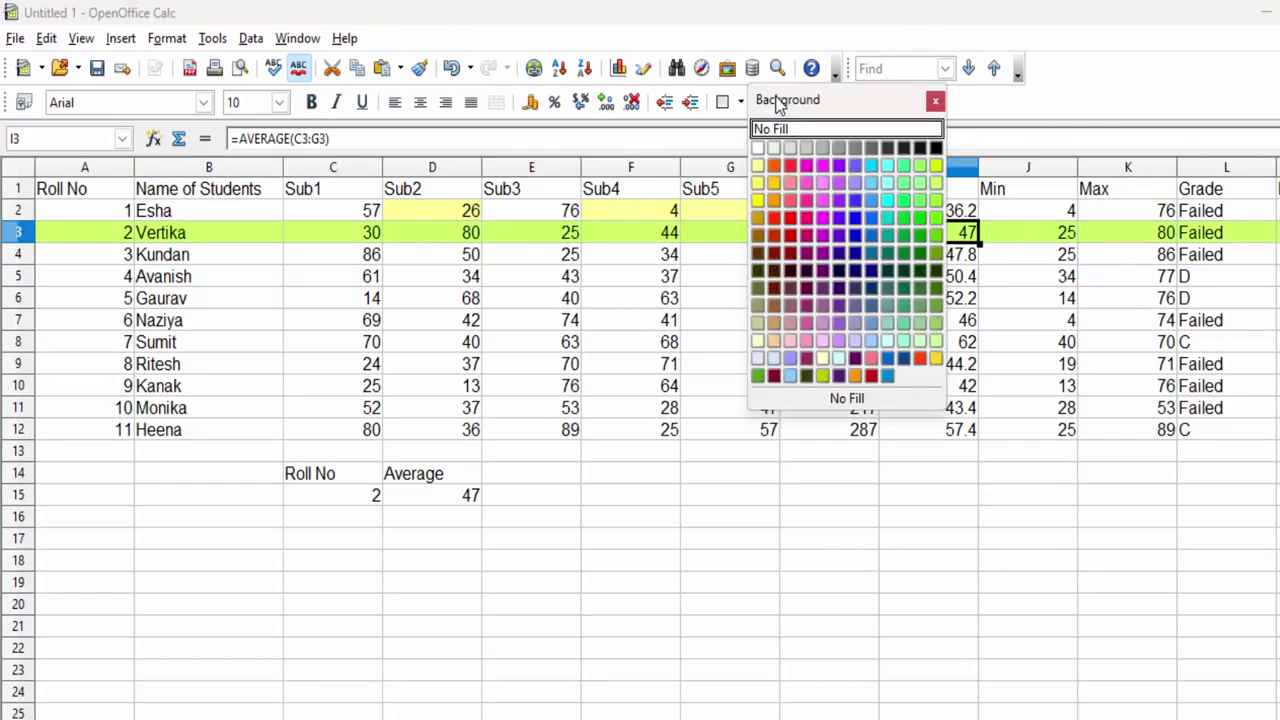
pyautogui.click(820, 182)
pyautogui.moveTo(950, 562); pyautogui.dragTo(1010, 562)
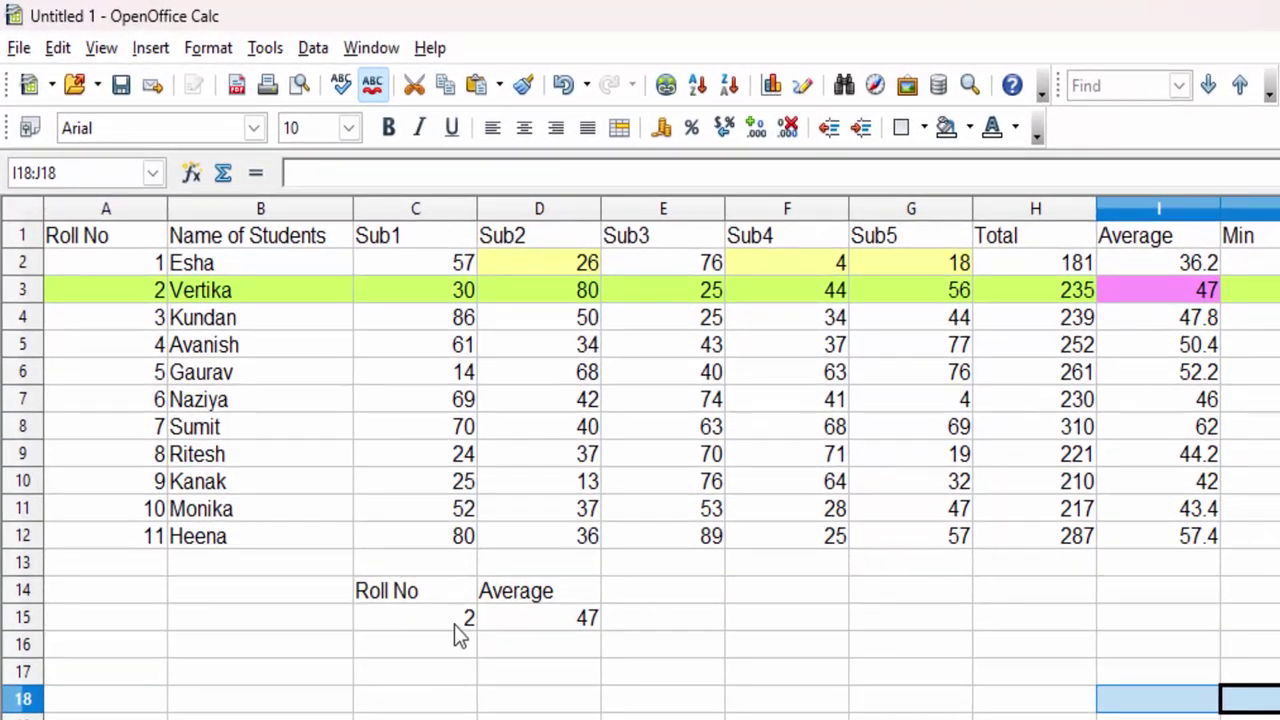
# Change the lookup roll number in C15 to 4.
pyautogui.click(454, 624)
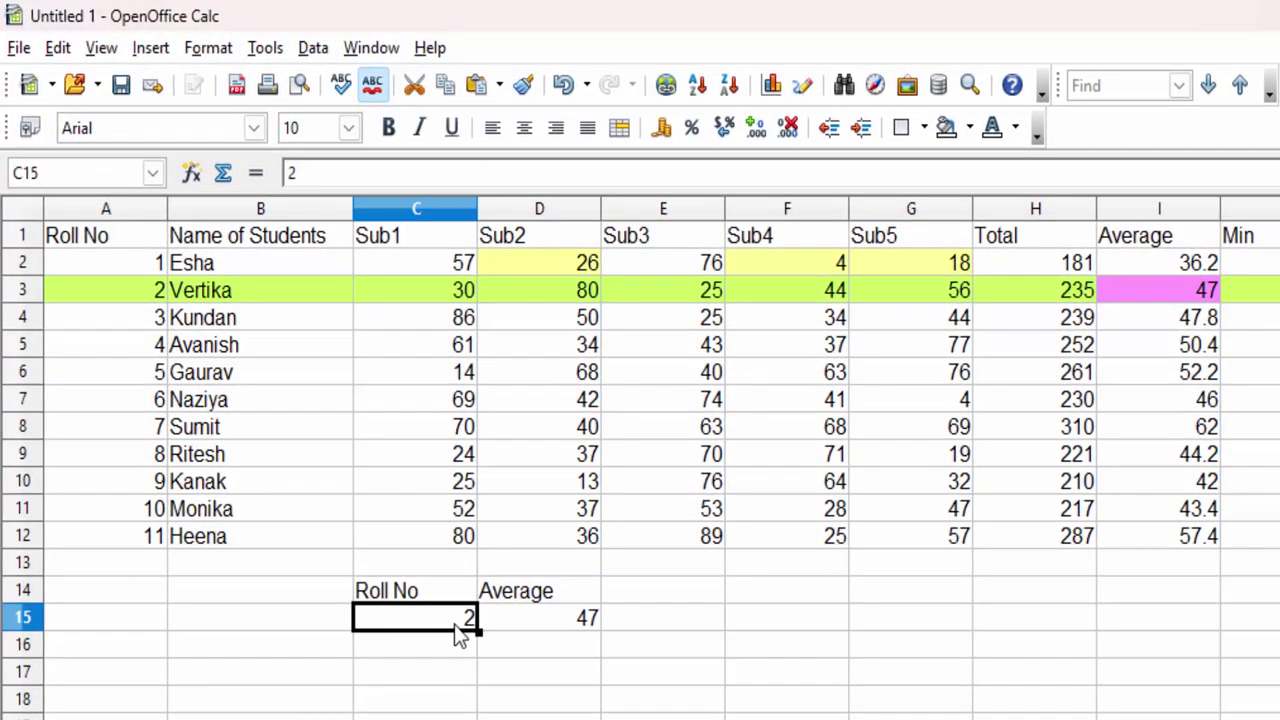
pyautogui.press('BackSpace')
pyautogui.write('4')
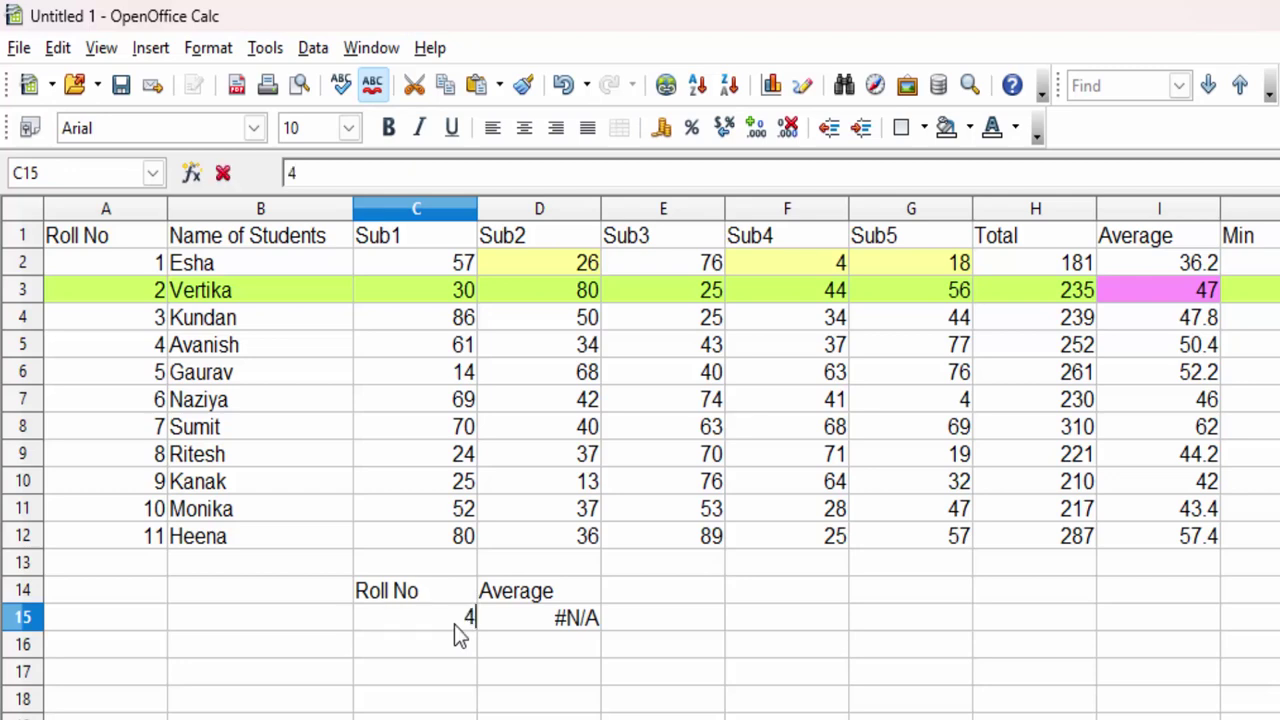
pyautogui.press('Return')
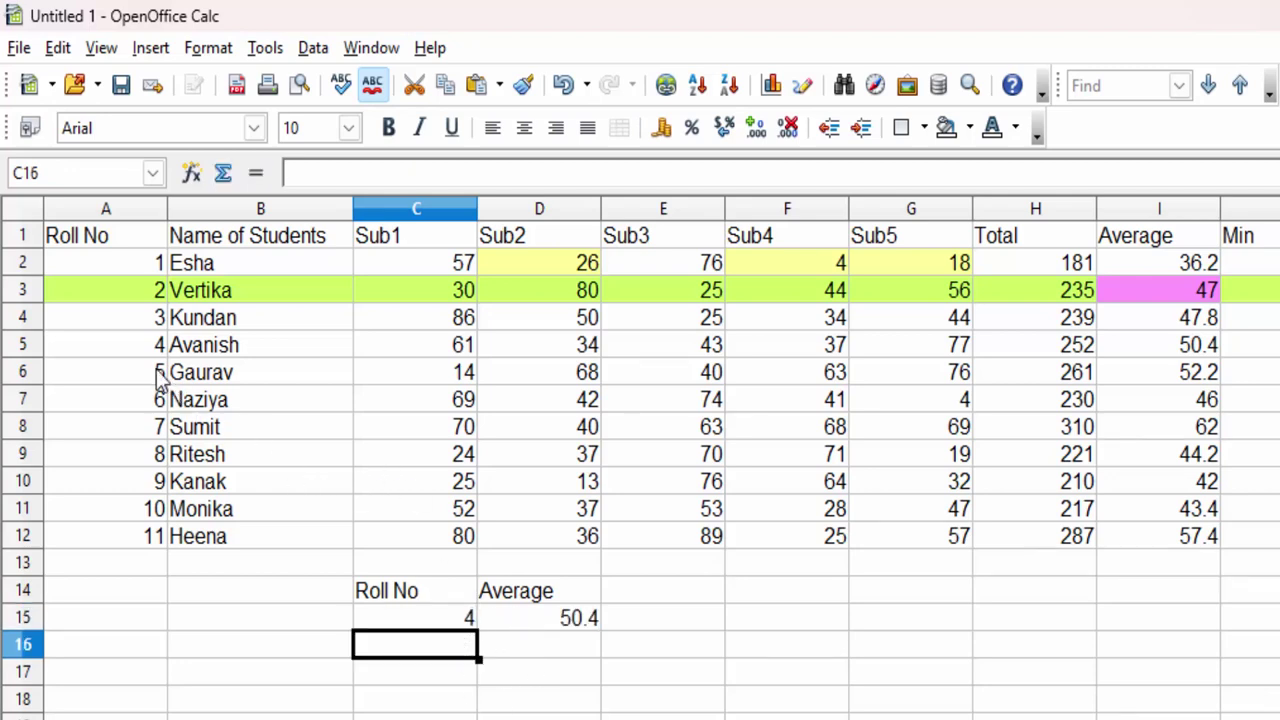
# Shade roll number 4's row A5:M5 with a light red background.
pyautogui.moveTo(146, 352); pyautogui.dragTo(1085, 362)
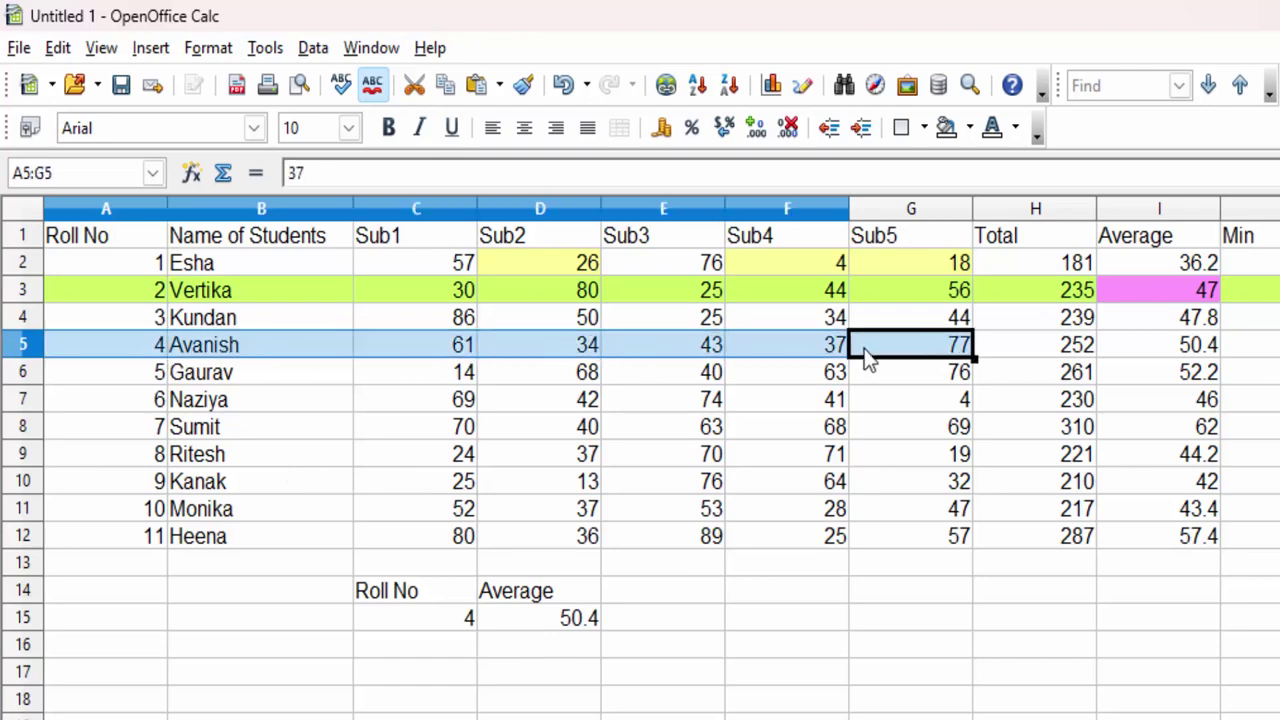
pyautogui.moveTo(1085, 362); pyautogui.dragTo(1279, 345)
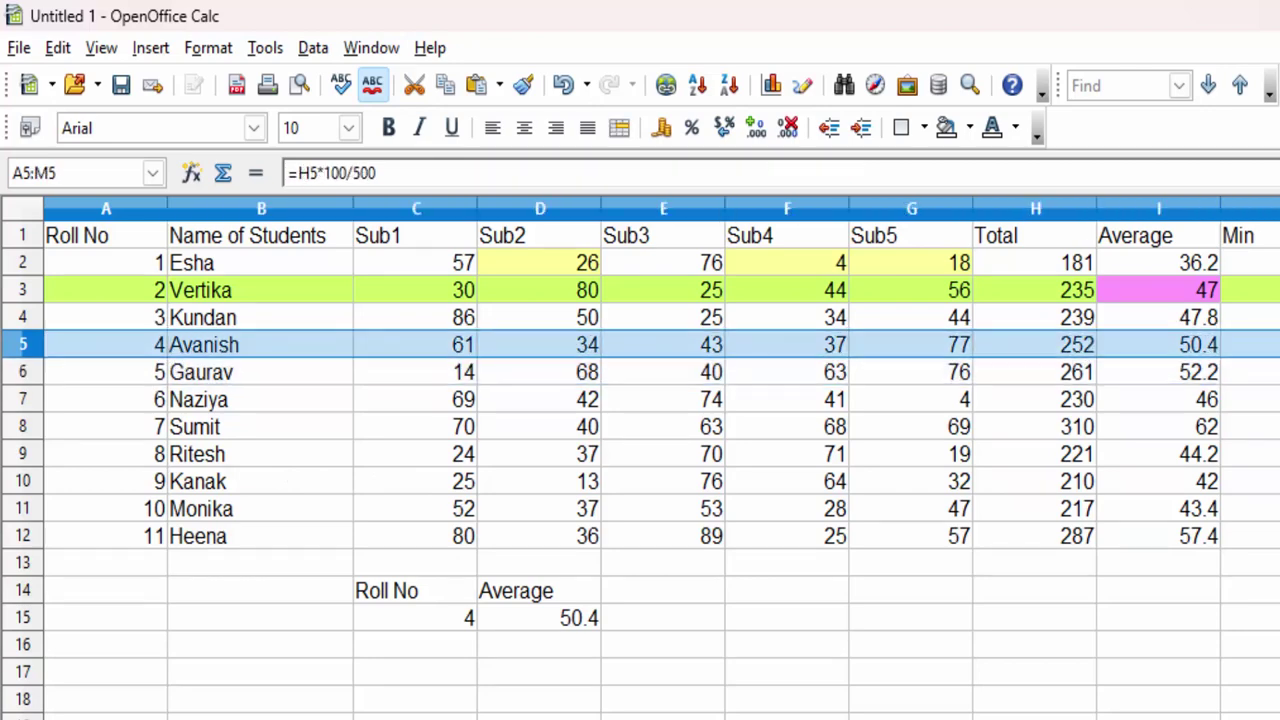
pyautogui.click(969, 128)
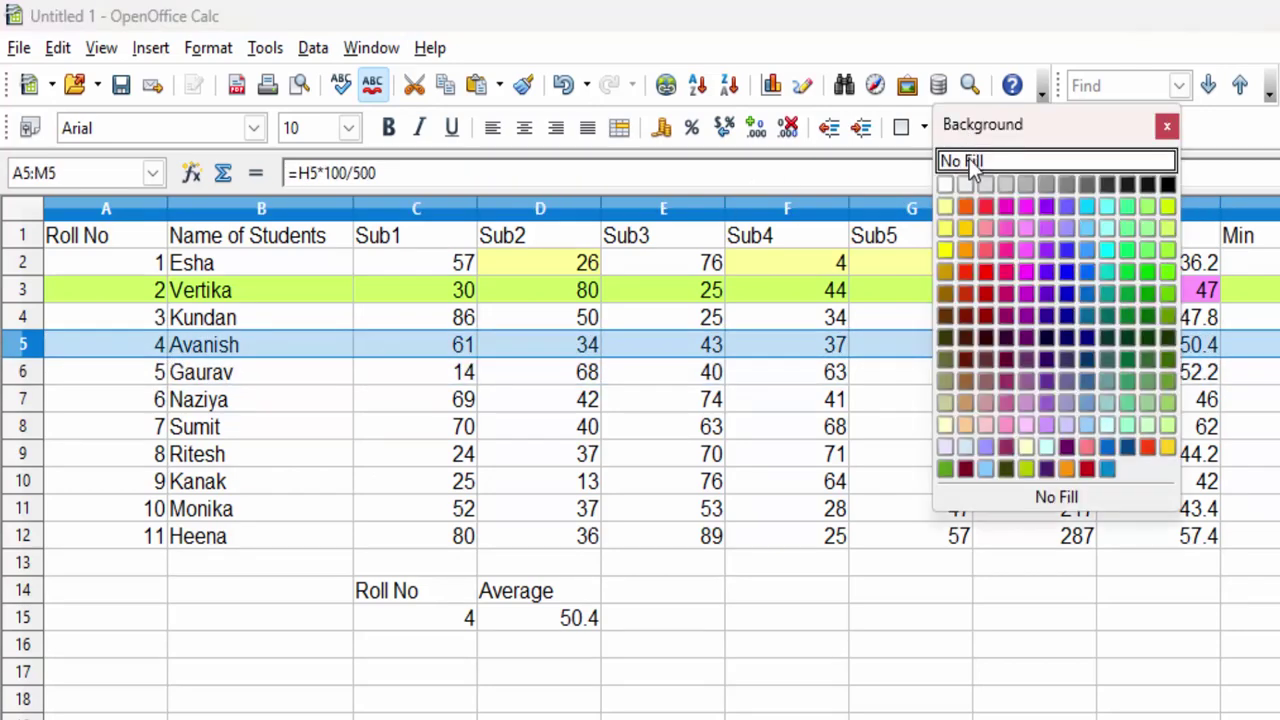
pyautogui.click(986, 249)
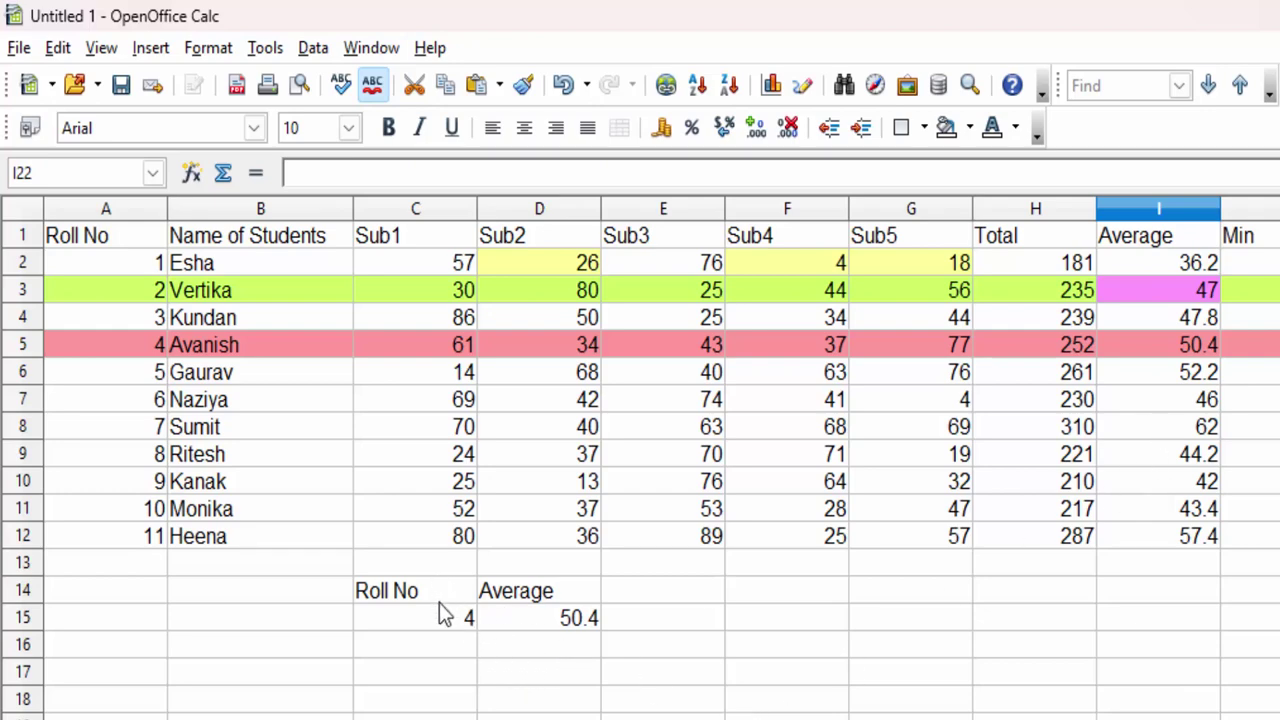
# Change the lookup roll number in C15 to 10, which returns 43.4.
pyautogui.click(405, 620)
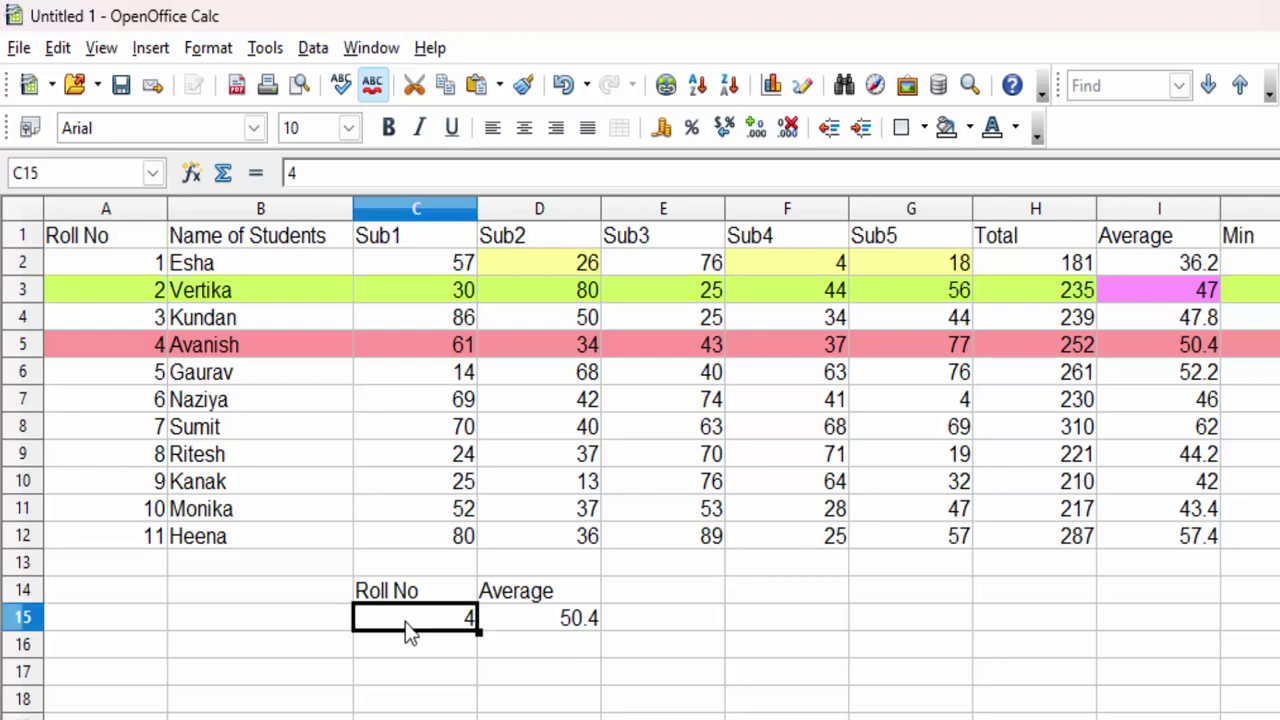
pyautogui.press('Delete')
pyautogui.write('10')
pyautogui.press('Return')
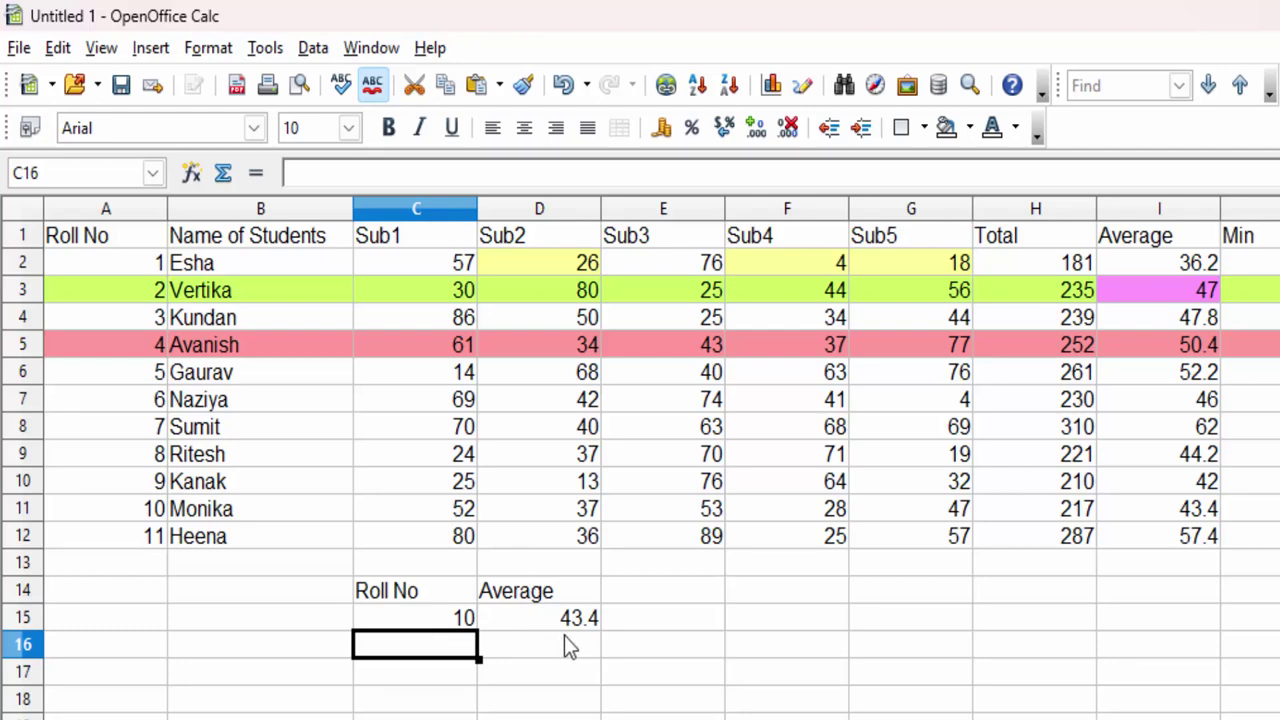
pyautogui.click(446, 600)
# Replace the C14 label with the Name of Students header copied from B1.
pyautogui.press('BackSpace')
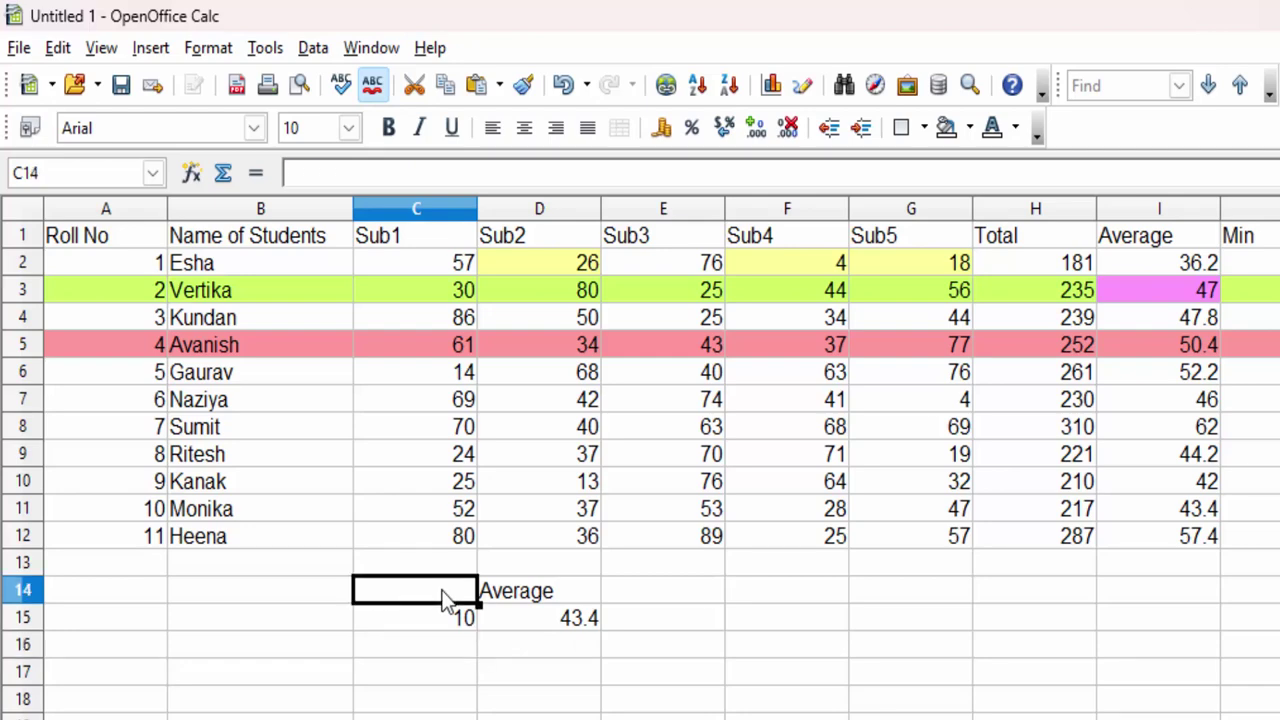
pyautogui.click(272, 246)
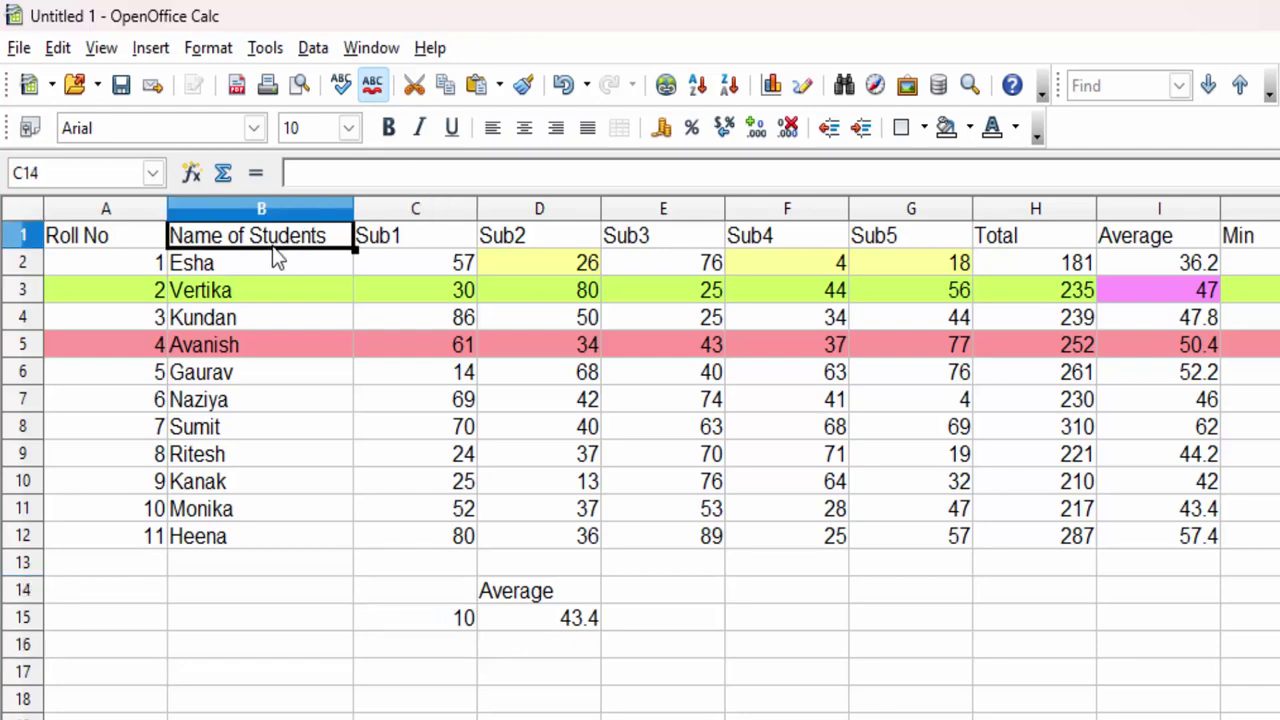
pyautogui.rightClick(282, 240)
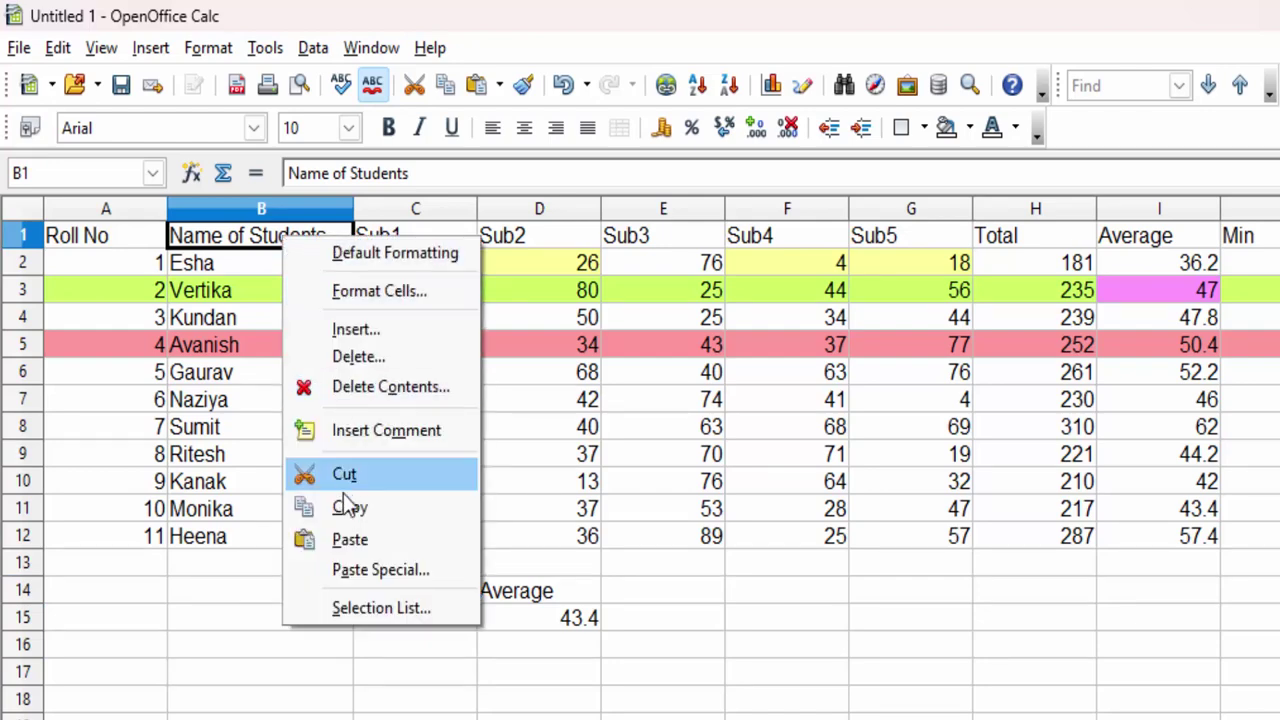
pyautogui.click(344, 508)
pyautogui.click(380, 596)
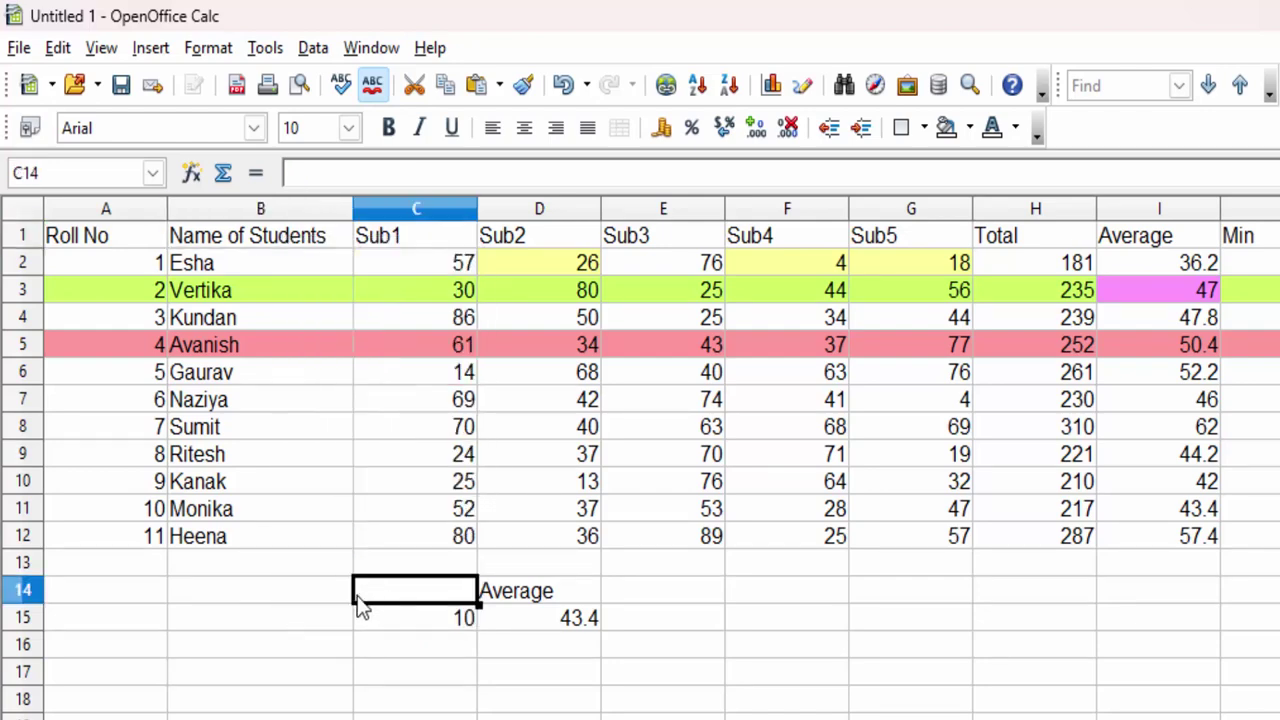
pyautogui.write('Name of Students')
pyautogui.click(372, 670)
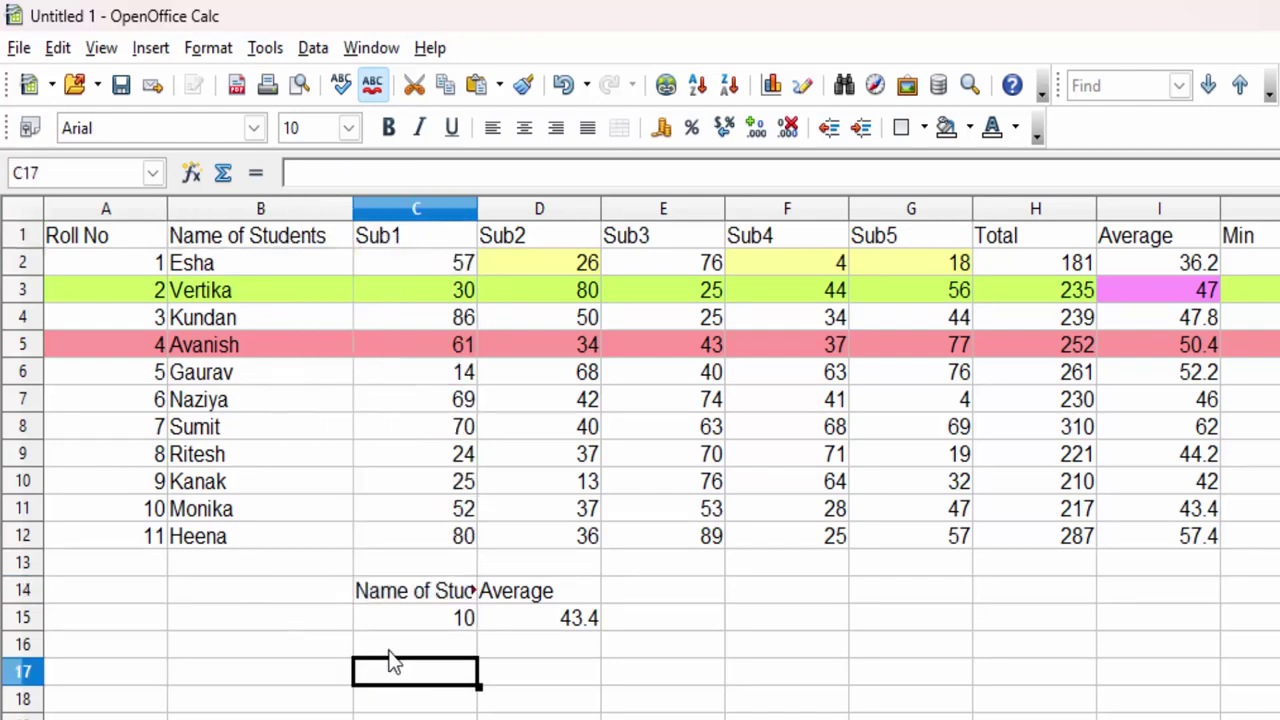
# Put the second student's name from B3 into C15 and widen column C.
pyautogui.click(445, 620)
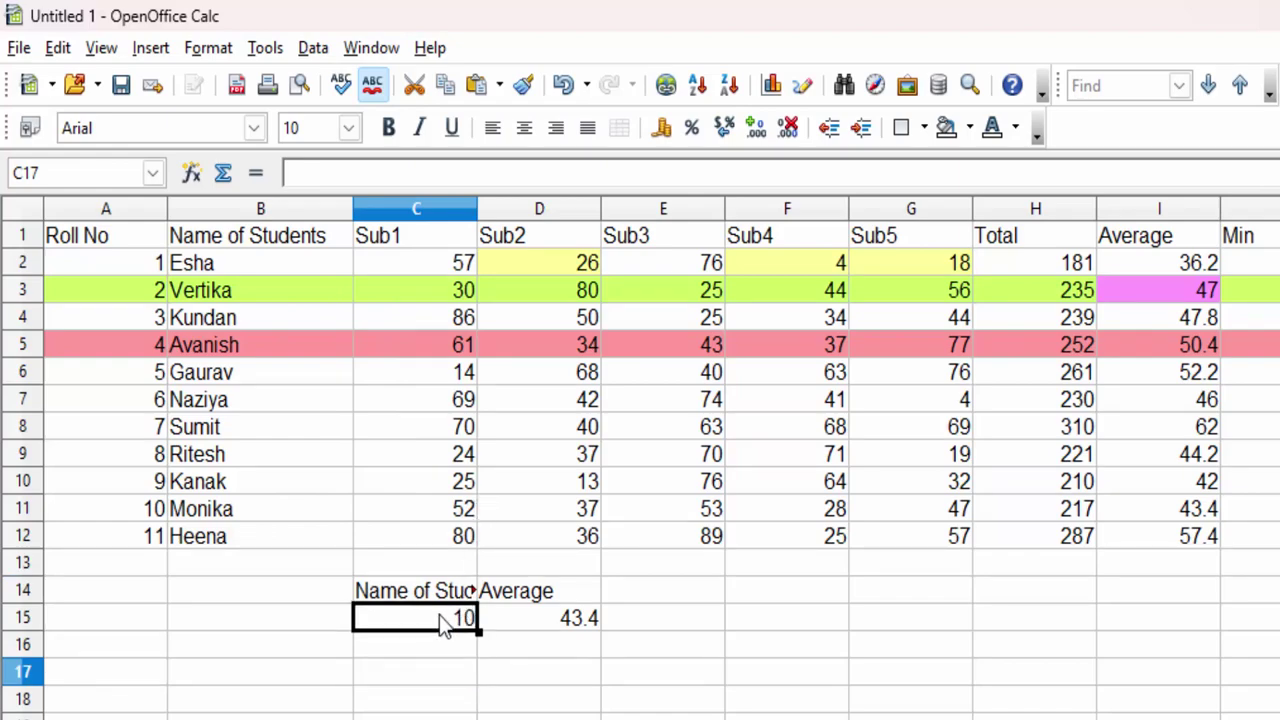
pyautogui.press('BackSpace')
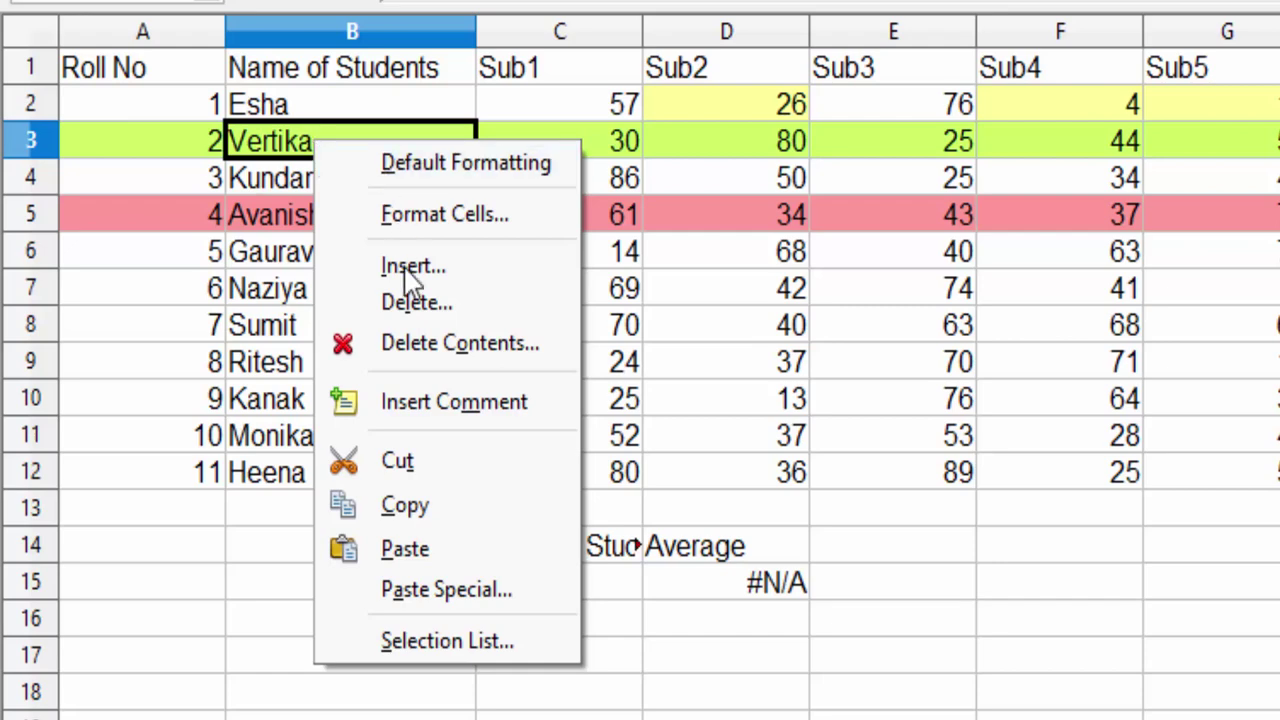
pyautogui.click(455, 506)
pyautogui.click(555, 607)
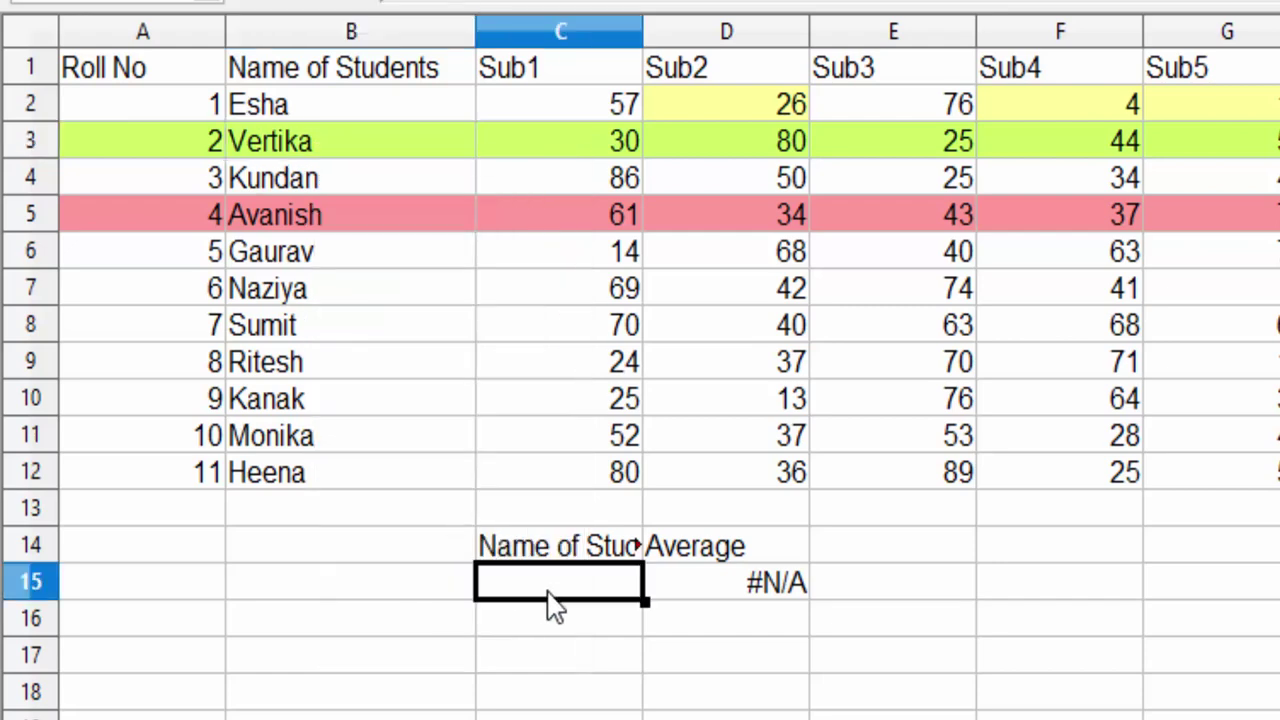
pyautogui.write('Vertika')
pyautogui.click(663, 654)
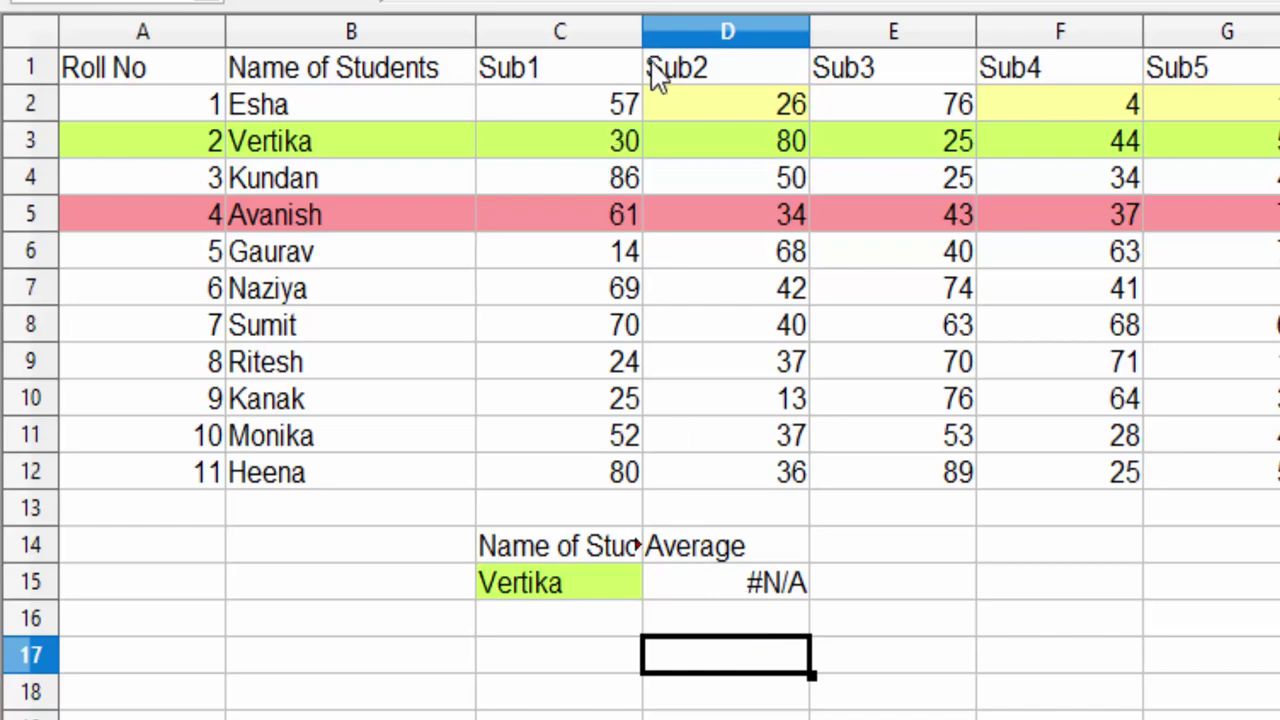
pyautogui.moveTo(642, 33); pyautogui.dragTo(783, 295)
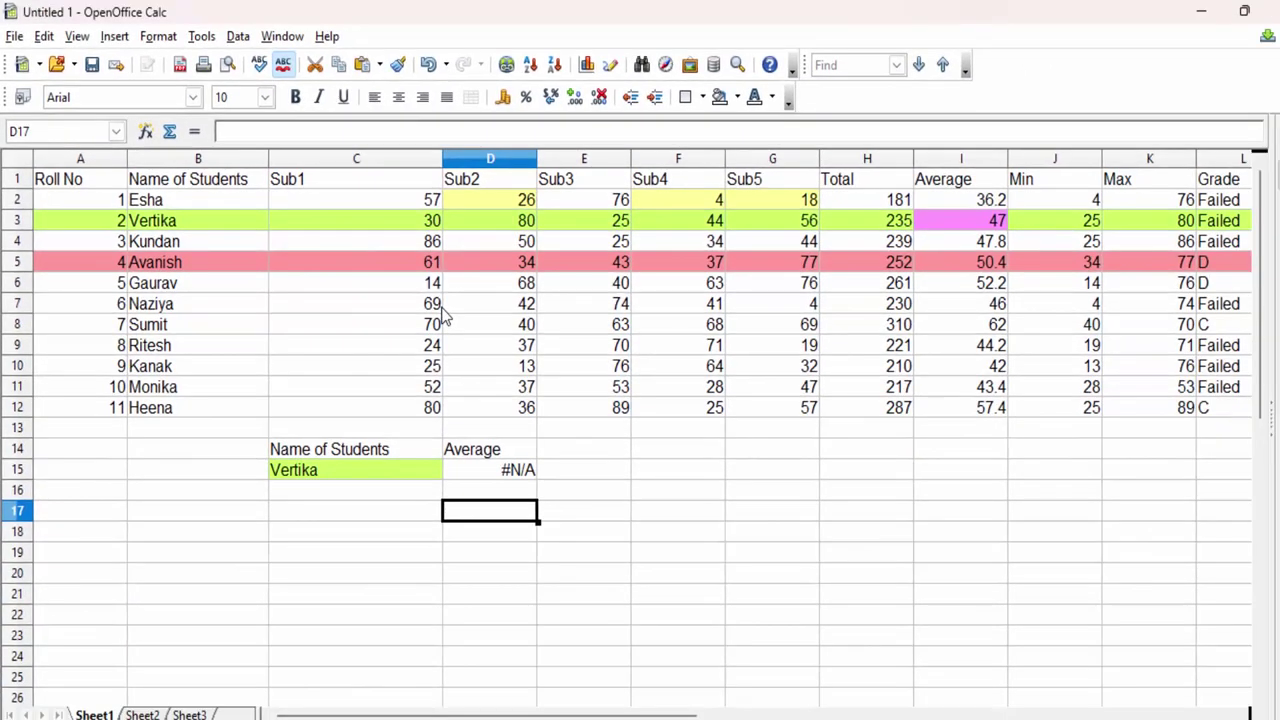